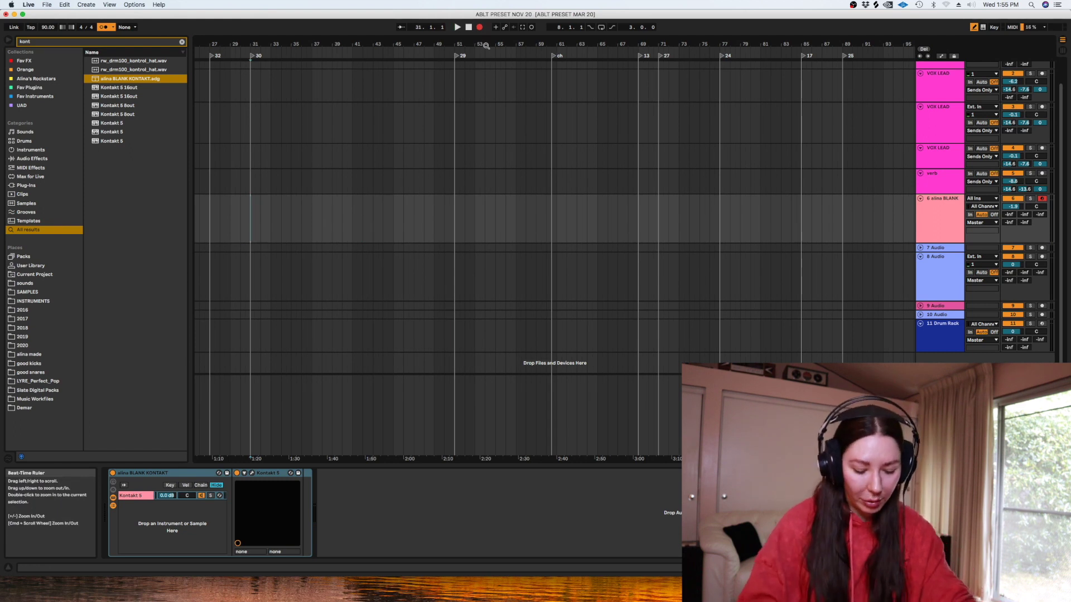
# Record a four-chord MIDI progression on the Kontakt track, starting at bar 31
pyautogui.press('space')
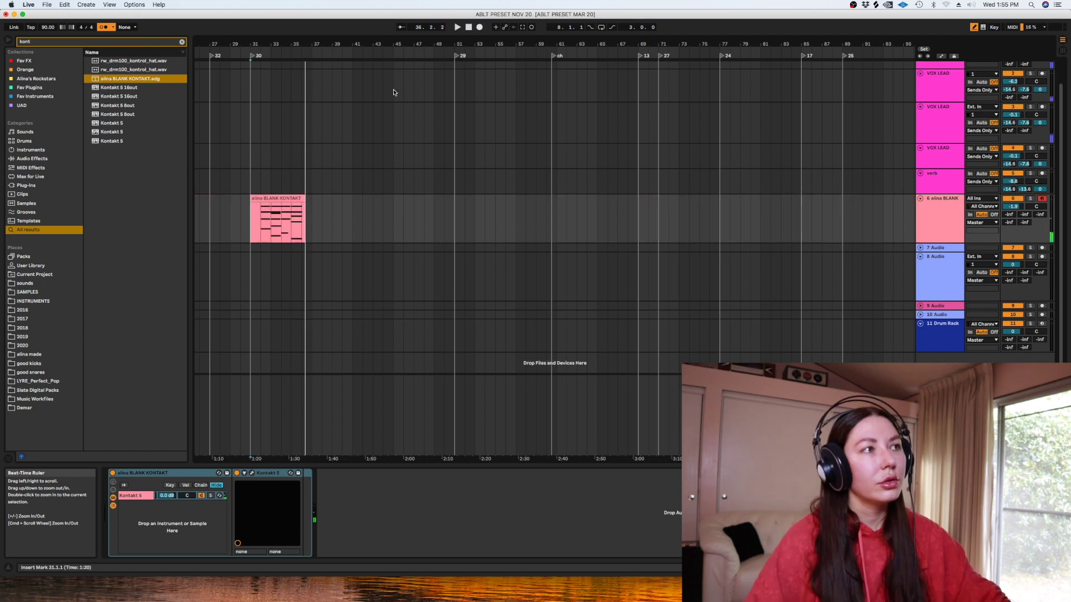
pyautogui.click(263, 199)
pyautogui.press('space')
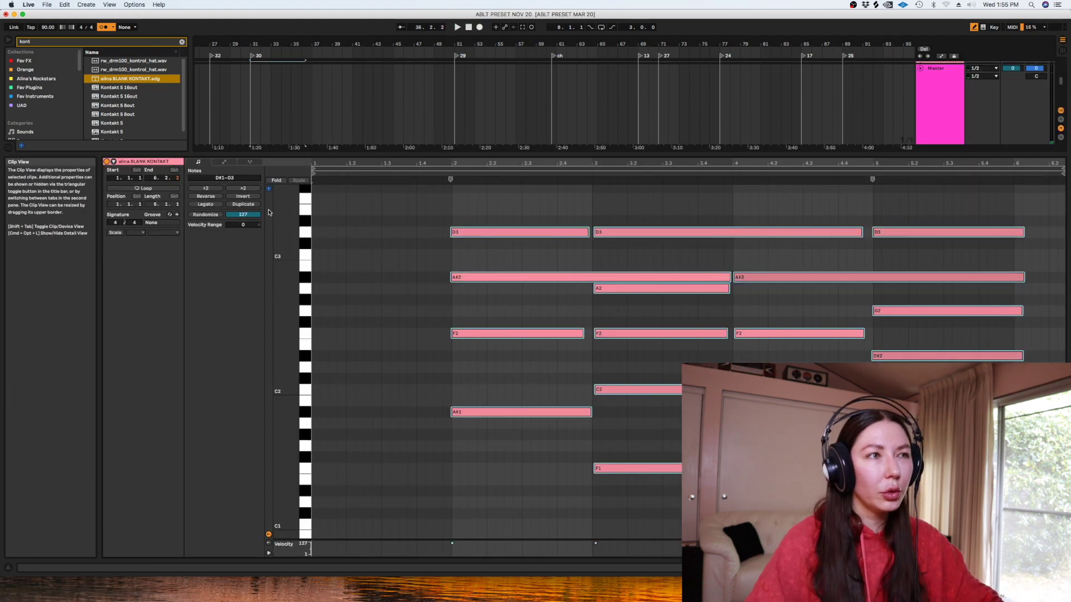
# Open the recorded clip in the note editor, switch off draw mode and quantize all of its notes
pyautogui.doubleClick(264, 199)
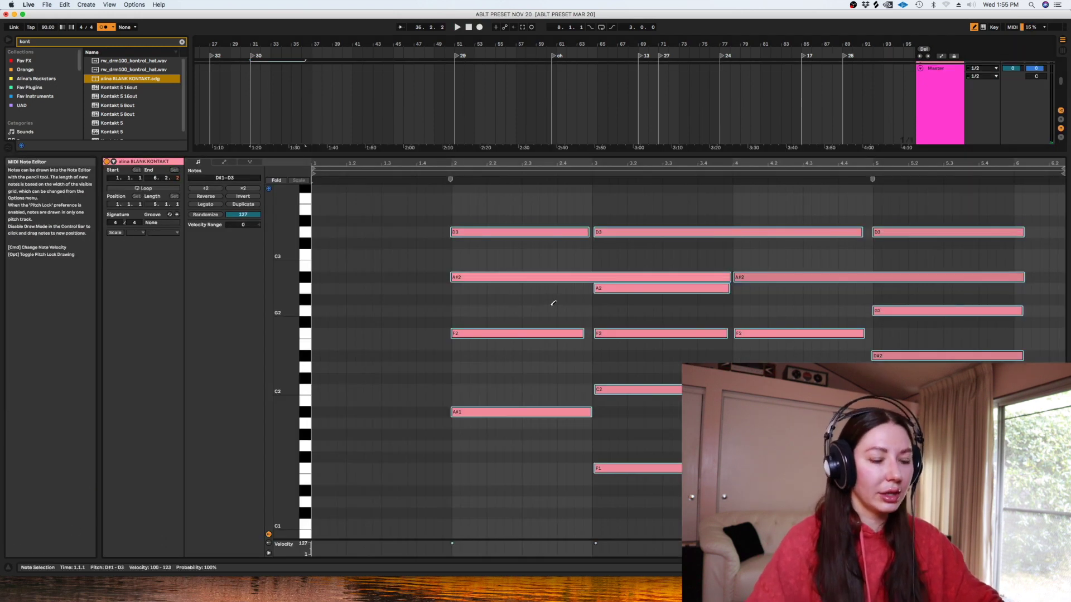
pyautogui.press('b')
pyautogui.press('super+a')
pyautogui.press('super+u')
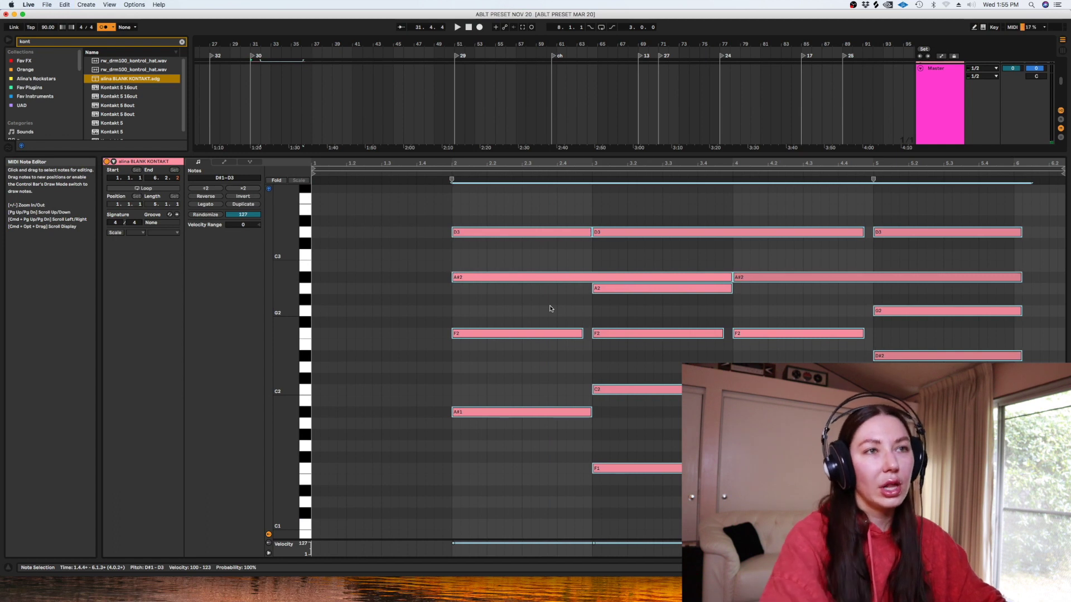
# Lengthen the short D3 and F2 notes so each one reaches the following chord change
pyautogui.click(845, 251)
pyautogui.moveTo(864, 232); pyautogui.dragTo(873, 232)
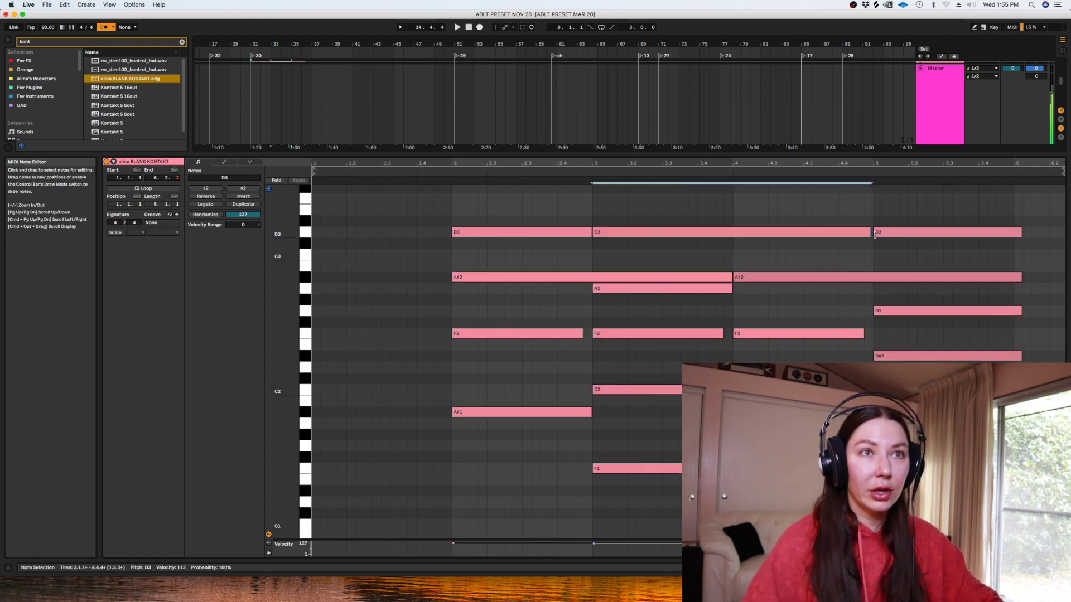
pyautogui.moveTo(864, 332); pyautogui.dragTo(872, 333)
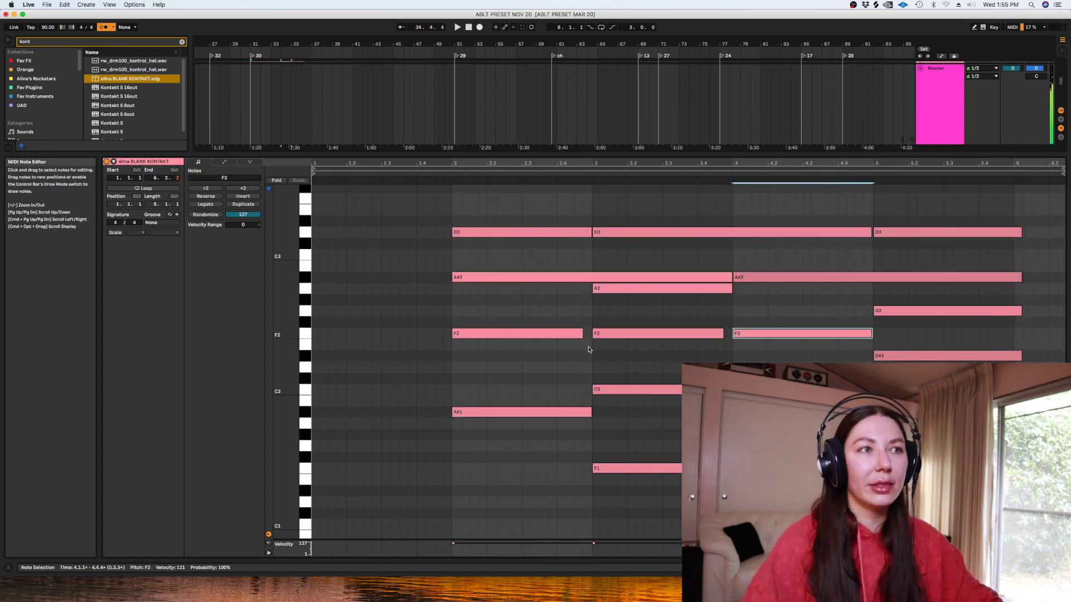
pyautogui.moveTo(582, 333); pyautogui.dragTo(590, 333)
pyautogui.moveTo(722, 333); pyautogui.dragTo(730, 332)
pyautogui.moveTo(830, 445); pyautogui.dragTo(866, 446)
pyautogui.click(961, 446)
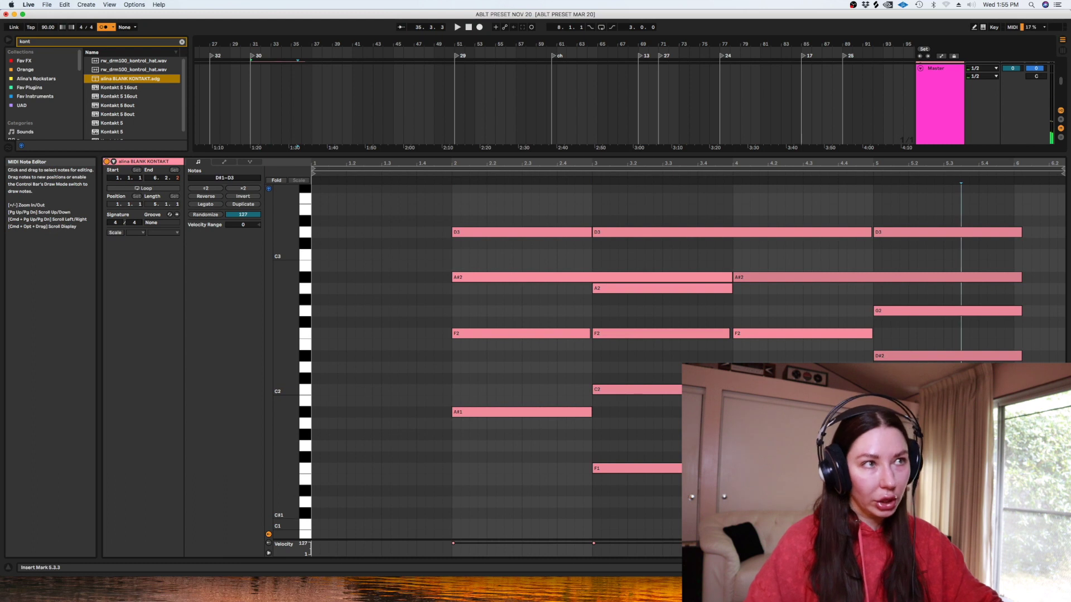
# Trim the chord clip to its four bars of chords starting at bar 31 and duplicate it directly after itself
pyautogui.hotkey('shift', 'Tab')
pyautogui.press('Delete')
pyautogui.moveTo(310, 211); pyautogui.dragTo(267, 198)
pyautogui.press('Delete')
pyautogui.click(284, 199)
pyautogui.hotkey('ctrl', 'd')
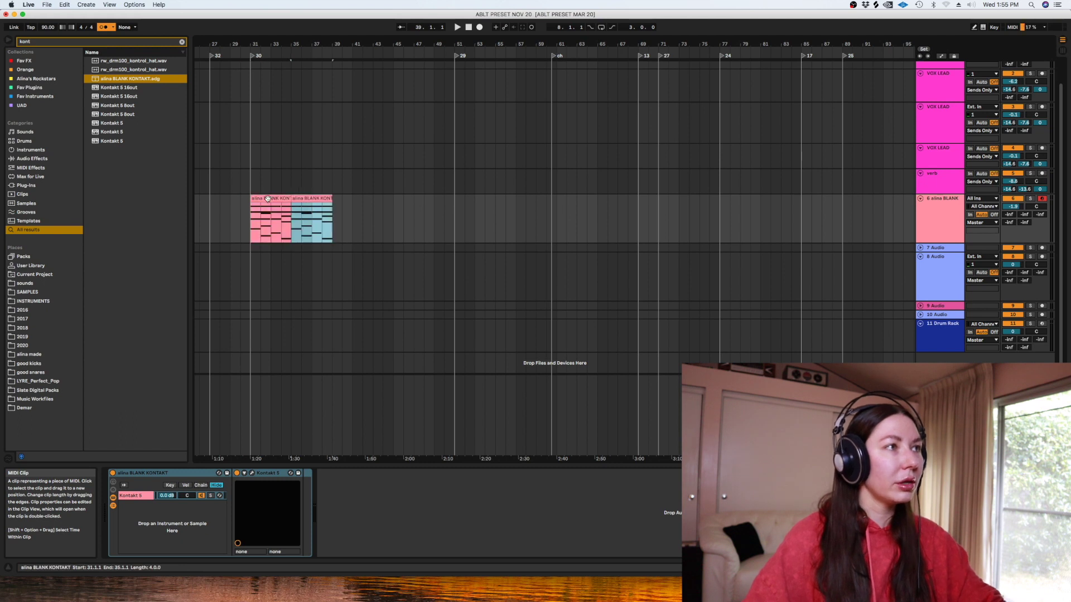
# Loop both chord clips over the eight bars from bar 31 and play the section
pyautogui.keyDown('shift'); pyautogui.click(273, 199); pyautogui.keyUp('shift')
pyautogui.press('super+l')
pyautogui.press('space')
pyautogui.press('+')
pyautogui.press('+')
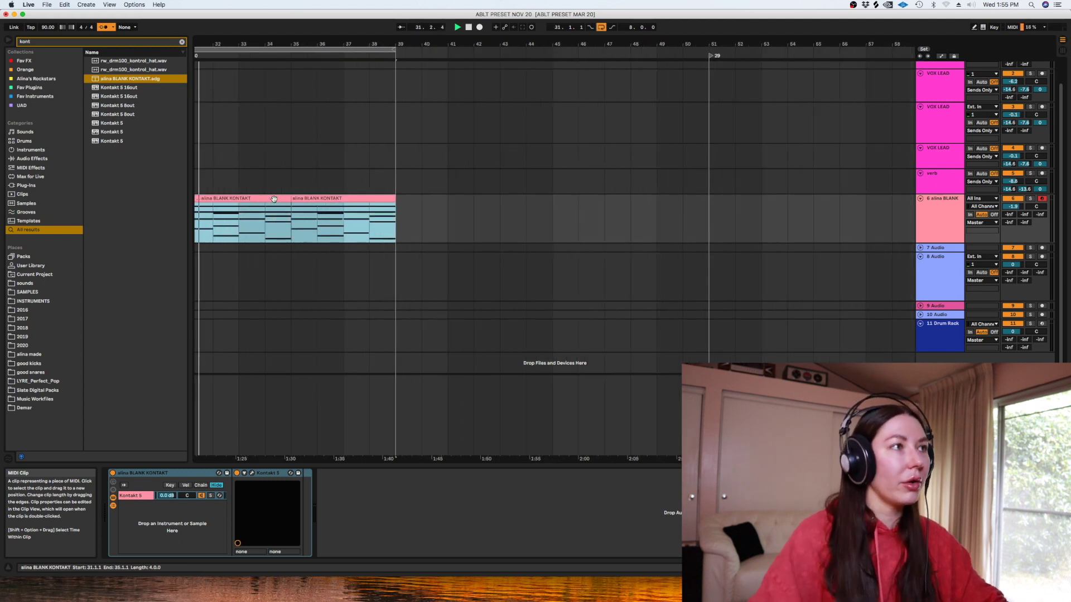
# Stop playback and delete the second copy of the chord clip
pyautogui.moveTo(287, 464); pyautogui.dragTo(440, 464)
pyautogui.click(457, 196)
pyautogui.press('space')
pyautogui.press('Delete')
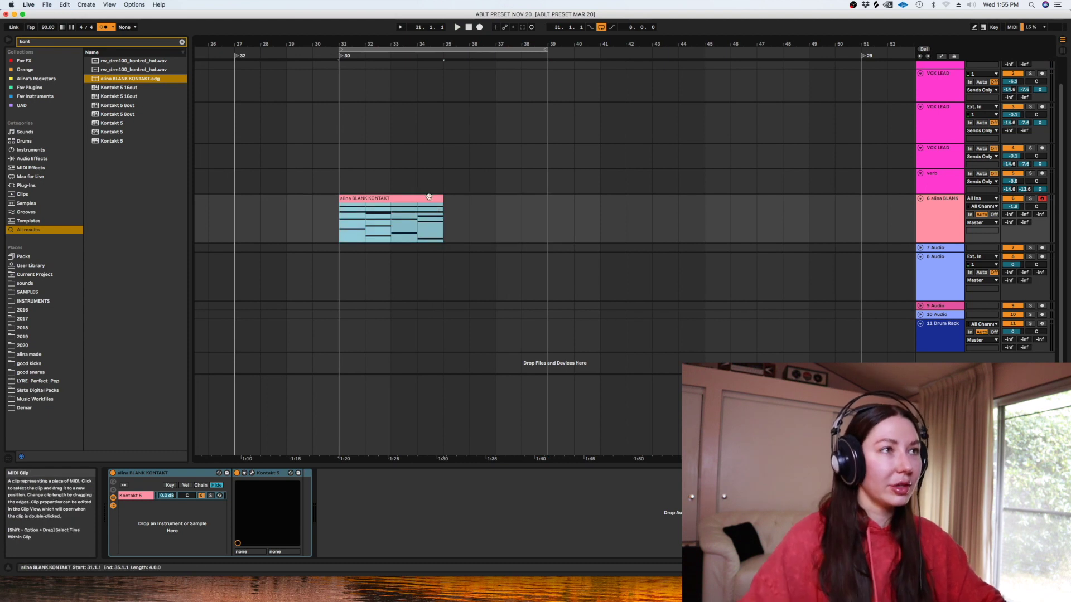
# Check the notes of the remaining chord clip and duplicate the clip so that the copy starts at bar 35
pyautogui.doubleClick(386, 198)
pyautogui.moveTo(339, 441); pyautogui.dragTo(314, 231)
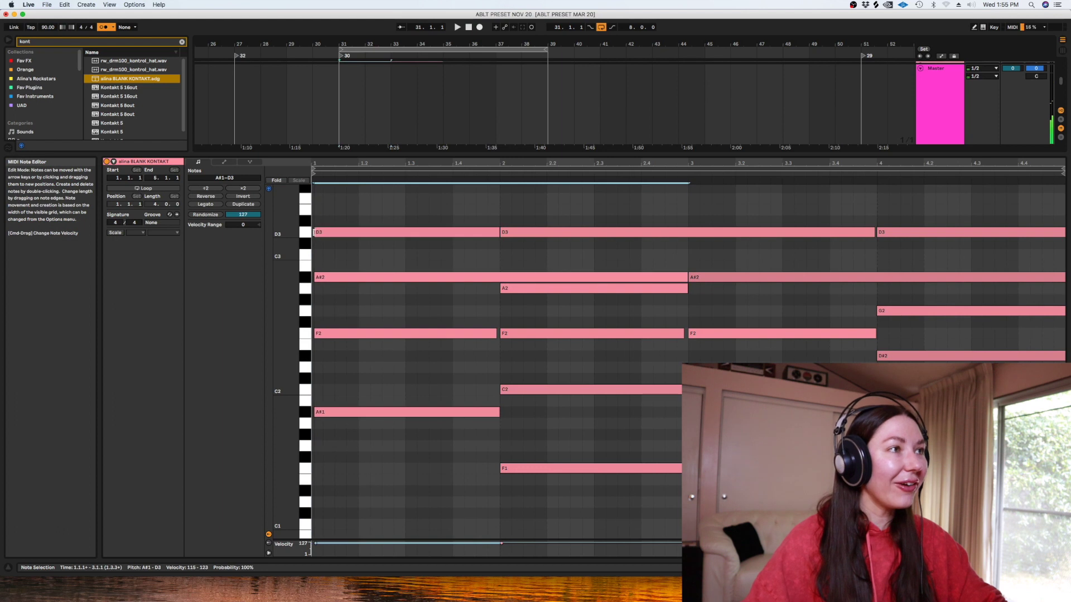
pyautogui.click(318, 242)
pyautogui.press('super+a')
pyautogui.hotkey('shift', 'Tab')
pyautogui.press('space')
pyautogui.click(380, 201)
pyautogui.press('super+d')
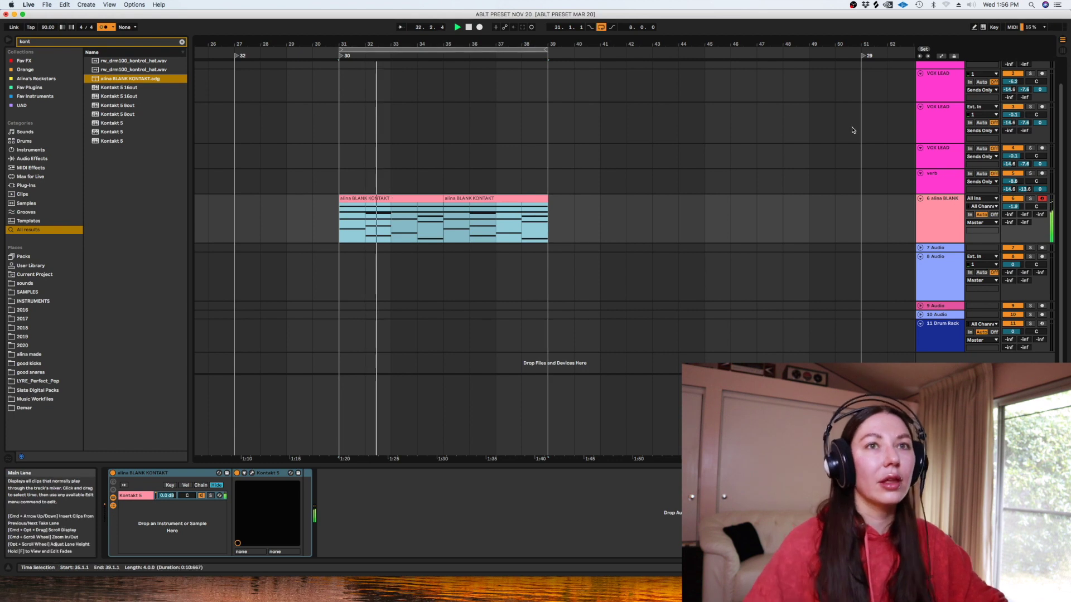
# Set the Kontakt track's volume to -4.0 dB, stop playback and disarm the track
pyautogui.moveTo(1015, 204); pyautogui.dragTo(1016, 212)
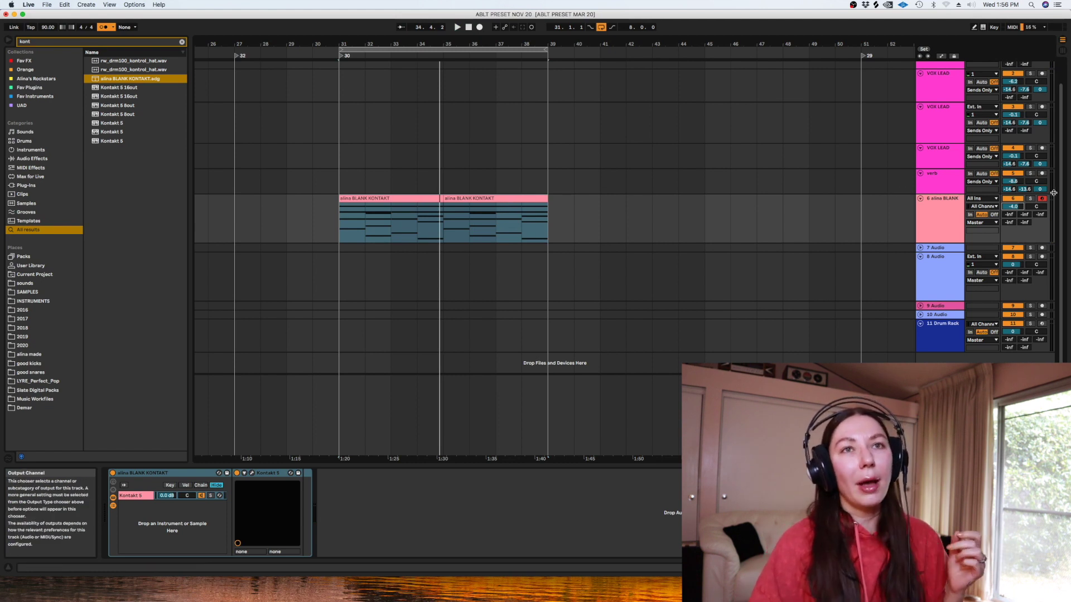
pyautogui.click(628, 217)
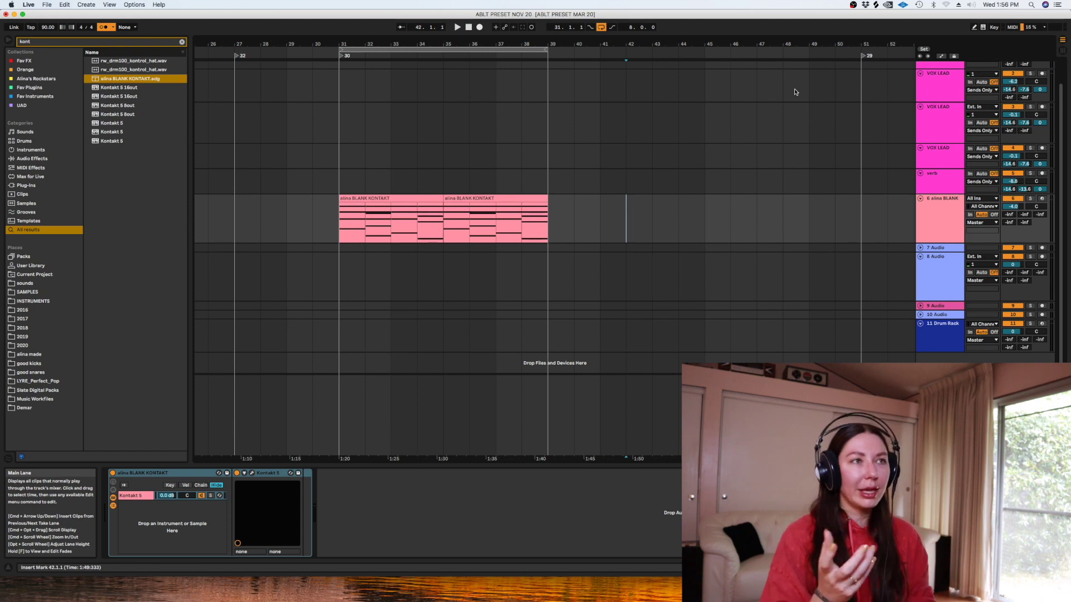
pyautogui.click(574, 240)
# Insert a new MIDI track directly below the Kontakt track
pyautogui.click(948, 218)
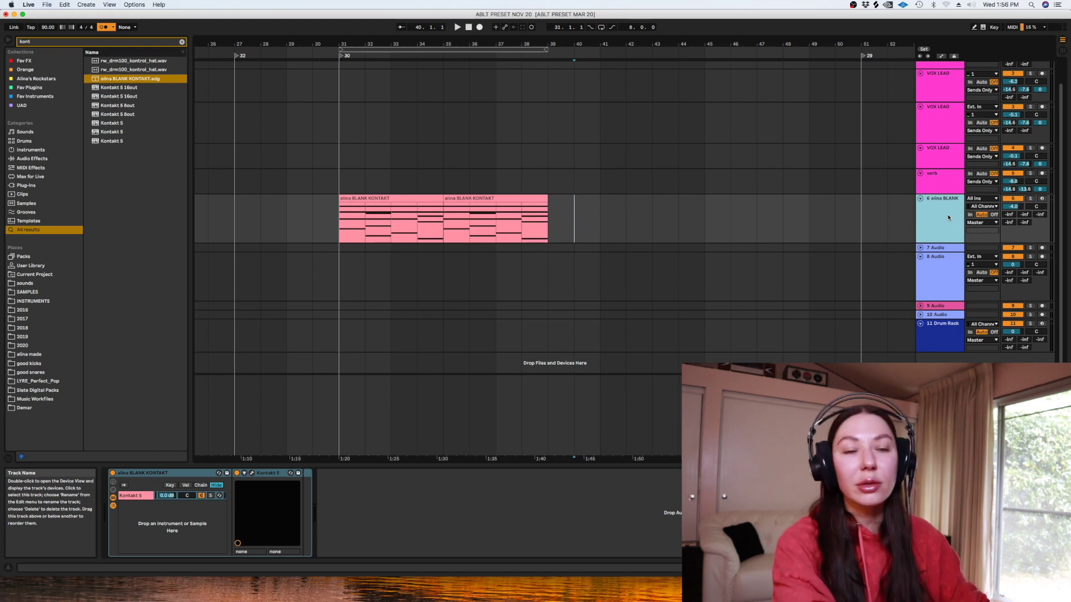
pyautogui.press('super+shift+t')
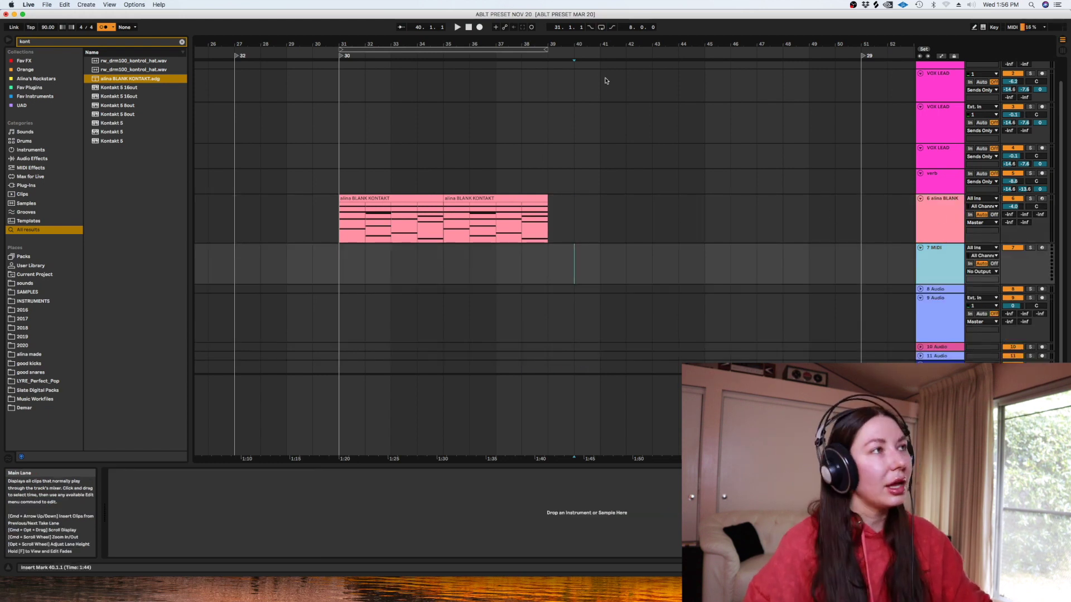
# Search the browser for "electric 2" and load the "electric bass simple 2" rack onto the new track, closing its Omnisphere window
pyautogui.click(182, 42)
pyautogui.write('el')
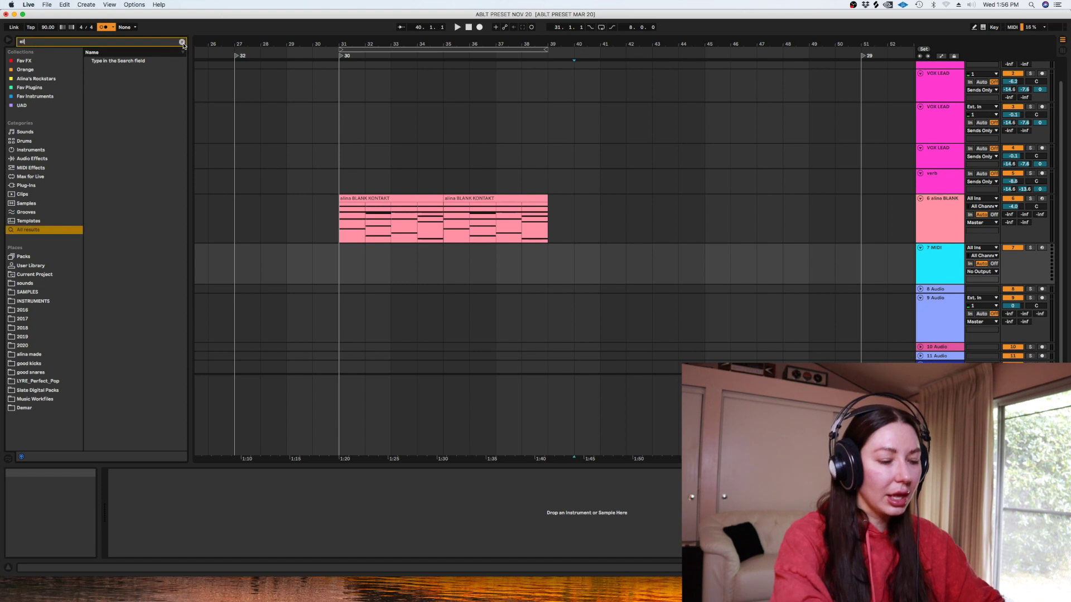
pyautogui.write('ectic')
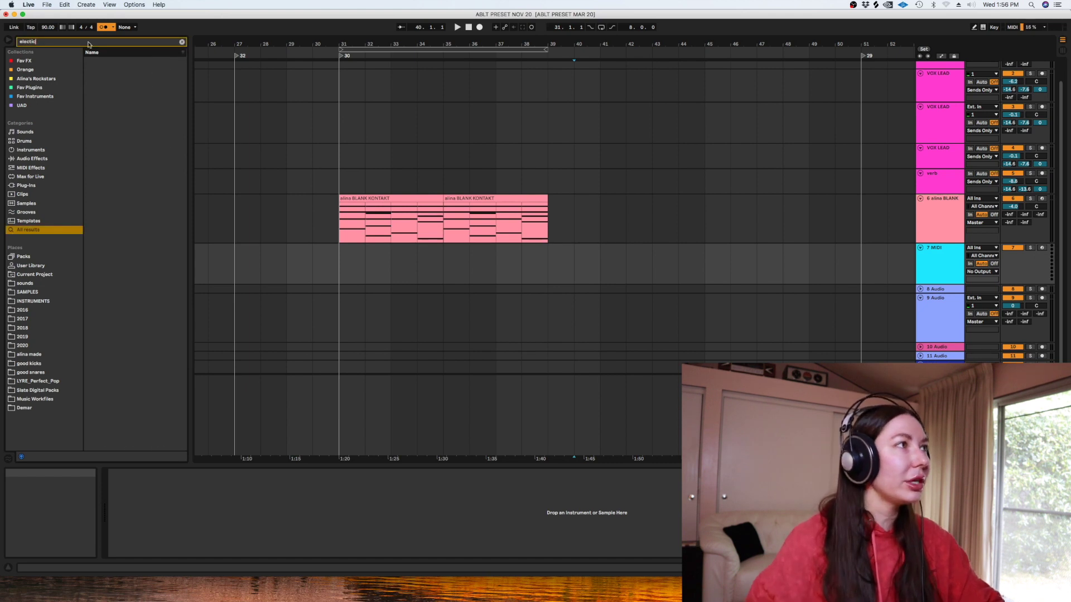
pyautogui.press('BackSpace')
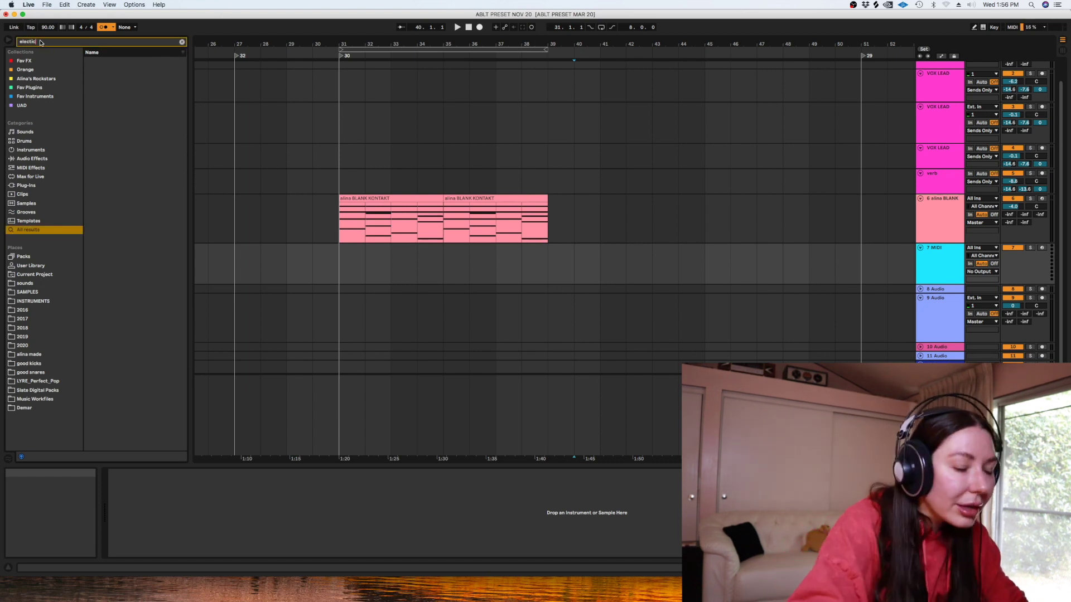
pyautogui.press('BackSpace')
pyautogui.write('rix')
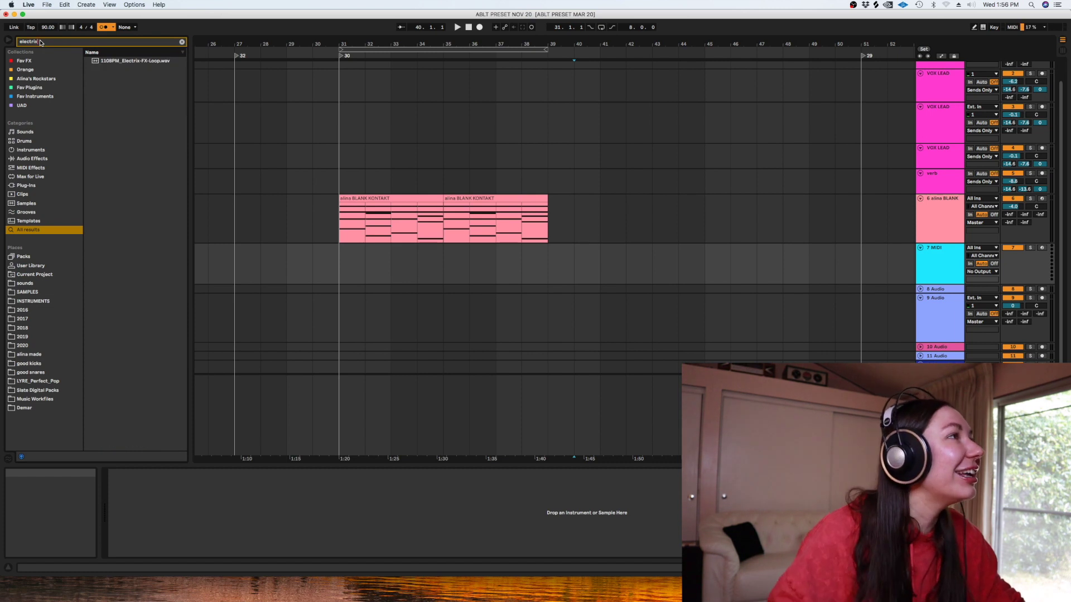
pyautogui.press('BackSpace')
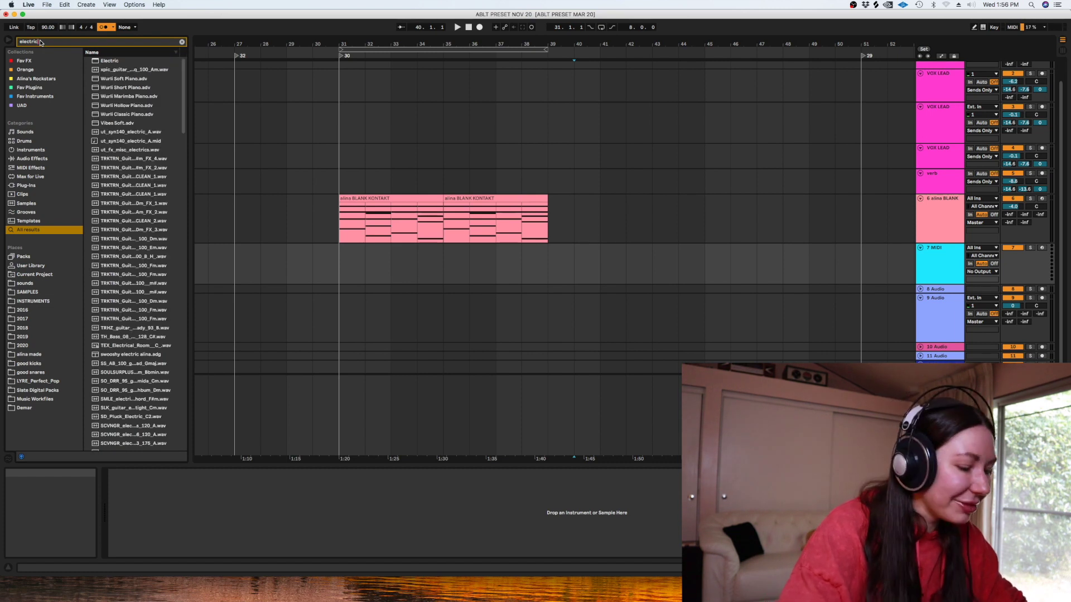
pyautogui.write('c 2')
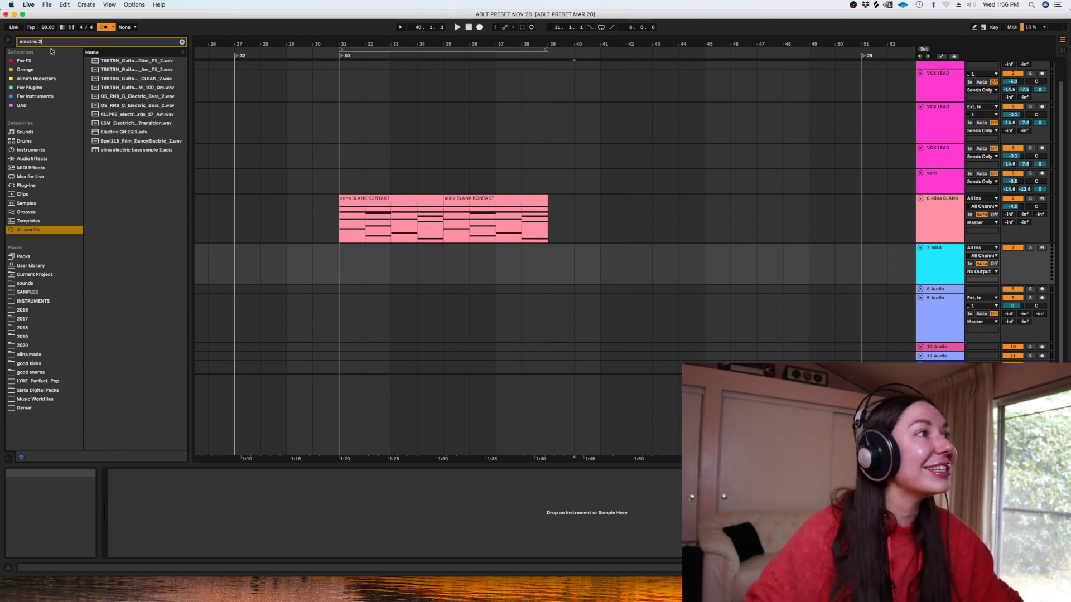
pyautogui.click(150, 152)
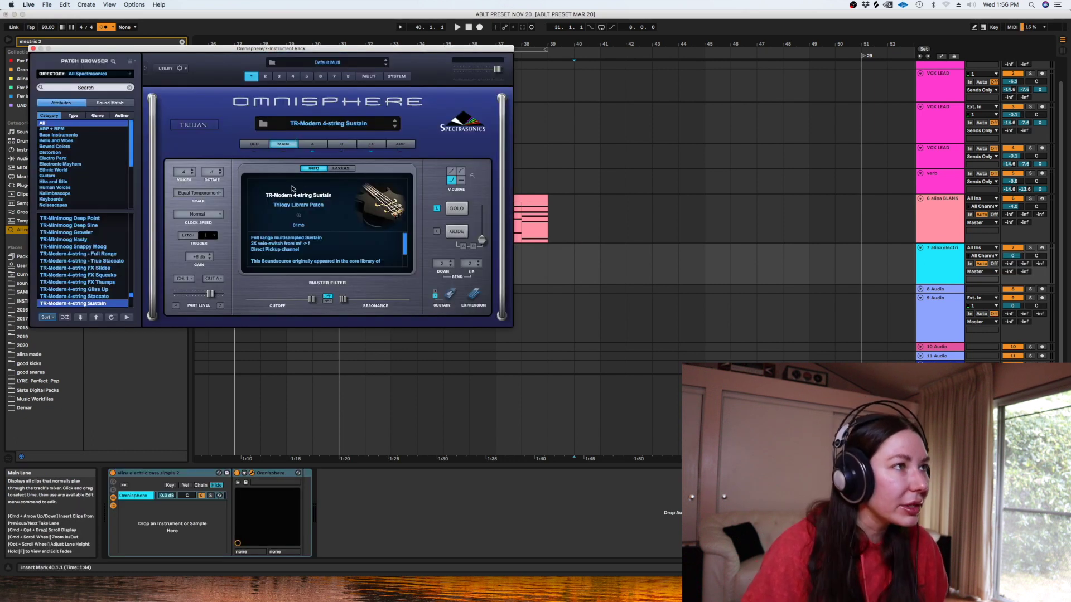
pyautogui.click(31, 48)
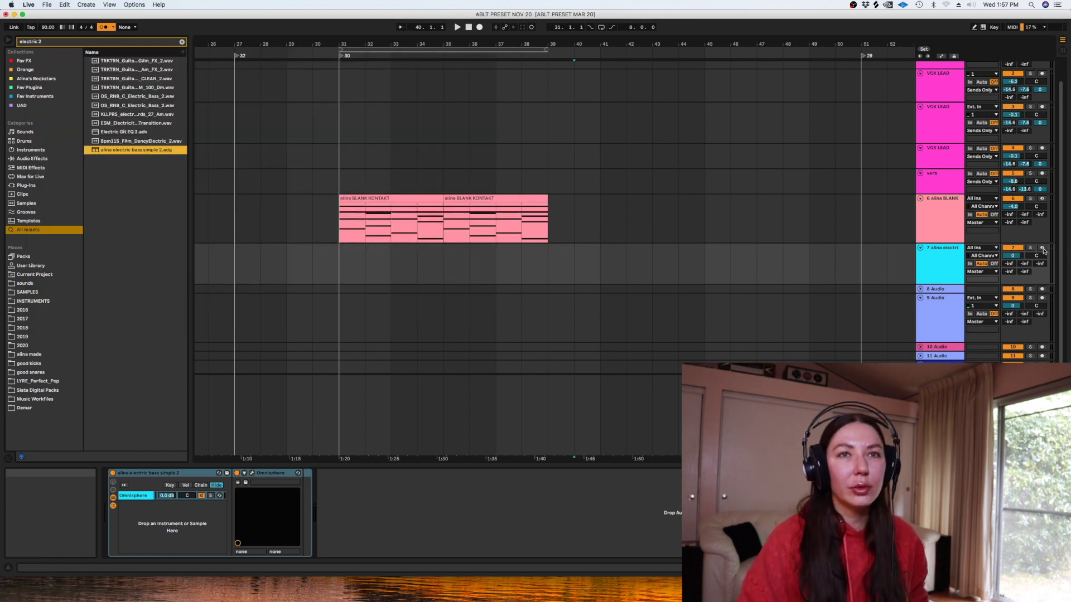
# Arm the bass track and record a four-bar bass line following the chord roots, starting at bar 46
pyautogui.click(638, 279)
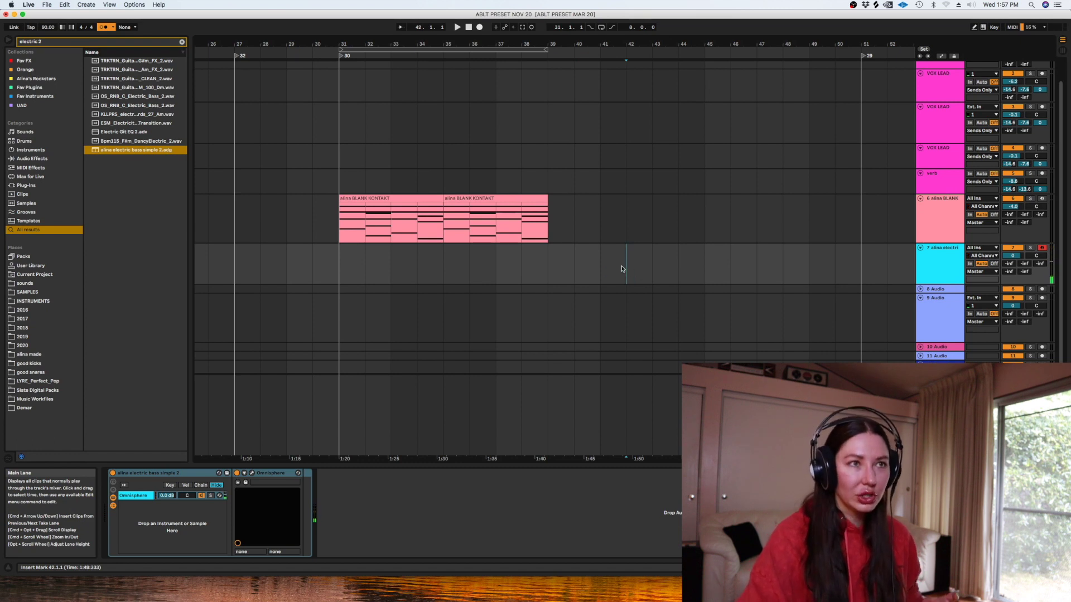
pyautogui.click(574, 272)
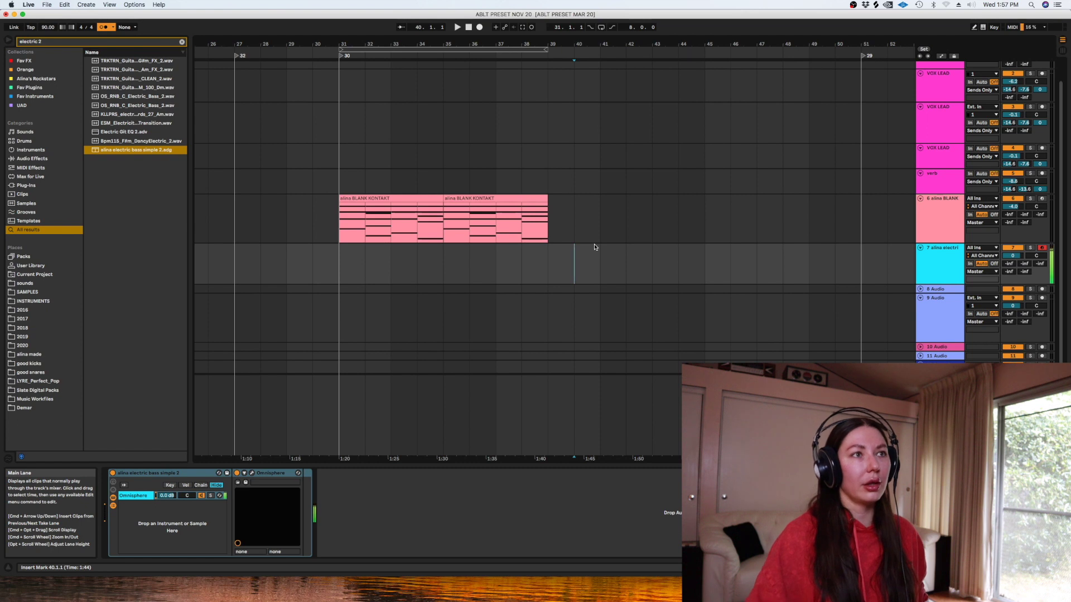
pyautogui.click(599, 261)
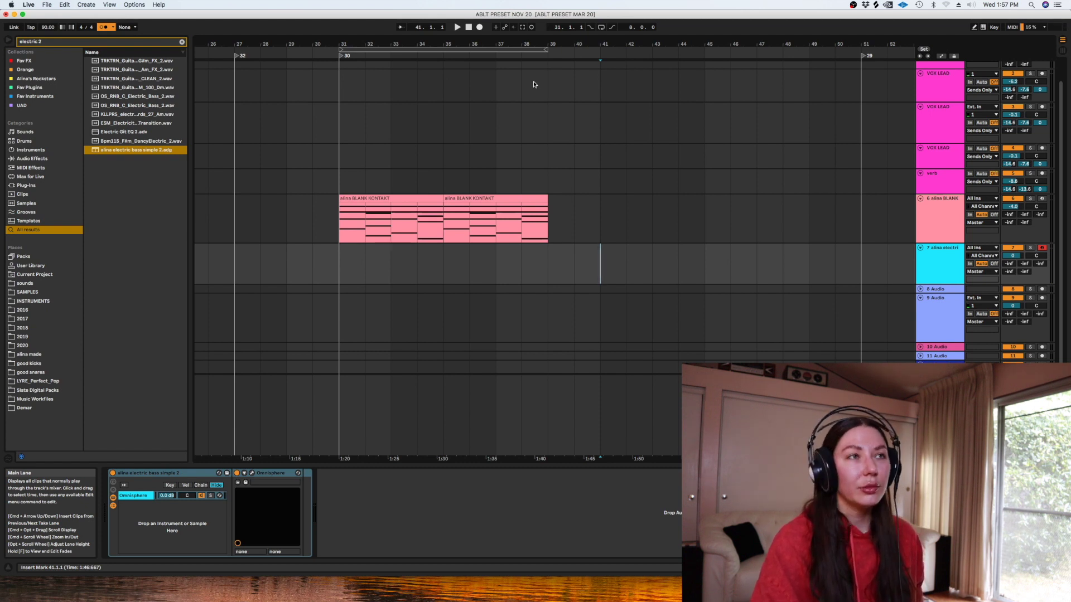
pyautogui.click(480, 28)
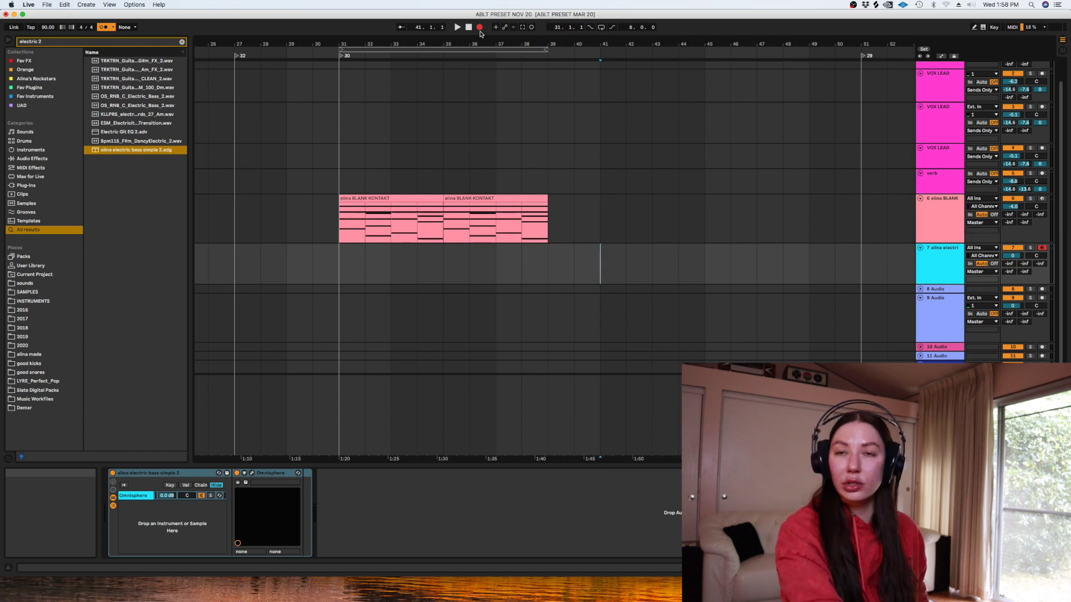
pyautogui.click(481, 31)
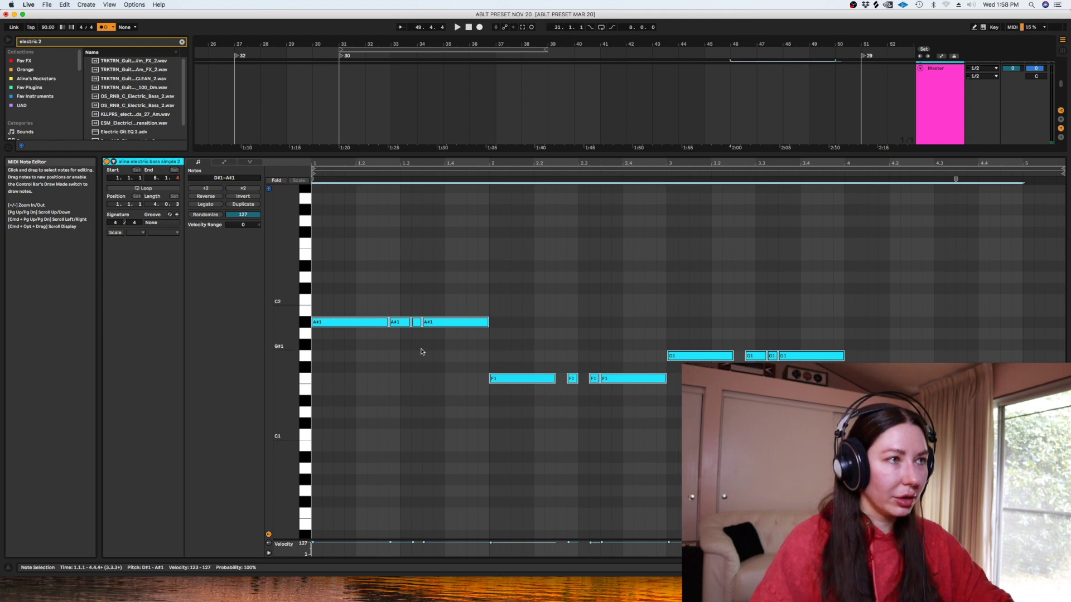
# Quantize all bass notes to 1/16 at 100%, adjusting only the note starts
pyautogui.press('super+u')
pyautogui.press('super+shift+u')
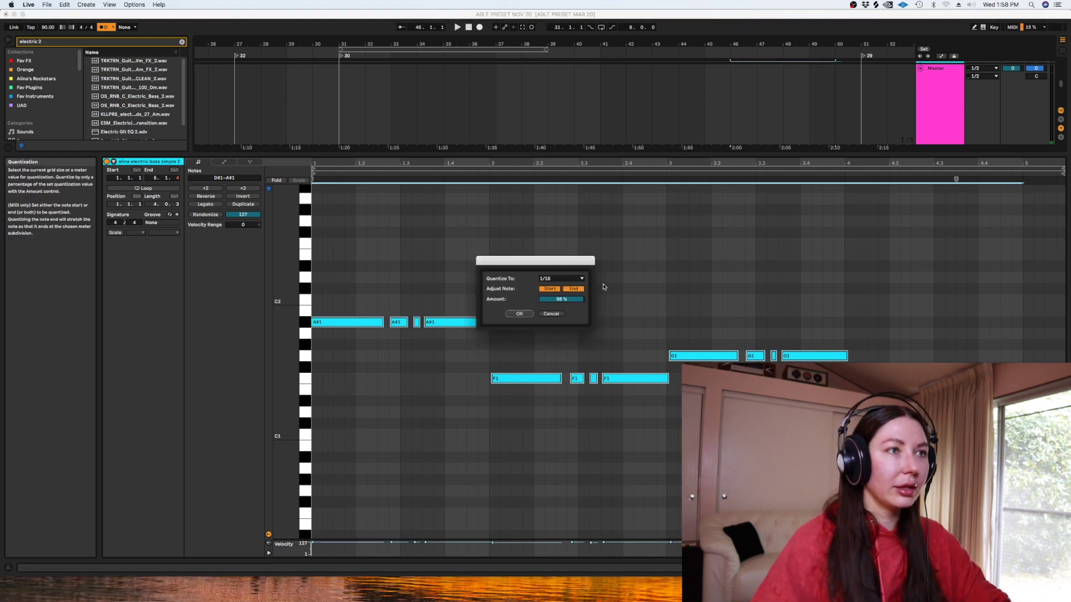
pyautogui.click(575, 290)
pyautogui.moveTo(568, 300); pyautogui.dragTo(569, 290)
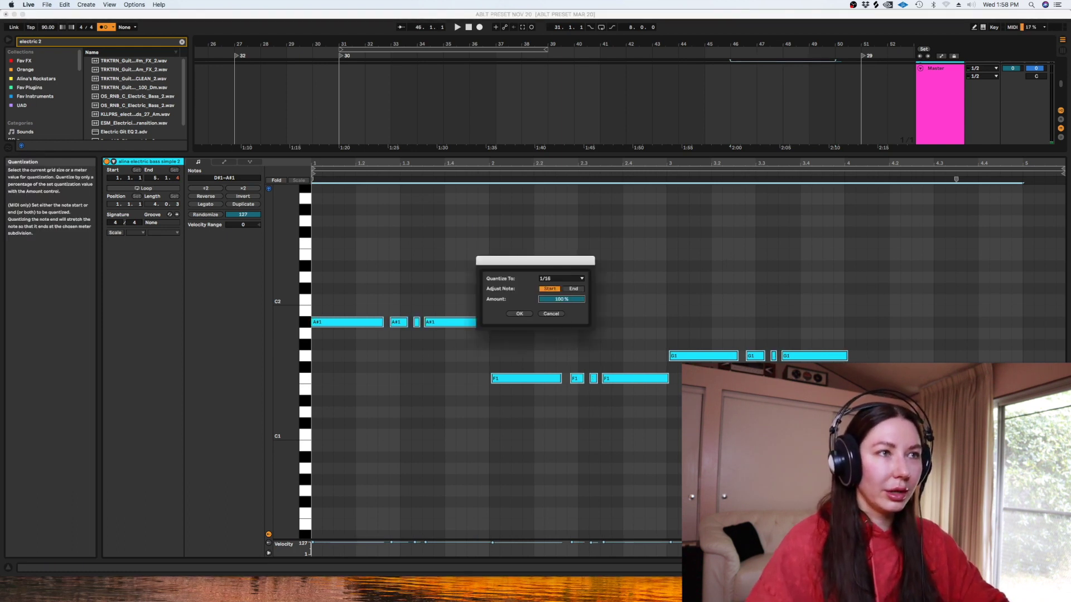
pyautogui.click(519, 314)
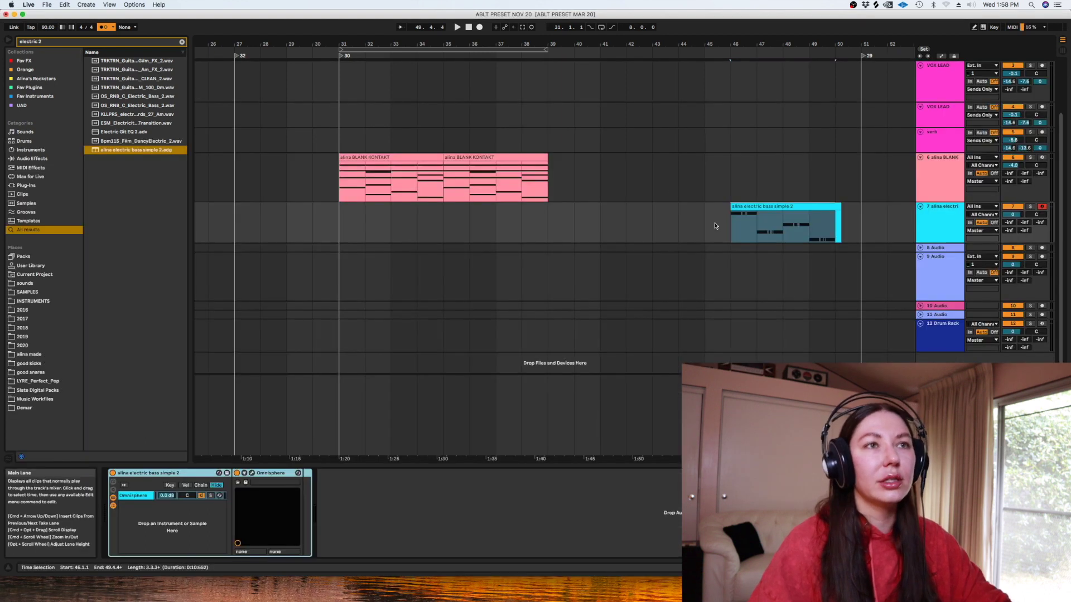
# Play the bass line back from bar 46 and recolor the bass track and its clip red
pyautogui.click(729, 218)
pyautogui.press('space')
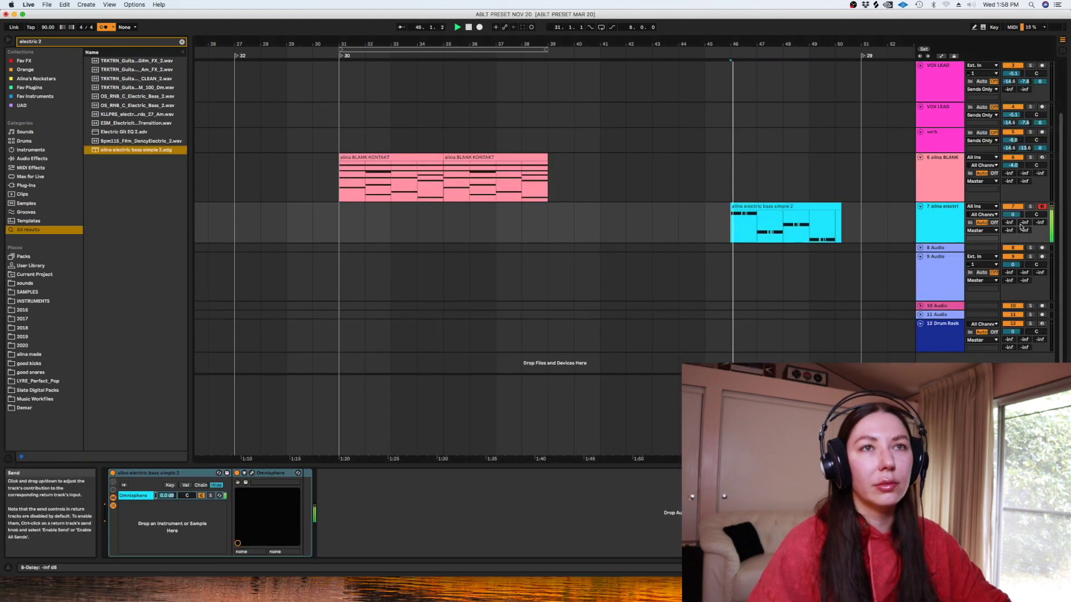
pyautogui.rightClick(935, 211)
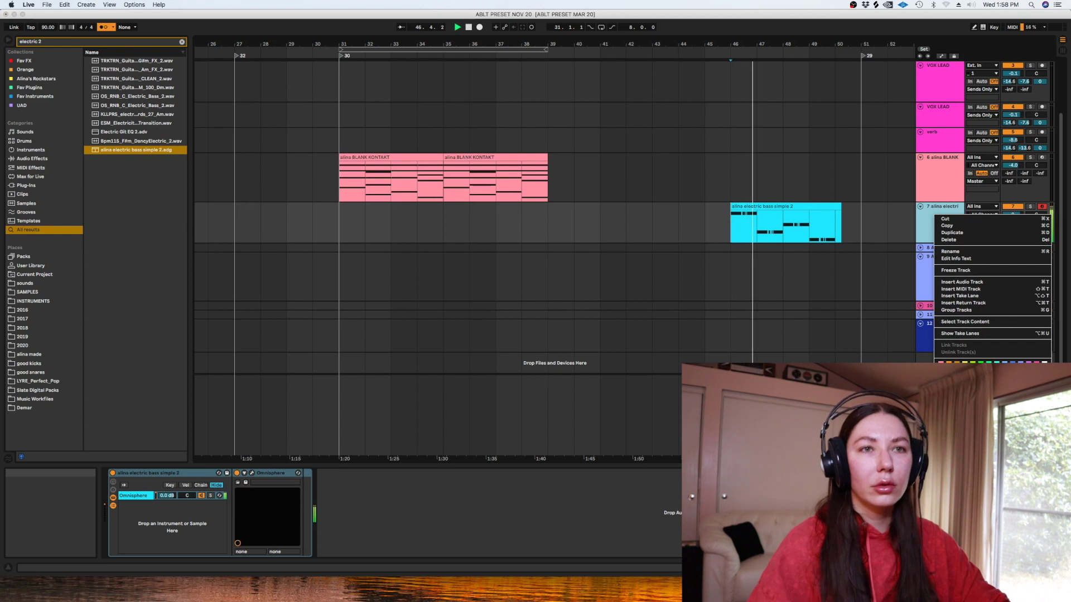
pyautogui.click(943, 389)
pyautogui.rightClick(932, 234)
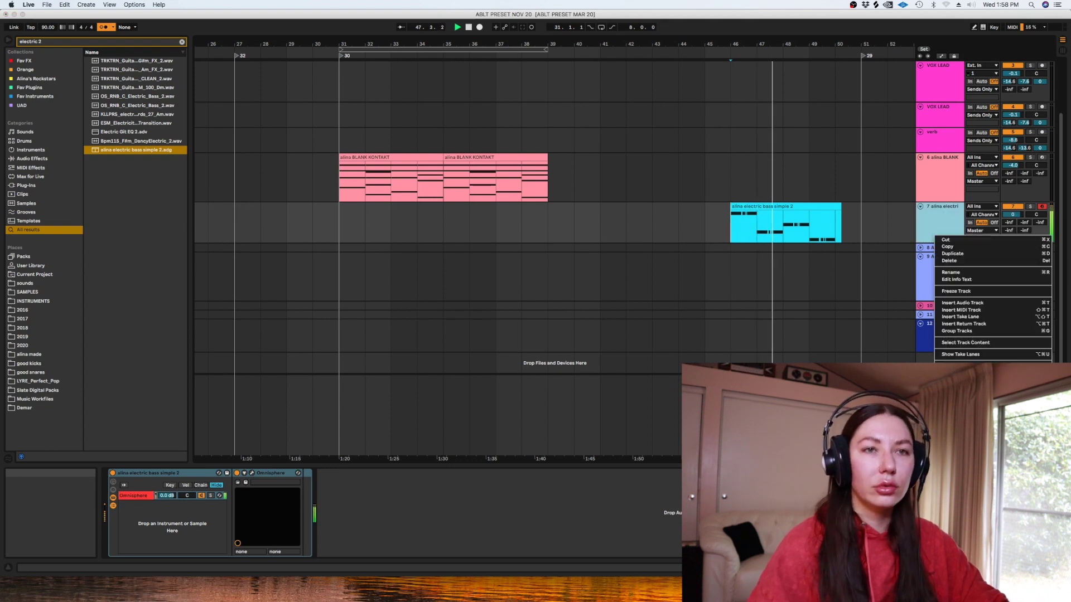
pyautogui.click(944, 374)
# Trim the bass clip to four bars and place it at bar 41 with one duplicate directly after it
pyautogui.click(829, 204)
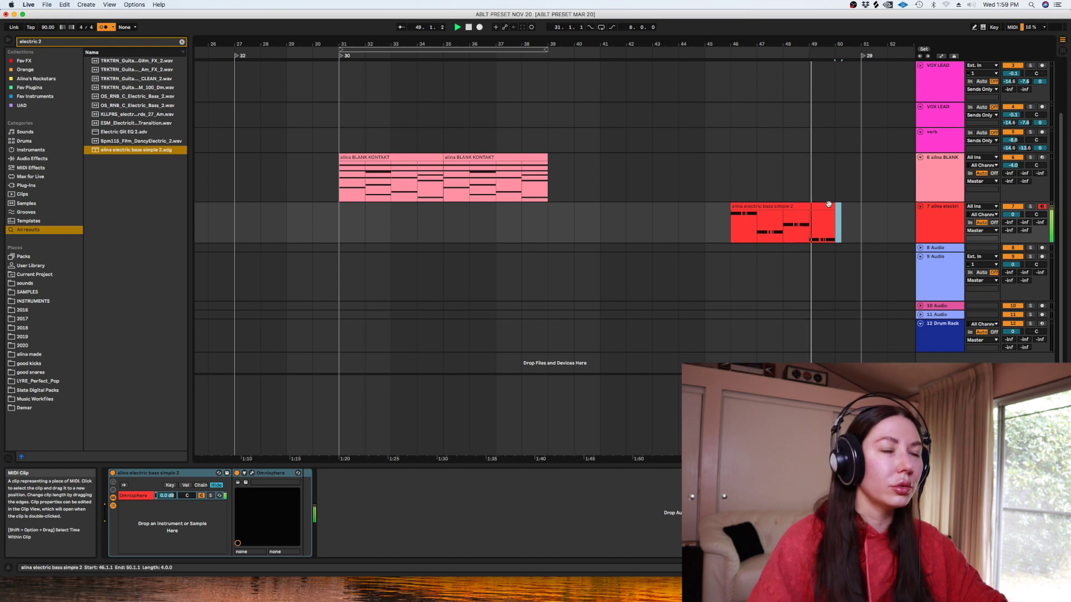
pyautogui.click(828, 204)
pyautogui.moveTo(775, 206); pyautogui.dragTo(642, 205)
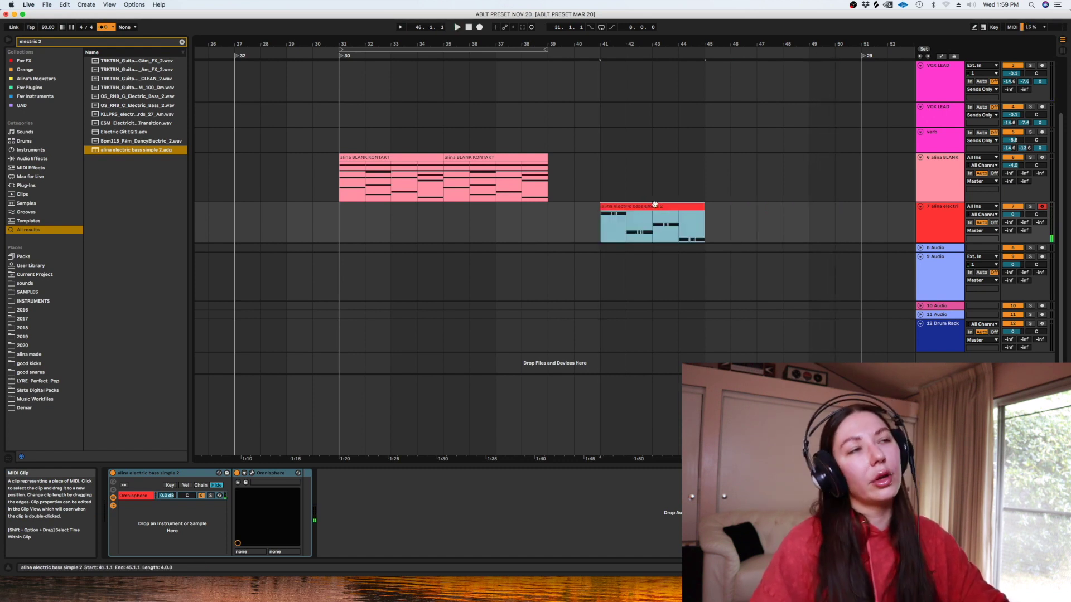
pyautogui.press('super+d')
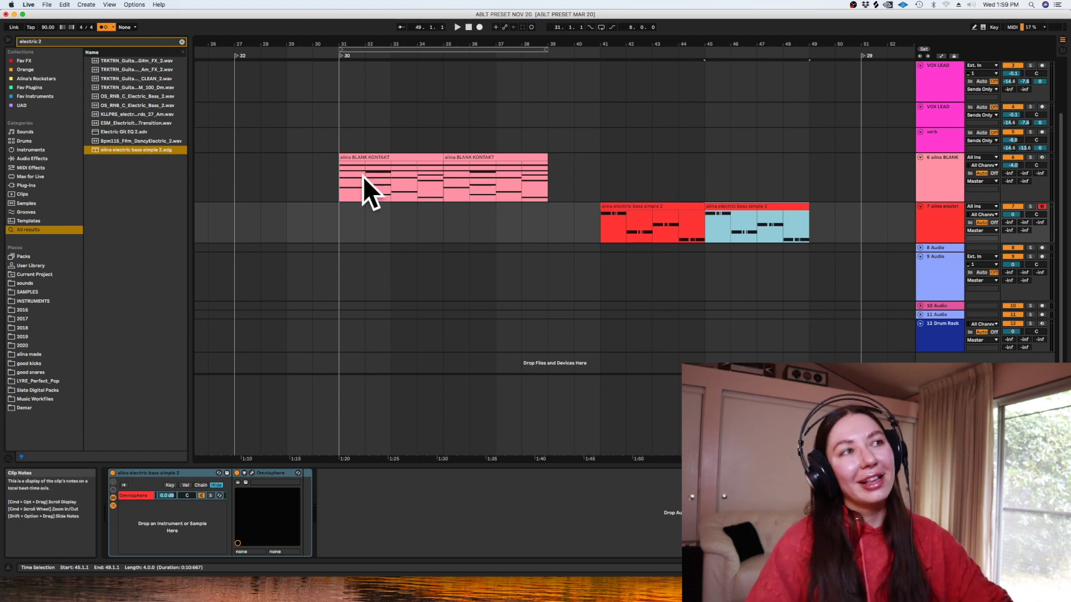
# Disarm the bass track, then move the Drum Rack track directly below it and arm that one for recording
pyautogui.click(1042, 206)
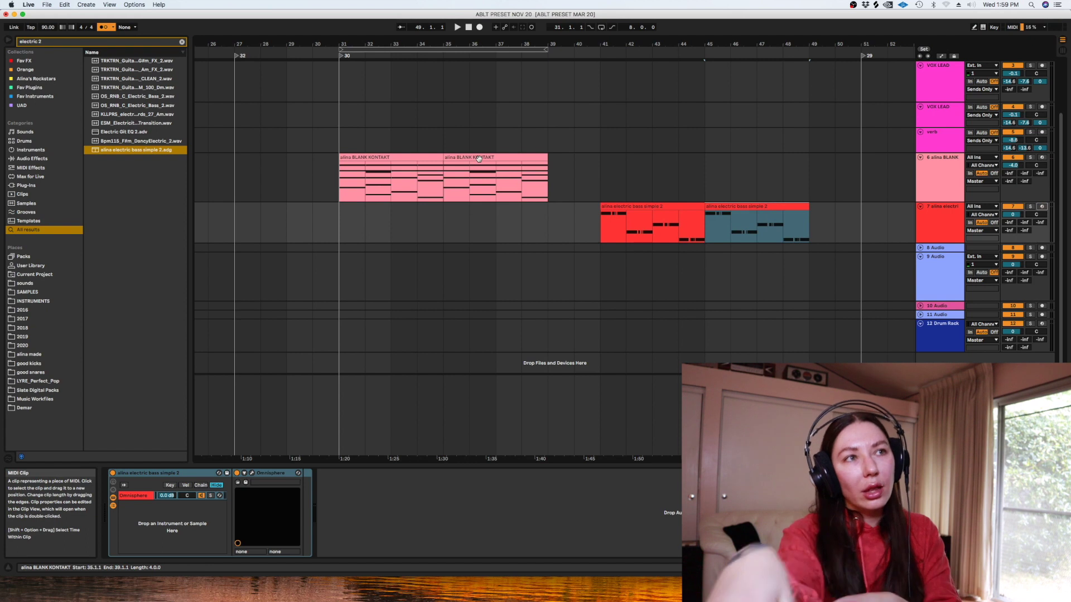
pyautogui.click(941, 230)
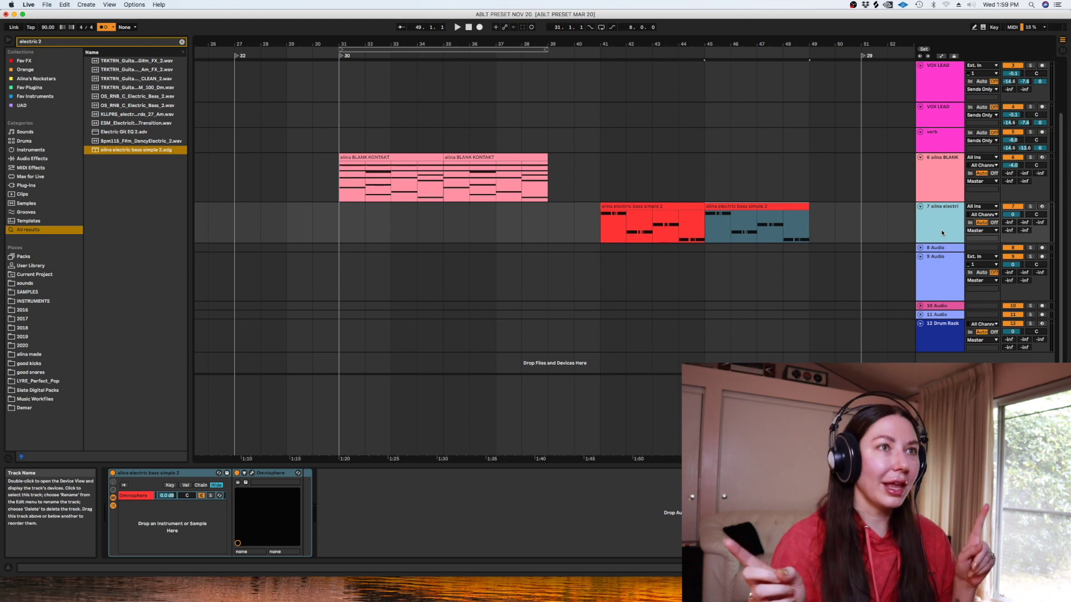
pyautogui.moveTo(955, 339); pyautogui.dragTo(939, 251)
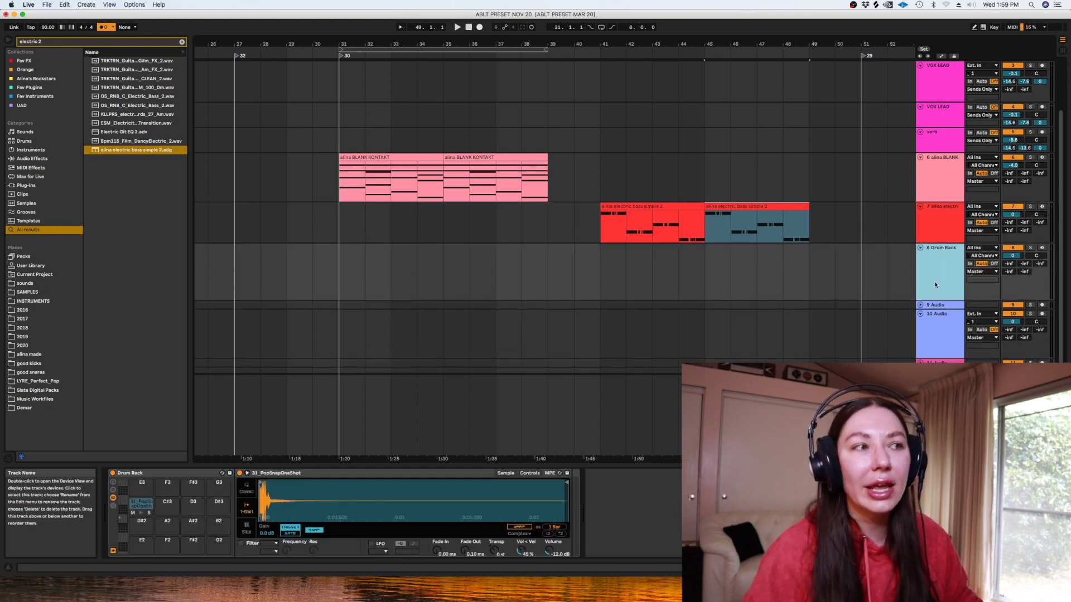
pyautogui.click(1041, 248)
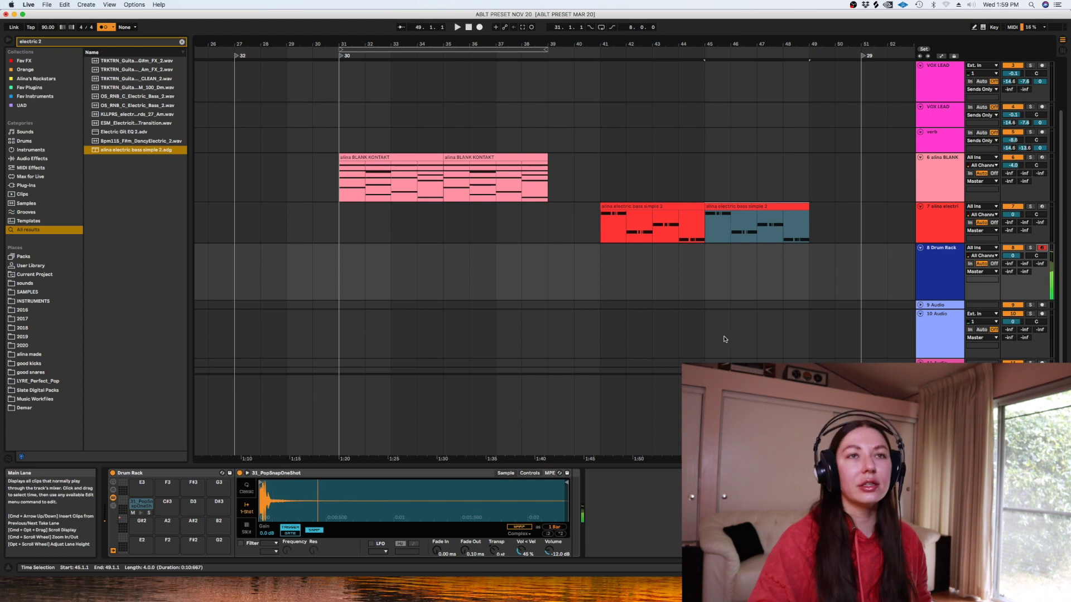
# Switch to Splice, audition all downloaded samples and load ARCANDO_kit4_break_snare_drums.wav into the Drum Rack's sampler in Live
pyautogui.click(875, 5)
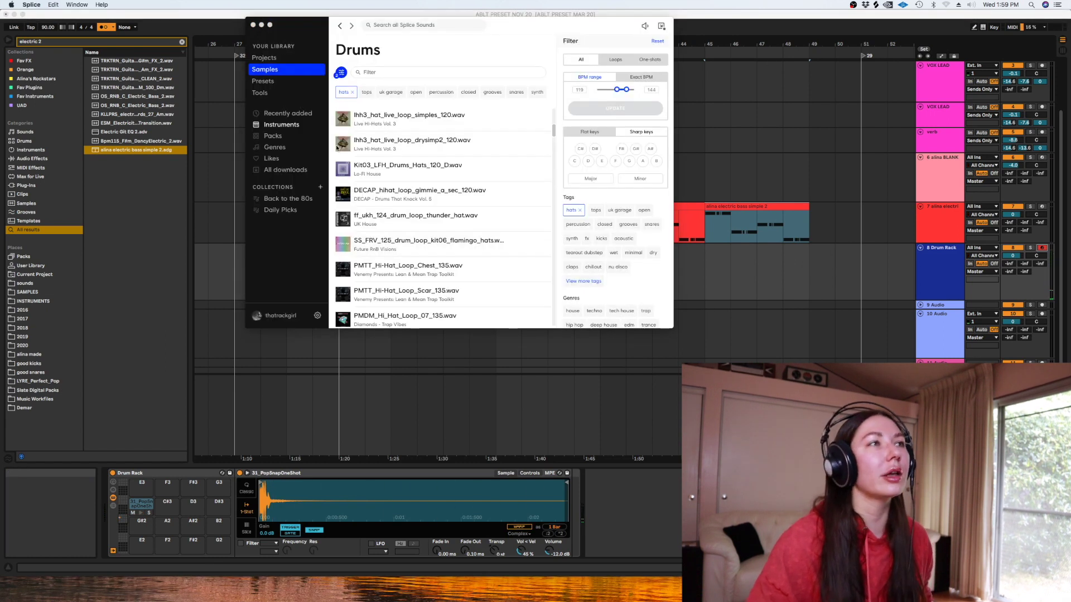
pyautogui.click(282, 170)
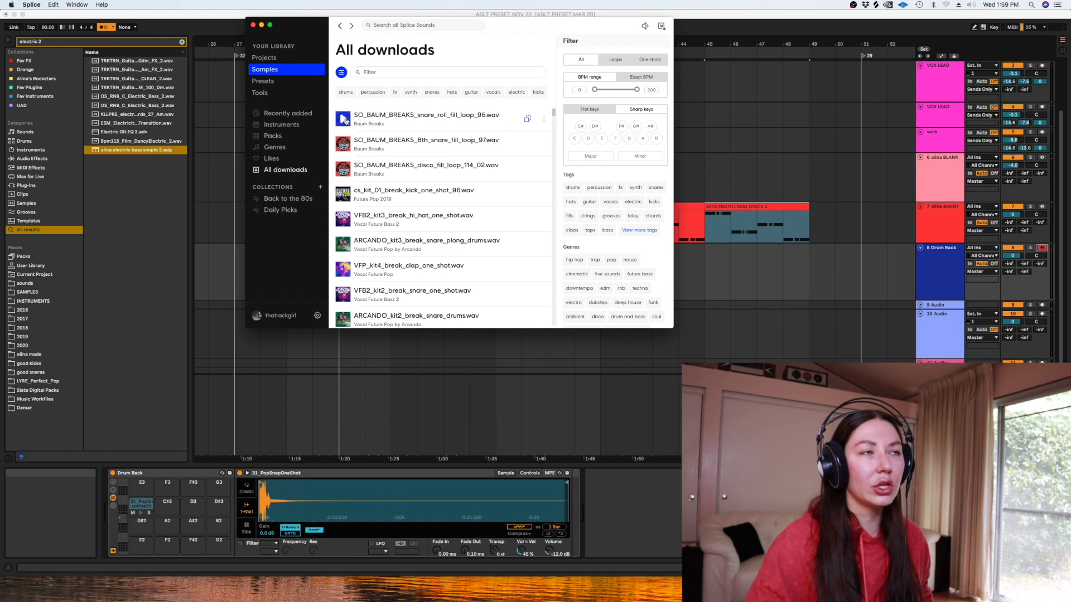
pyautogui.press('Down')
pyautogui.press('Down')
pyautogui.press('Down')
pyautogui.press('Down')
pyautogui.press('Down')
pyautogui.press('Down')
pyautogui.press('Down')
pyautogui.press('Down')
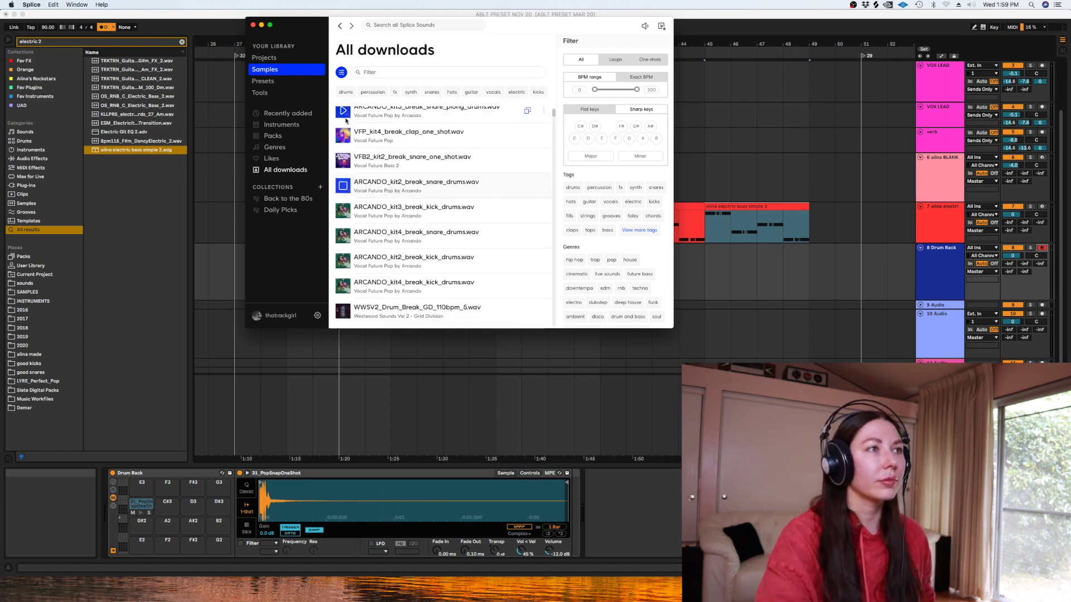
pyautogui.press('Down')
pyautogui.press('Down')
pyautogui.press('Down')
pyautogui.press('Up')
pyautogui.moveTo(362, 203); pyautogui.dragTo(357, 488)
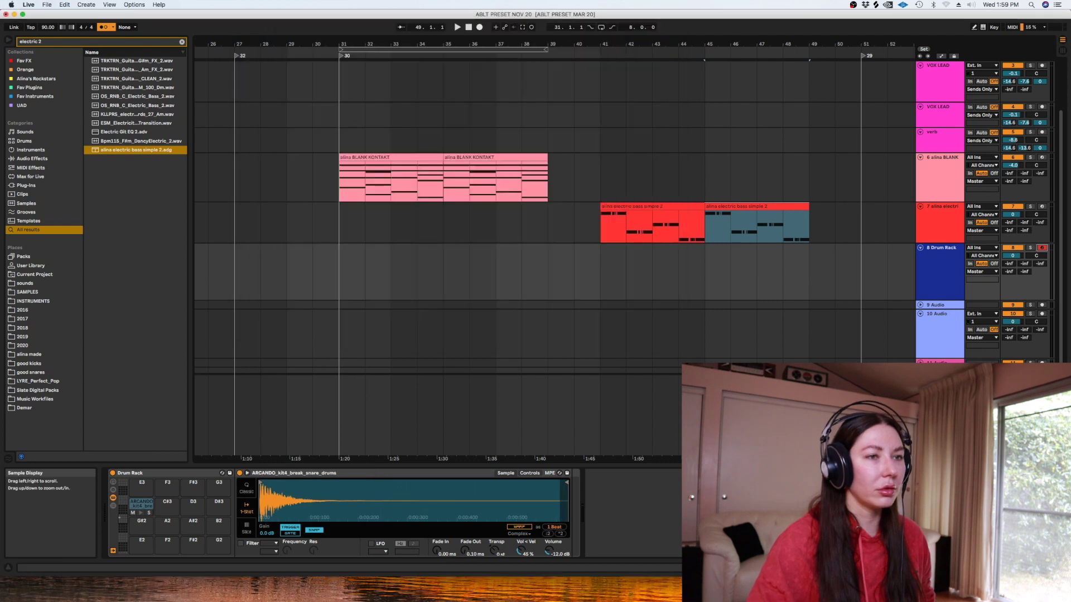
# Record snare hits on beats 2 and 4 from bar 41 on the Drum Rack track and trim the clip to one bar
pyautogui.click(626, 256)
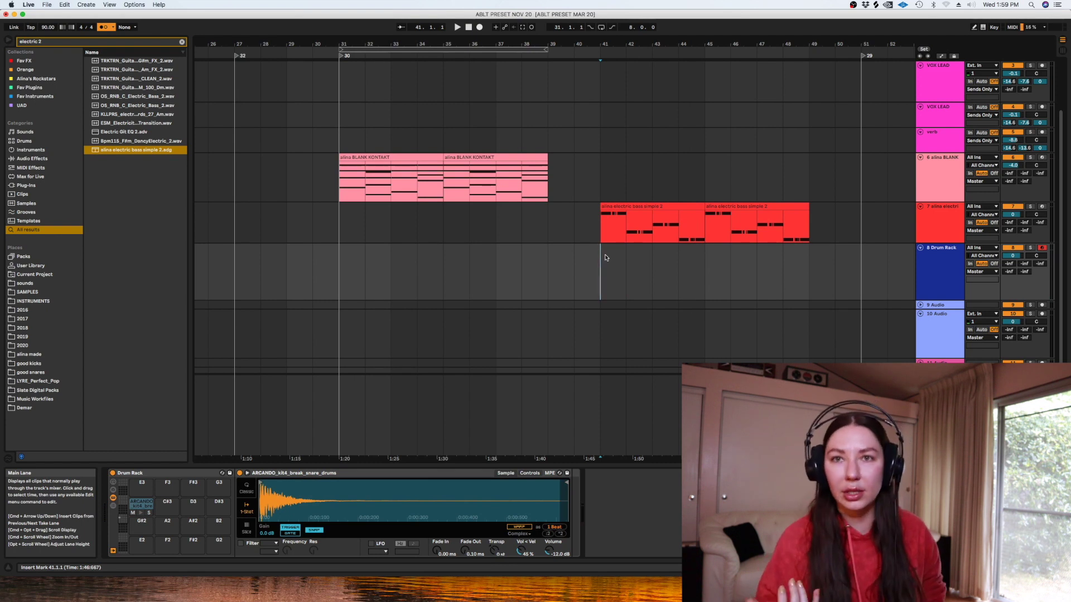
pyautogui.click(478, 28)
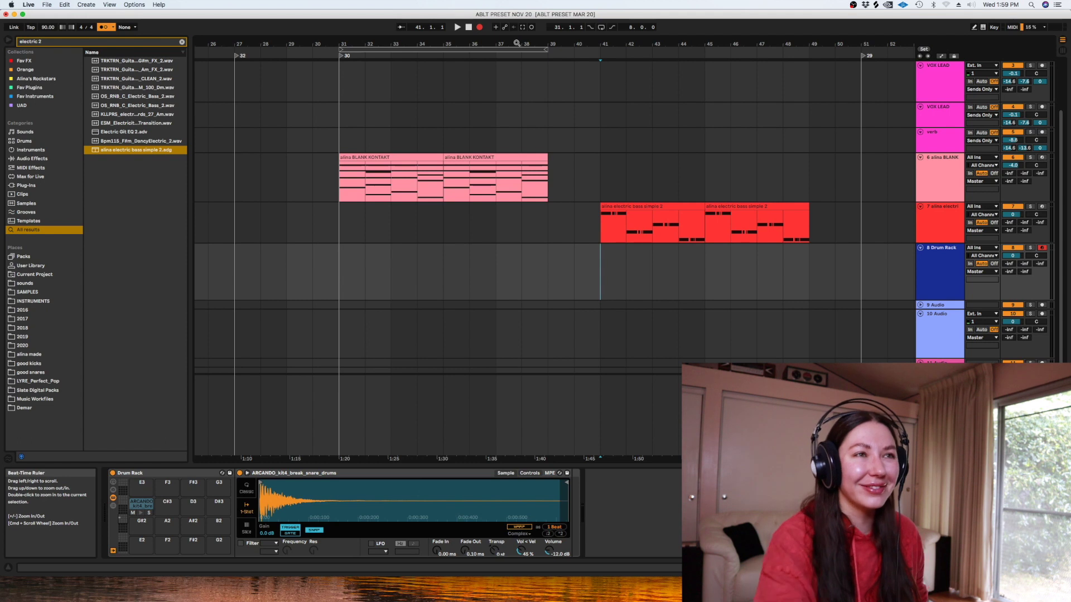
pyautogui.press('space')
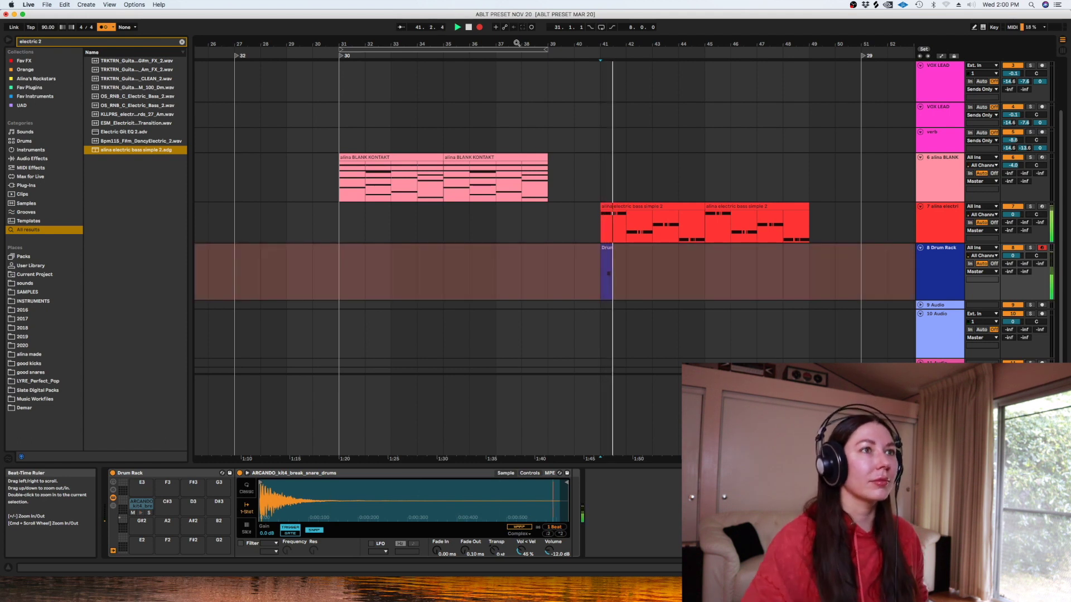
pyautogui.click(638, 261)
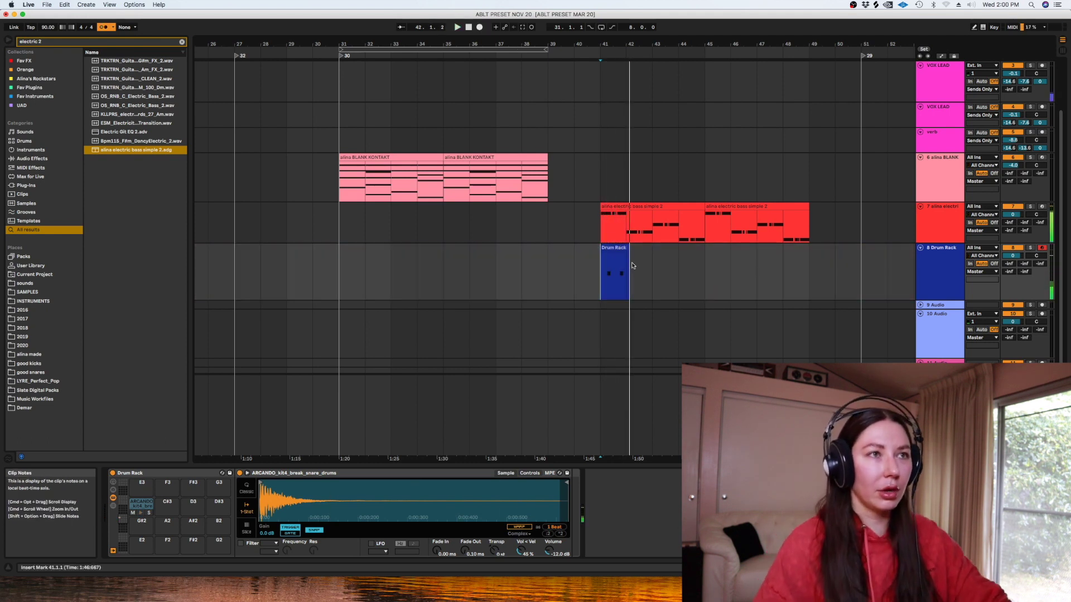
pyautogui.press('space')
pyautogui.click(615, 248)
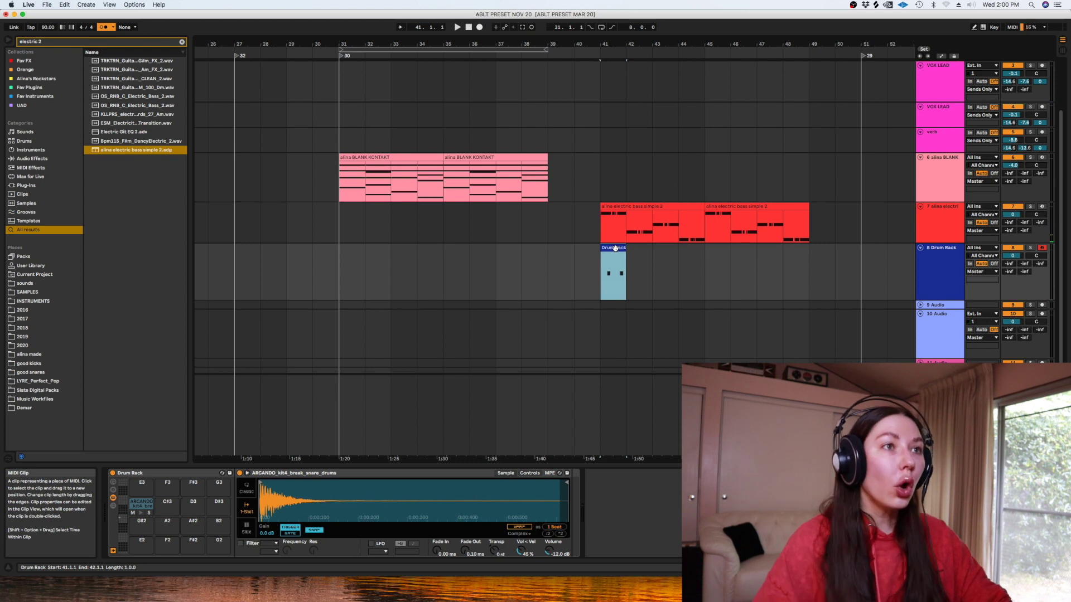
pyautogui.doubleClick(615, 248)
pyautogui.hotkey('shift', 'Tab')
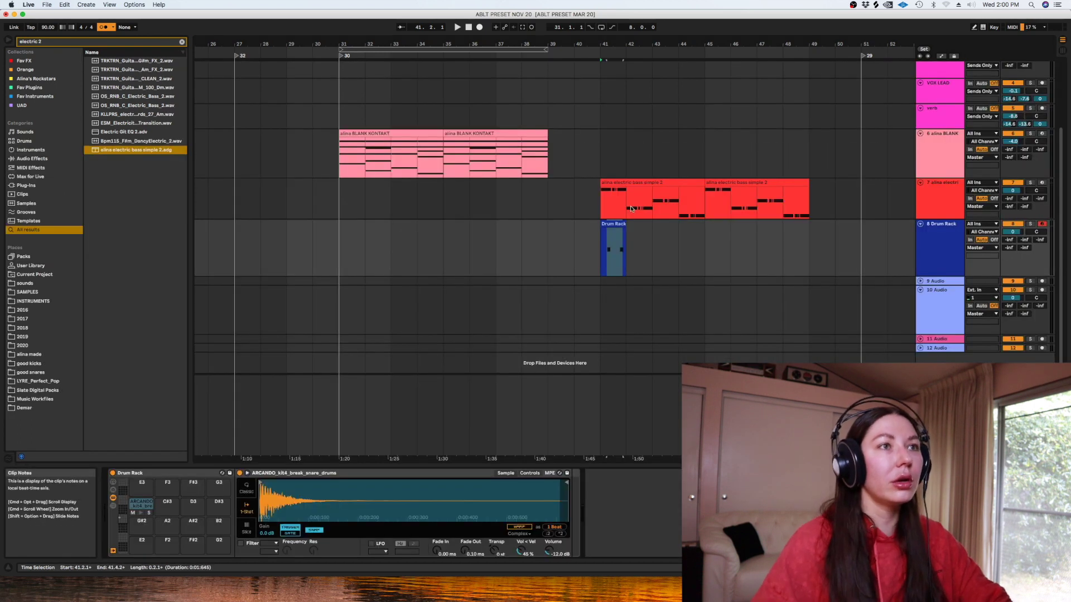
# Duplicate the one-bar snare clip seven times so the pattern spans the eight bars of the bass line
pyautogui.click(617, 224)
pyautogui.press('super+d')
pyautogui.press('super+d')
pyautogui.press('super+d')
pyautogui.press('super+d')
pyautogui.press('super+d')
pyautogui.press('super+d')
pyautogui.press('super+d')
# While playing from bar 41, raise the snare sample's volume to about -7 dB and transpose it to -3 st
pyautogui.click(595, 240)
pyautogui.press('space')
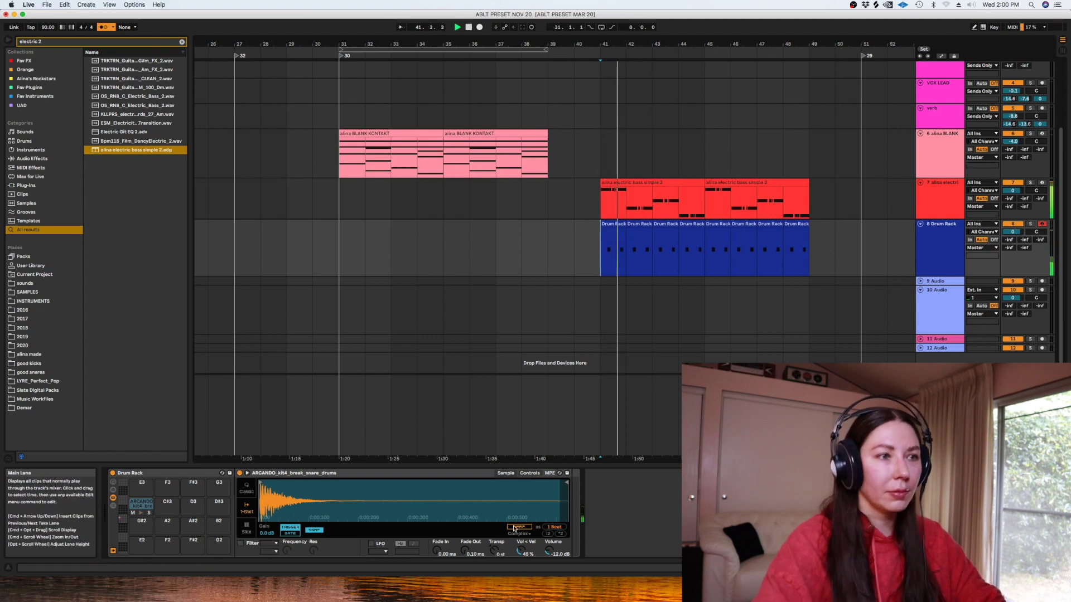
pyautogui.moveTo(549, 551); pyautogui.dragTo(549, 535)
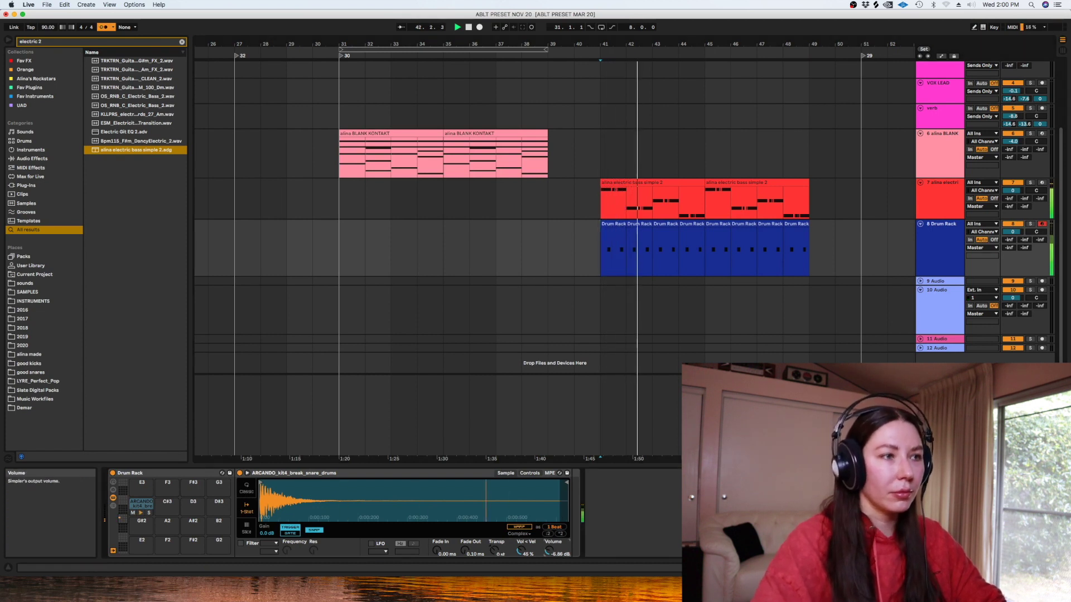
pyautogui.moveTo(494, 550); pyautogui.dragTo(494, 556)
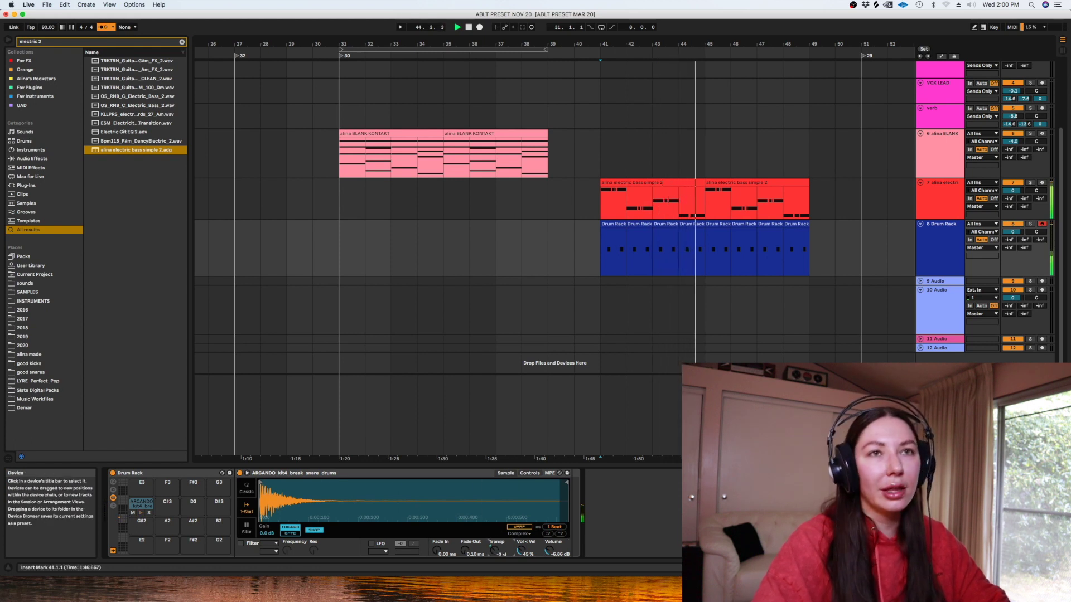
pyautogui.press('space')
# Disarm the snare's Drum Rack track and duplicate the track
pyautogui.click(1042, 224)
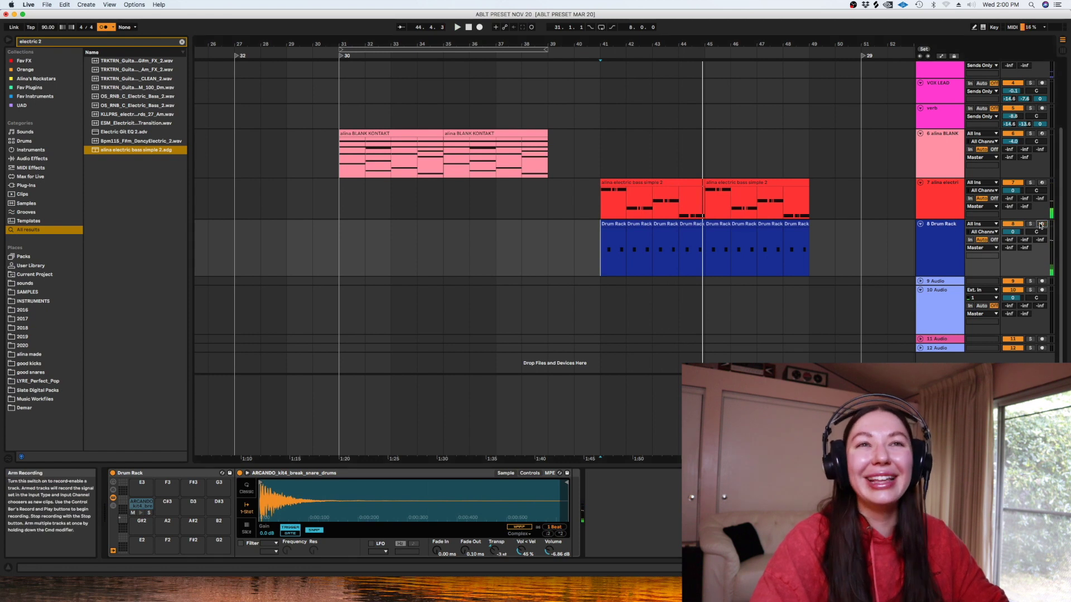
pyautogui.click(938, 240)
pyautogui.press('super+d')
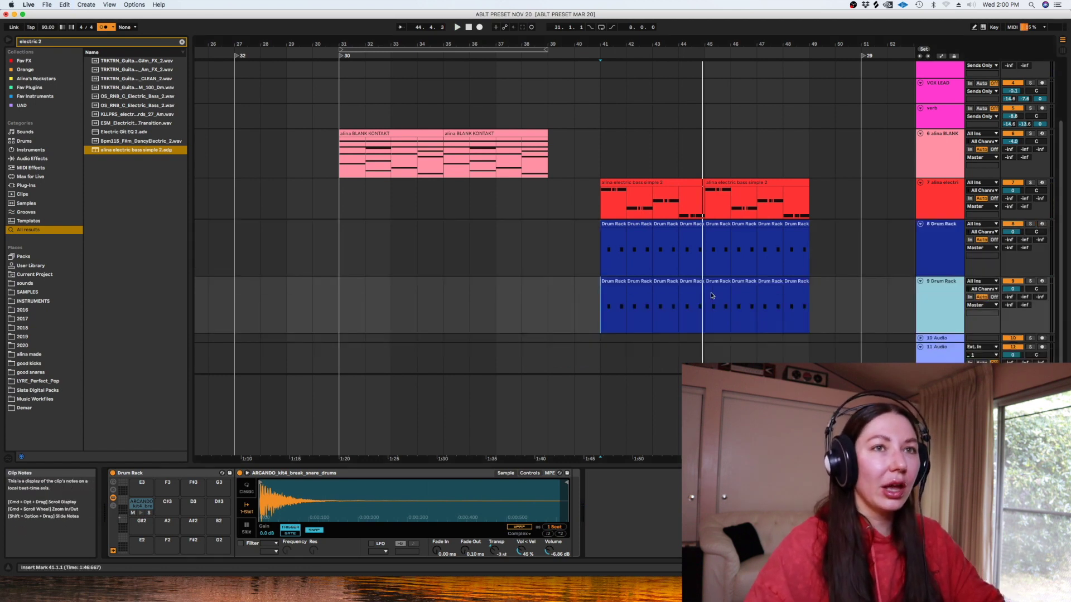
# Delete all copied clips on the duplicate Drum Rack track and arm it for recording
pyautogui.moveTo(831, 304); pyautogui.dragTo(602, 310)
pyautogui.press('Delete')
pyautogui.click(920, 315)
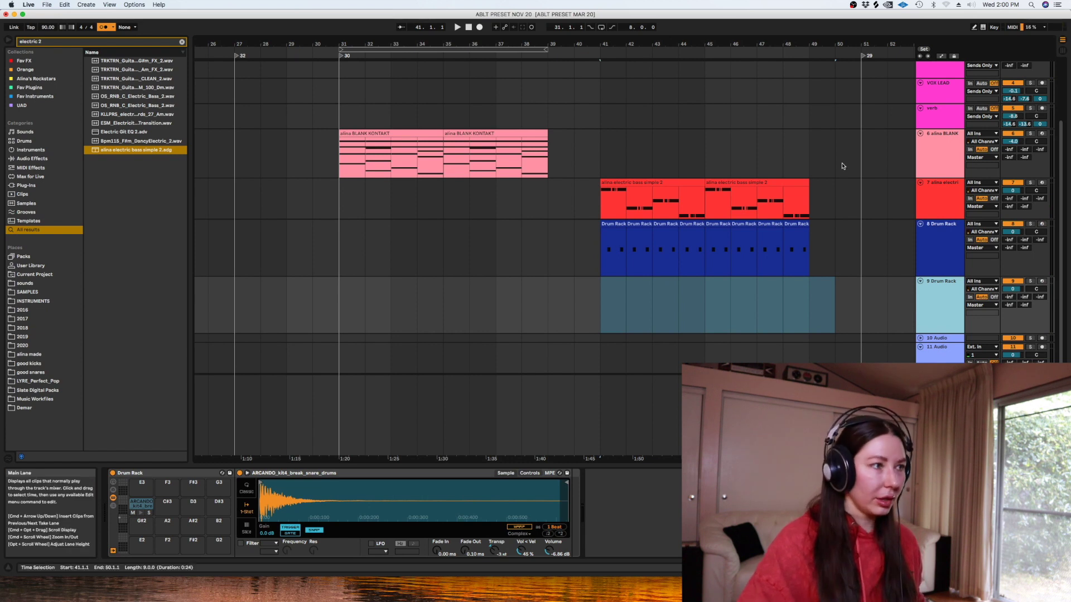
pyautogui.click(1041, 281)
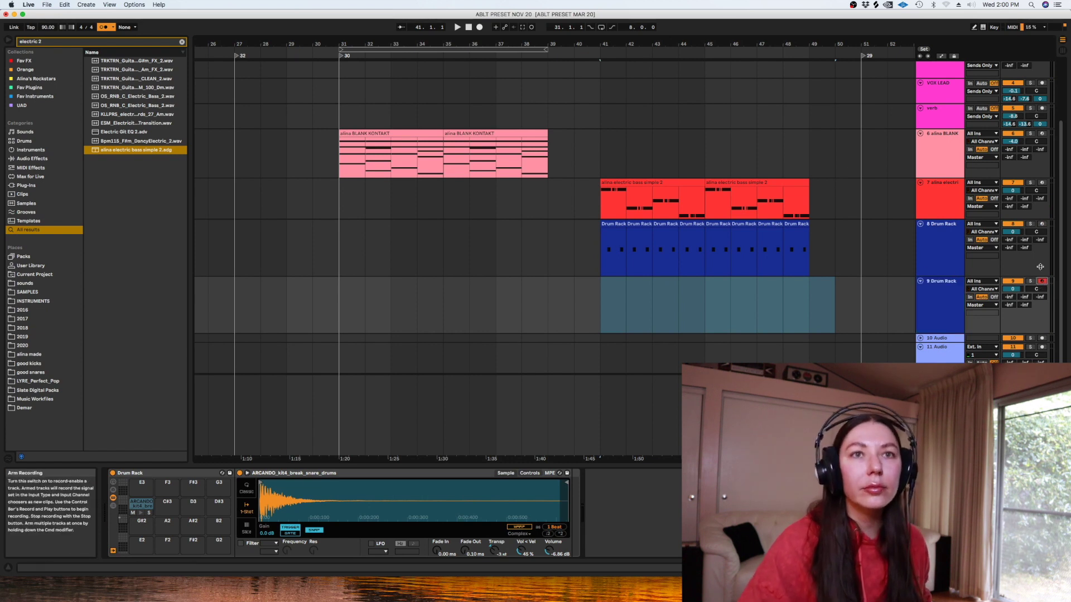
# Switch to Splice, audition the downloaded one-shots and load ARCANDO_kit3_break_kick_drums.wav into the duplicate Drum Rack's sampler in Live
pyautogui.click(877, 5)
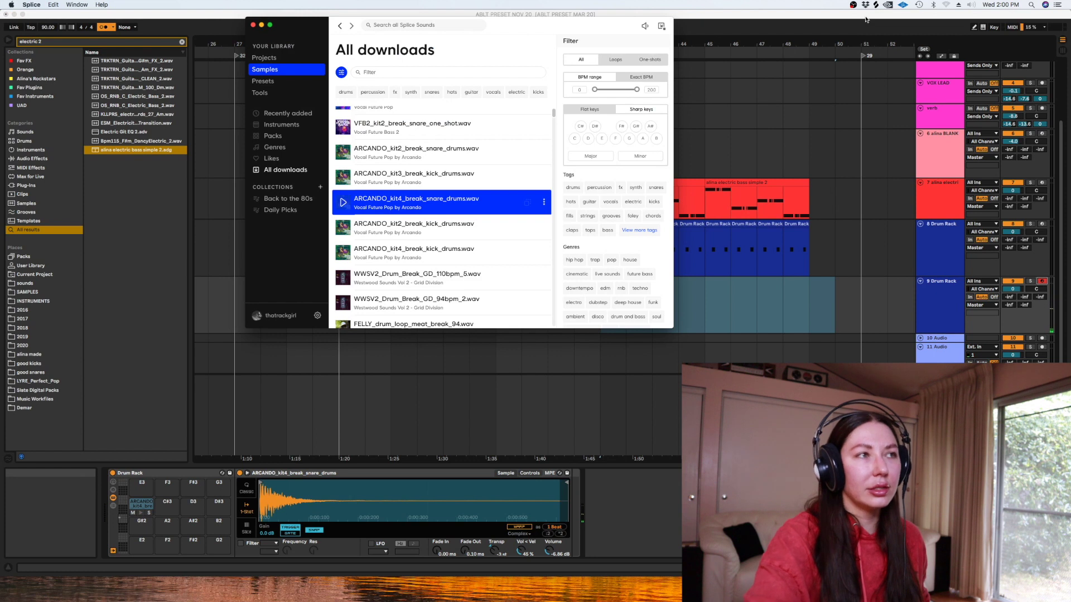
pyautogui.press('Down')
pyautogui.press('Down')
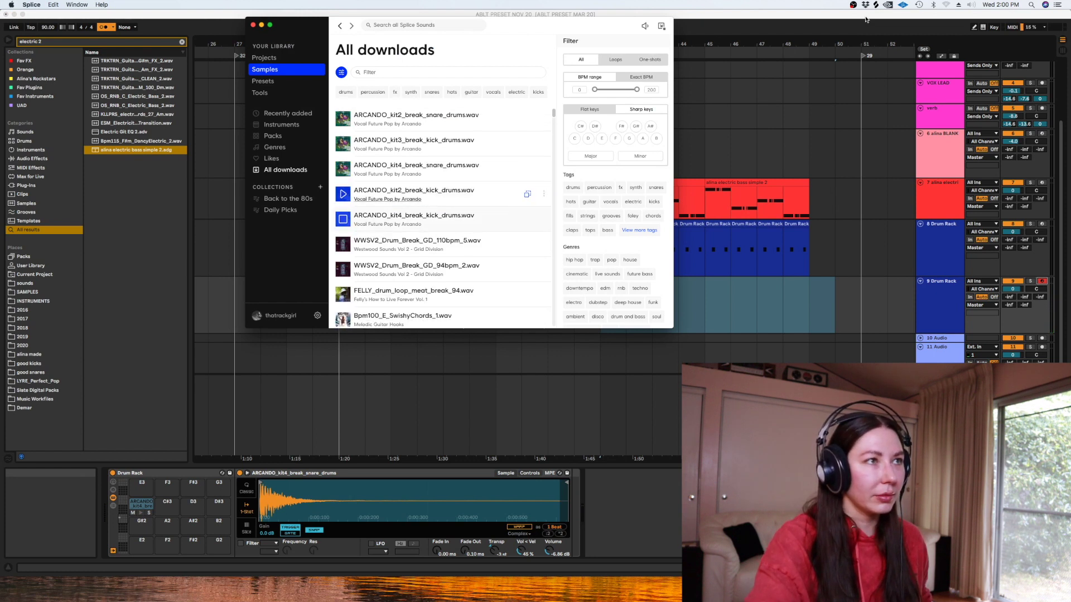
pyautogui.press('Up')
pyautogui.press('Up')
pyautogui.press('Up')
pyautogui.press('Up')
pyautogui.press('Up')
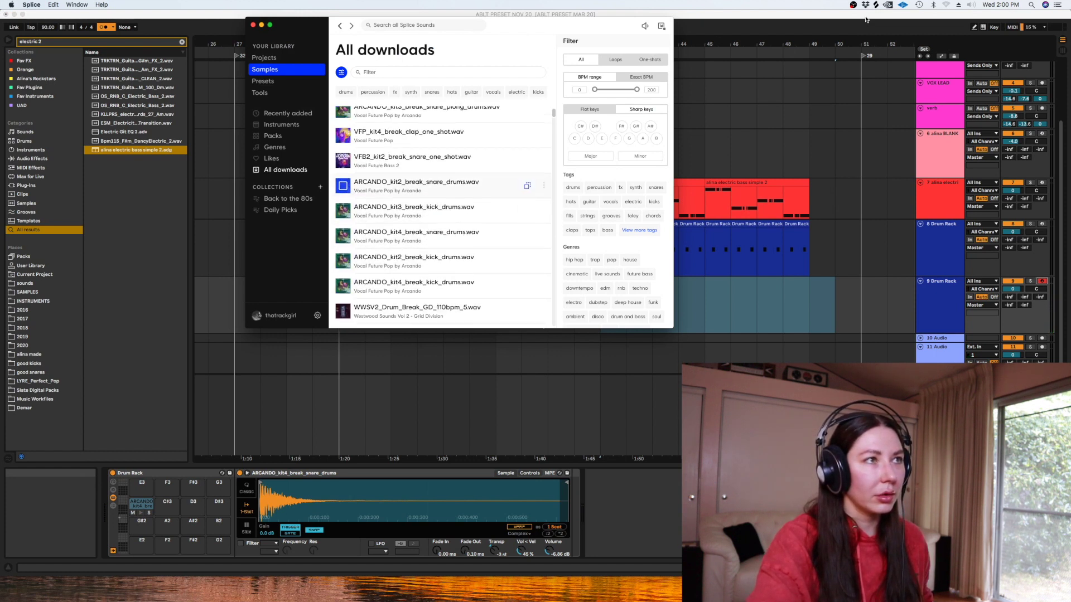
pyautogui.press('Up')
pyautogui.press('Up')
pyautogui.press('Up')
pyautogui.press('Up')
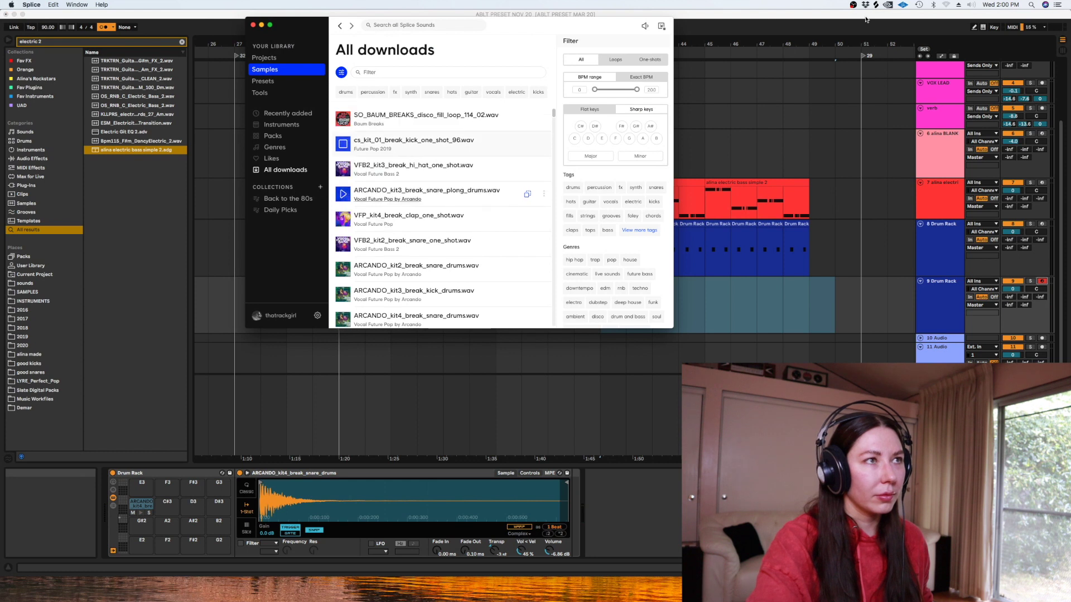
pyautogui.press('Up')
pyautogui.press('Up')
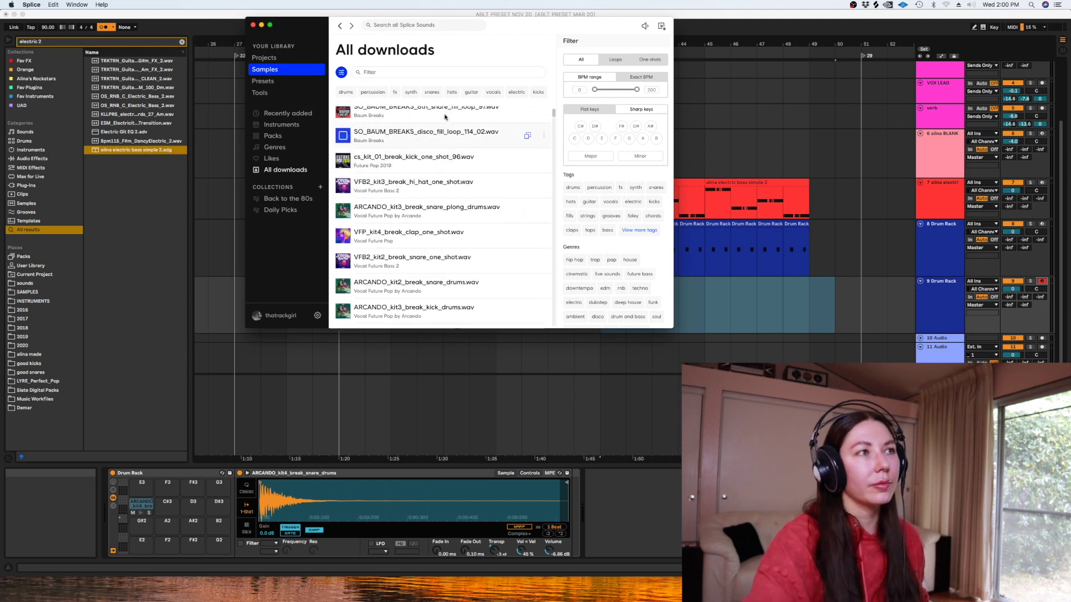
pyautogui.press('Down')
pyautogui.press('Down')
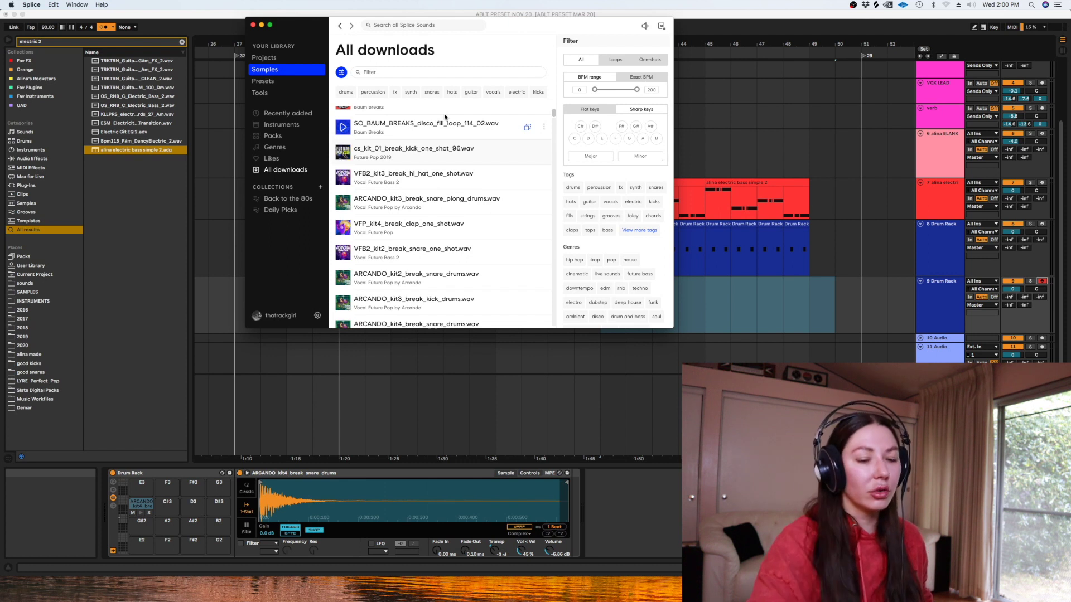
pyautogui.press('Down')
pyautogui.press('Down')
pyautogui.press('Down')
pyautogui.press('Down')
pyautogui.press('Down')
pyautogui.press('Down')
pyautogui.press('Down')
pyautogui.press('Up')
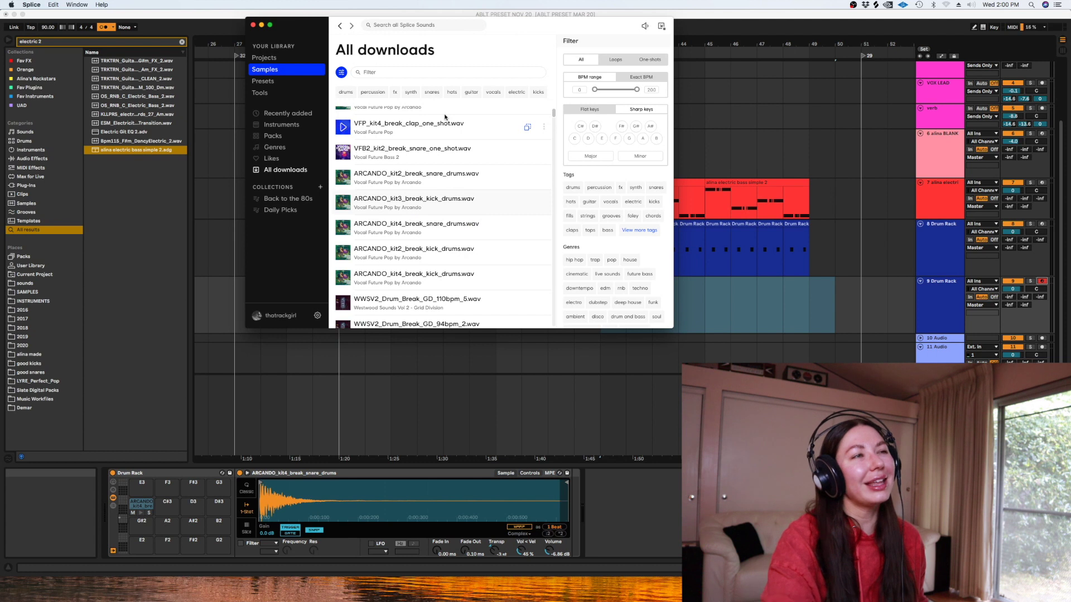
pyautogui.click(368, 204)
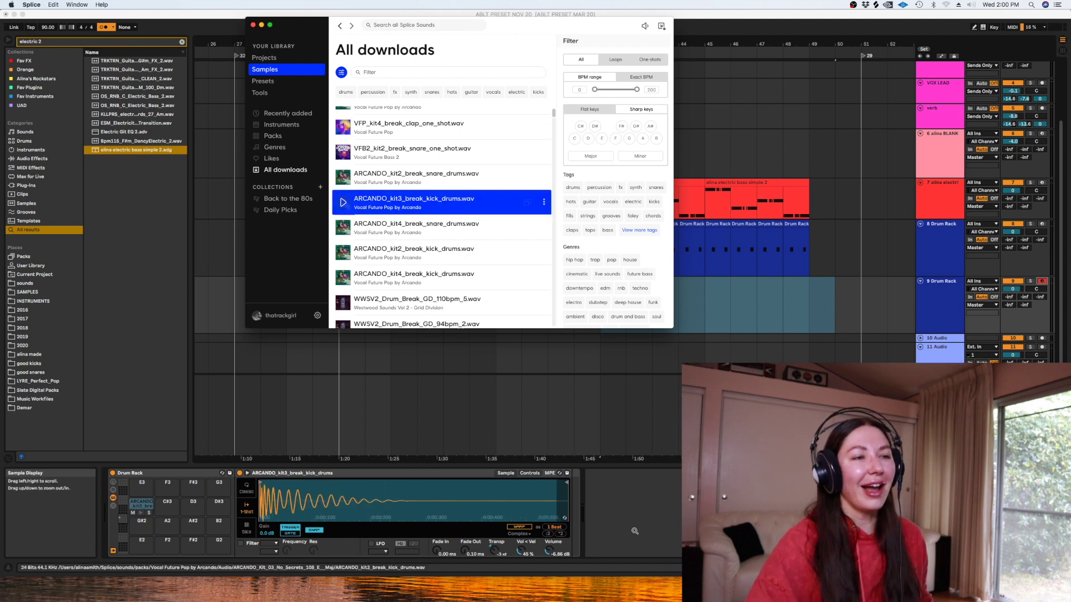
# Record a kick pattern on the armed duplicate Drum Rack track in Live, starting at bar 41
pyautogui.click(634, 527)
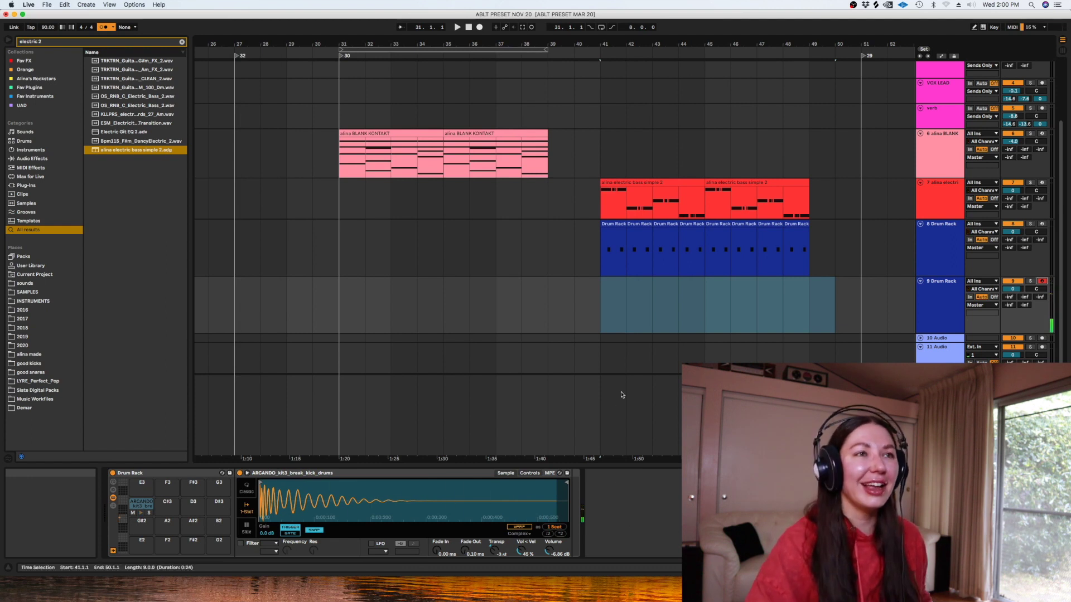
pyautogui.click(601, 285)
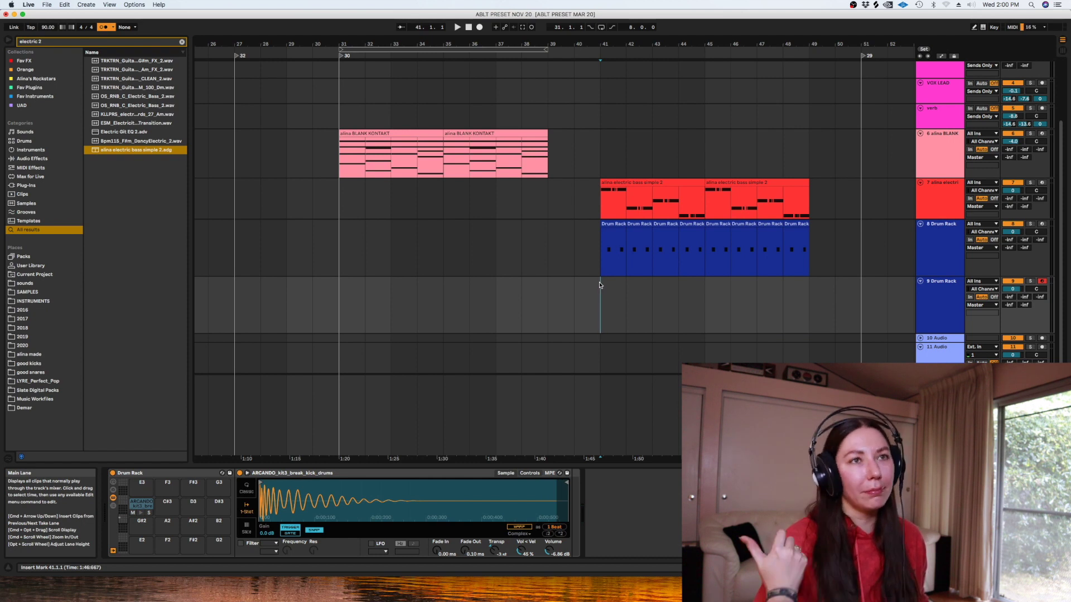
pyautogui.click(480, 27)
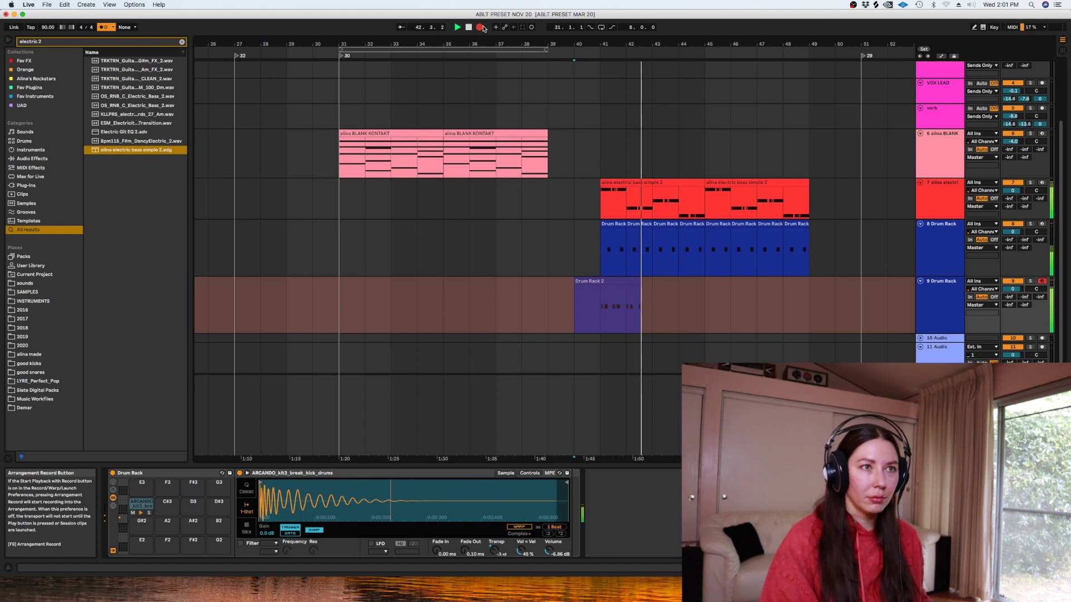
pyautogui.press('space')
# Trim the recorded kick clip to bars 41 to 43 by deleting its parts before bar 41 and after bar 43
pyautogui.moveTo(675, 295); pyautogui.dragTo(646, 295)
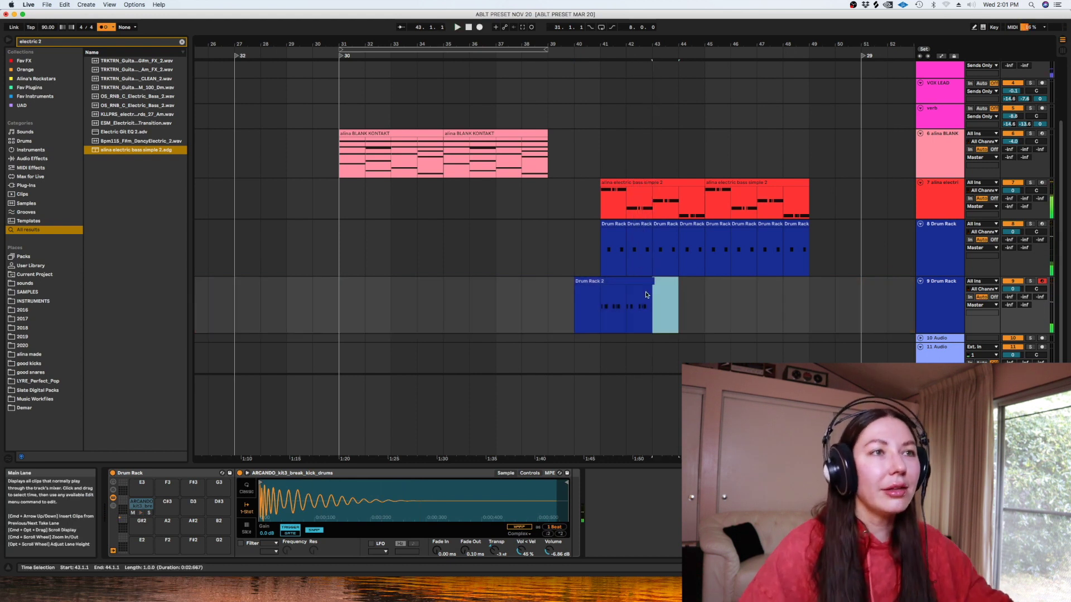
pyautogui.press('Delete')
pyautogui.moveTo(576, 303); pyautogui.dragTo(599, 300)
pyautogui.press('Delete')
# Open the trimmed kick clip, select all its notes, quantize them, and return to the device view
pyautogui.click(609, 281)
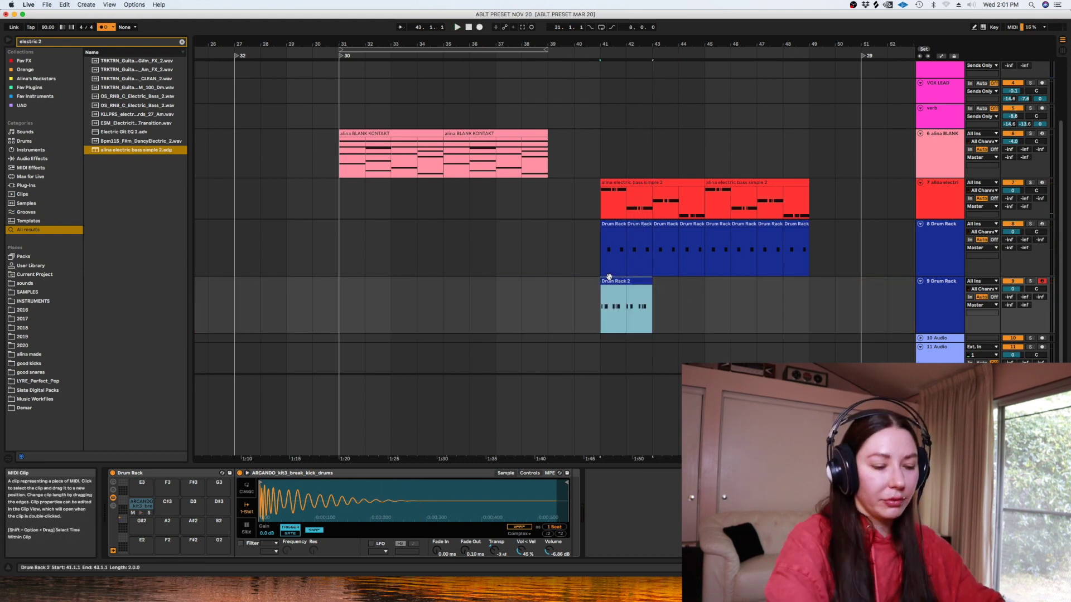
pyautogui.doubleClick(609, 277)
pyautogui.click(576, 303)
pyautogui.press('space')
pyautogui.press('super+a')
pyautogui.press('super+u')
pyautogui.hotkey('shift', 'Tab')
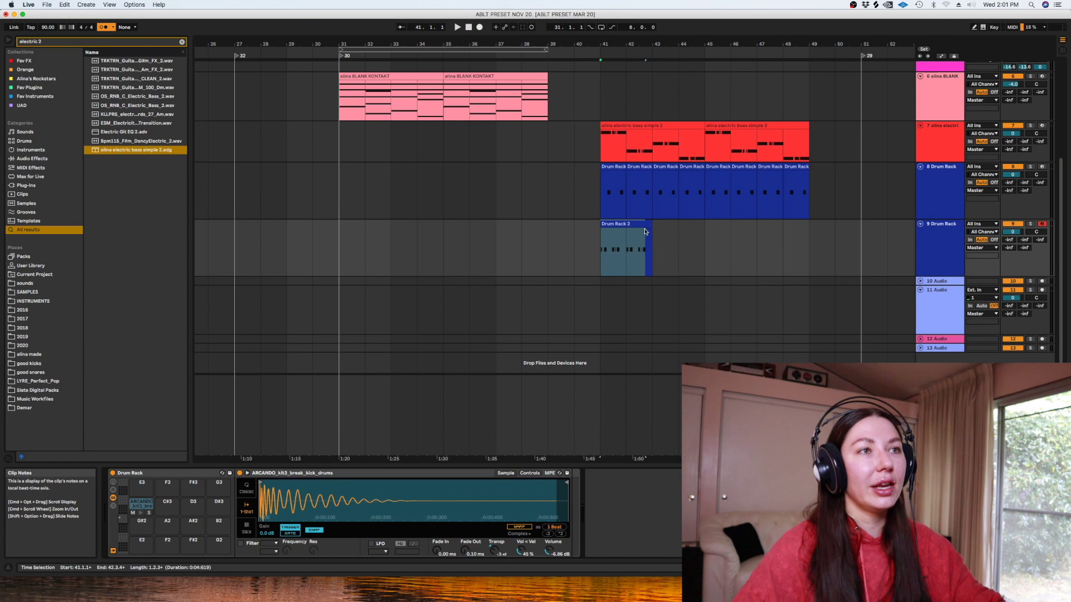
# Duplicate the two-bar kick clip three times so the pattern runs up to bar 49
pyautogui.click(647, 226)
pyautogui.press('super+d')
pyautogui.press('super+d')
pyautogui.press('super+d')
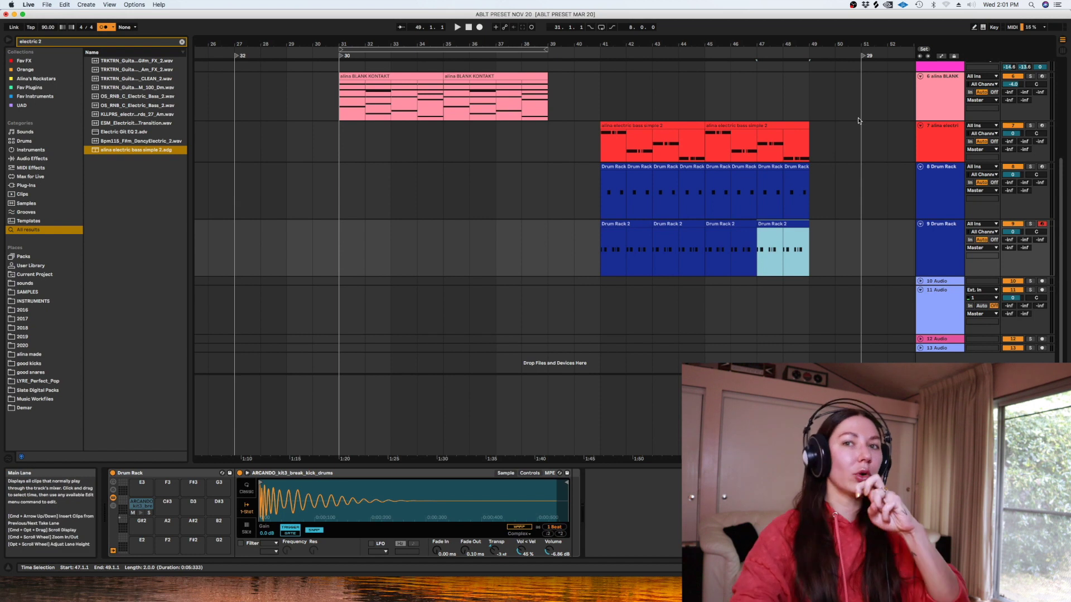
# Play the section from bar 41, duplicate the kick's Drum Rack track, and deactivate the original
pyautogui.click(602, 239)
pyautogui.press('space')
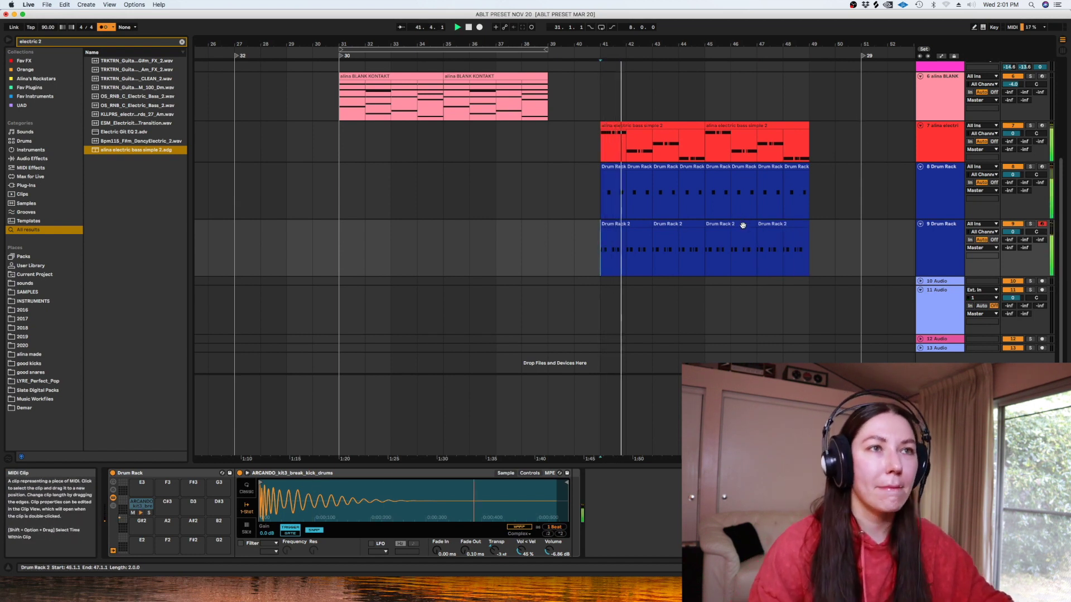
pyautogui.click(877, 4)
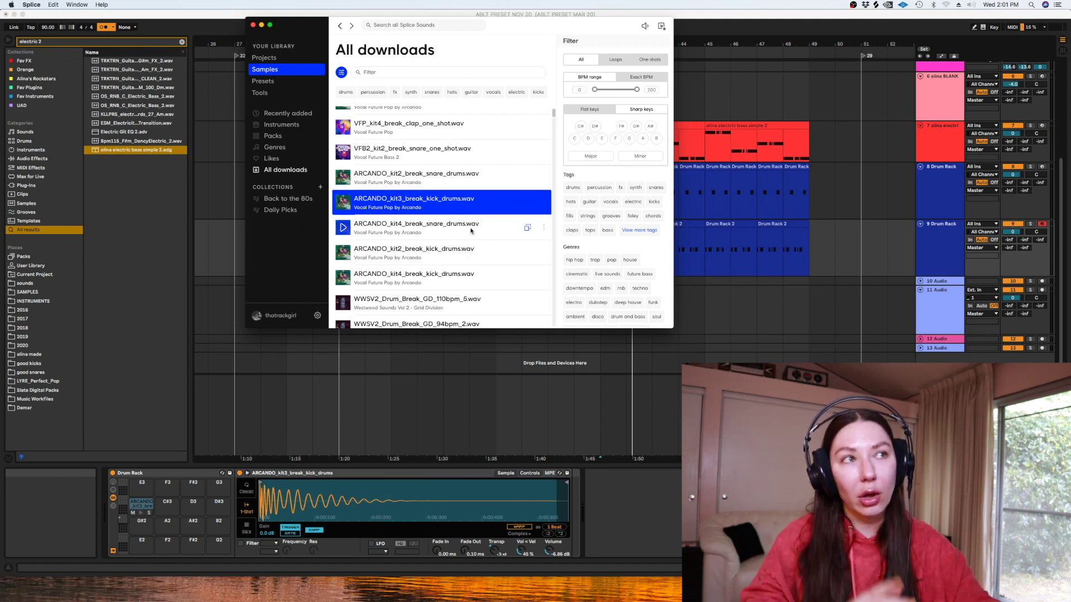
pyautogui.click(901, 224)
pyautogui.click(958, 252)
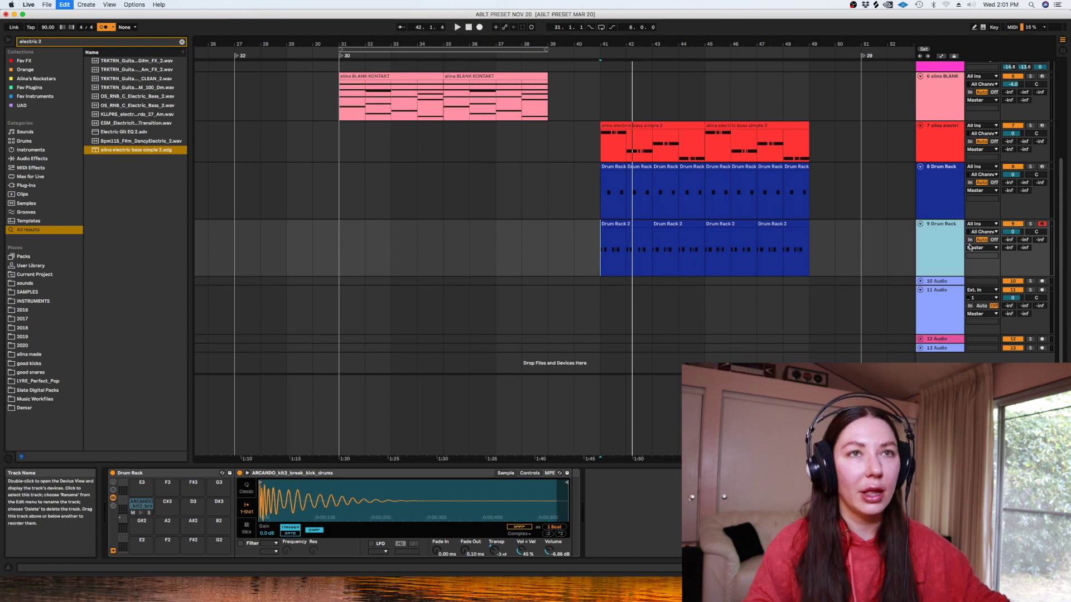
pyautogui.press('super+d')
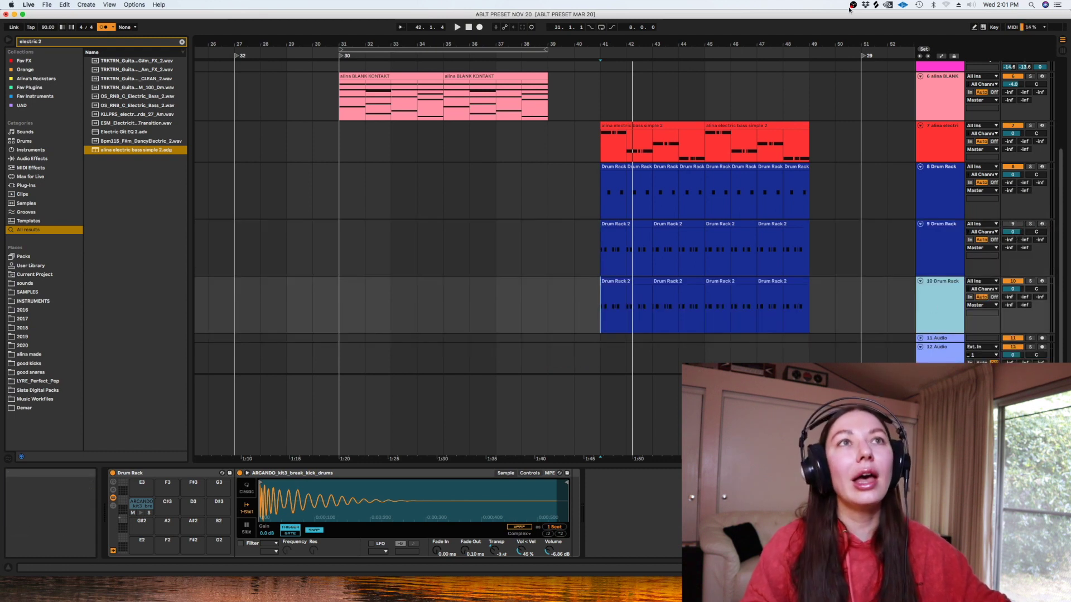
# Switch to Splice, audition the downloaded one-shots and load cs_kit_01_break_kick_one_shot_96.wav into the new Drum Rack's sampler
pyautogui.click(876, 5)
pyautogui.scroll(-2, 441, 223)
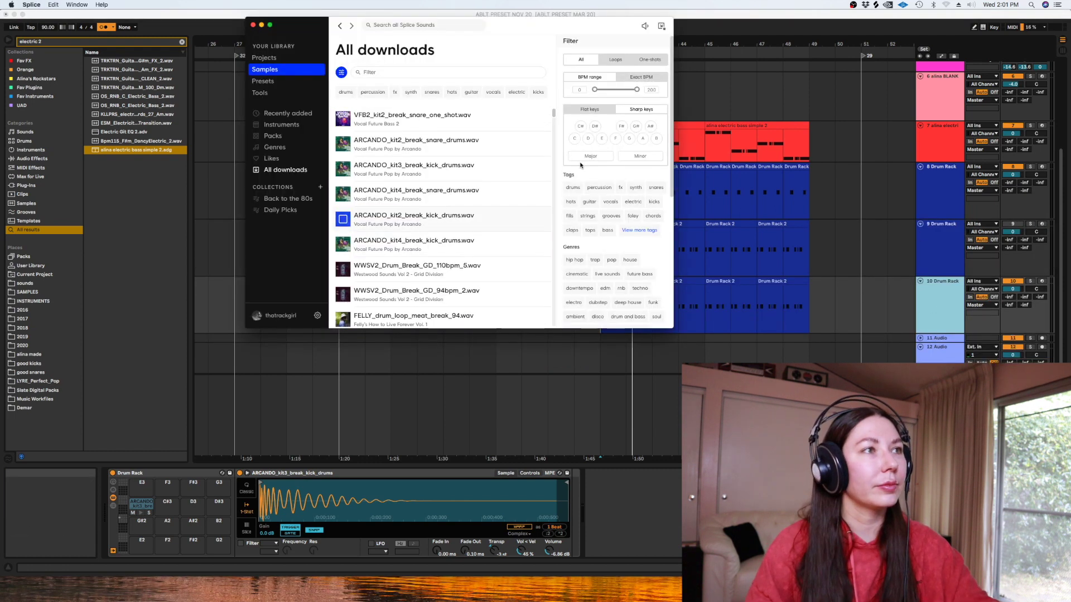
pyautogui.press('Up')
pyautogui.press('Up')
pyautogui.press('Up')
pyautogui.press('Up')
pyautogui.press('Up')
pyautogui.press('Up')
pyautogui.press('Up')
pyautogui.press('Up')
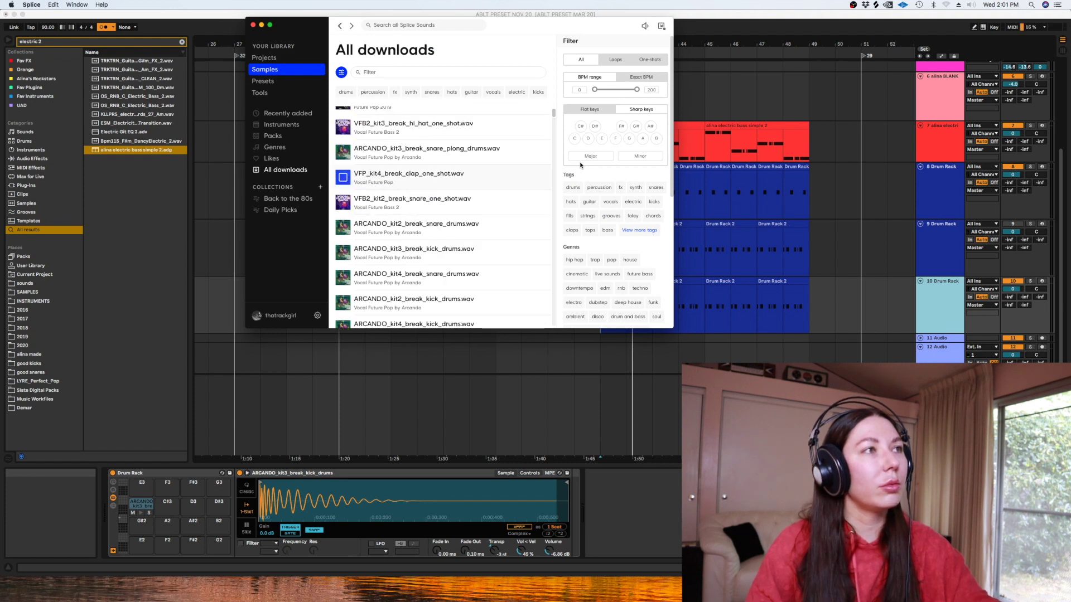
pyautogui.press('Up')
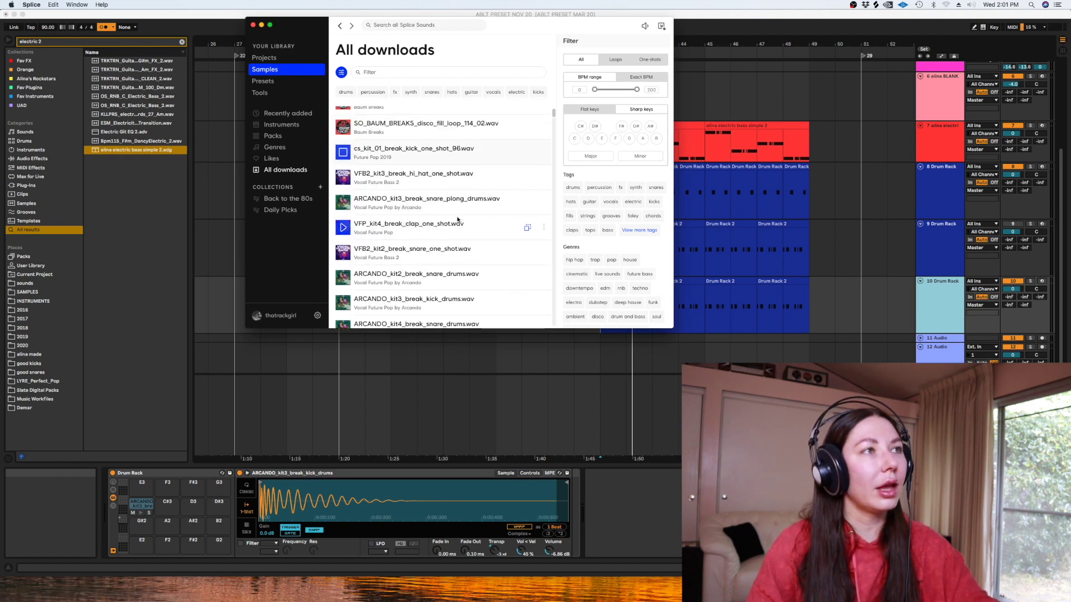
pyautogui.moveTo(435, 146); pyautogui.dragTo(419, 462)
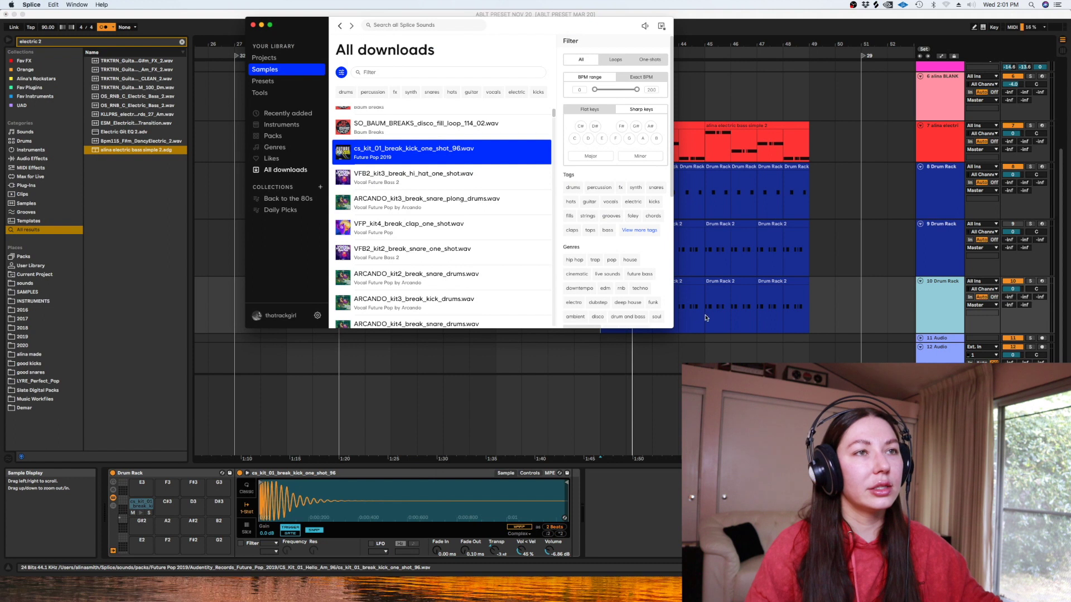
# While playing from bar 41 in Live, lower the new kick sample's volume to -12.0 dB
pyautogui.click(543, 333)
pyautogui.press('space')
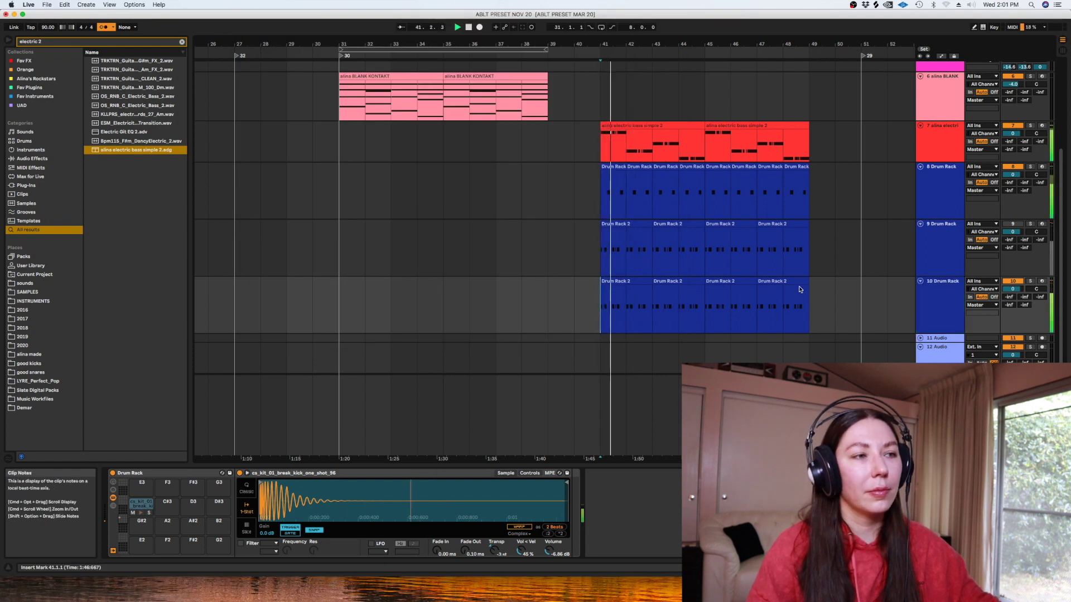
pyautogui.moveTo(549, 552); pyautogui.dragTo(550, 580)
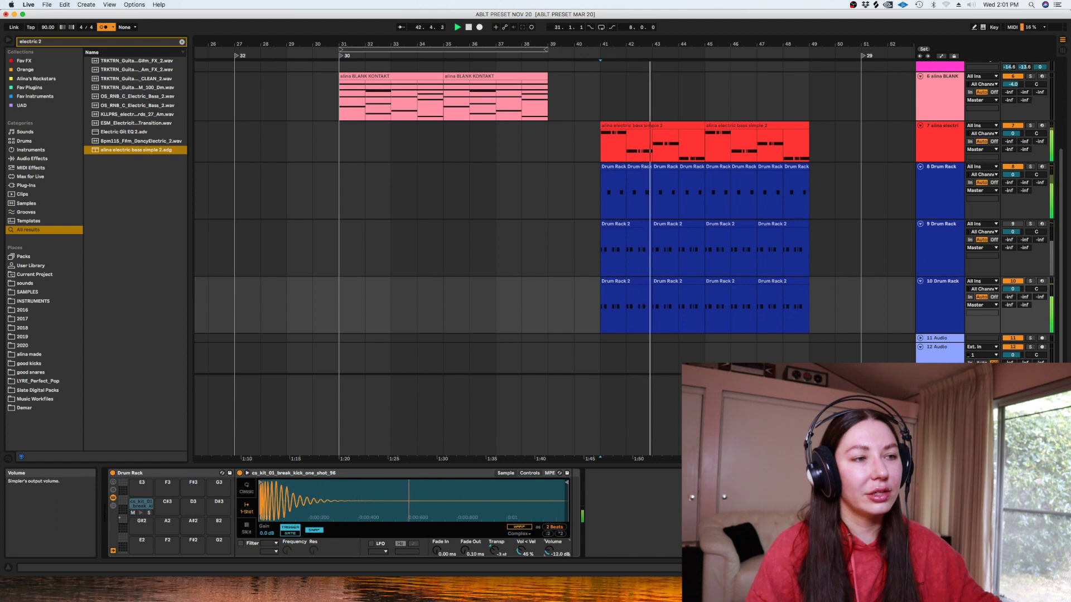
# Toggle the two kick tracks on and off to compare them, leaving only the newer one active
pyautogui.click(1012, 281)
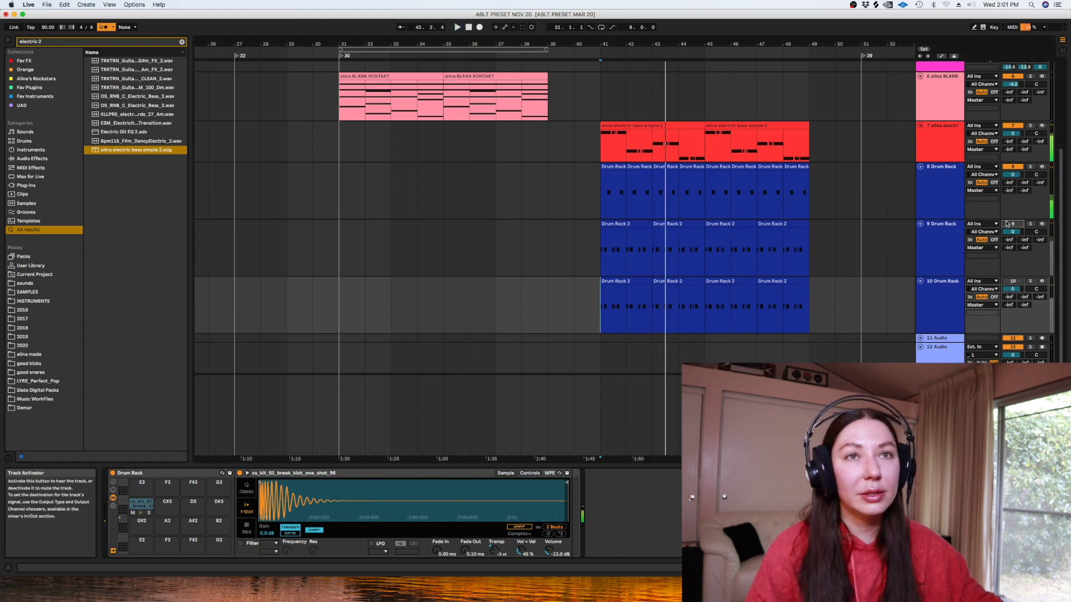
pyautogui.click(1012, 224)
pyautogui.click(1012, 281)
pyautogui.click(940, 295)
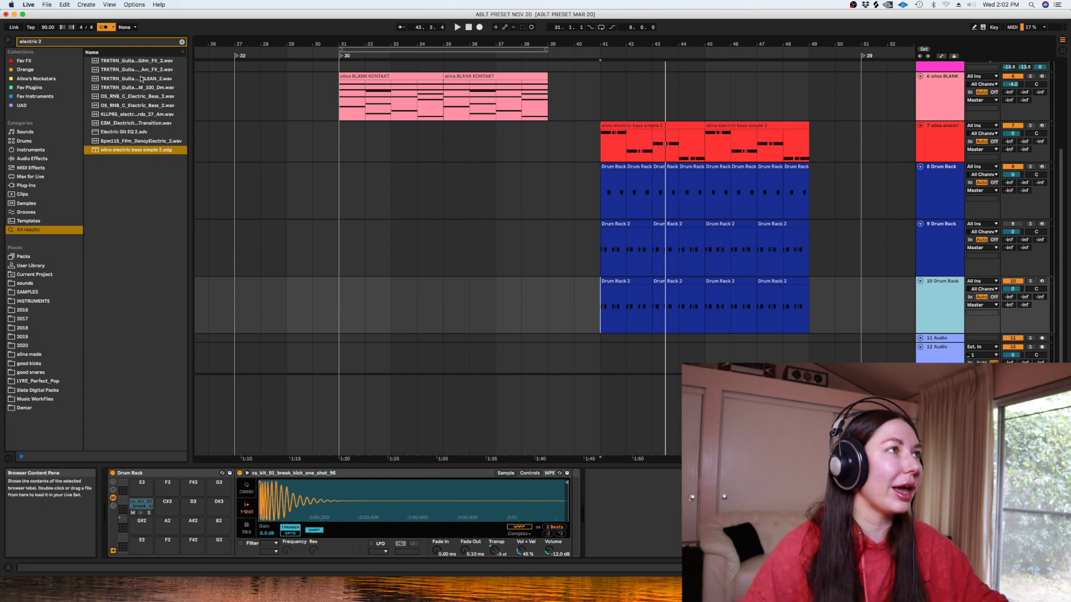
# Clear the browser search, open the good kicks folder and widen the browser
pyautogui.click(181, 42)
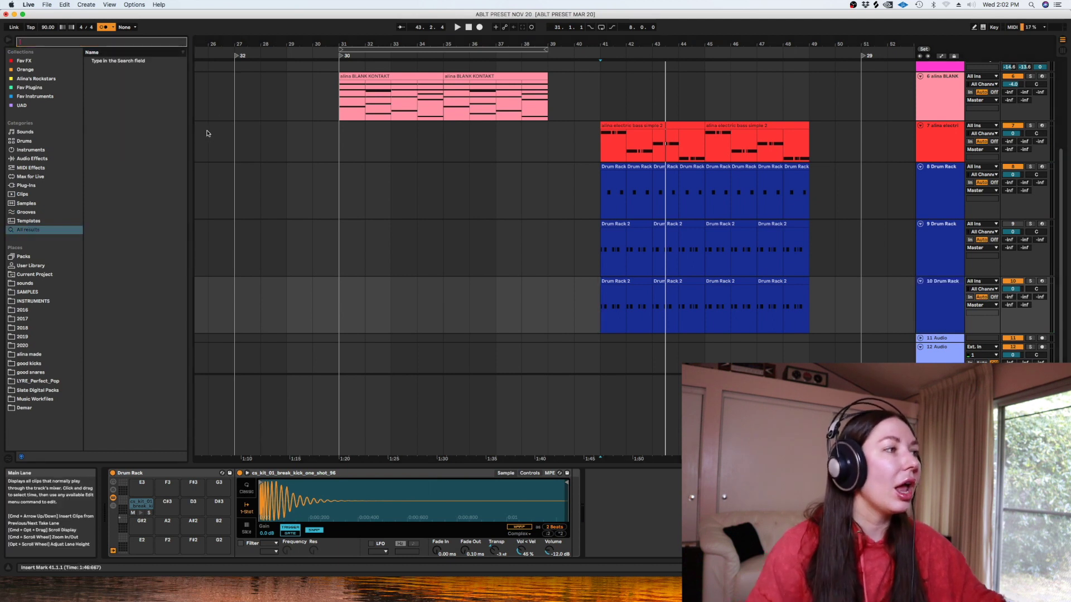
pyautogui.click(22, 363)
pyautogui.moveTo(190, 87); pyautogui.dragTo(207, 86)
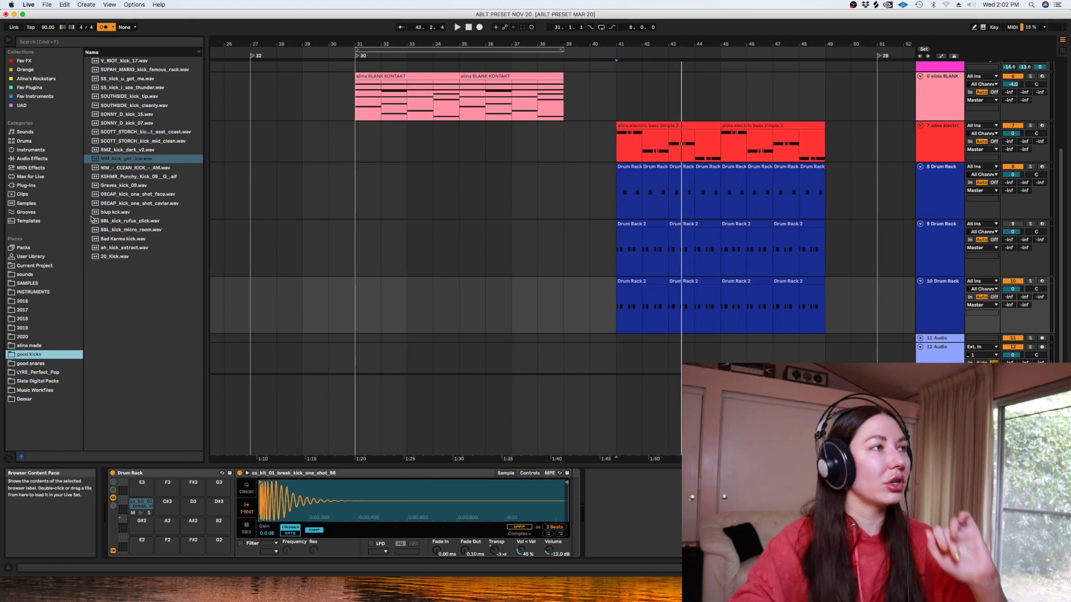
# Audition kicks in the good kicks folder and load blup kick.wav into the newer Drum Rack's sampler
pyautogui.click(107, 204)
pyautogui.press('Up')
pyautogui.press('Down')
pyautogui.press('Down')
pyautogui.press('Down')
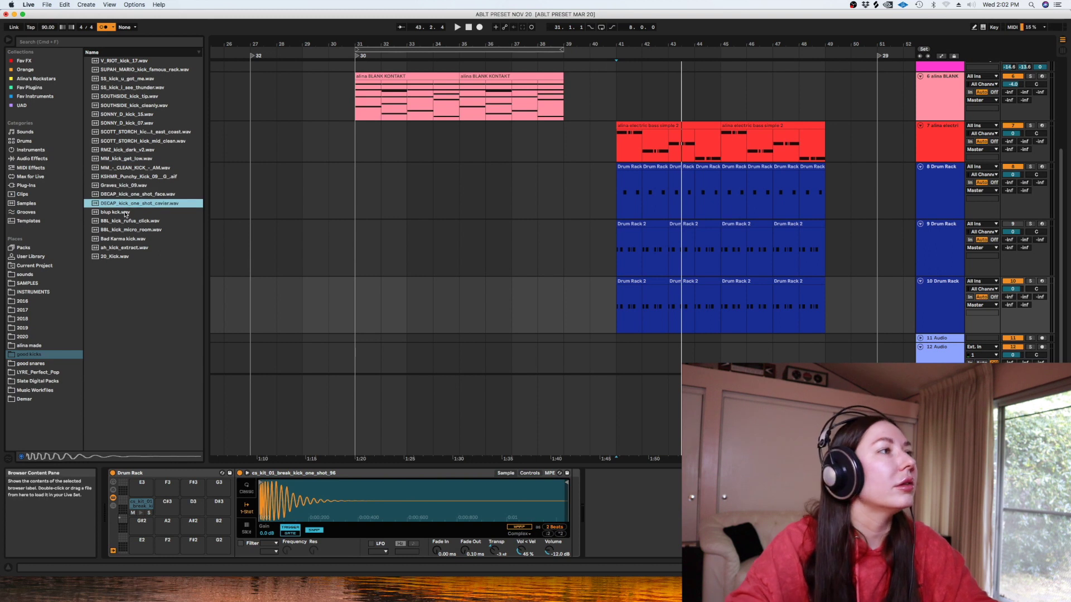
pyautogui.moveTo(127, 215); pyautogui.dragTo(301, 502)
# Raise the kick sampler's volume to -4.57 dB and play the section from bar 41
pyautogui.moveTo(549, 552); pyautogui.dragTo(550, 534)
pyautogui.press('space')
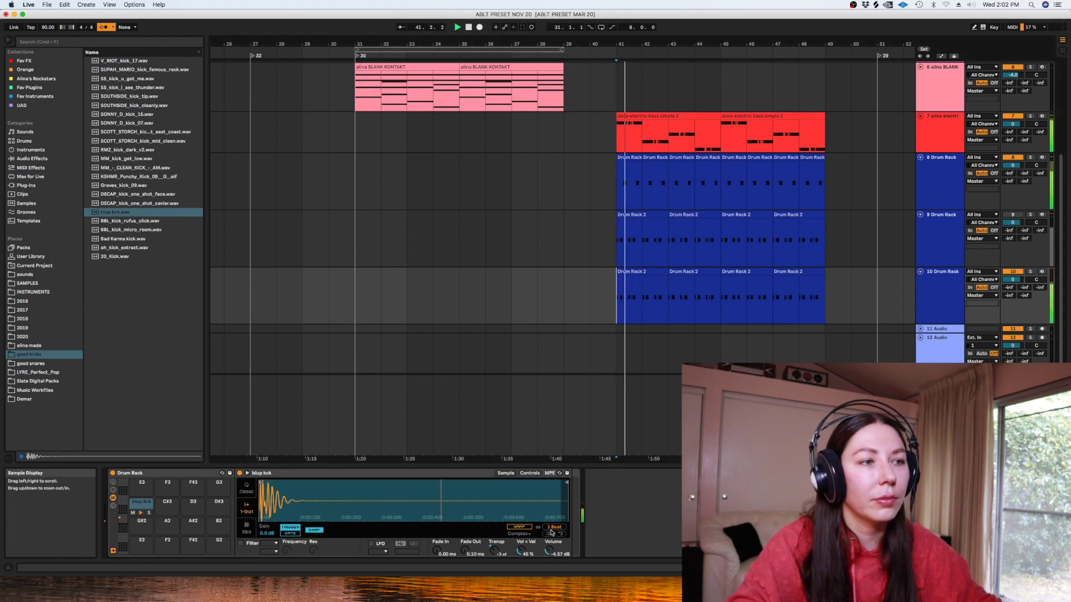
pyautogui.press('space')
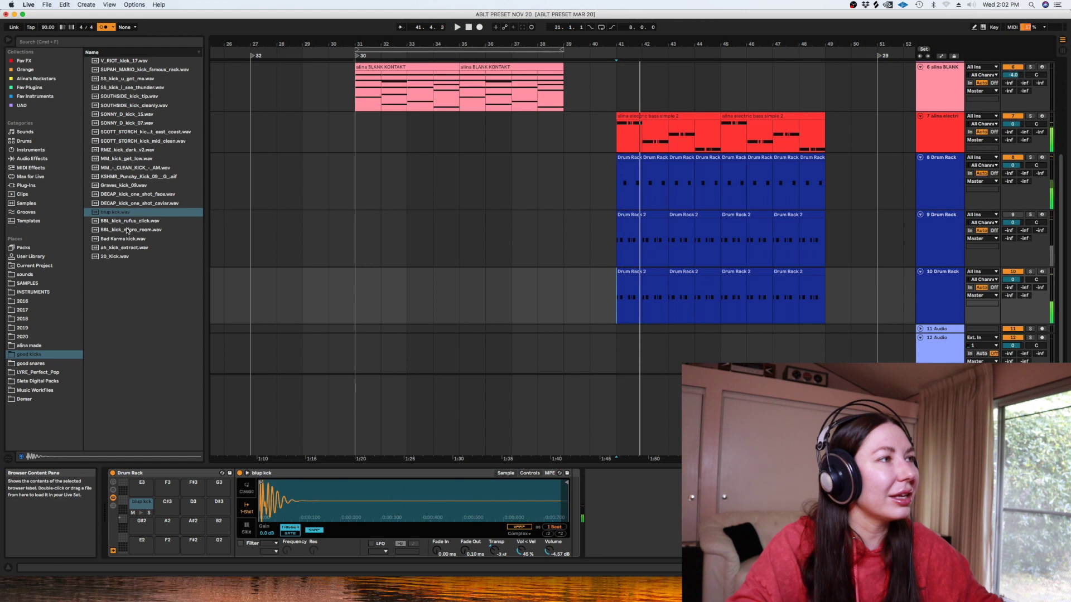
# Audition more good kicks, replace the kick sample with RMZ_kick_dark_v2.wav, and play it from bar 41
pyautogui.click(133, 222)
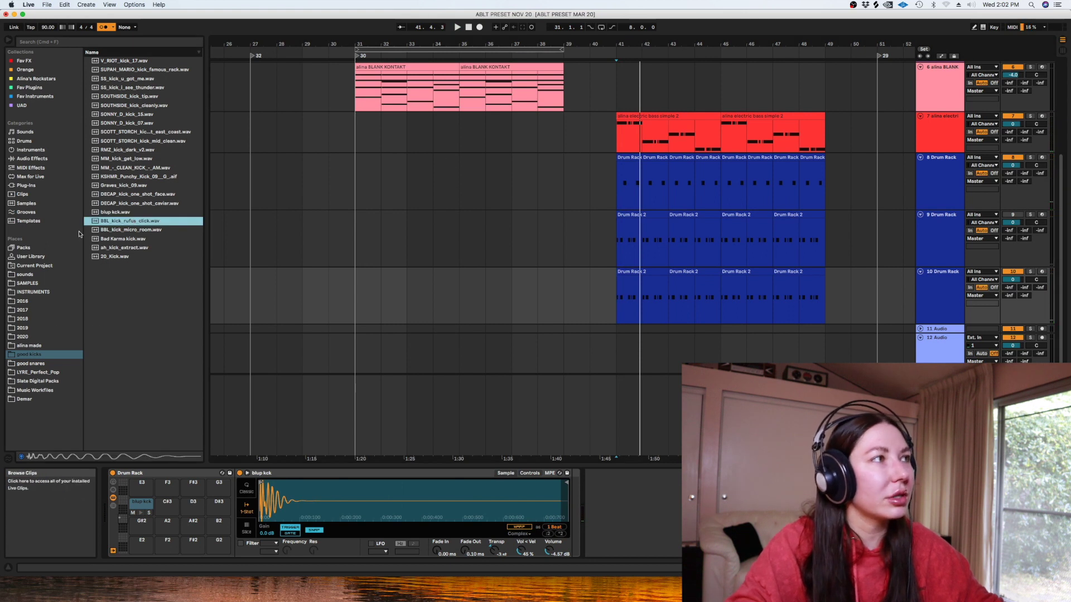
pyautogui.click(145, 186)
pyautogui.click(139, 177)
pyautogui.click(129, 186)
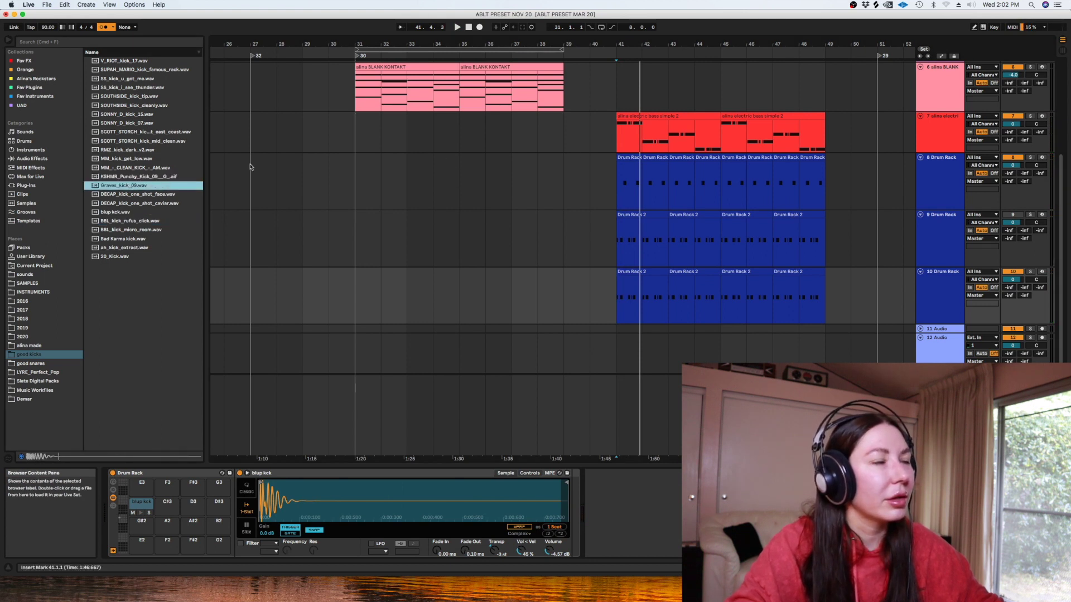
pyautogui.click(161, 150)
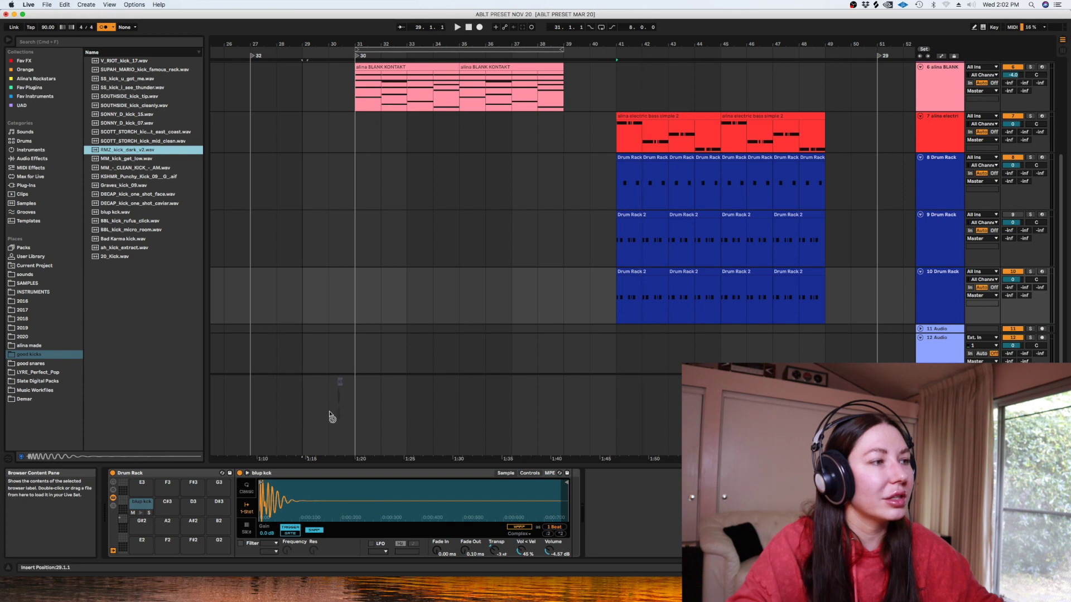
pyautogui.moveTo(302, 509); pyautogui.dragTo(302, 509)
pyautogui.press('space')
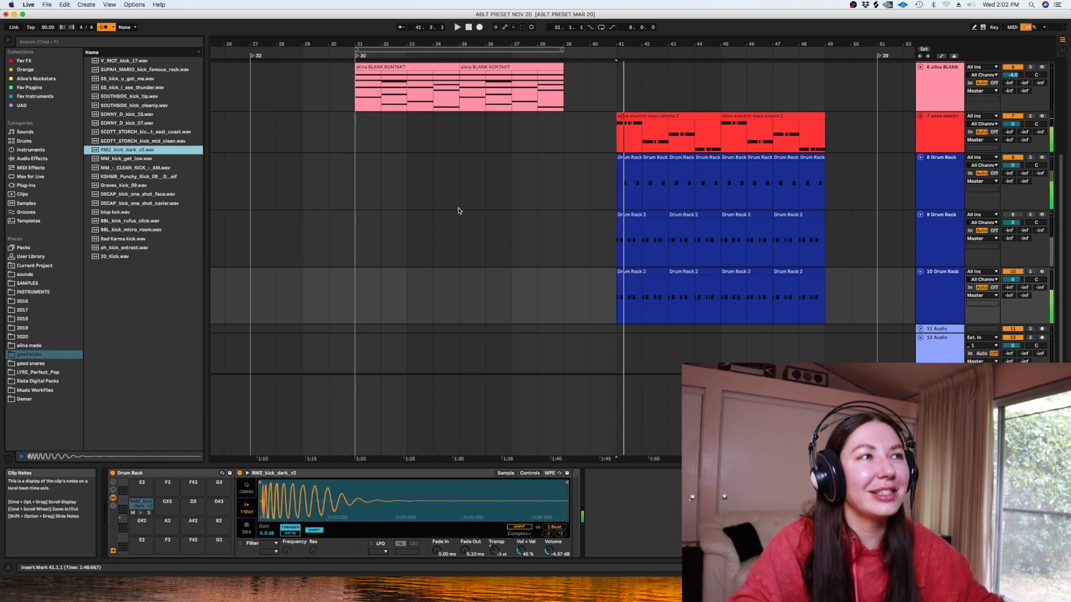
# Search the browser for "glue", add Glue Compressor to the electric bass track and enable its sidechain
pyautogui.click(1014, 128)
pyautogui.click(151, 44)
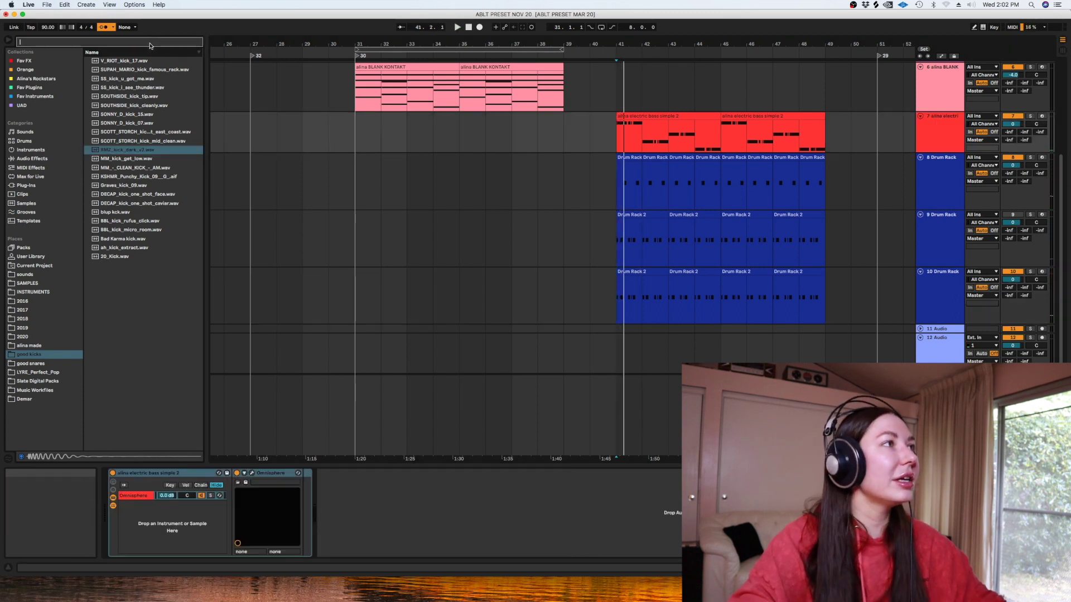
pyautogui.write('glue')
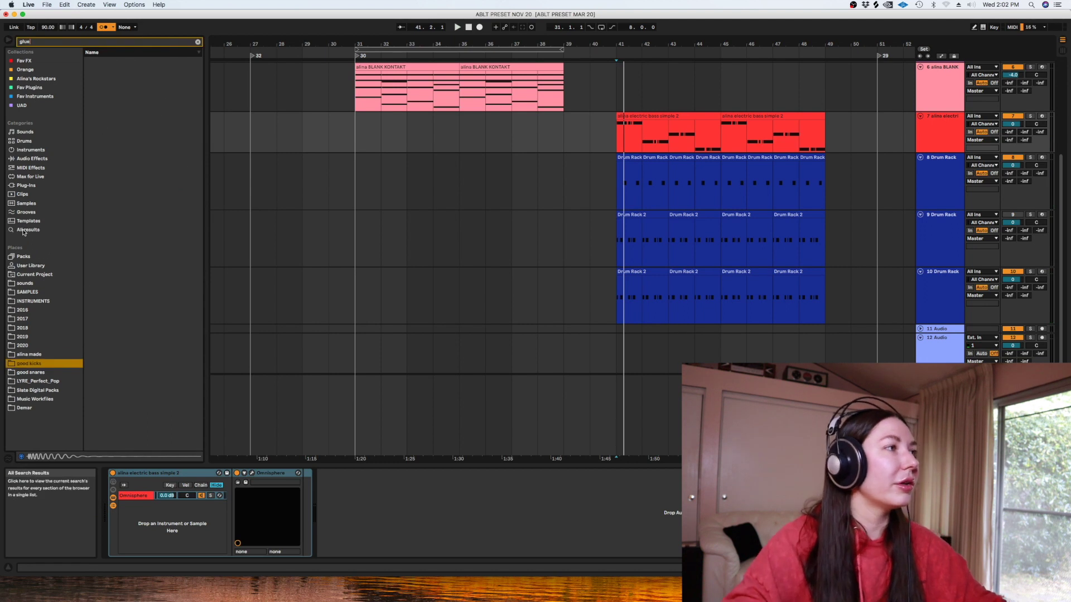
pyautogui.click(121, 62)
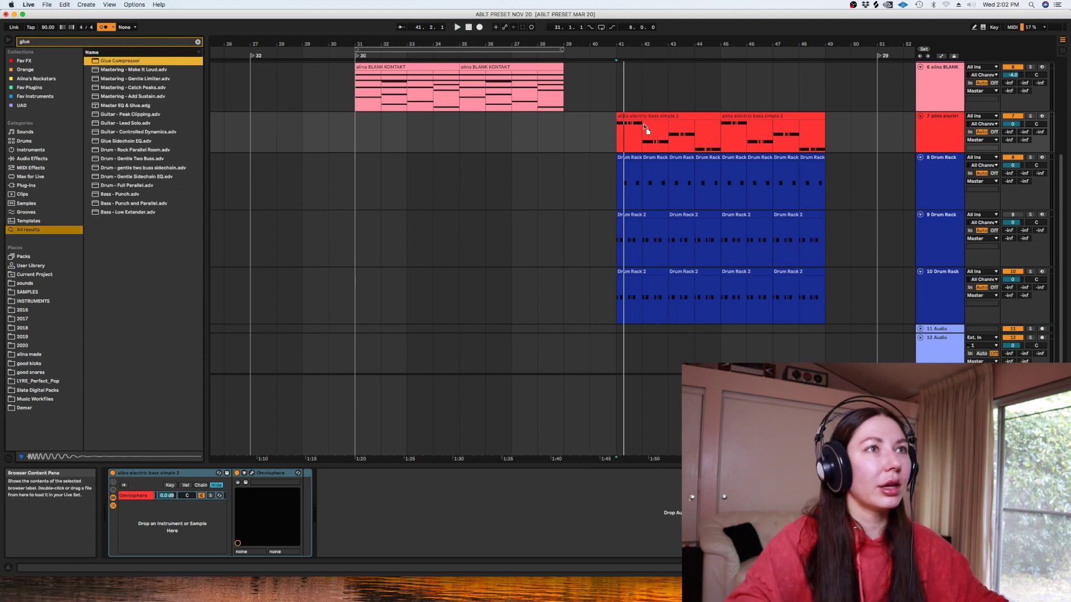
pyautogui.moveTo(627, 175); pyautogui.dragTo(628, 139)
pyautogui.click(329, 473)
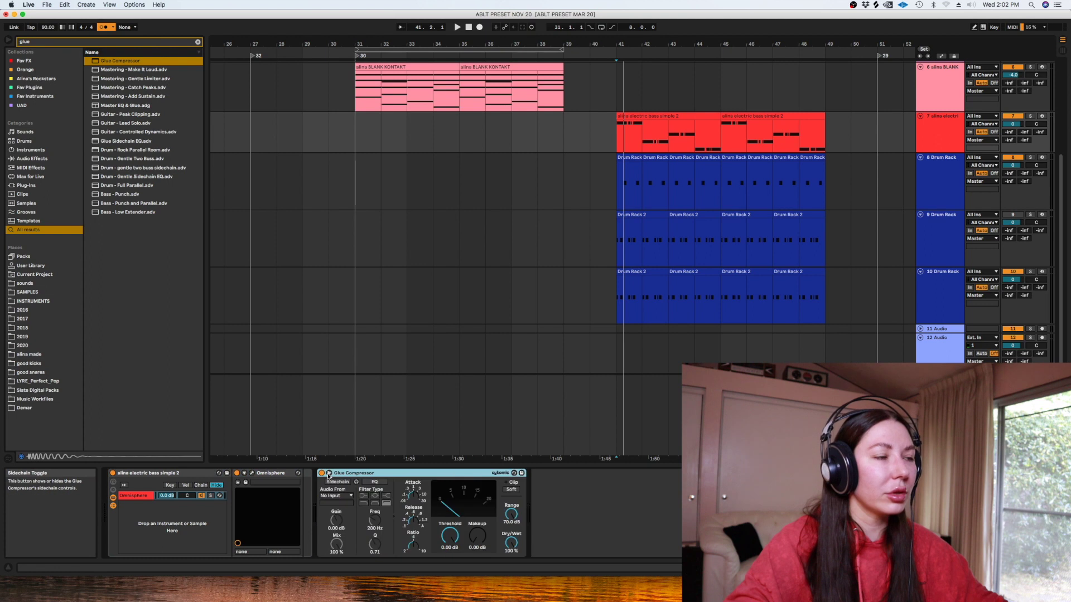
pyautogui.click(332, 494)
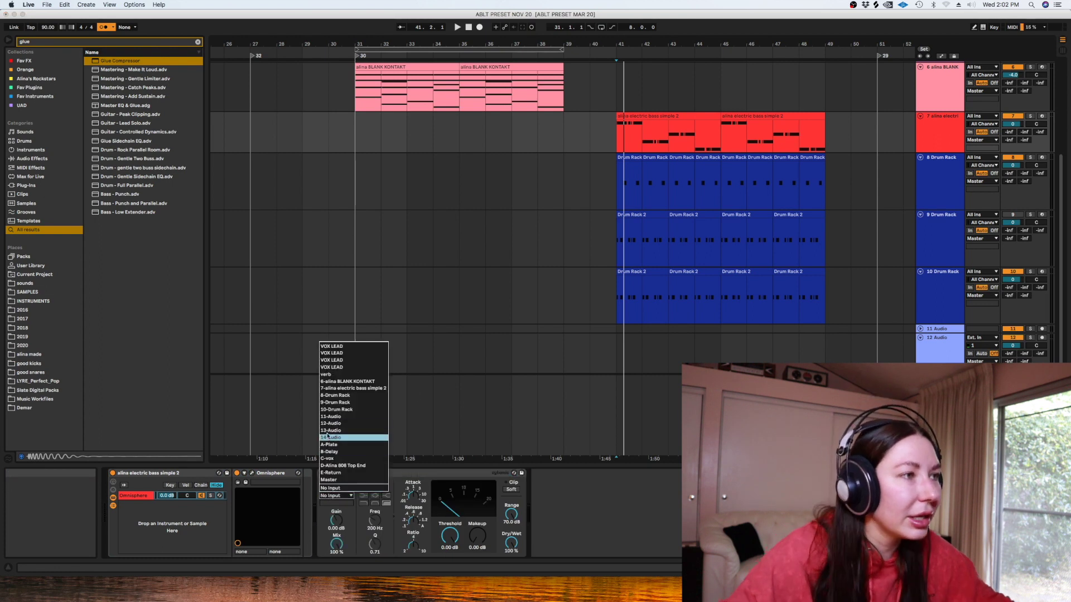
# Rename the newer kick Drum Rack track to KIK and return to the electric bass track's devices
pyautogui.click(945, 270)
pyautogui.click(945, 271)
pyautogui.press('super+r')
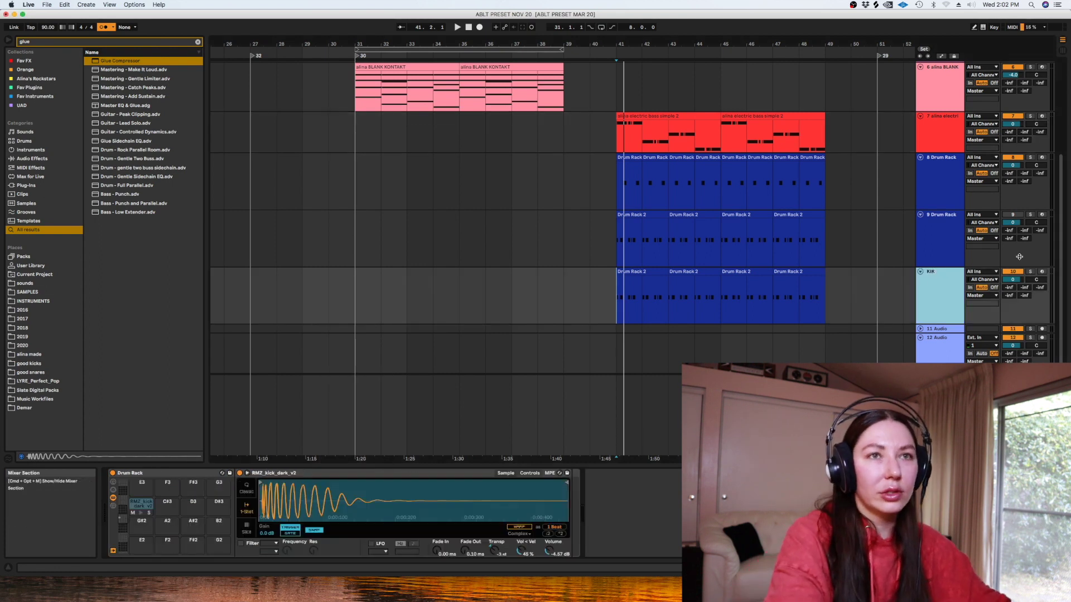
pyautogui.write('KIK')
pyautogui.click(923, 142)
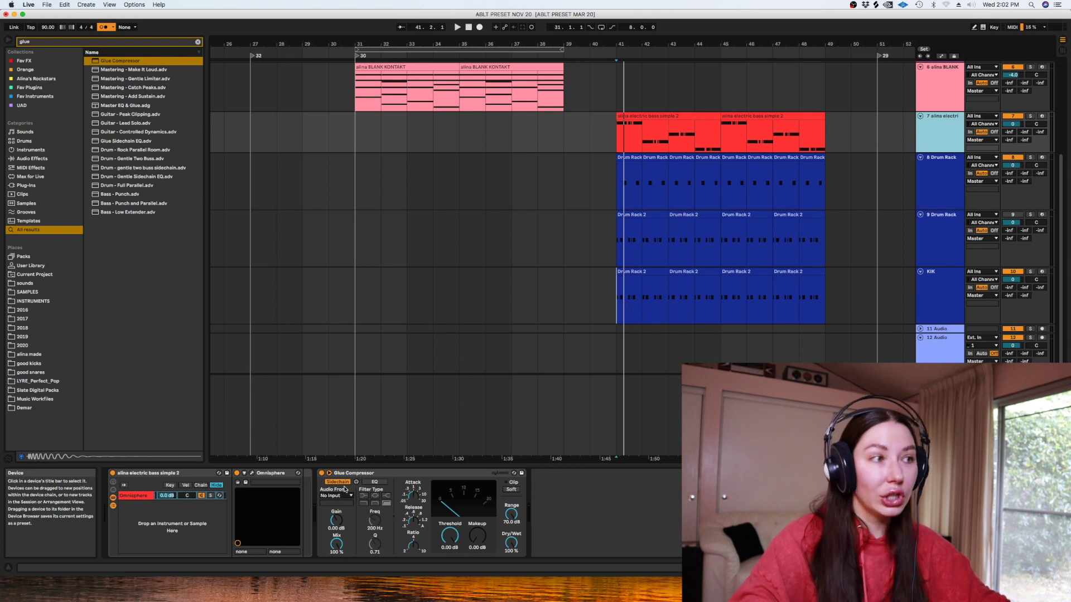
# Feed the Glue Compressor's sidechain from the KIK track and lower its threshold to -9.84 dB
pyautogui.click(335, 495)
pyautogui.click(353, 410)
pyautogui.moveTo(415, 495); pyautogui.dragTo(449, 543)
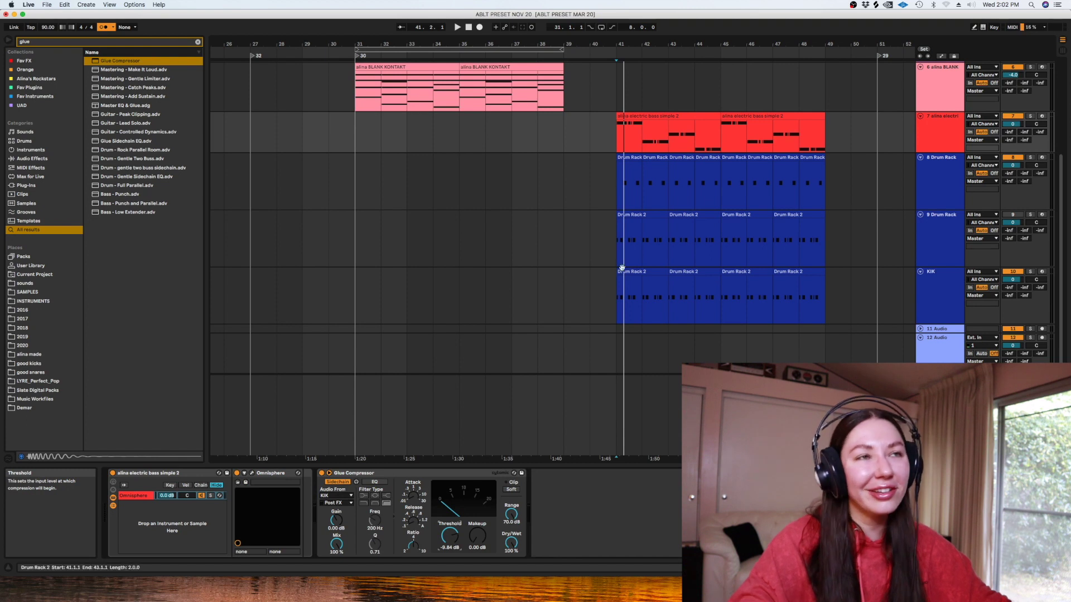
# Clear the browser search and play the section from bar 41 to check the sidechained electric bass
pyautogui.click(604, 175)
pyautogui.click(891, 292)
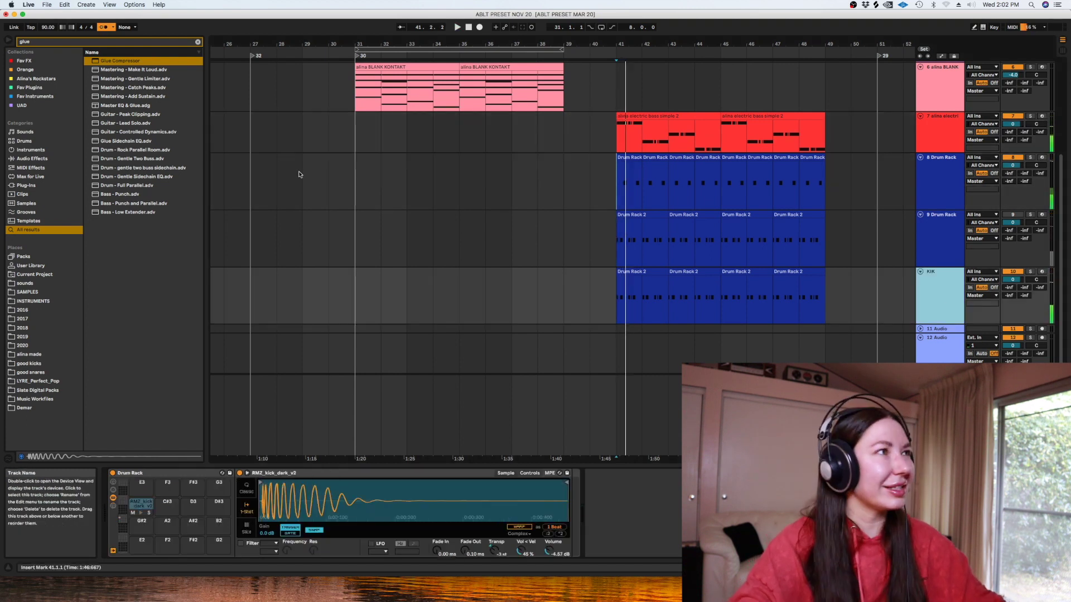
pyautogui.click(198, 43)
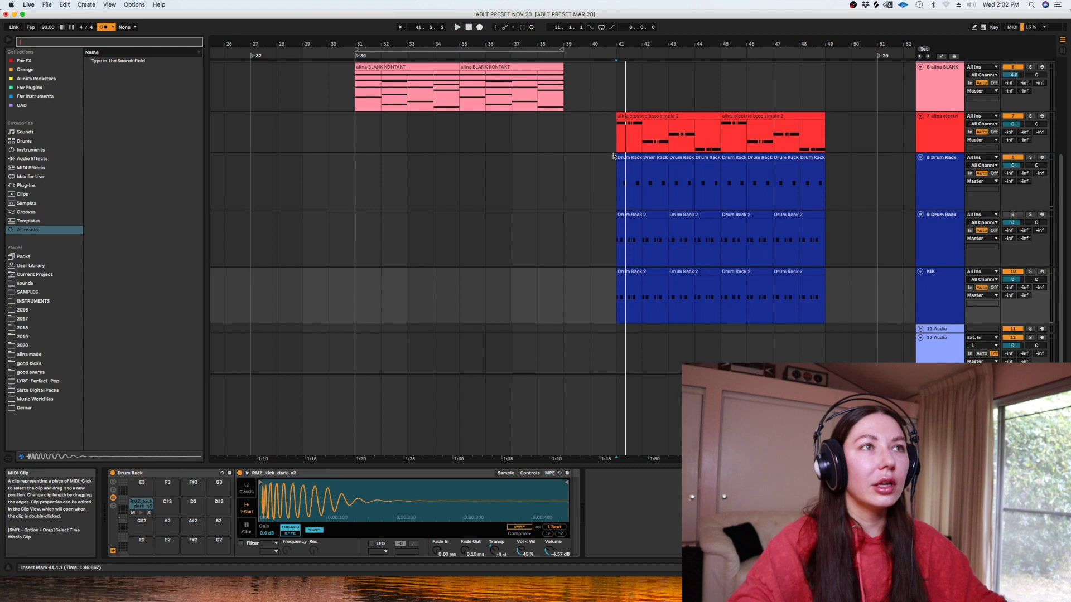
pyautogui.click(940, 144)
pyautogui.press('space')
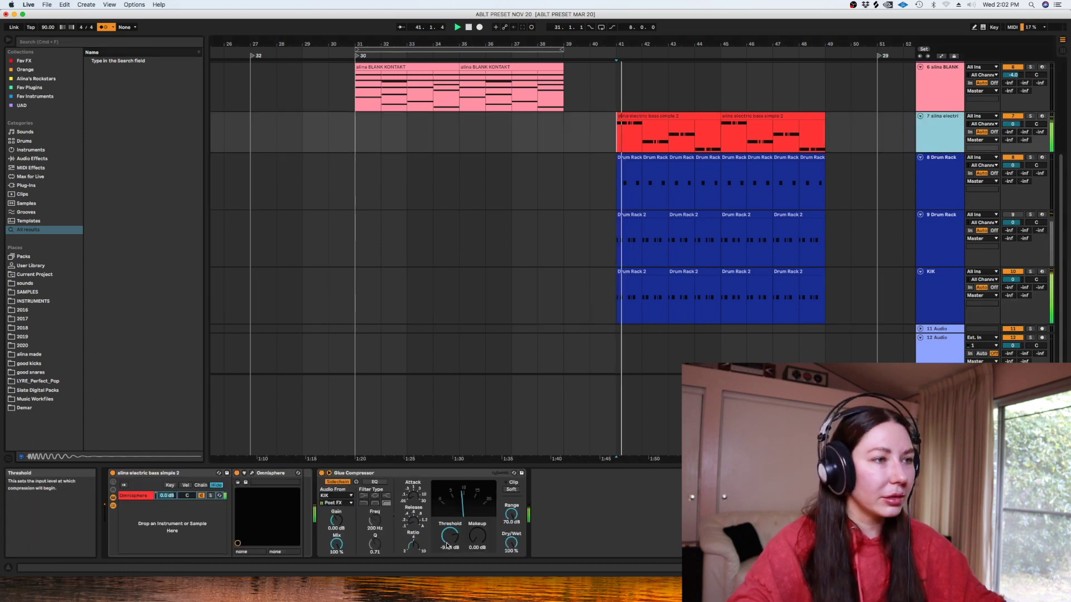
pyautogui.press('space')
# Replace the KIK sample with DECAP_kick_one_shot_face.wav at -9.71 dB volume and reactivate the 9 Drum Rack track
pyautogui.click(941, 287)
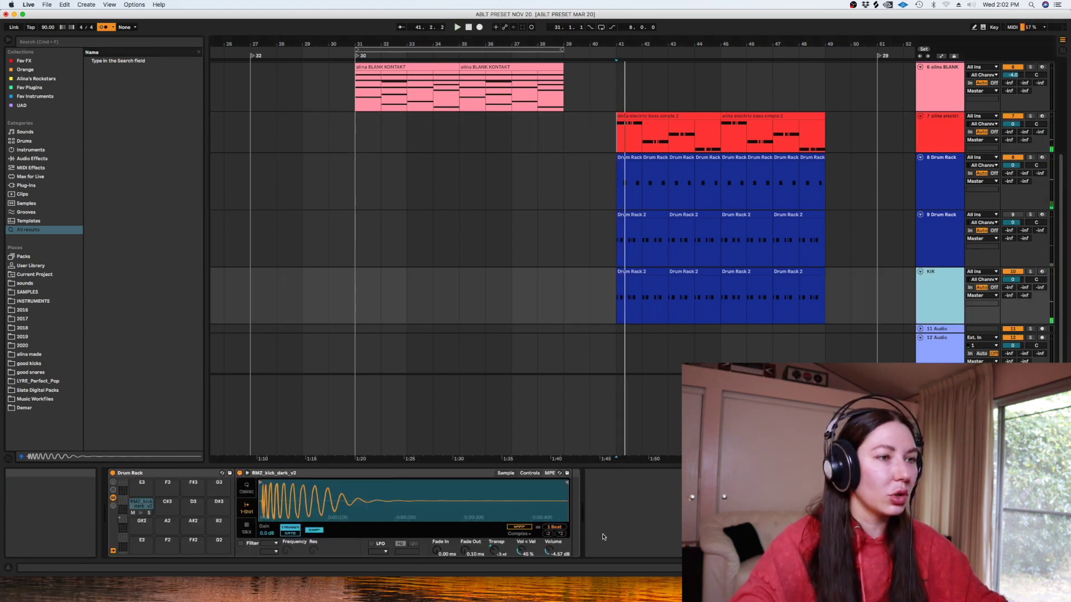
pyautogui.click(550, 550)
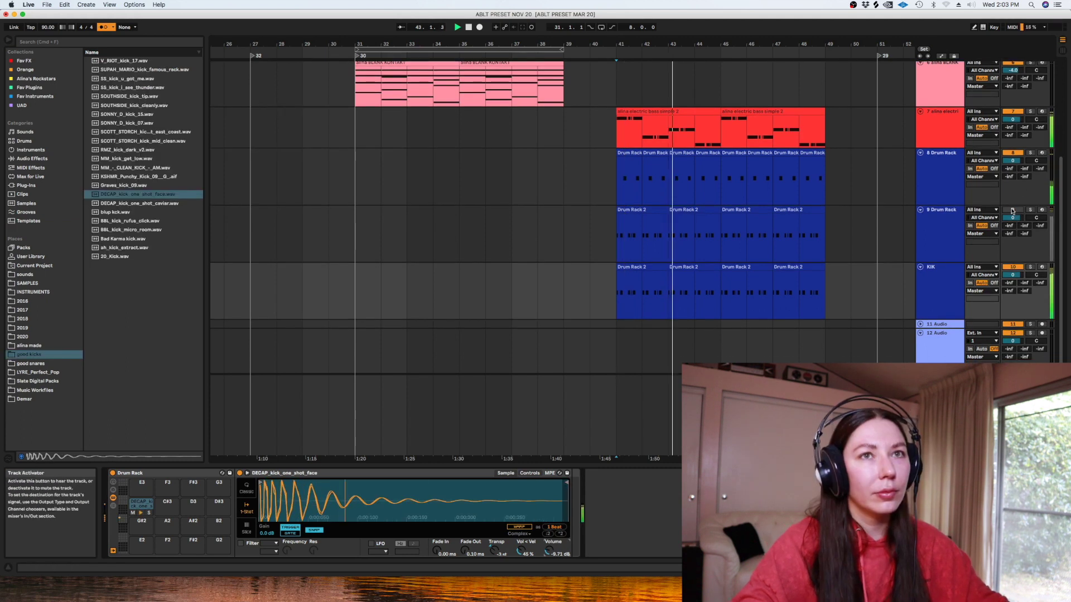
pyautogui.click(1016, 210)
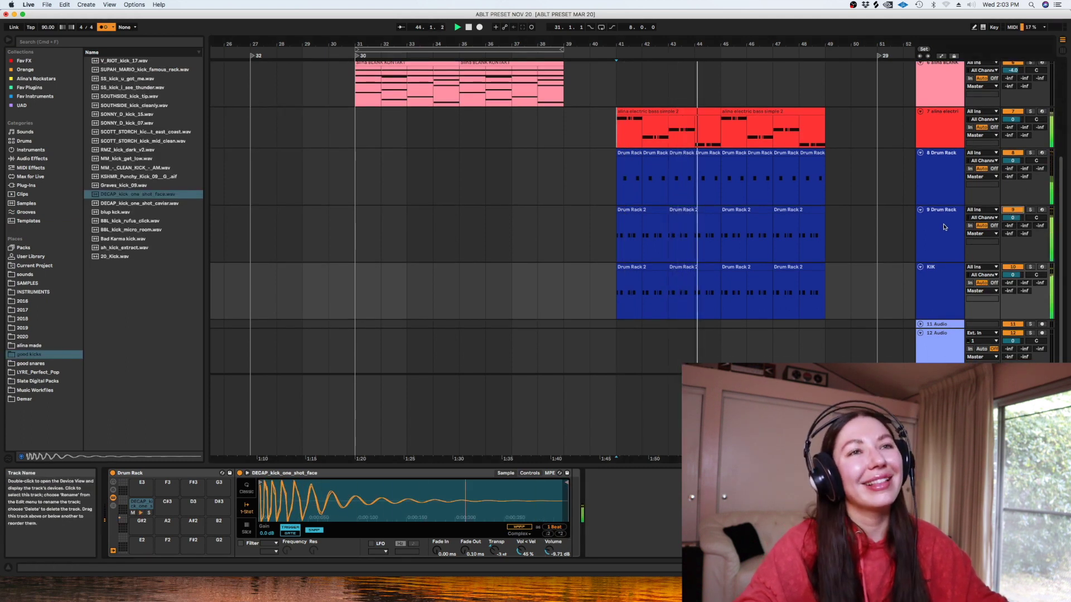
# Solo the 9 Drum Rack track and show its devices
pyautogui.click(945, 228)
pyautogui.click(1030, 210)
pyautogui.click(927, 235)
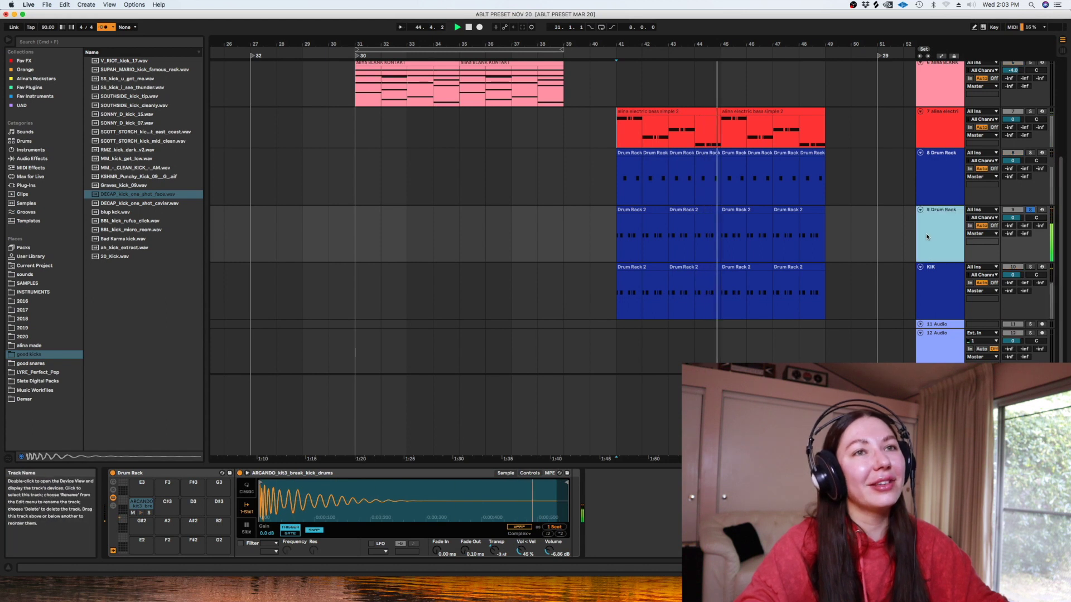
# Search all browser results for "equa" and add the Acon Digital Equalize plug-in to the 9 Drum Rack track
pyautogui.click(109, 42)
pyautogui.write('equa')
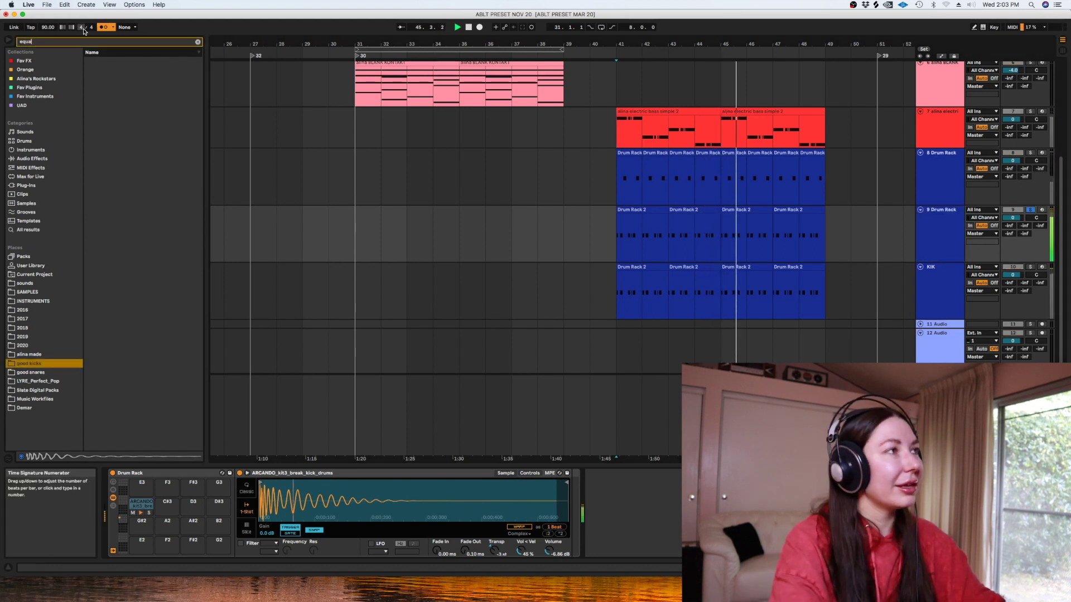
pyautogui.click(28, 230)
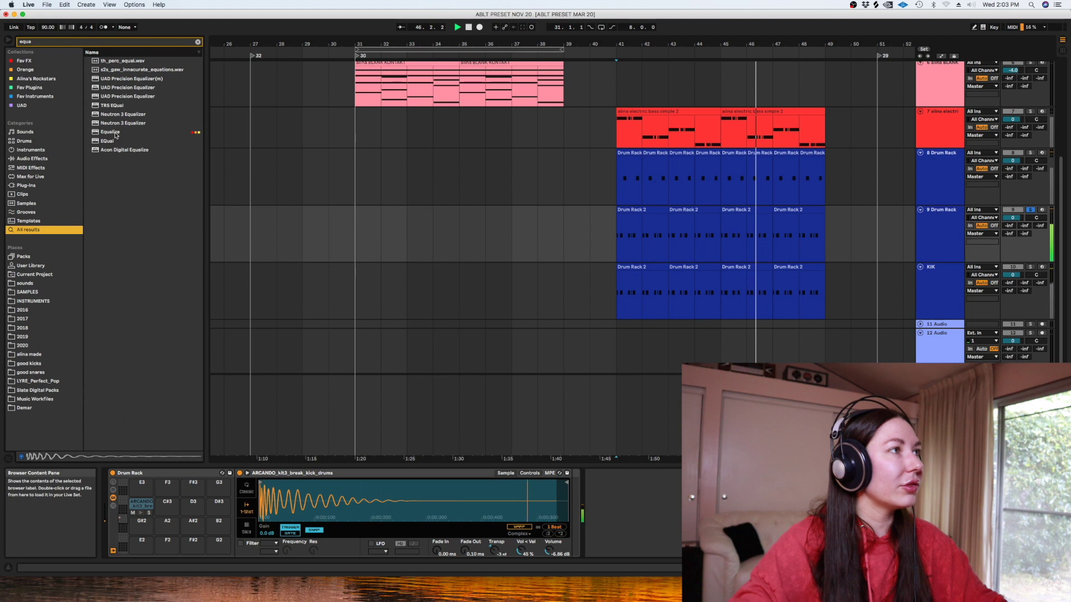
pyautogui.click(173, 132)
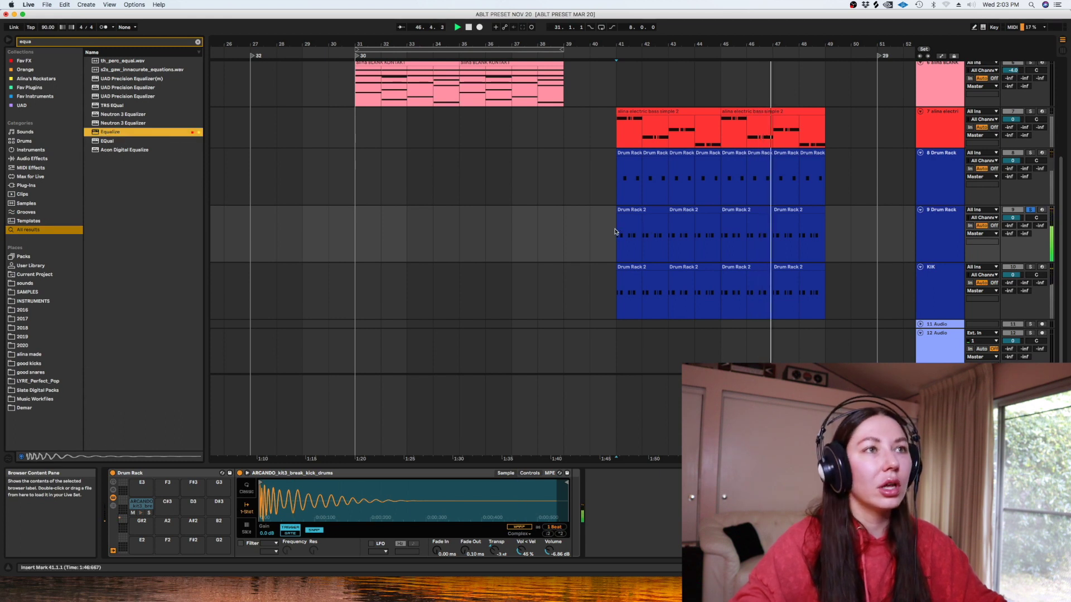
# Set a low-cut band in Equalize at 286.8 Hz with a 21.3 dB/oct slope, and unsolo the 9 Drum Rack track
pyautogui.moveTo(86, 124); pyautogui.dragTo(149, 126)
pyautogui.scroll(3, 192, 123)
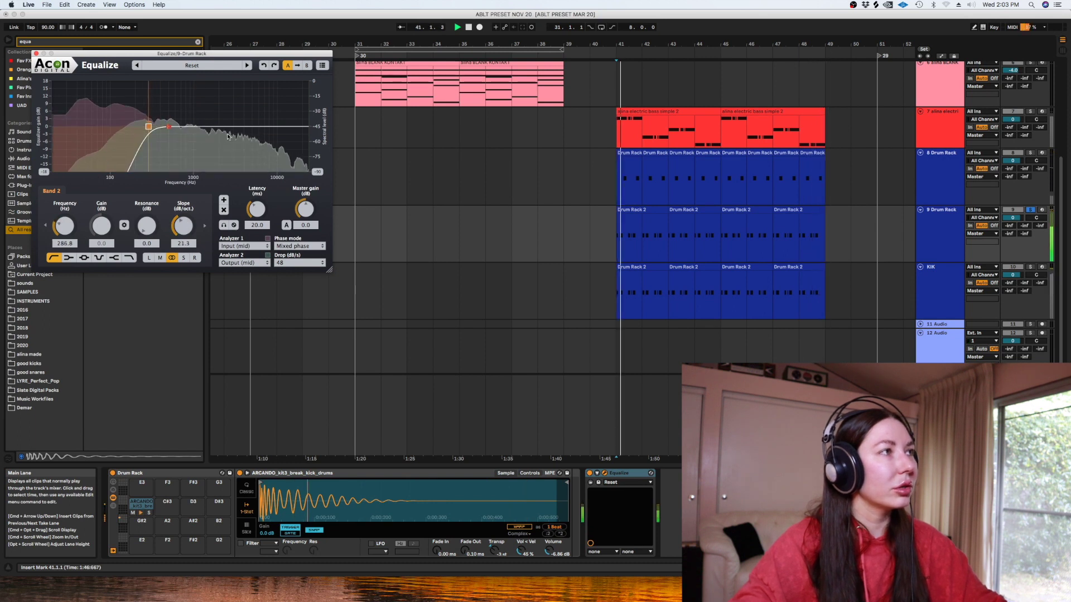
pyautogui.click(1030, 210)
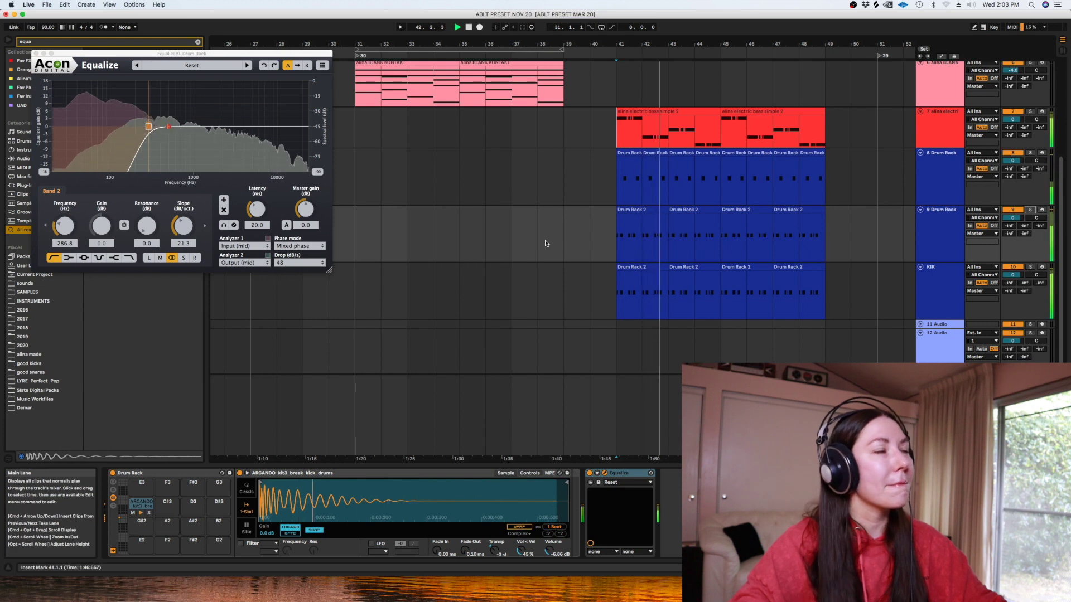
# Replay the section from bar 41 and set Equalize's band 1 to -2.6 dB at 378.2 Hz
pyautogui.press('space')
pyautogui.click(134, 5)
pyautogui.click(167, 55)
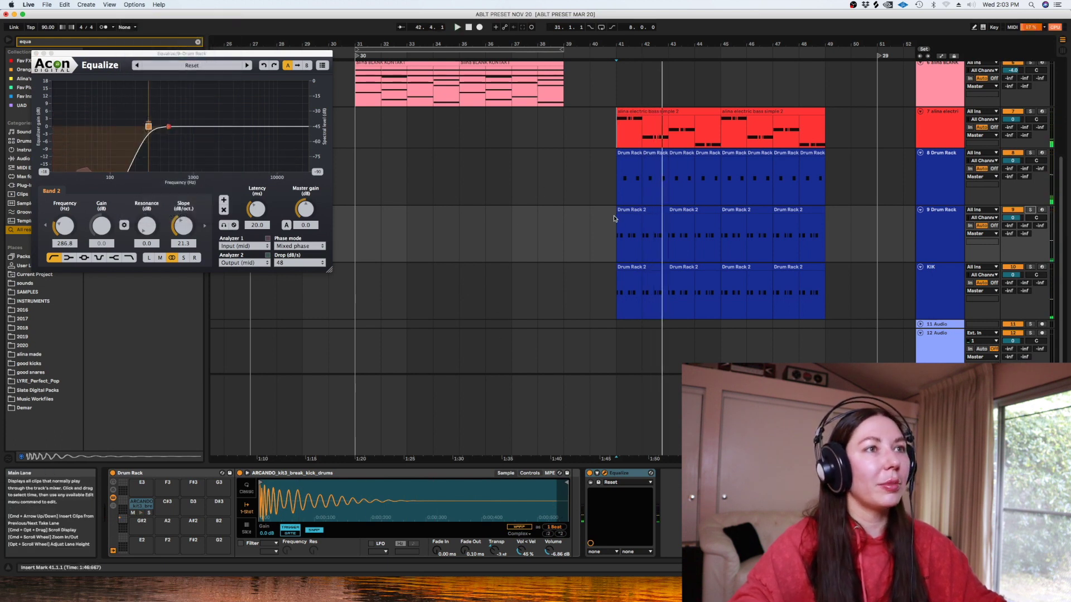
pyautogui.press('space')
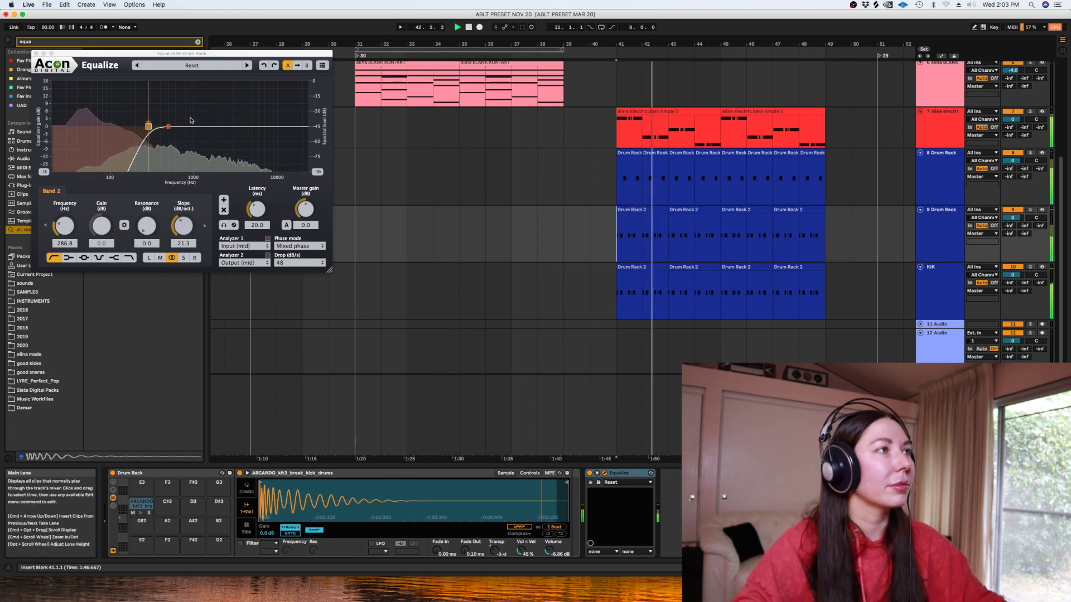
pyautogui.moveTo(168, 126); pyautogui.dragTo(159, 133)
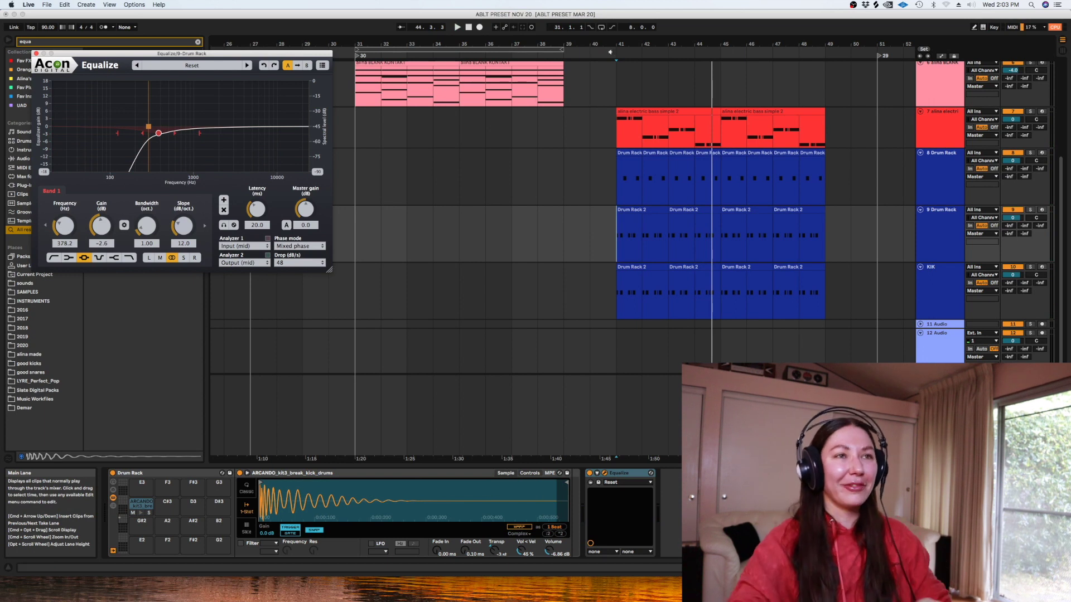
# Lower the 9 Drum Rack track's volume to -5.1 dB, replay the section and close the Equalize window
pyautogui.moveTo(1012, 218); pyautogui.dragTo(1012, 231)
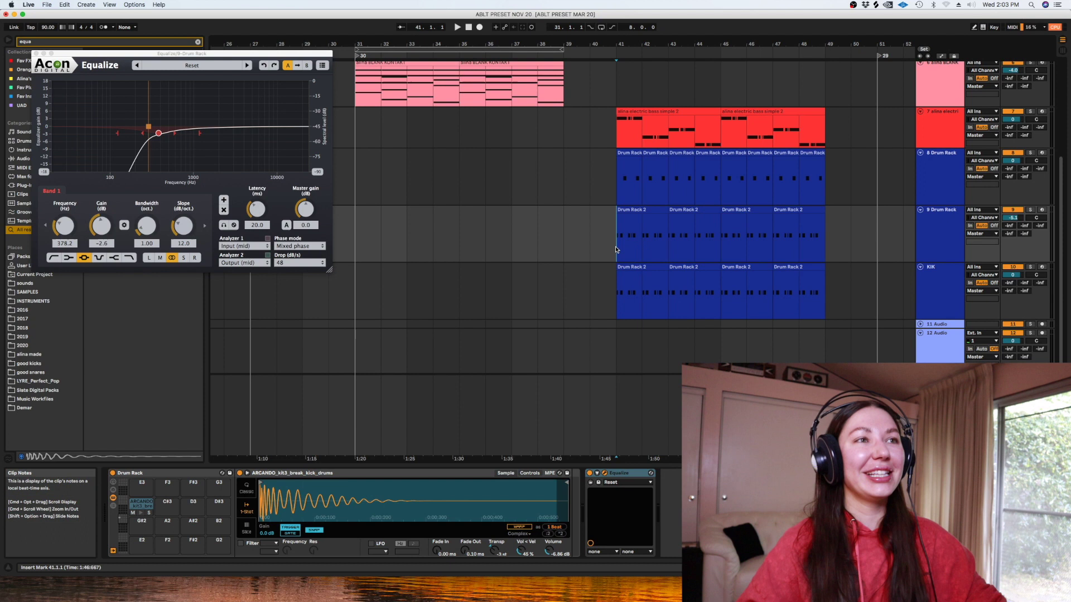
pyautogui.press('space')
pyautogui.click(35, 53)
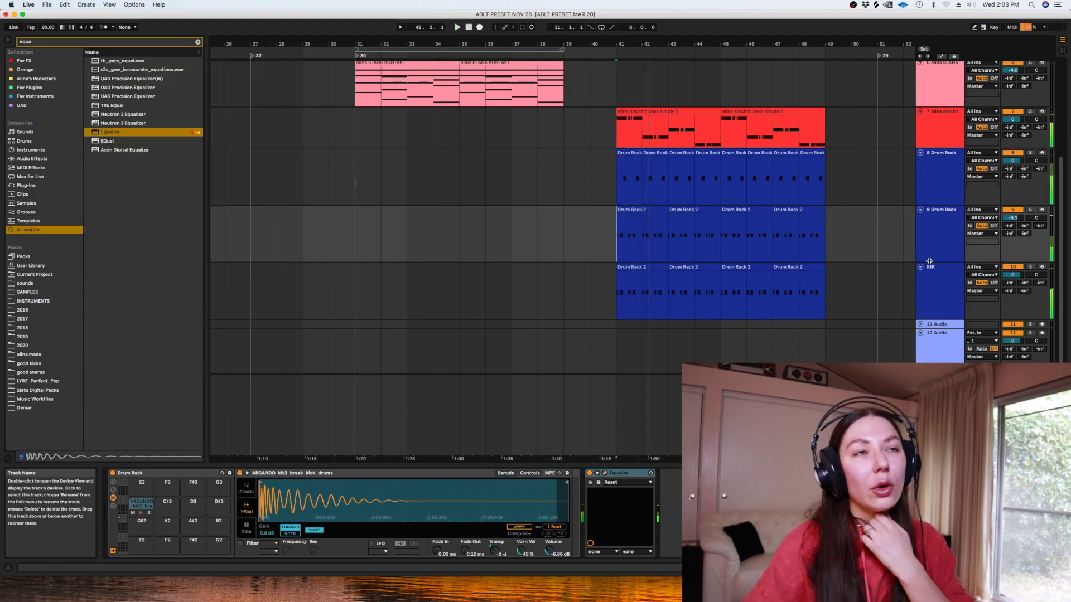
# Reduce the height of the 8 Drum Rack, 9 Drum Rack and KIK tracks together
pyautogui.click(935, 280)
pyautogui.keyDown('shift'); pyautogui.click(928, 192); pyautogui.keyUp('shift')
pyautogui.moveTo(924, 205); pyautogui.dragTo(921, 180)
pyautogui.click(840, 200)
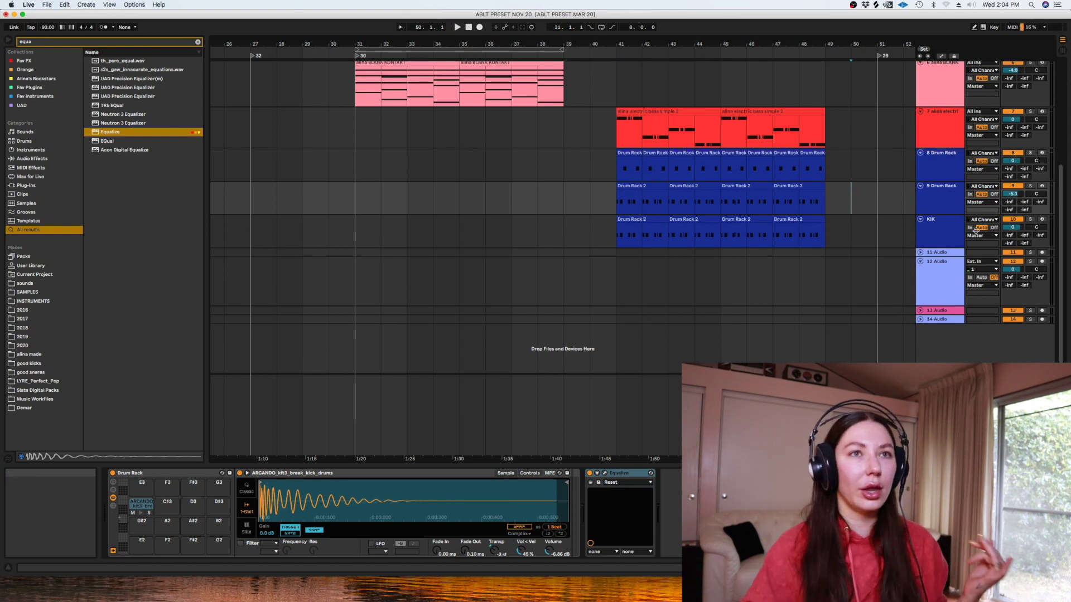
# Switch to Splice and look through the break one-shots in All downloads for a fill sound
pyautogui.click(951, 232)
pyautogui.click(874, 5)
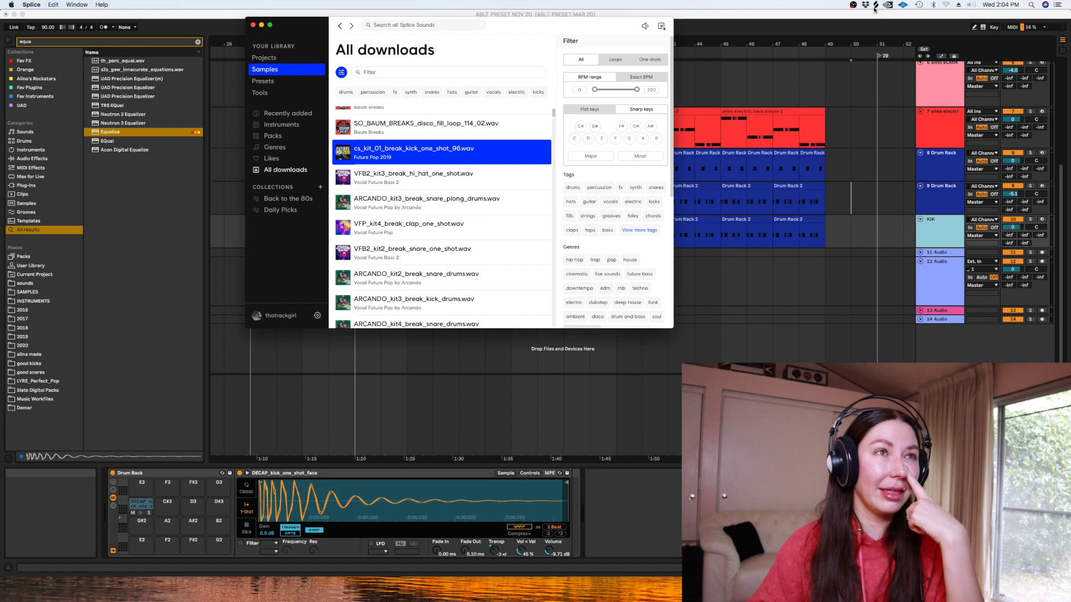
pyautogui.moveTo(555, 115); pyautogui.dragTo(554, 109)
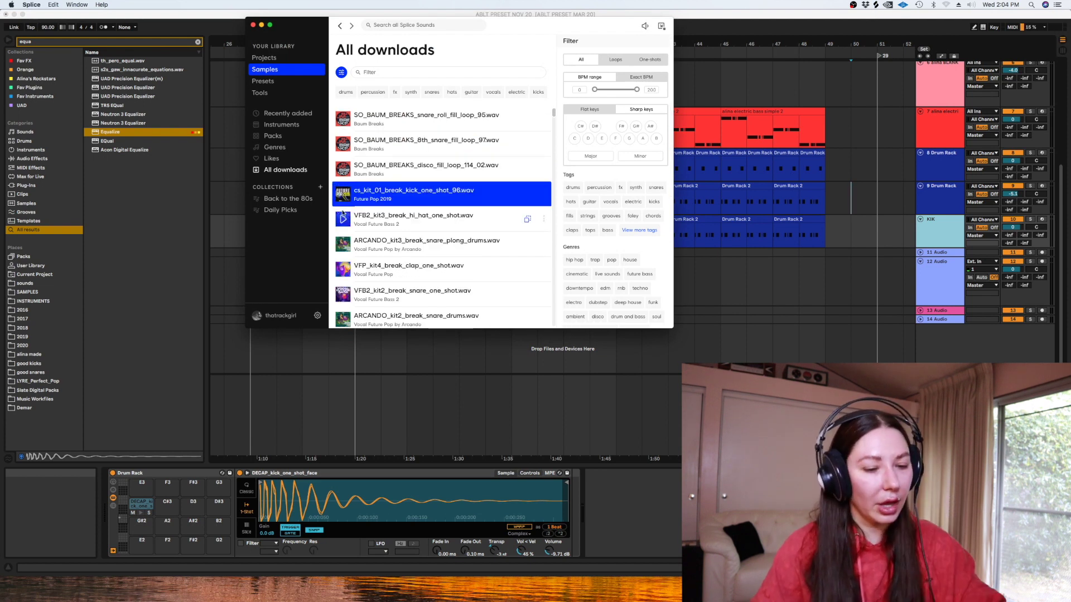
pyautogui.scroll(-1, 343, 213)
pyautogui.scroll(-1, 342, 213)
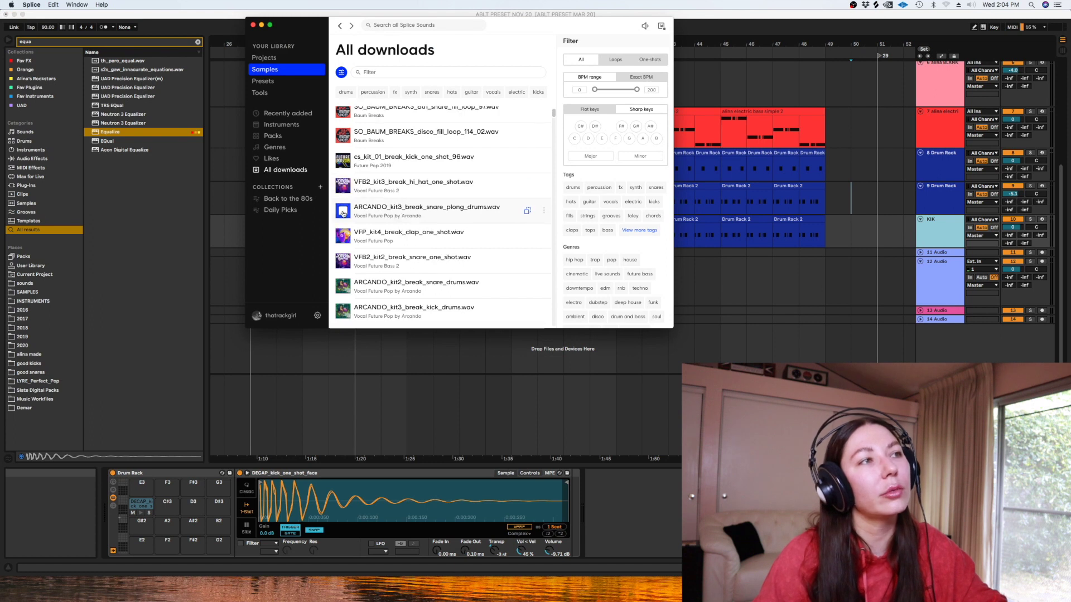
pyautogui.scroll(-2, 342, 213)
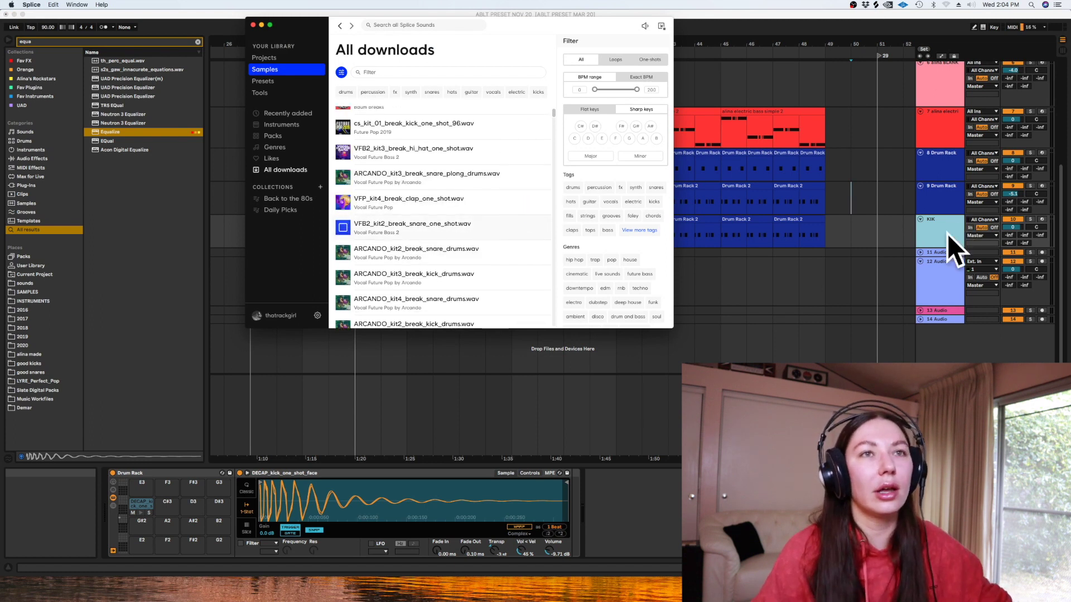
# Try layering VFB2_kit2_break_snare_one_shot.wav near bar 43 on an inserted audio track above KIK, with the track volume lowered
pyautogui.click(937, 188)
pyautogui.press('super+t')
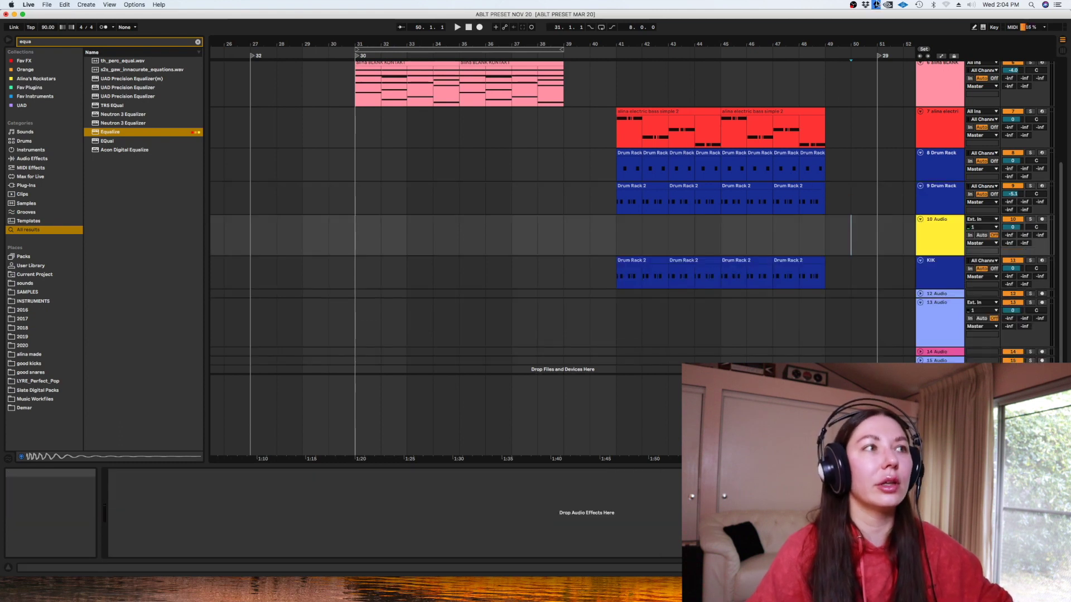
pyautogui.press('super+Tab')
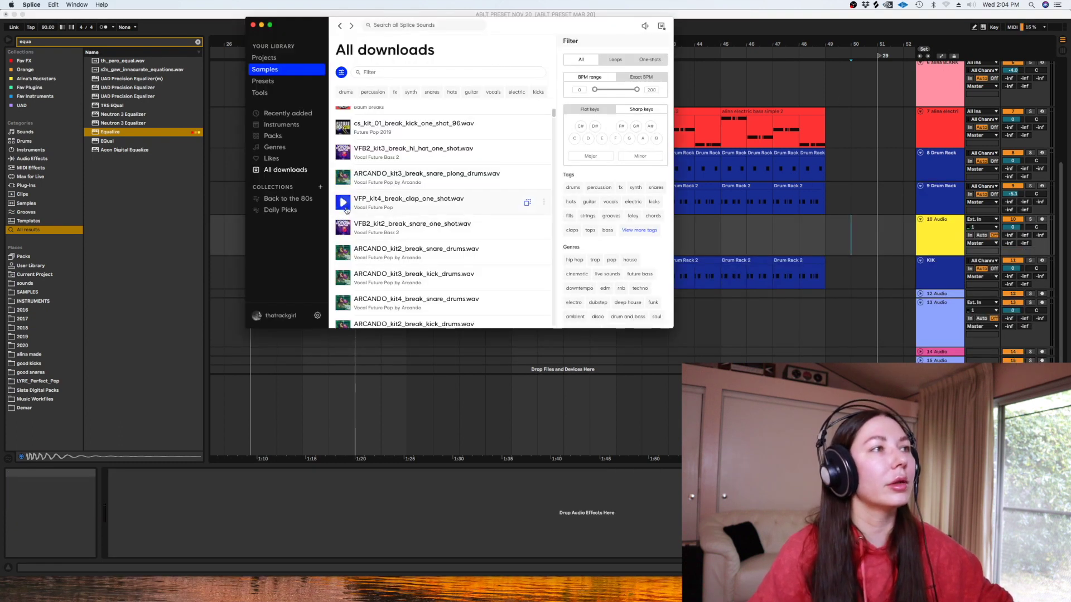
pyautogui.moveTo(379, 226); pyautogui.dragTo(833, 234)
pyautogui.moveTo(1011, 227); pyautogui.dragTo(1011, 245)
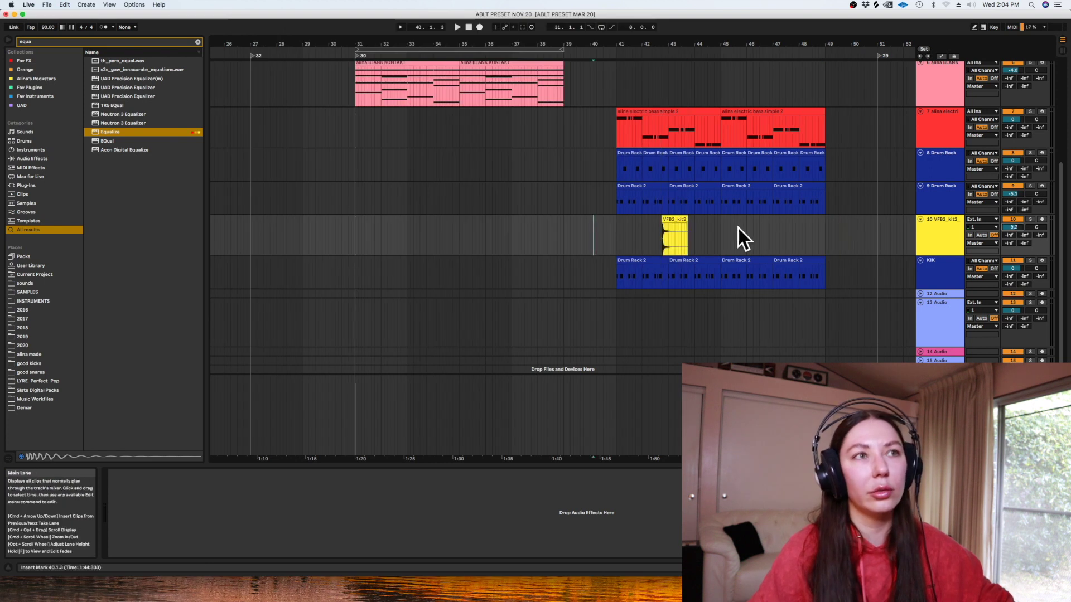
# Color the snare one-shot's audio track dark blue, play it in context and delete the track
pyautogui.rightClick(944, 239)
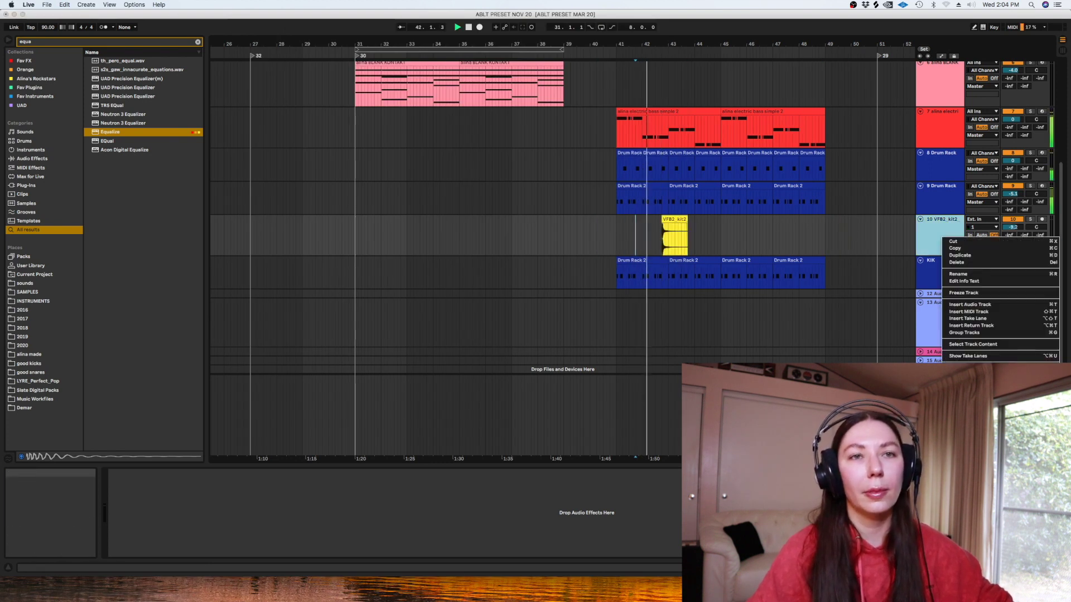
pyautogui.click(1012, 421)
pyautogui.rightClick(951, 231)
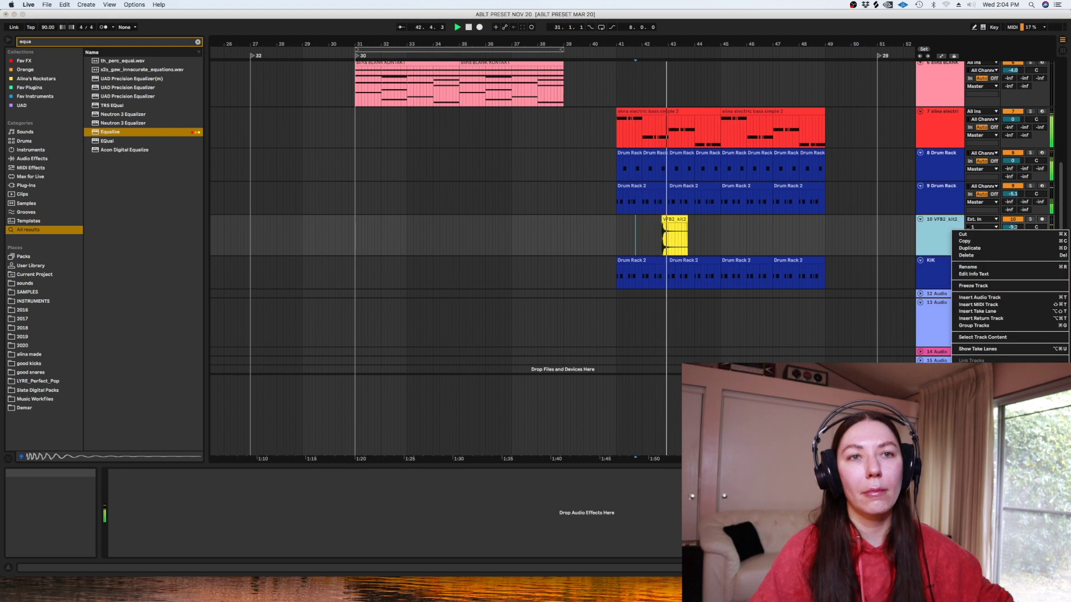
pyautogui.click(887, 234)
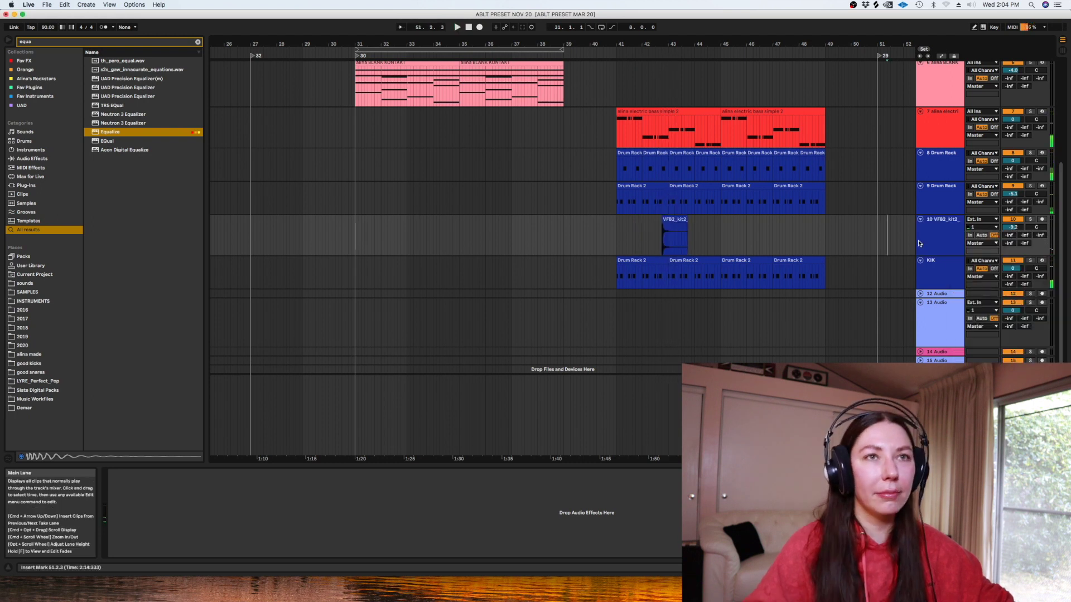
pyautogui.press('Delete')
# Return to Splice and audition drum fills, including MCS_85_drum_loop_solid_fill.wav
pyautogui.click(874, 6)
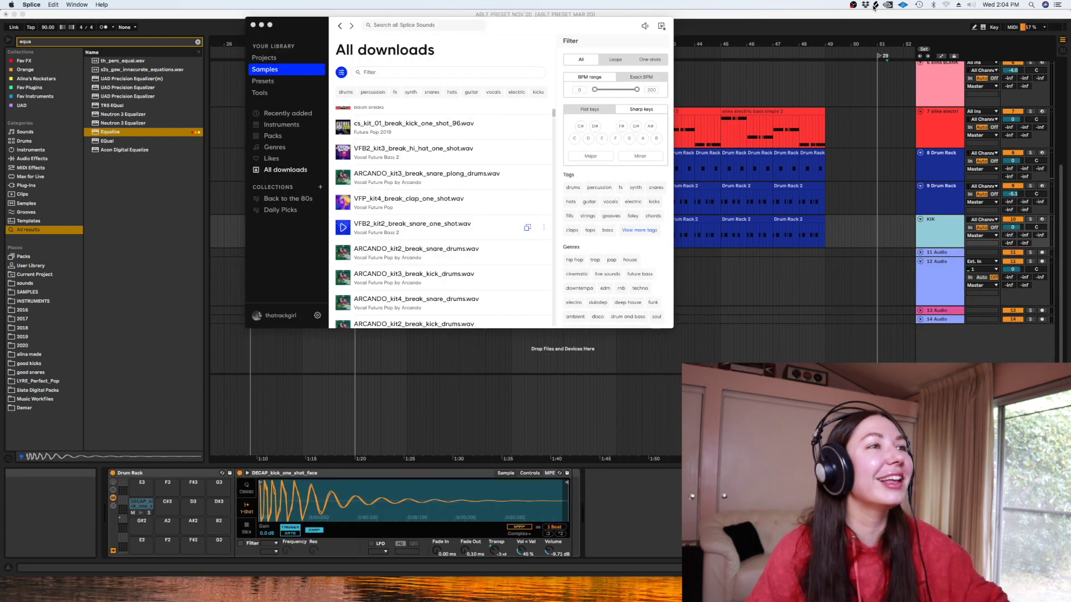
pyautogui.moveTo(552, 111); pyautogui.dragTo(552, 109)
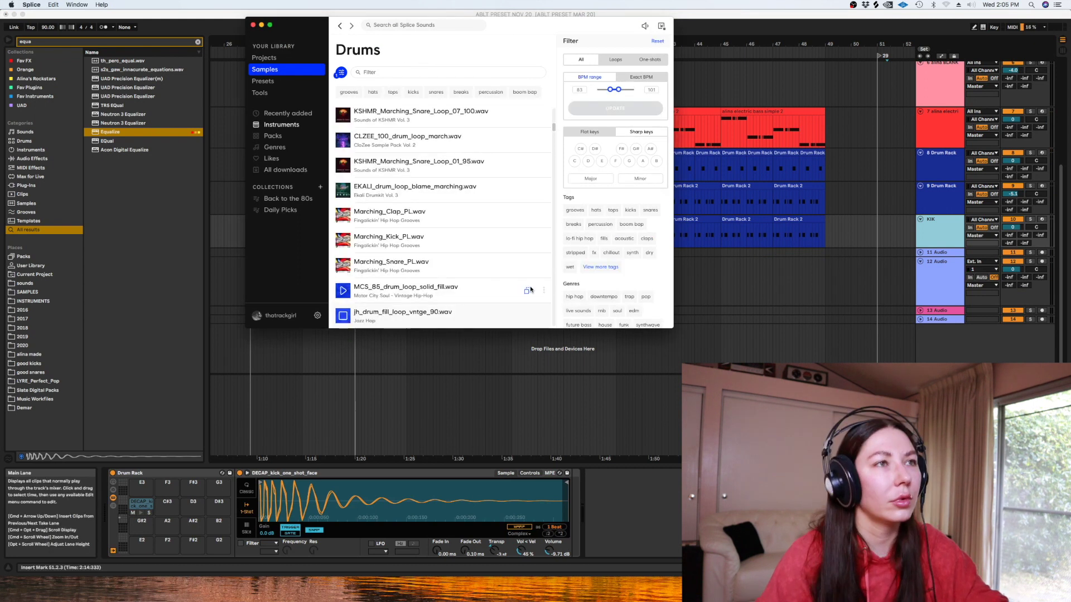
pyautogui.scroll(-2, 529, 290)
pyautogui.scroll(2, 530, 290)
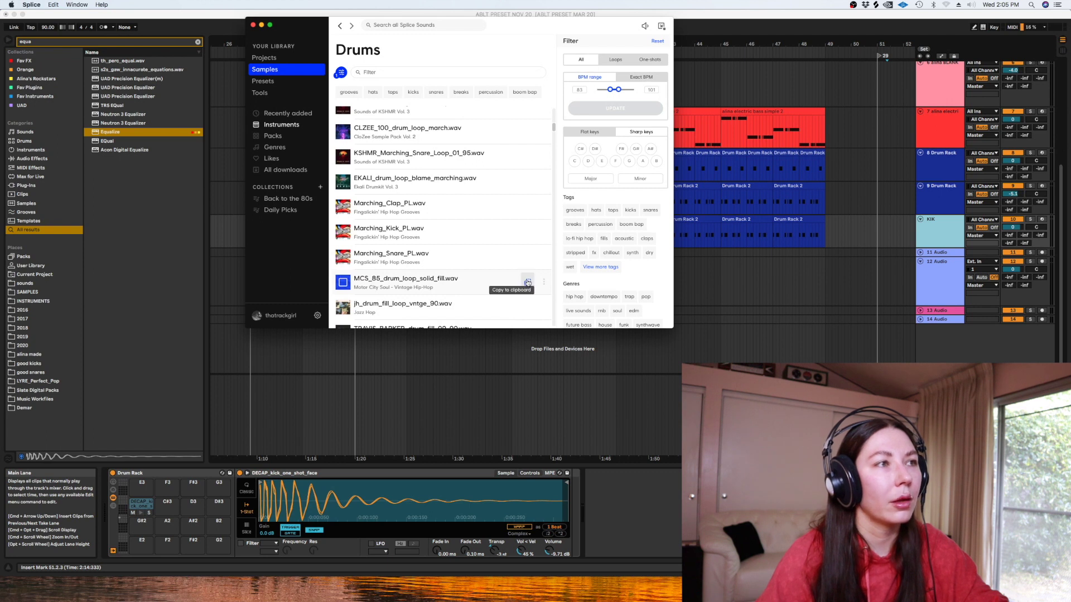
# Switch back to Ableton Live, insert an audio track below KIK and color it dark blue like the drum tracks
pyautogui.click(921, 238)
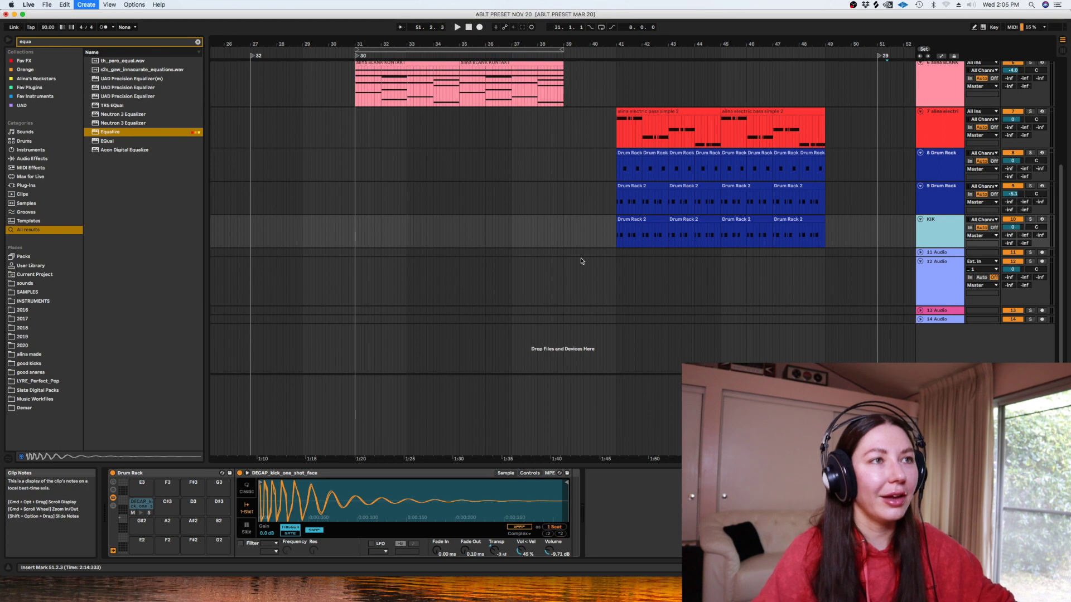
pyautogui.press('super+t')
pyautogui.press('+')
pyautogui.press('+')
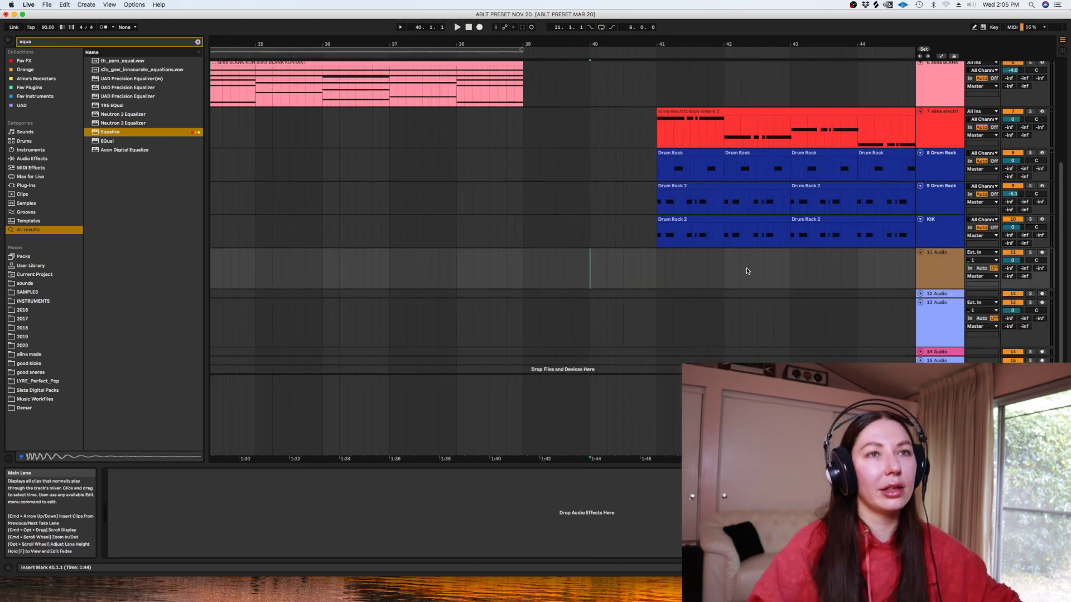
pyautogui.rightClick(933, 276)
pyautogui.press('Escape')
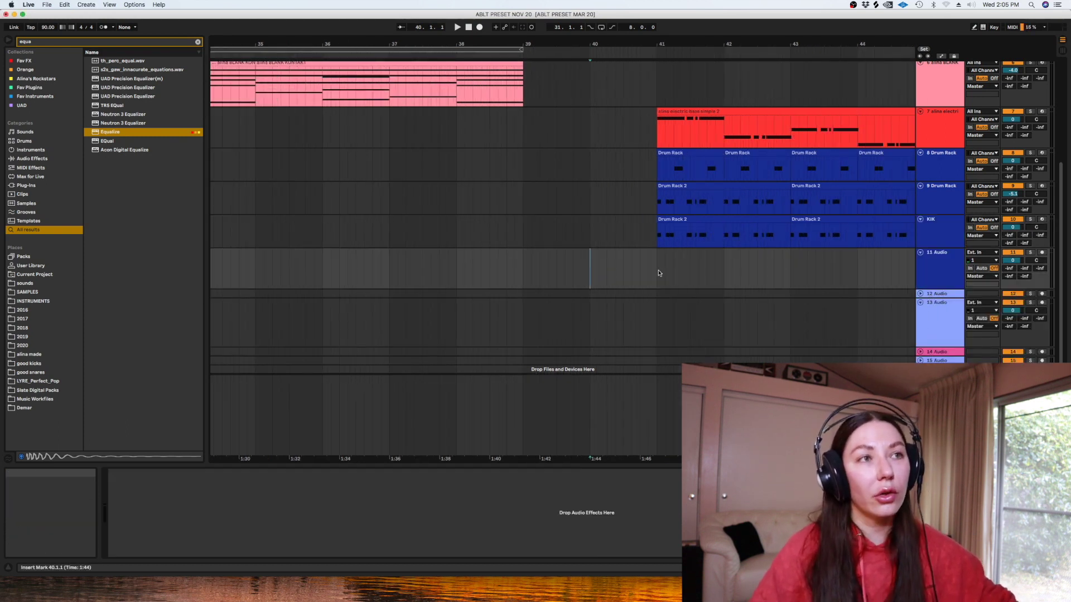
# Paste the MCS_85_drum_loop_solid_fill sample at bar 40 on the new audio track and play it into the section
pyautogui.press('super+v')
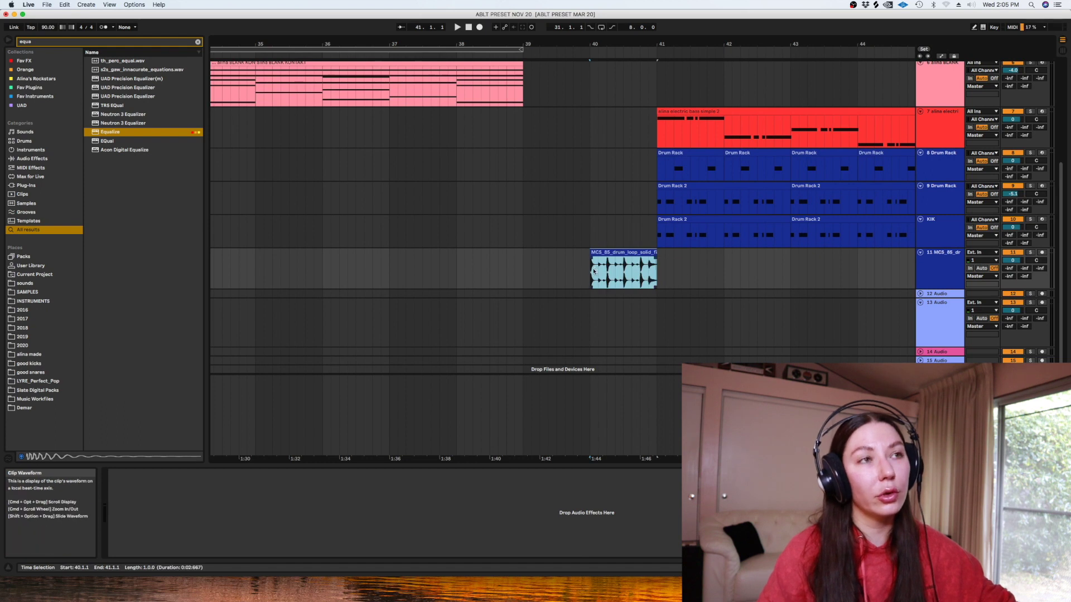
pyautogui.click(608, 270)
pyautogui.press('space')
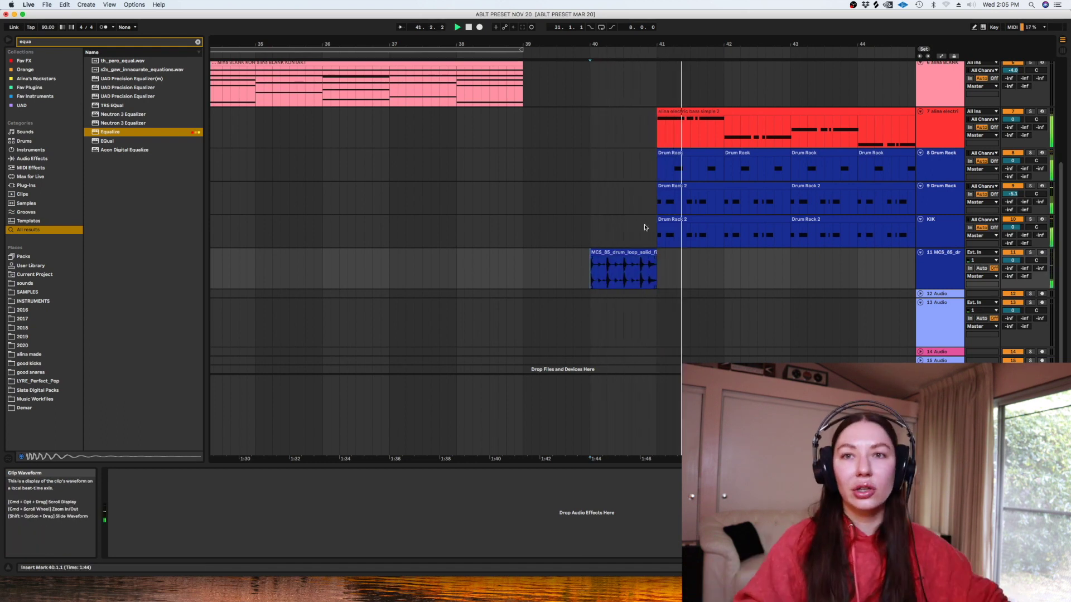
# Insert another audio track below the MCS_85_drum_loop_solid_fill track
pyautogui.click(930, 271)
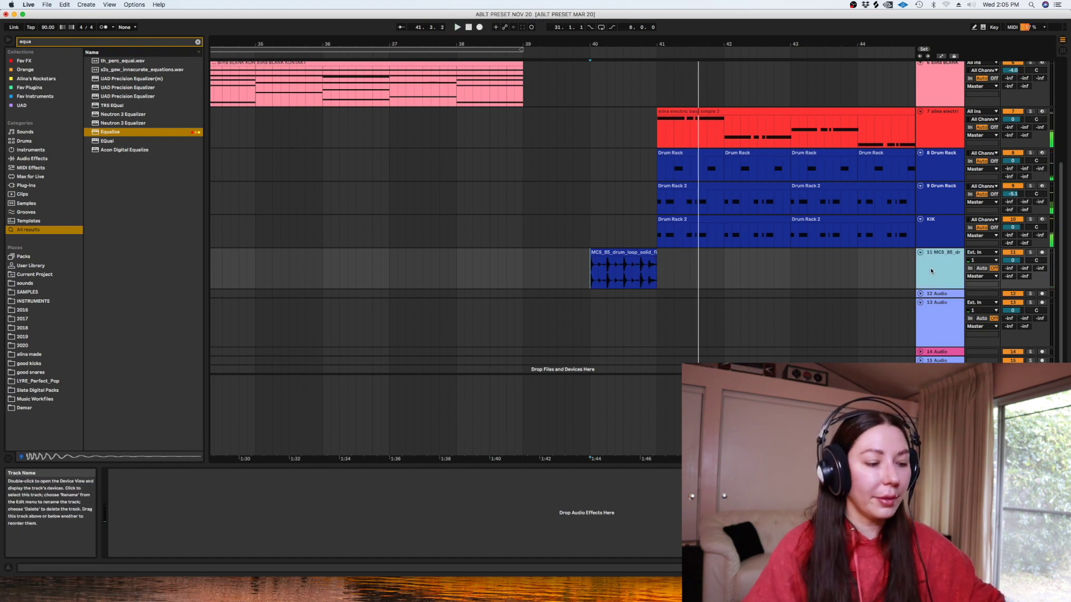
pyautogui.press('super+t')
pyautogui.click(698, 273)
pyautogui.press('-')
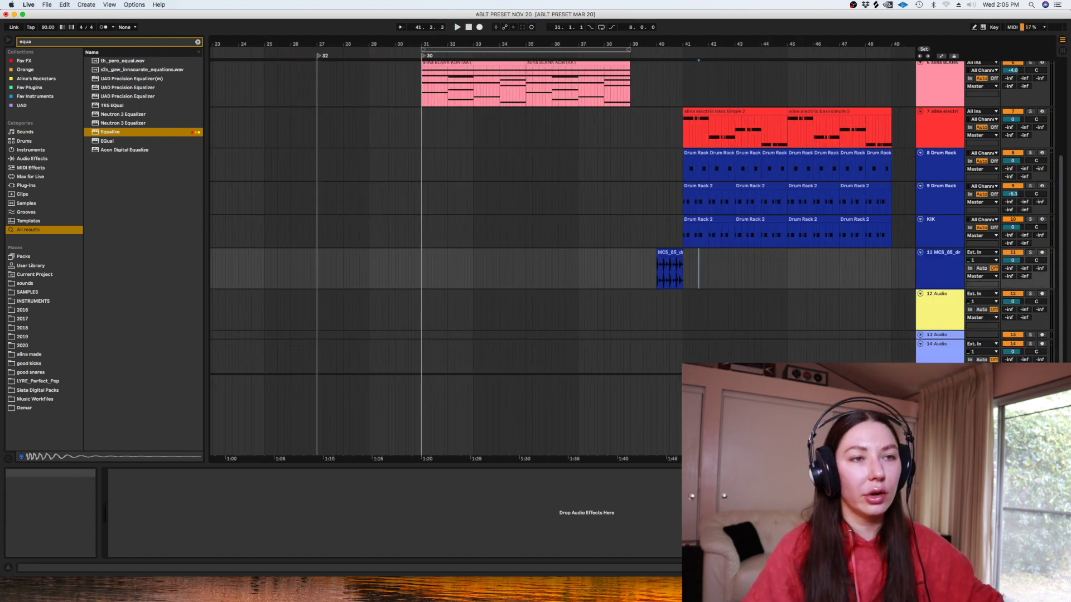
pyautogui.hscroll(4, 787, 129)
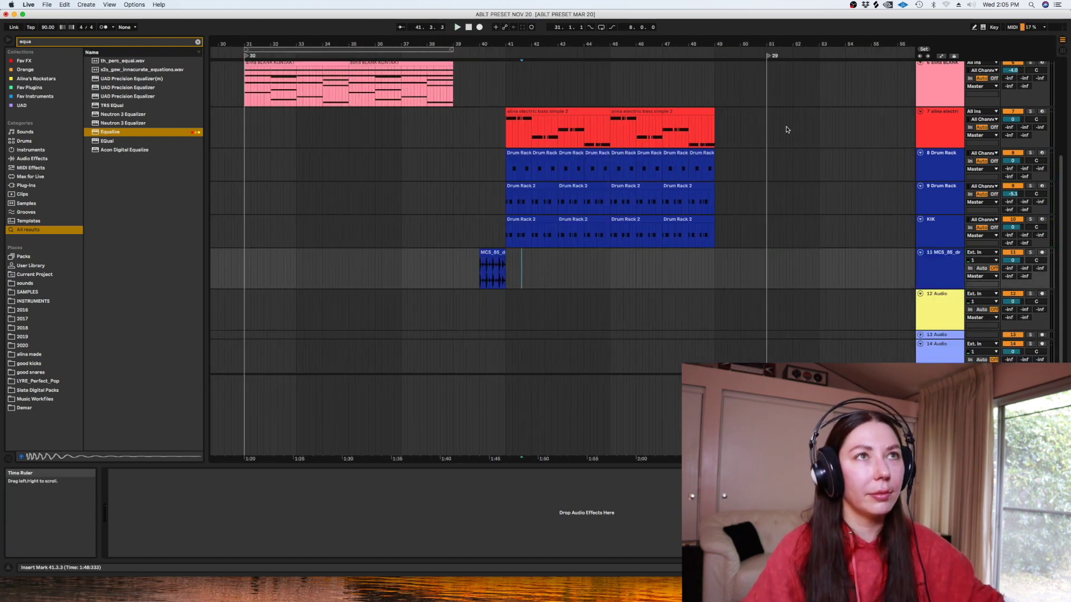
# Switch to Splice, audition more drum samples and copy jh_drum_fill_loop_vntge_90.wav
pyautogui.click(876, 5)
pyautogui.click(344, 184)
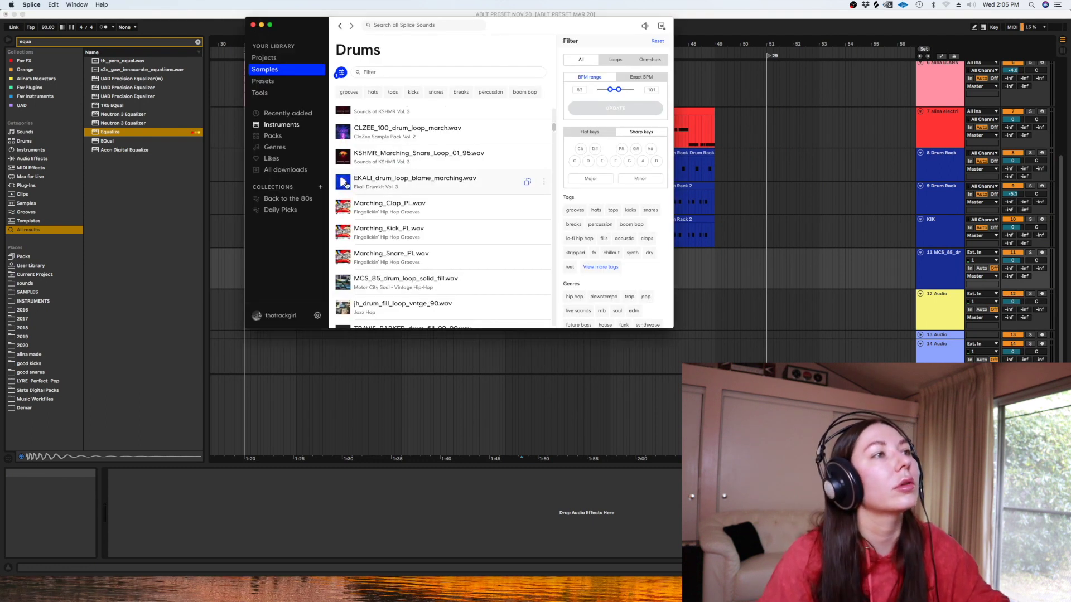
pyautogui.scroll(-5, 339, 184)
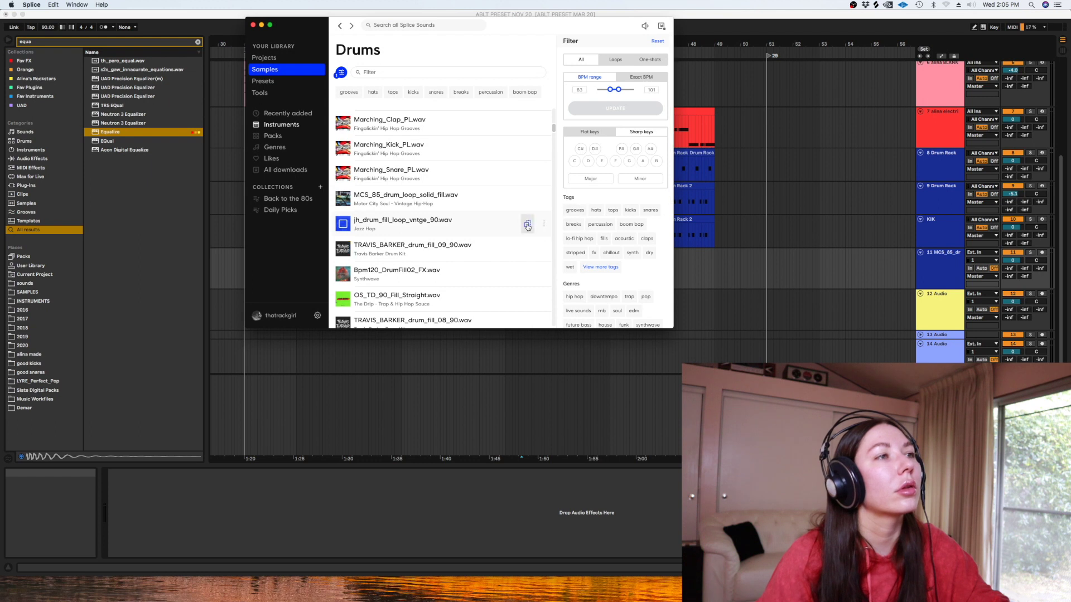
pyautogui.click(432, 370)
# In Ableton Live, color audio track 12 dark blue and paste jh_drum_fill_loop_vntge_90 onto it at bar 48
pyautogui.click(685, 261)
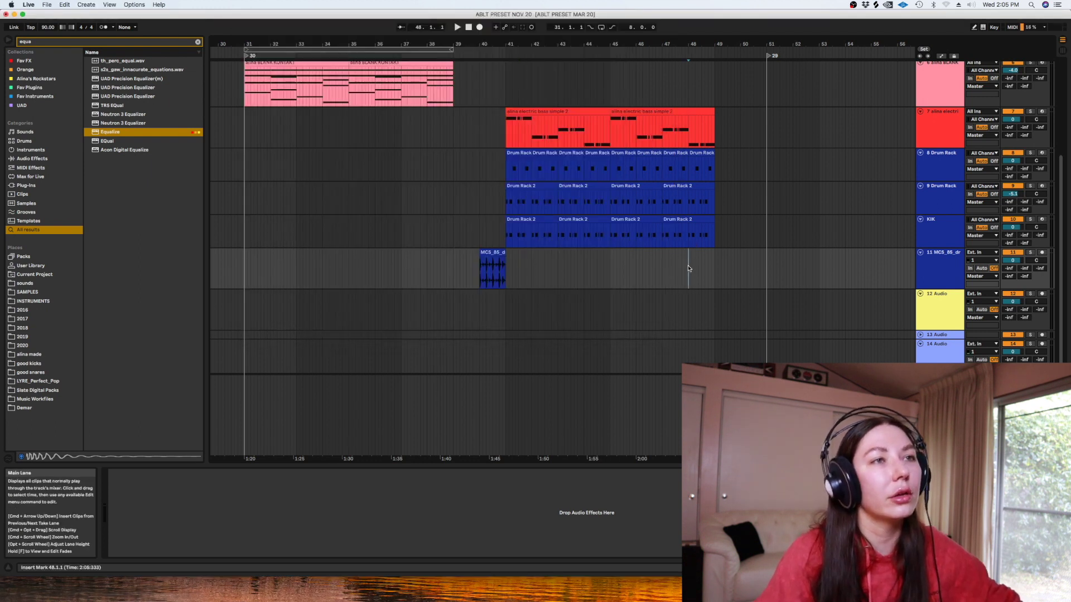
pyautogui.rightClick(933, 312)
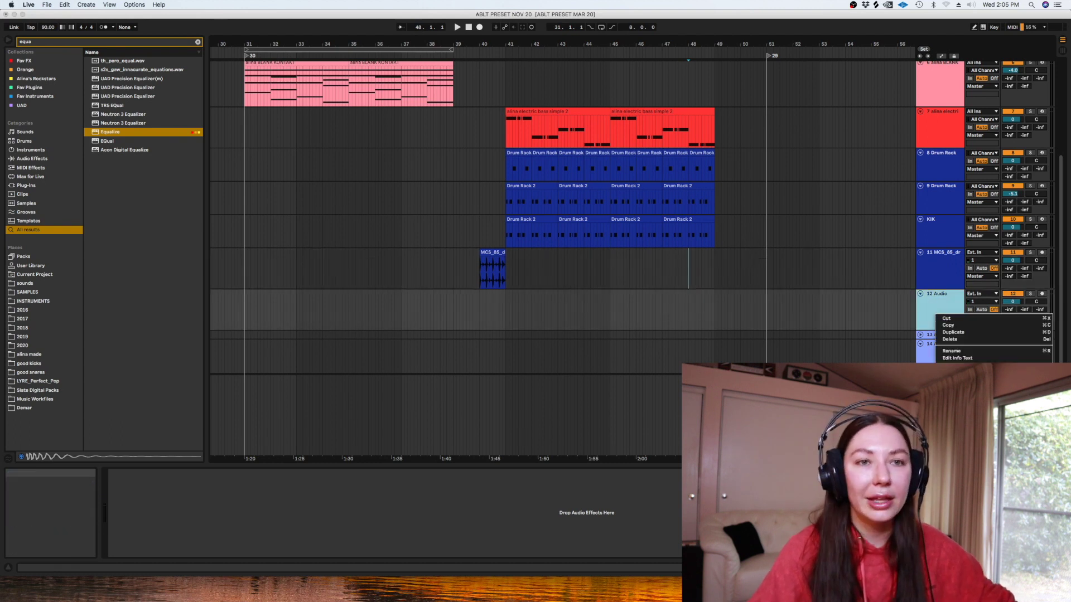
pyautogui.click(679, 274)
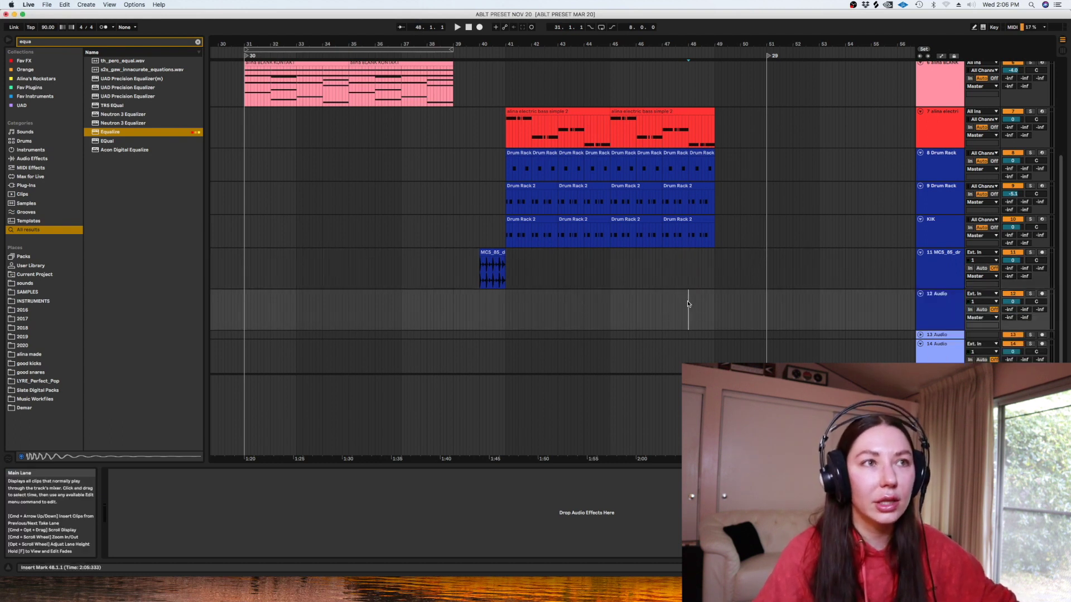
pyautogui.press('super+v')
pyautogui.press('space')
pyautogui.press('+')
pyautogui.press('+')
pyautogui.press('+')
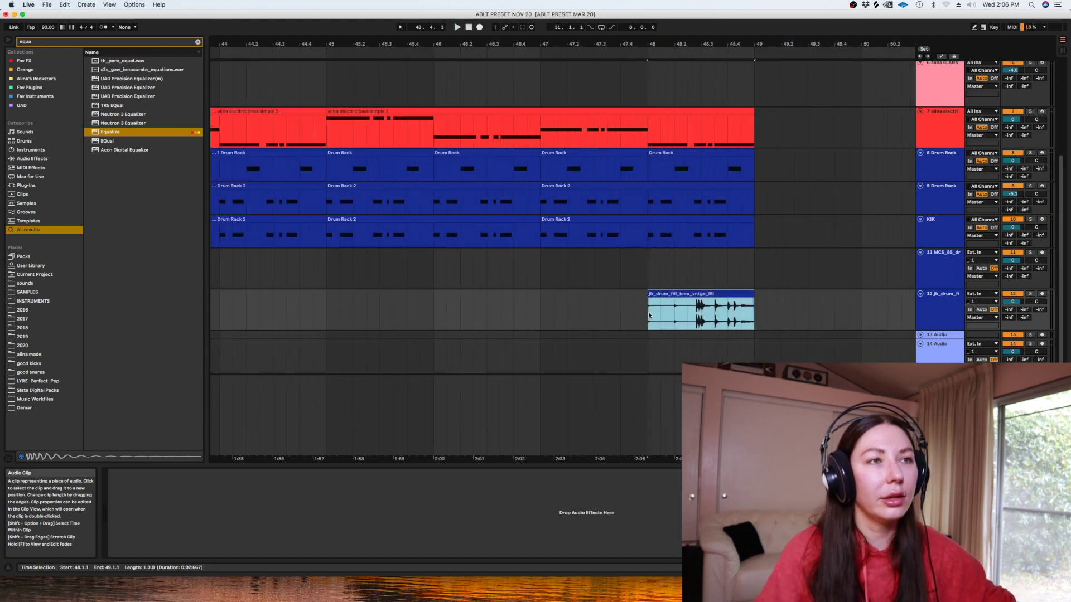
# Raise the clip gain of the drum fill's opening portion at bar 48 to 9.50 dB and play it in context
pyautogui.click(648, 315)
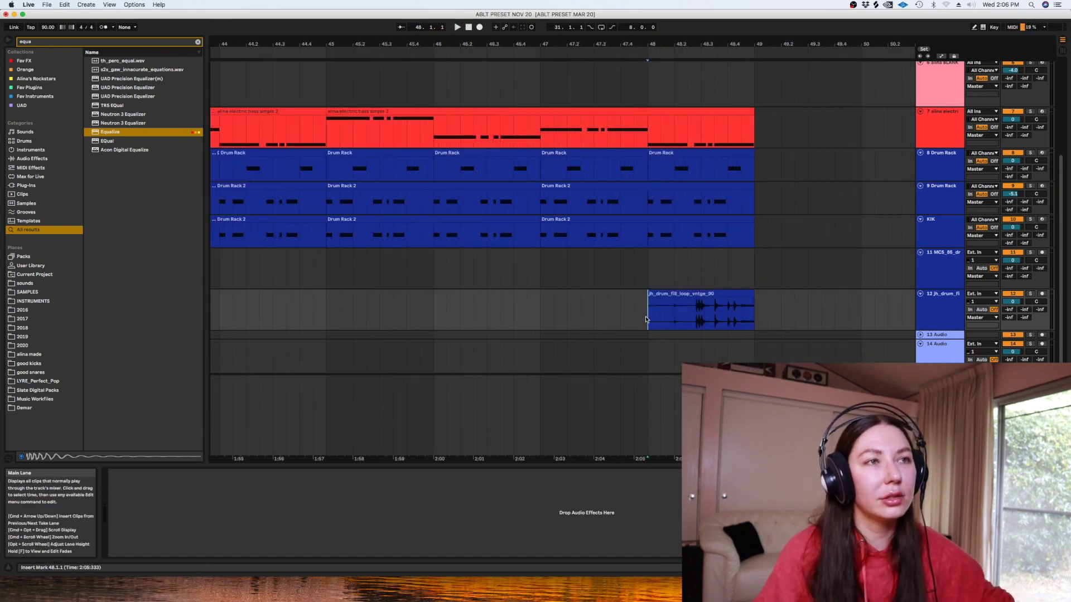
pyautogui.moveTo(648, 306); pyautogui.dragTo(679, 310)
pyautogui.doubleClick(689, 305)
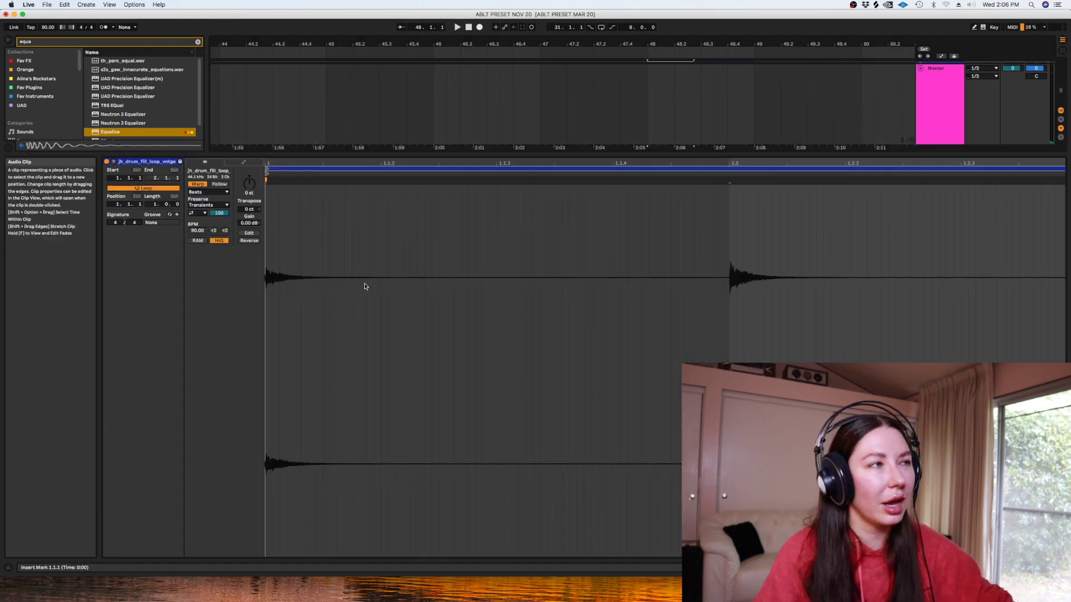
pyautogui.moveTo(249, 223); pyautogui.dragTo(249, 212)
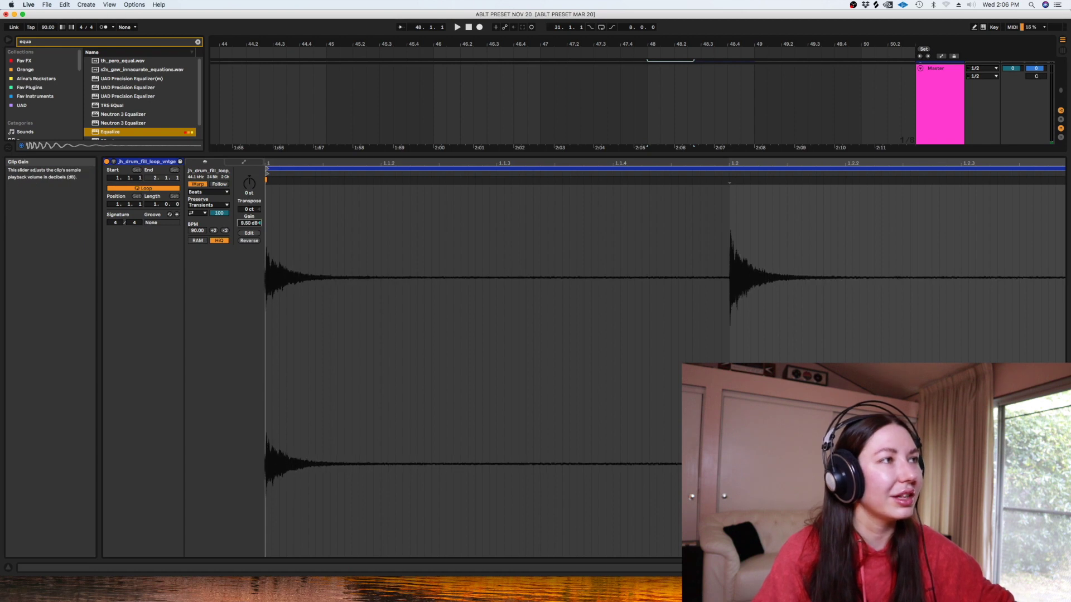
pyautogui.hotkey('shift', 'Tab')
pyautogui.press('space')
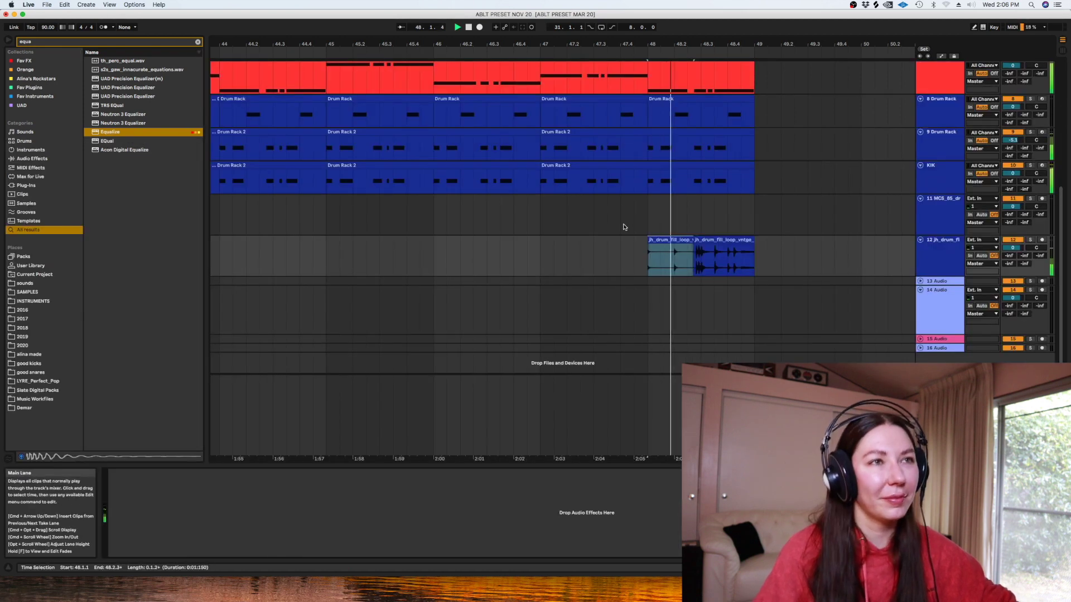
# Move the opening portion of the jh_drum_fill_loop_vntge_90 clip from bar 48 to bar 41 on the same track
pyautogui.click(660, 247)
pyautogui.press('-')
pyautogui.press('-')
pyautogui.moveTo(668, 242); pyautogui.dragTo(384, 257)
# Insert a dark blue audio track below track 12 and move the remaining drum fill in bar 48 onto it
pyautogui.click(934, 259)
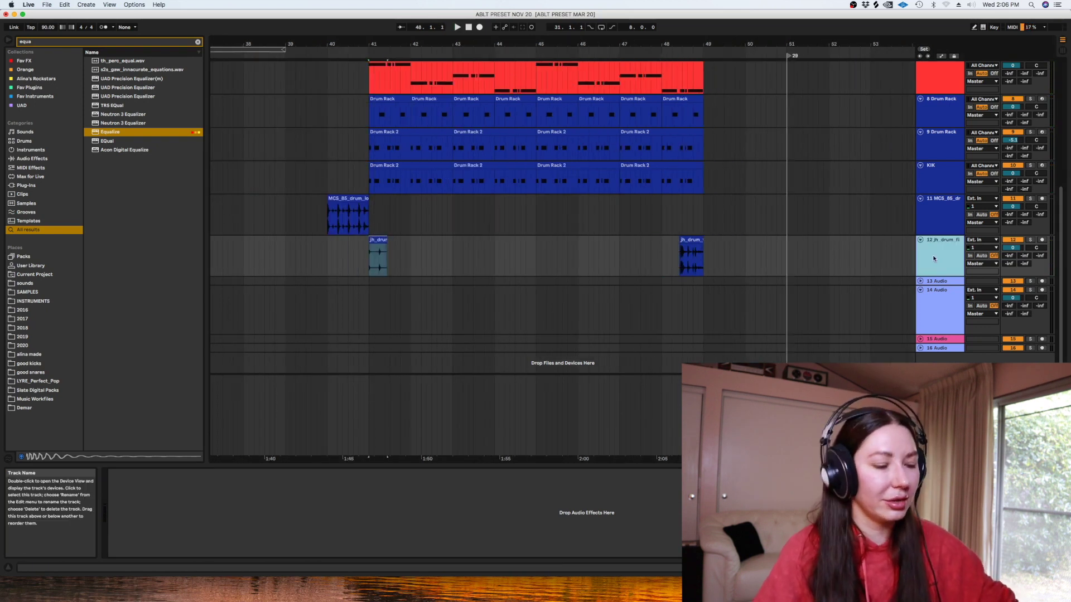
pyautogui.press('super+t')
pyautogui.moveTo(718, 254); pyautogui.dragTo(663, 262)
pyautogui.click(665, 288)
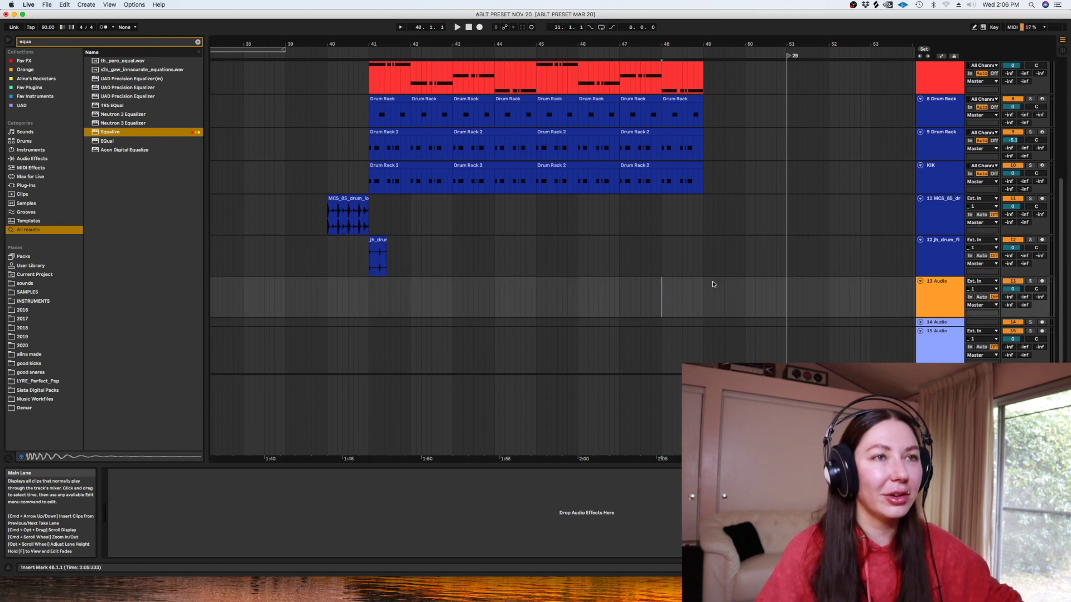
pyautogui.rightClick(951, 299)
pyautogui.click(1024, 446)
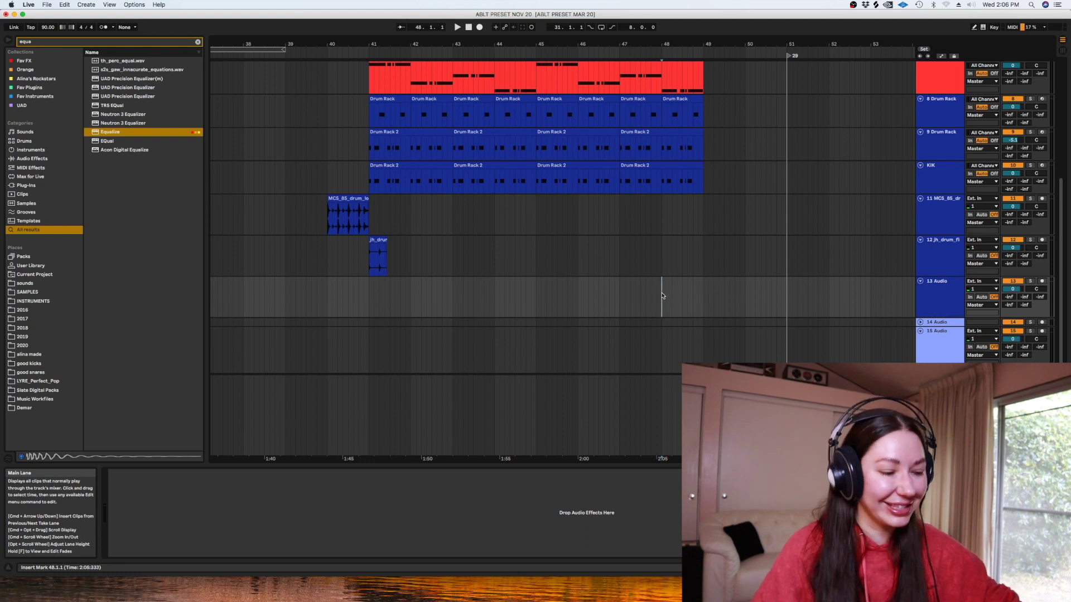
pyautogui.press('super+v')
# Trim the jh_drum_fill_loop_vntge_90 clip at bar 41 to end just before 41.3 and duplicate it two beats on
pyautogui.click(379, 240)
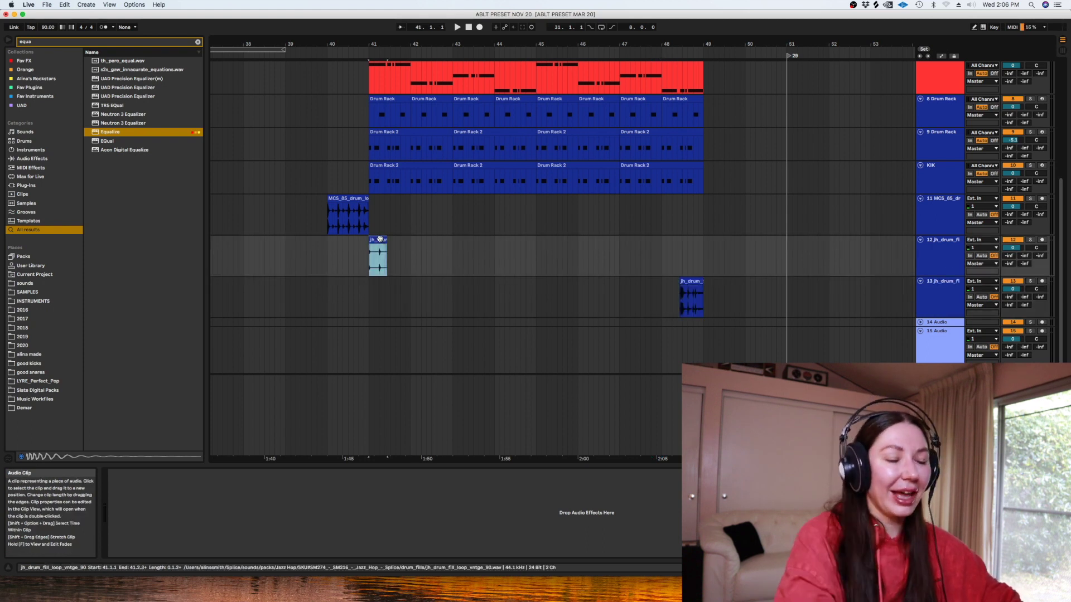
pyautogui.press('+')
pyautogui.press('+')
pyautogui.press('+')
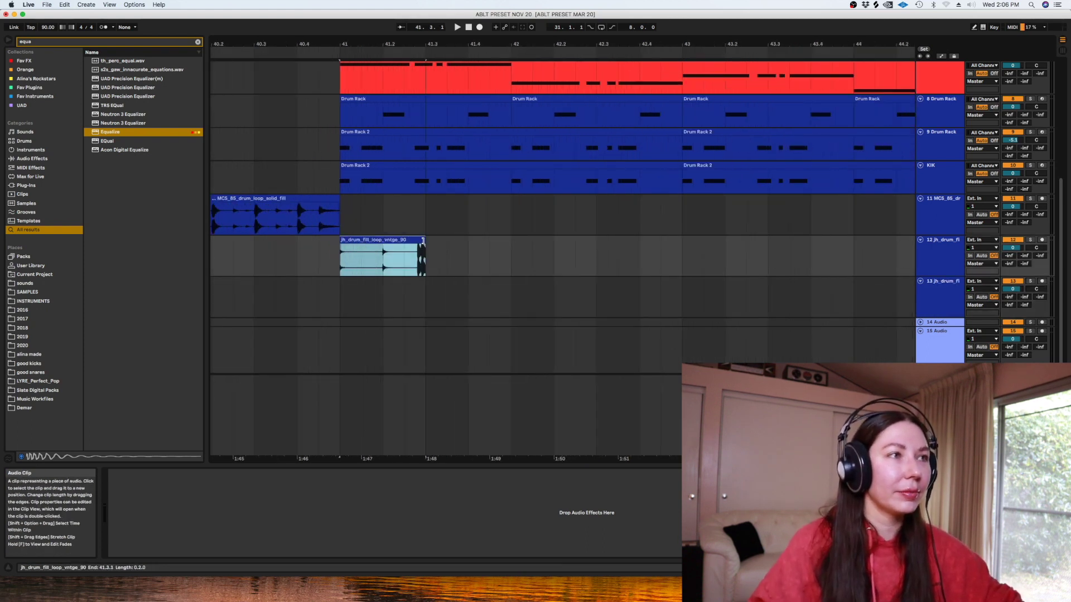
pyautogui.moveTo(423, 241); pyautogui.dragTo(416, 248)
pyautogui.click(342, 252)
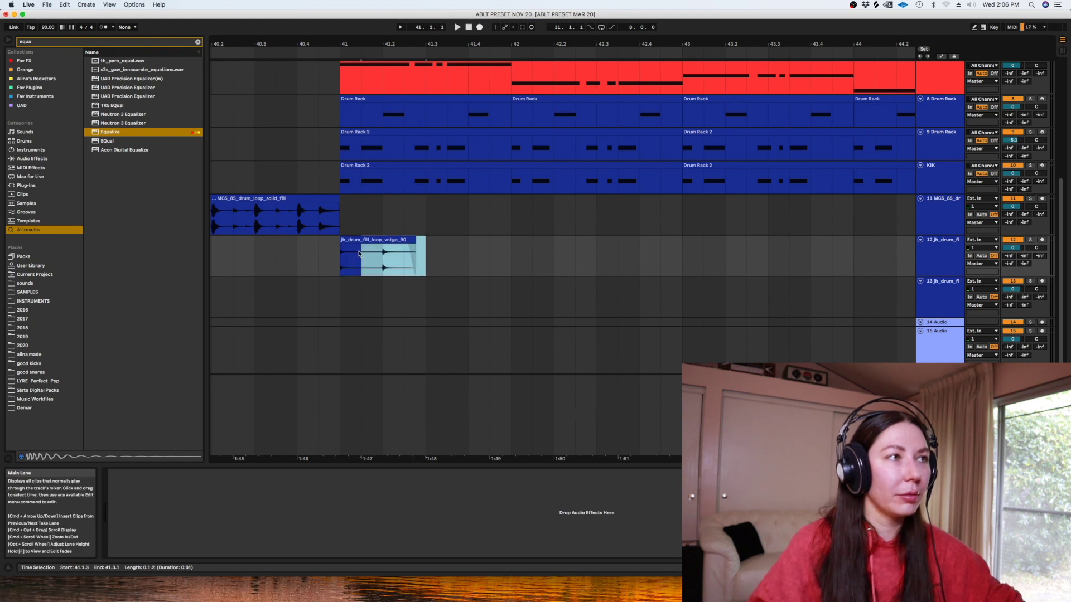
pyautogui.press('super+d')
# Play the section while lowering the volume of track 12 and panning it to 14R
pyautogui.press('space')
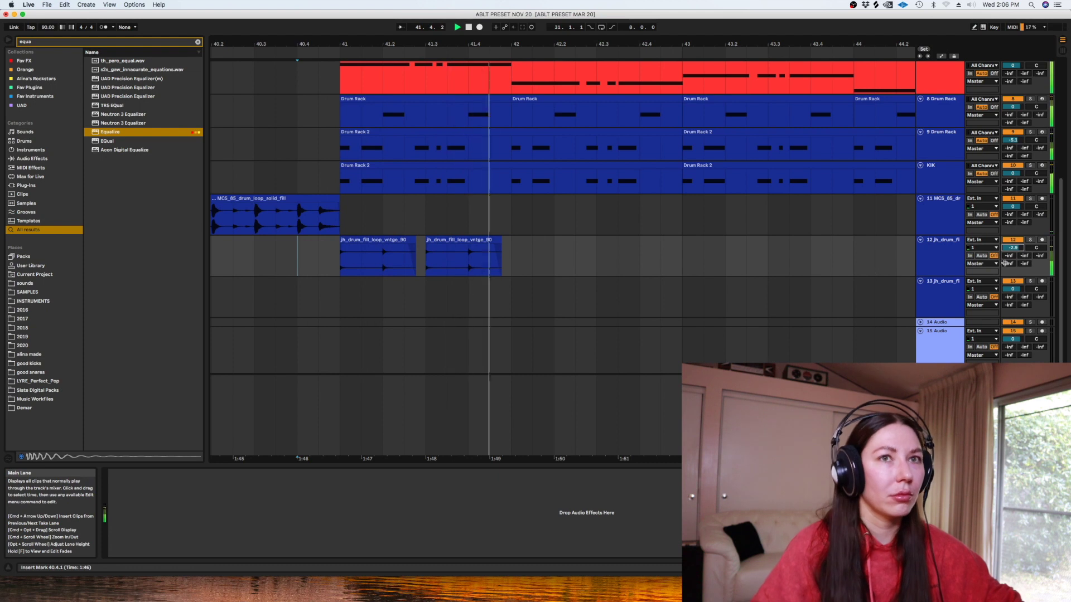
pyautogui.moveTo(1036, 248); pyautogui.dragTo(1036, 242)
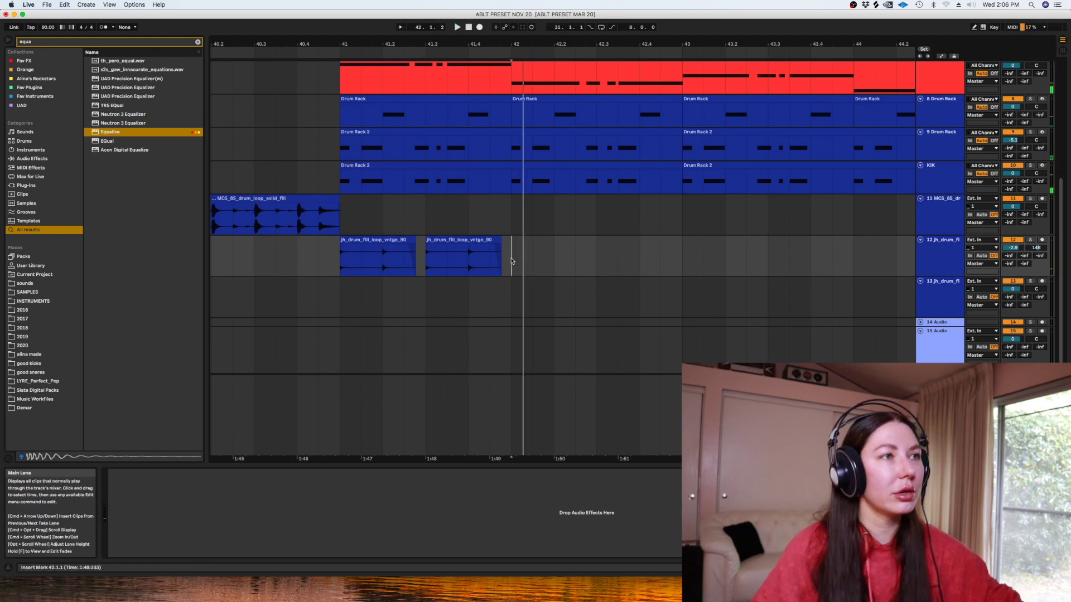
# Duplicate the pair of drum clips in bar 41 on track 12 repeatedly to fill the section through bar 48
pyautogui.moveTo(516, 260); pyautogui.dragTo(335, 266)
pyautogui.press('-')
pyautogui.press('-')
pyautogui.press('super+d')
pyautogui.press('super+d')
pyautogui.press('super+d')
pyautogui.press('super+d')
pyautogui.press('super+d')
pyautogui.press('super+d')
pyautogui.press('super+d')
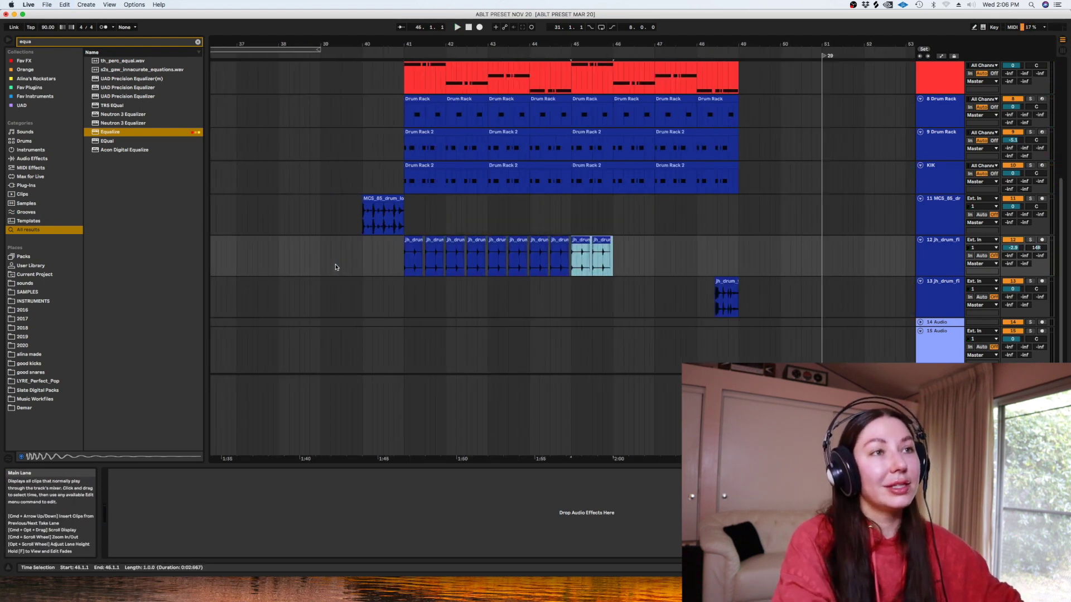
# Insert an audio track below track 12 and color it dark blue
pyautogui.click(935, 258)
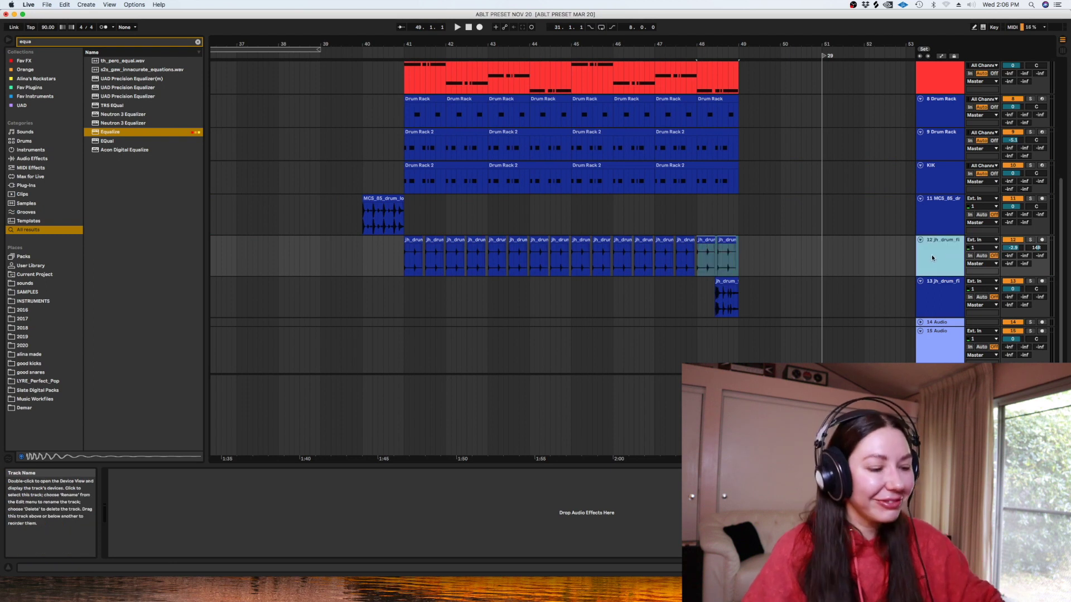
pyautogui.press('super+t')
pyautogui.rightClick(926, 281)
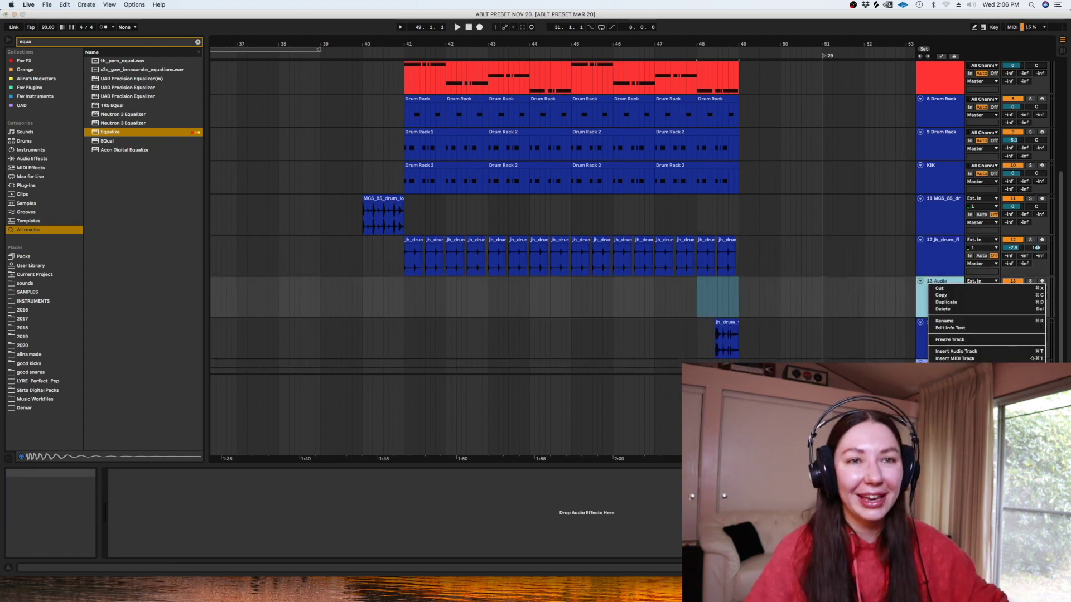
pyautogui.click(1004, 432)
# Browse further drum samples in Splice and switch back to Ableton Live
pyautogui.click(876, 5)
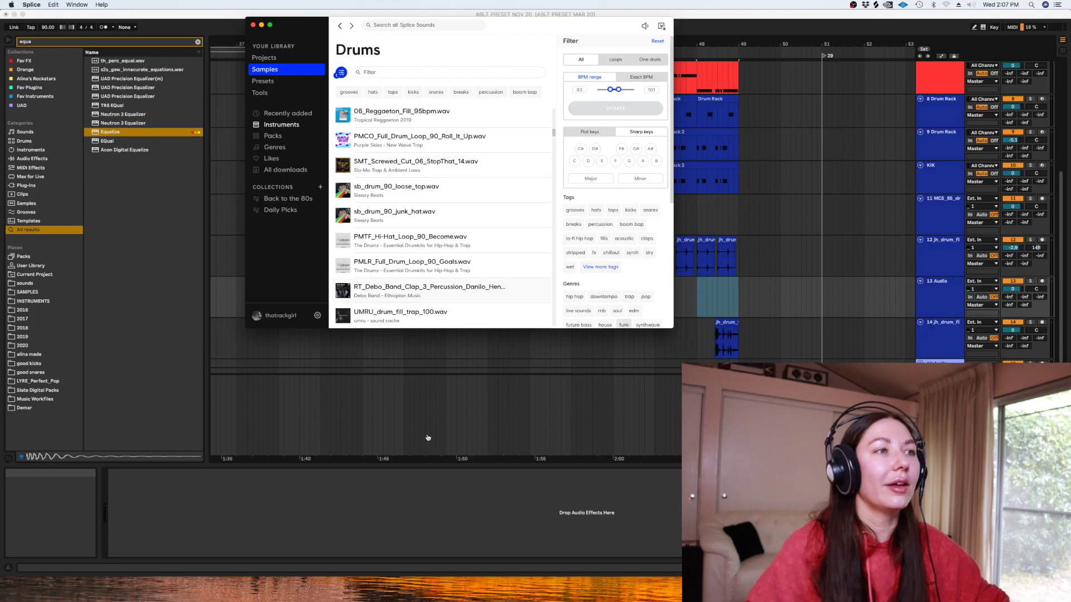
pyautogui.click(747, 286)
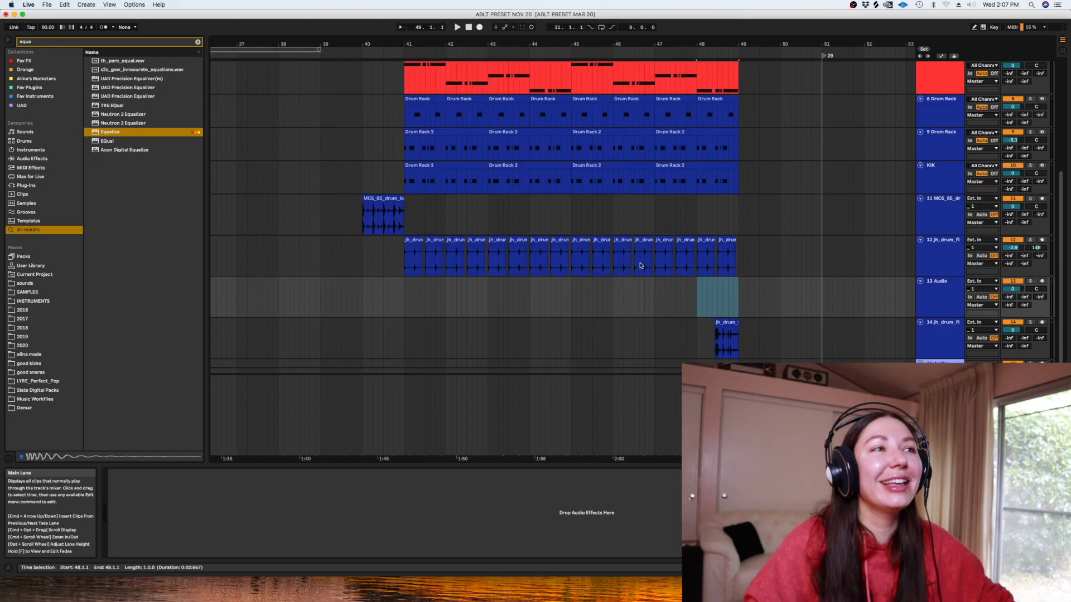
# Duplicate the snare Drum Rack track, track 8, with its clips and devices
pyautogui.click(397, 314)
pyautogui.scroll(4, 399, 301)
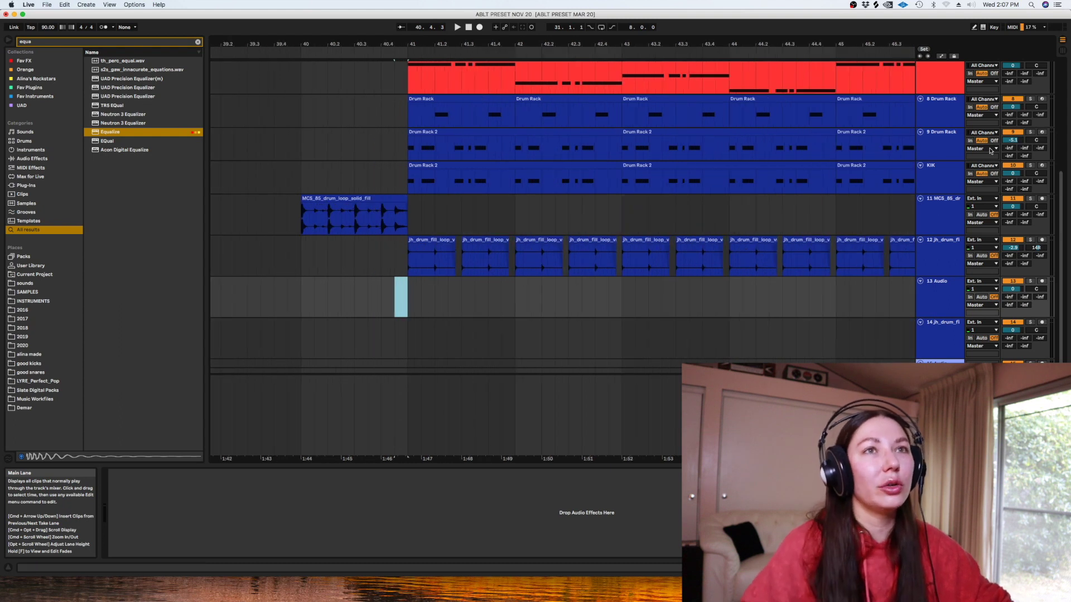
pyautogui.click(949, 117)
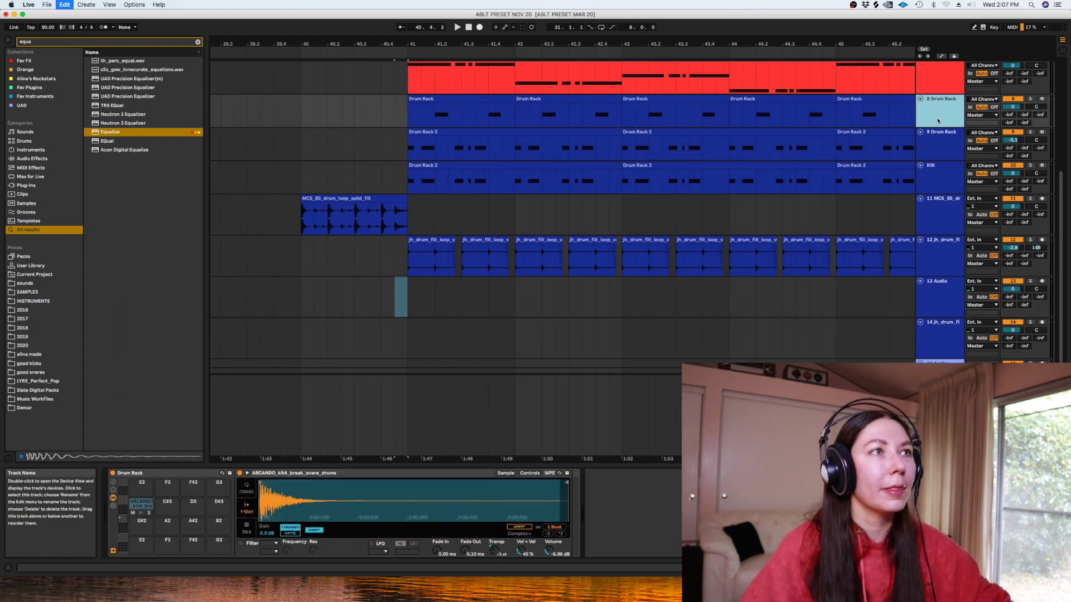
pyautogui.press('super+d')
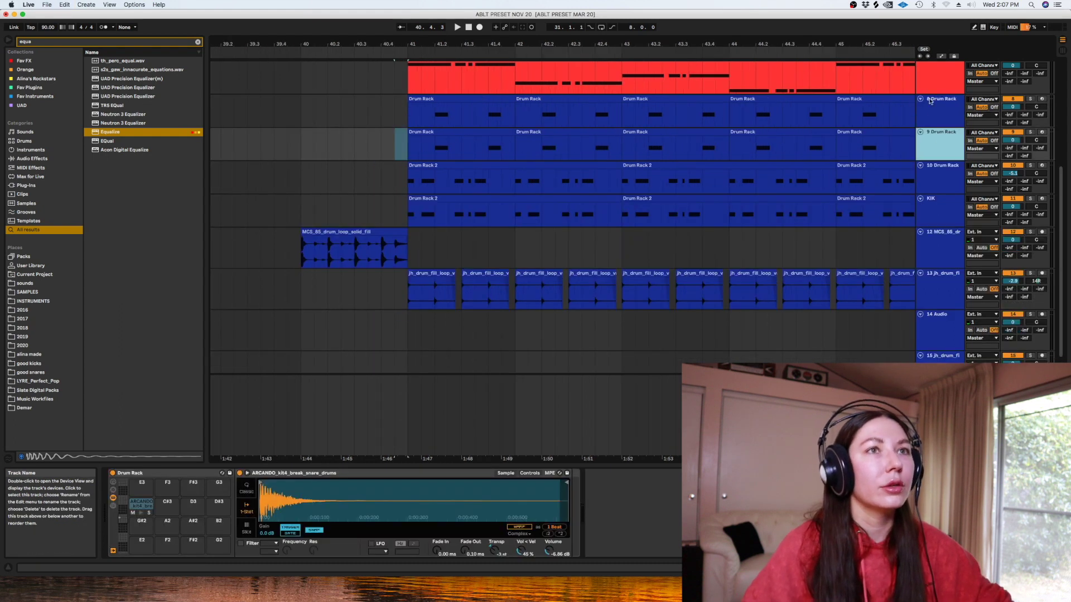
# Audition drum samples in Splice and replace the duplicated Drum Rack's snare sample with the RT_Debo_Band_Clap_3 percussion sample
pyautogui.click(876, 5)
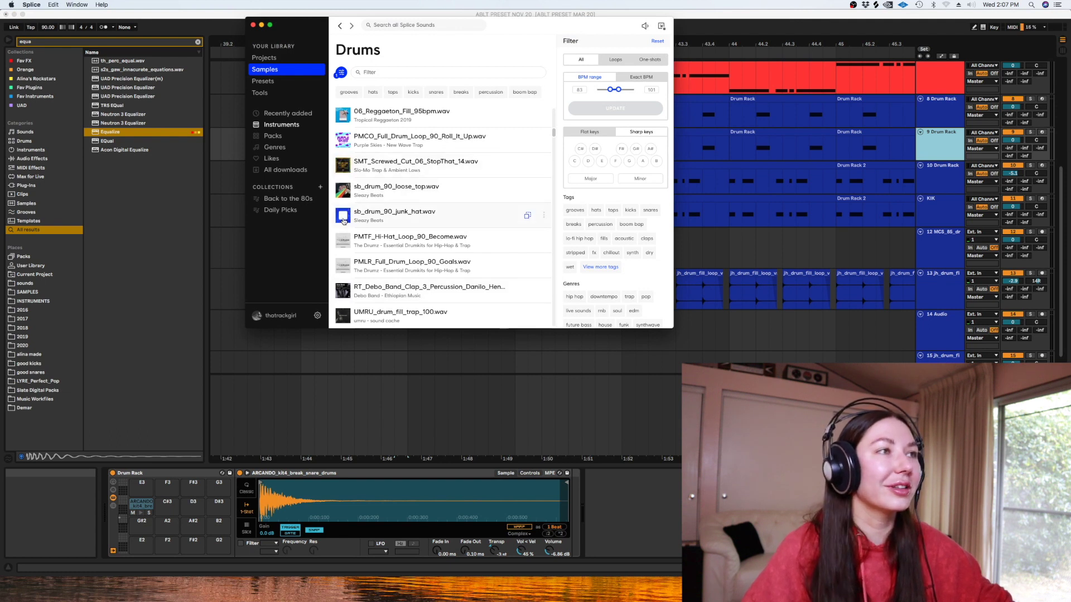
pyautogui.click(342, 189)
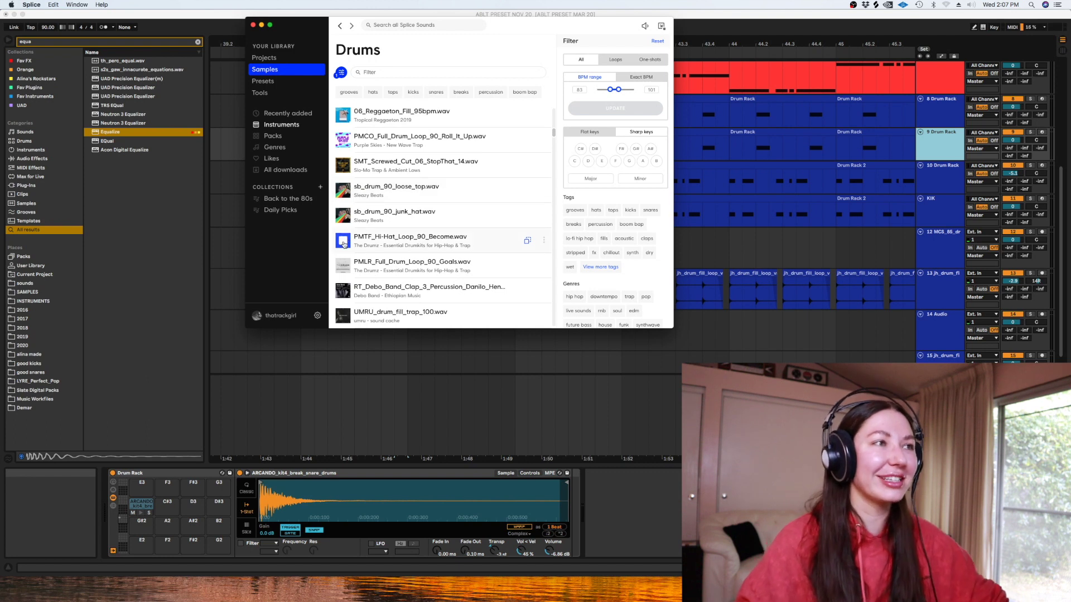
pyautogui.moveTo(343, 287); pyautogui.dragTo(262, 495)
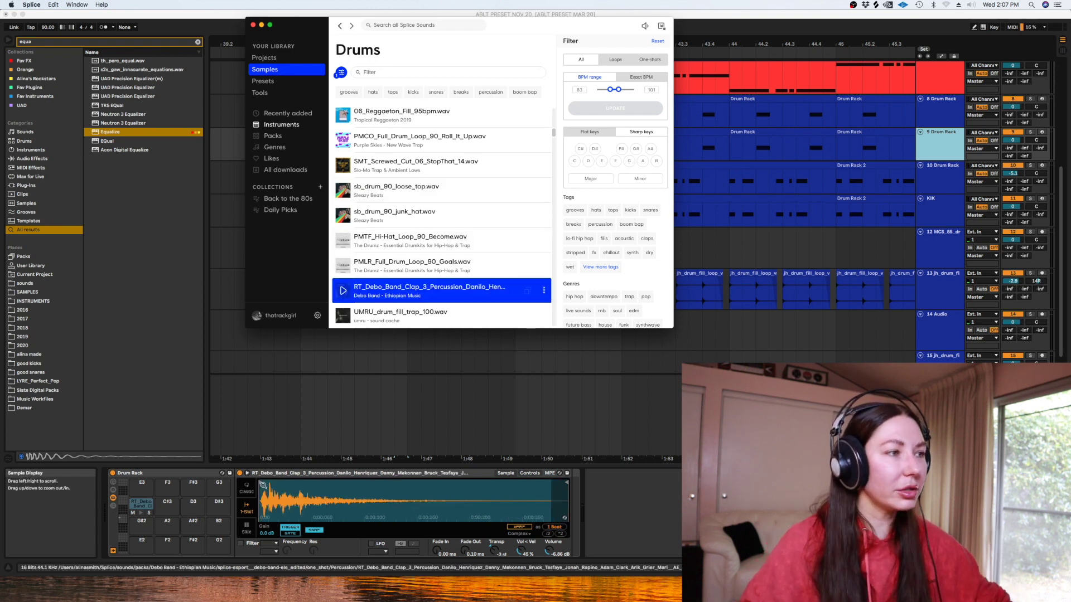
pyautogui.click(262, 495)
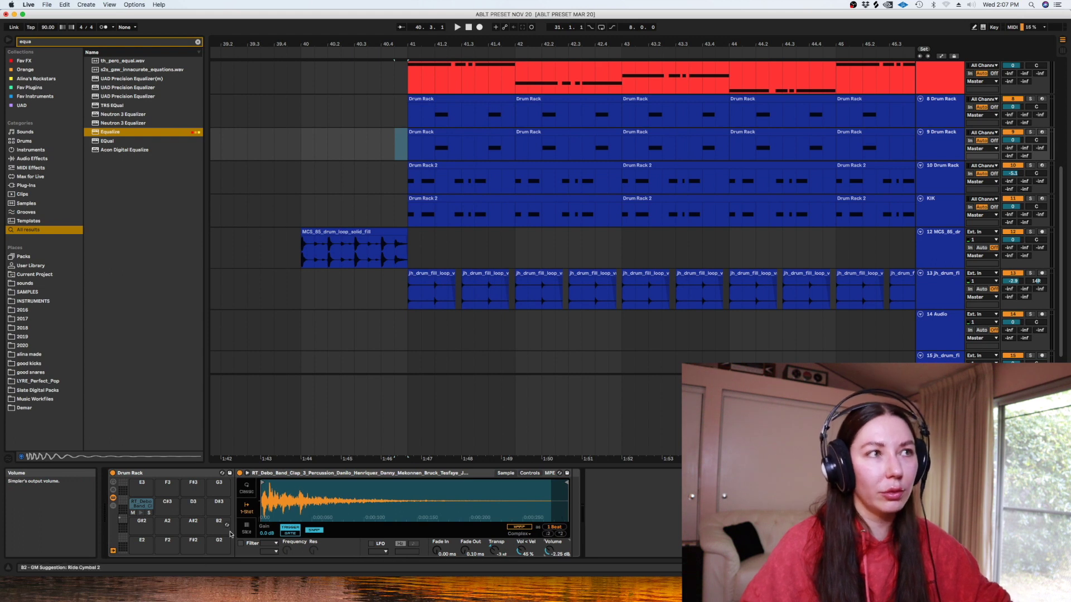
# Solo the clap Drum Rack on track 9, play it back and lower the Simpler's output volume
pyautogui.click(423, 148)
pyautogui.click(1029, 134)
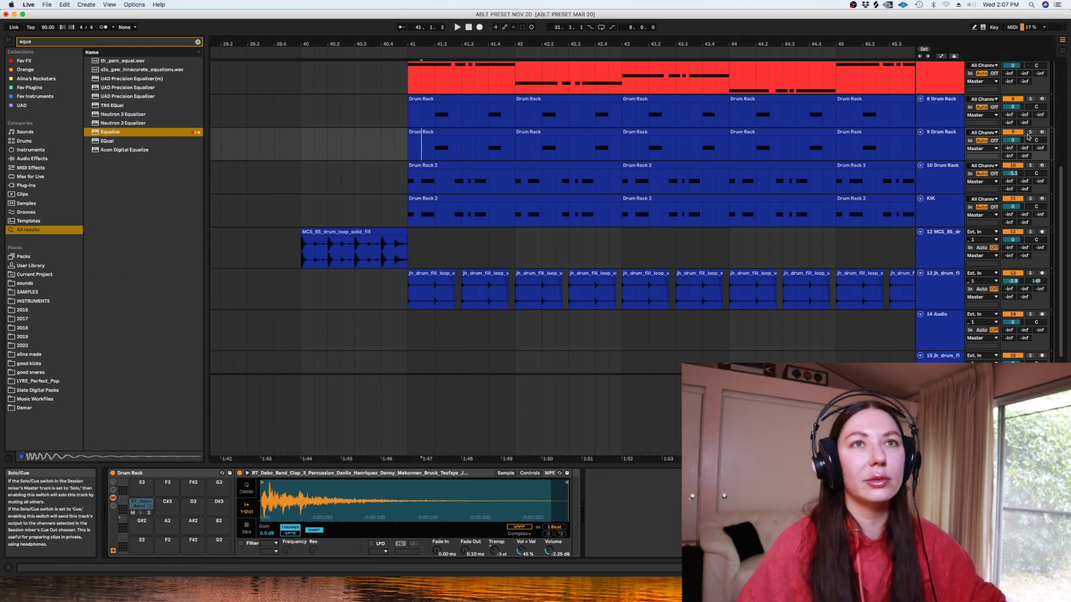
pyautogui.press('space')
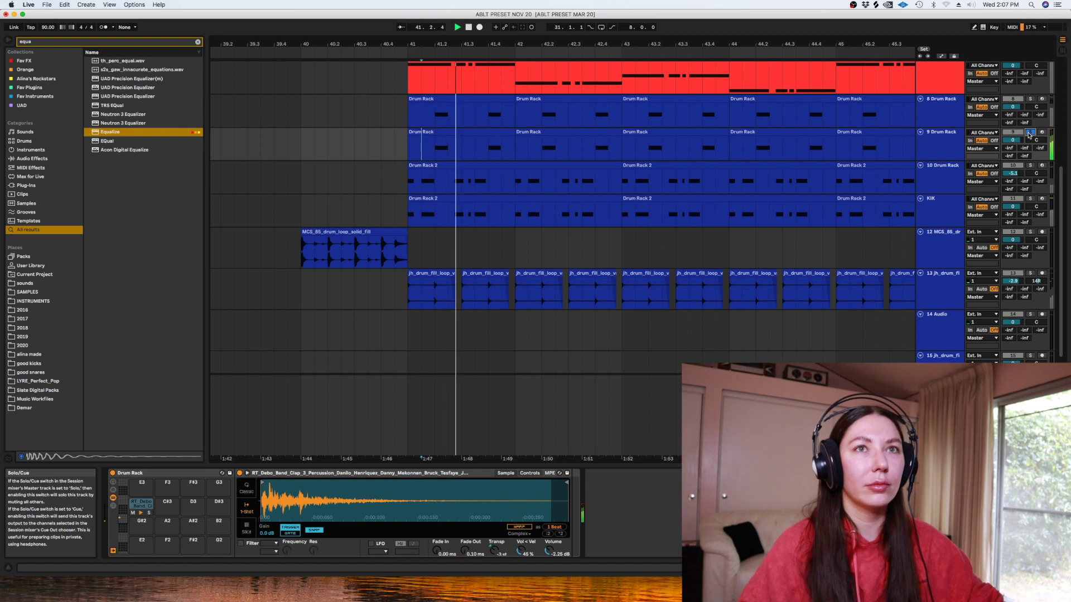
pyautogui.moveTo(549, 550); pyautogui.dragTo(548, 584)
# Look through the drum samples in the Splice app and switch to the Splice website in Chrome
pyautogui.click(615, 361)
pyautogui.scroll(-5, 614, 360)
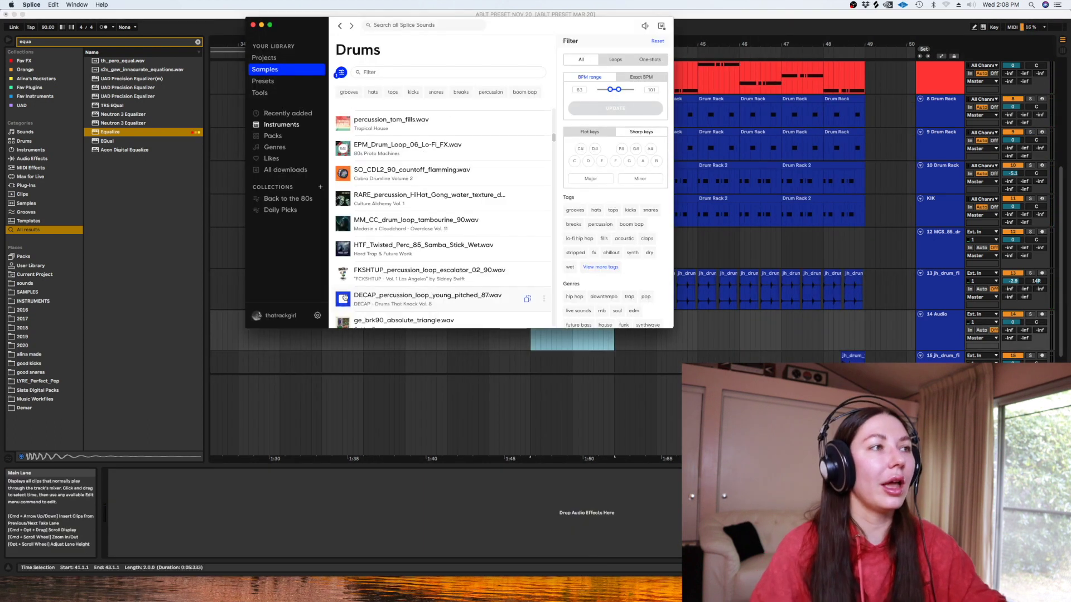
pyautogui.click(321, 462)
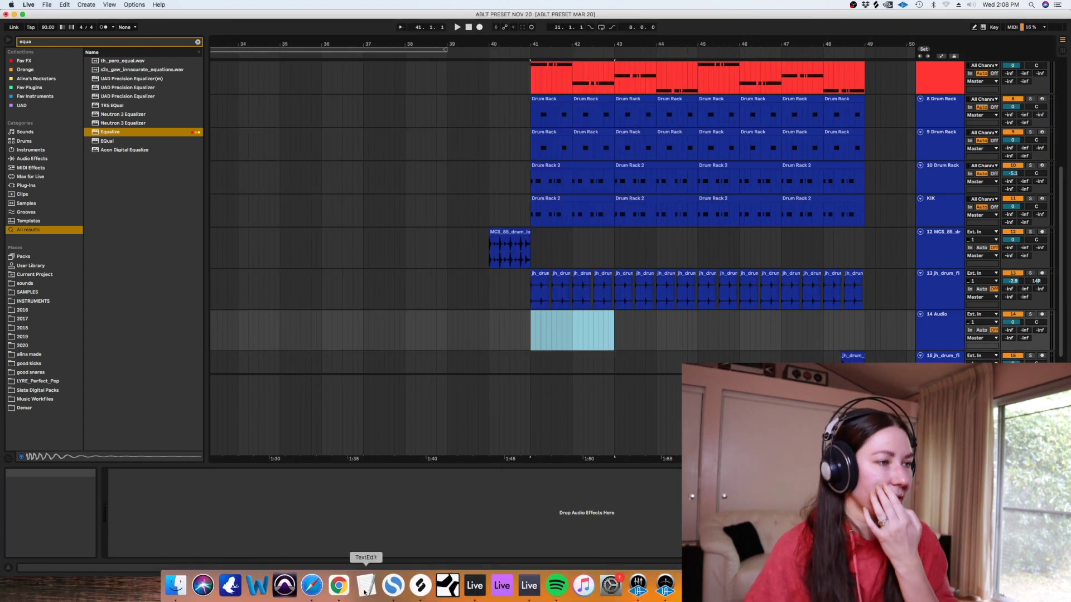
pyautogui.click(338, 592)
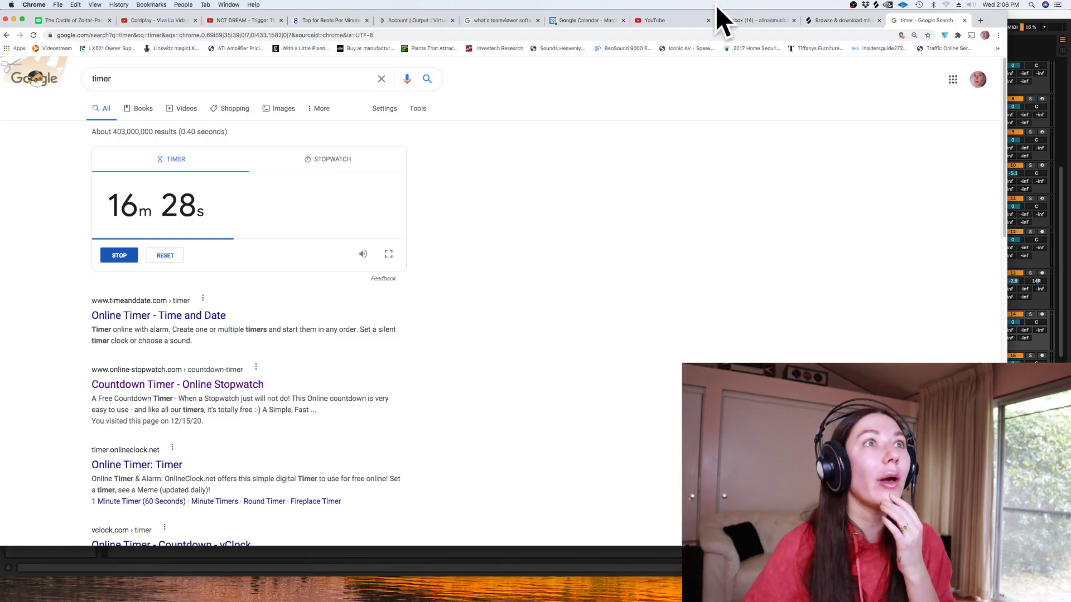
pyautogui.click(824, 20)
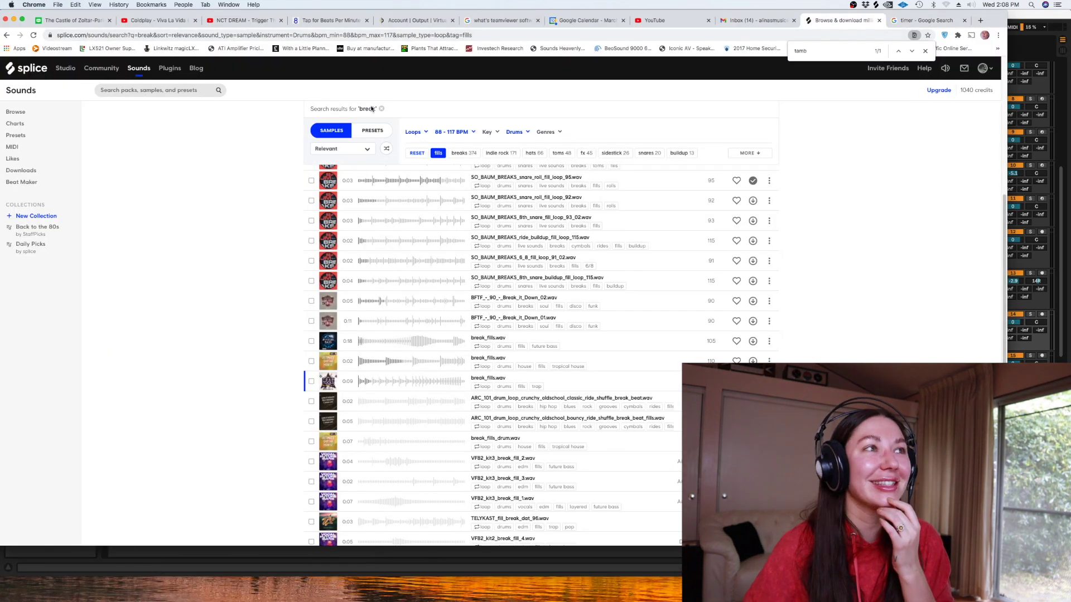
# Search Splice Sounds for "tamb" and limit the results to 84–112 BPM
pyautogui.click(128, 91)
pyautogui.write('tamb')
pyautogui.press('Return')
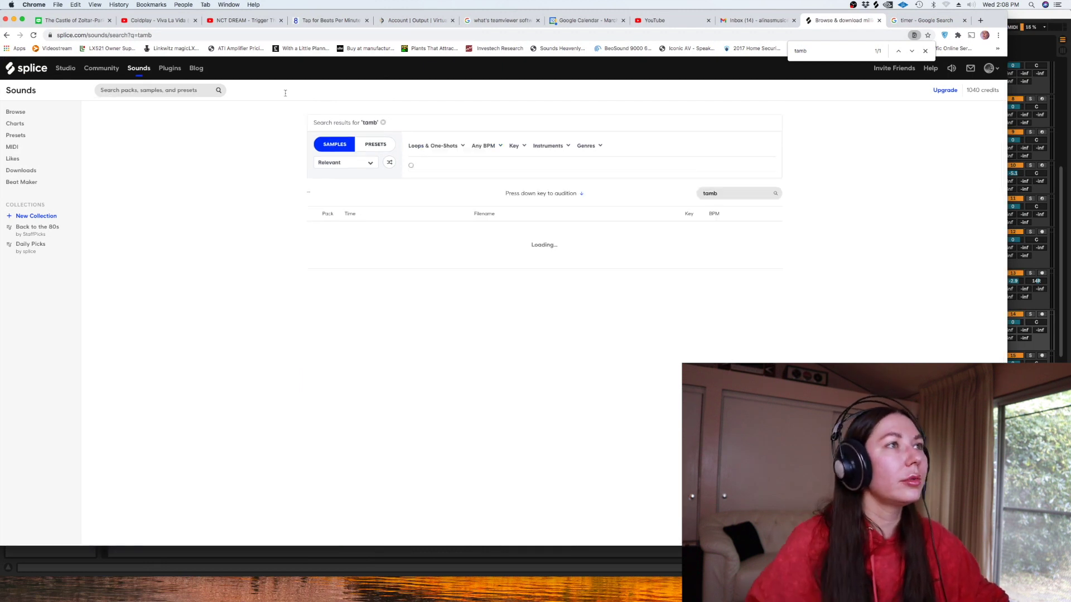
pyautogui.click(480, 146)
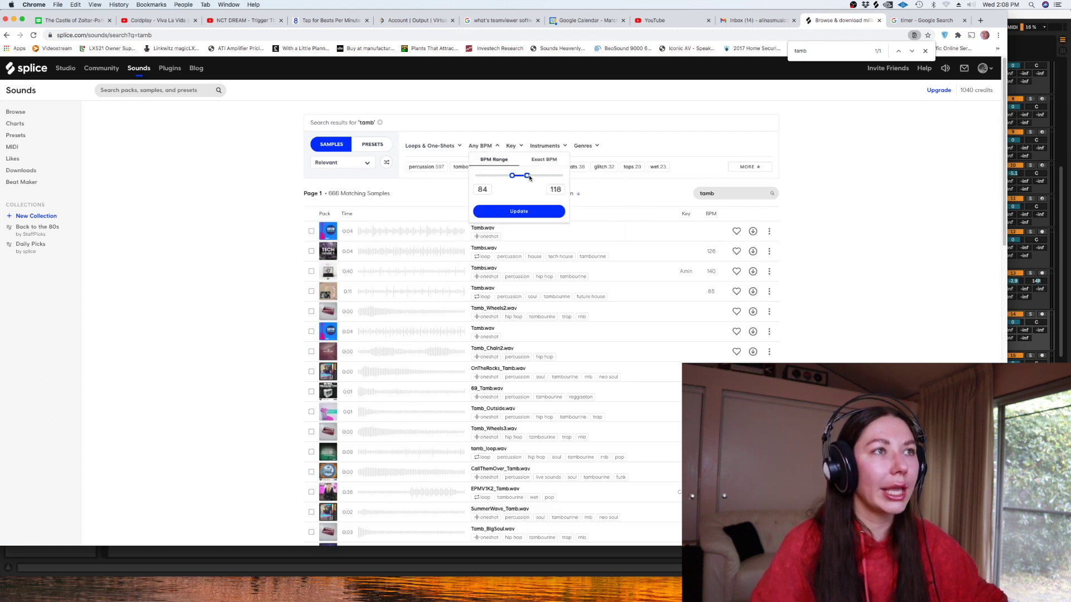
pyautogui.click(518, 212)
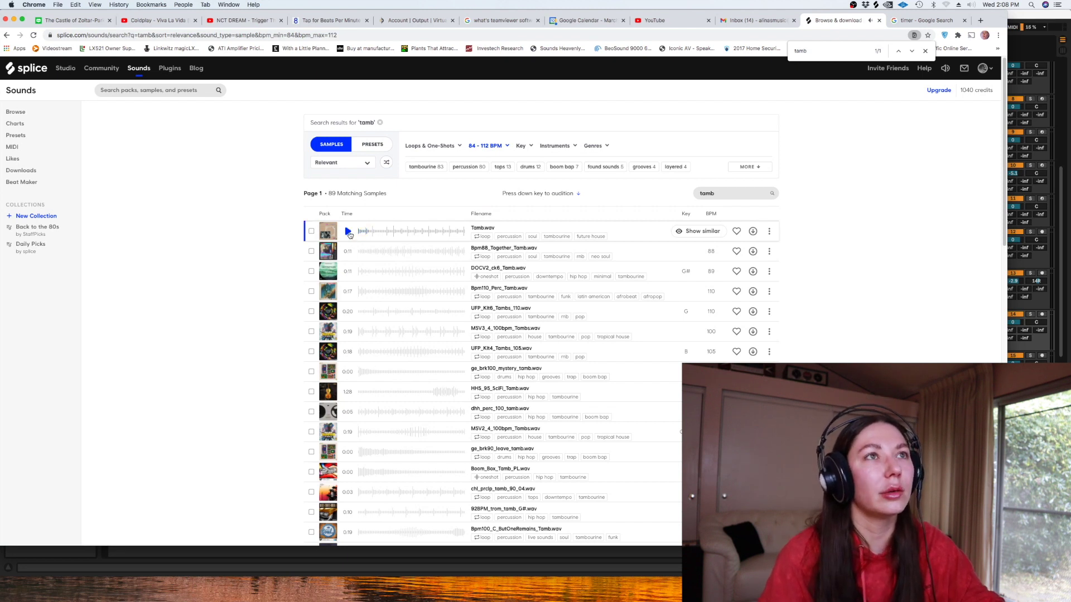
# Audition the tambourine results, download dhh_perc_100_tamb.wav and switch back to Ableton Live
pyautogui.press('Down')
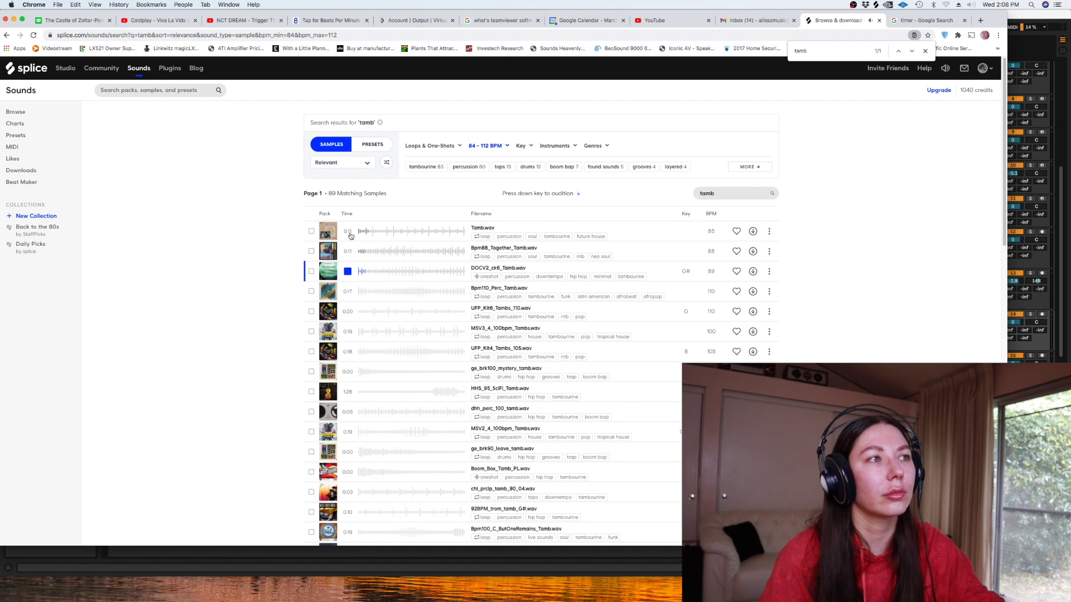
pyautogui.press('Down')
pyautogui.press('Down')
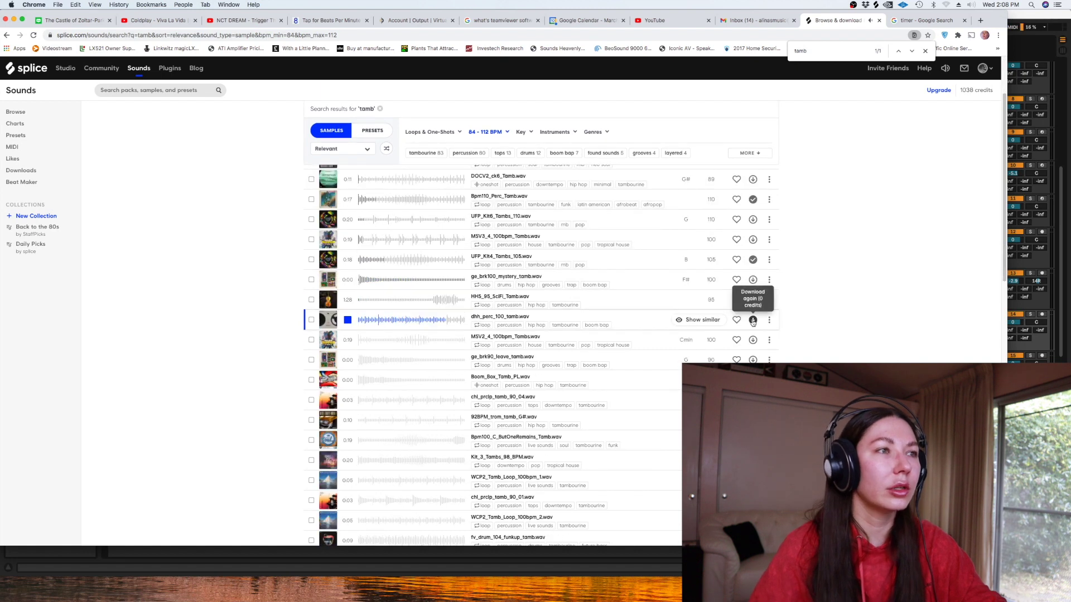
pyautogui.click(348, 320)
pyautogui.press('super+Tab')
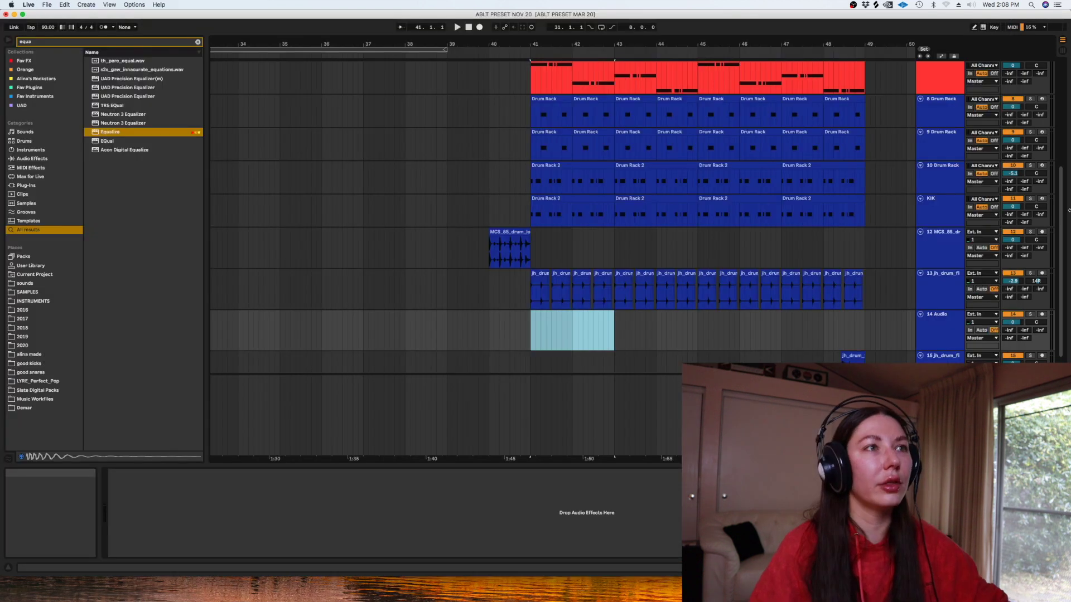
# Place the dhh_perc_100_tamb.wav loop at bar 41 on track 14 and set the track volume to -3.2 dB
pyautogui.click(198, 44)
pyautogui.write('dhh per')
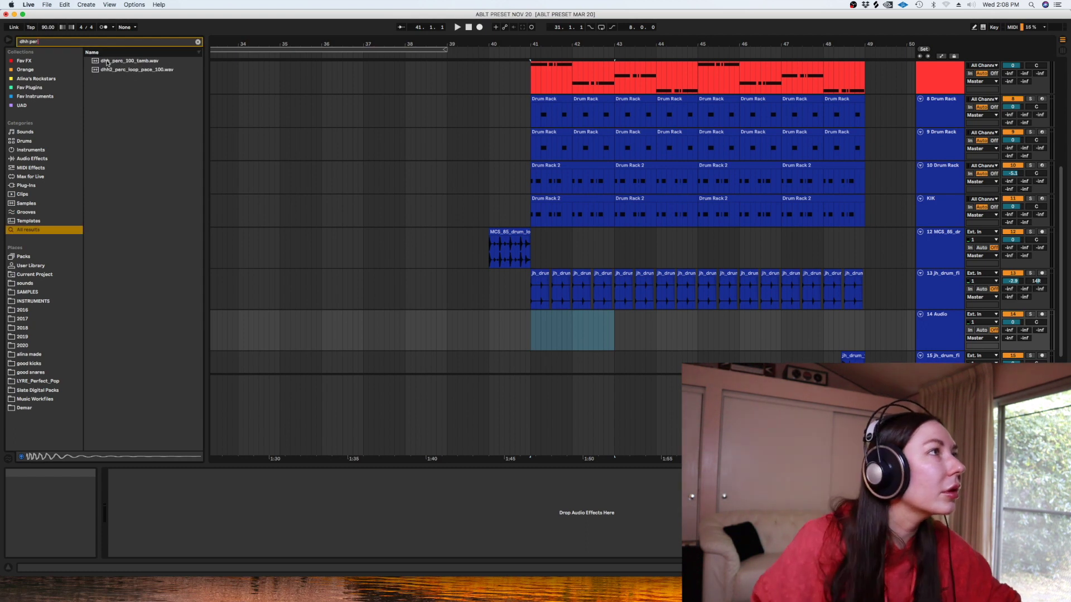
pyautogui.click(119, 63)
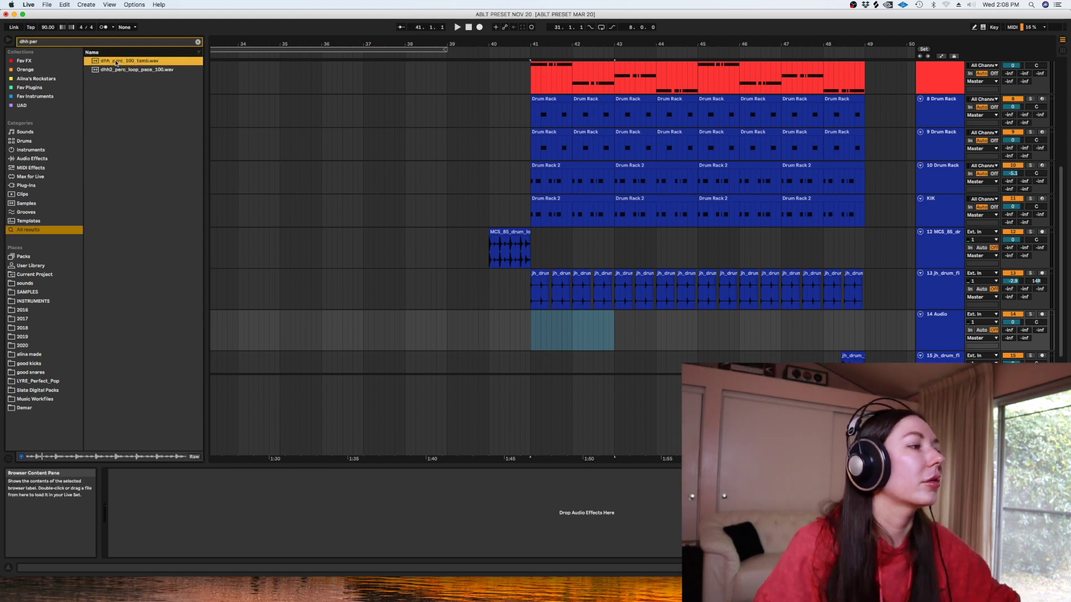
pyautogui.click(116, 70)
pyautogui.click(114, 60)
pyautogui.moveTo(115, 61); pyautogui.dragTo(533, 337)
pyautogui.press('space')
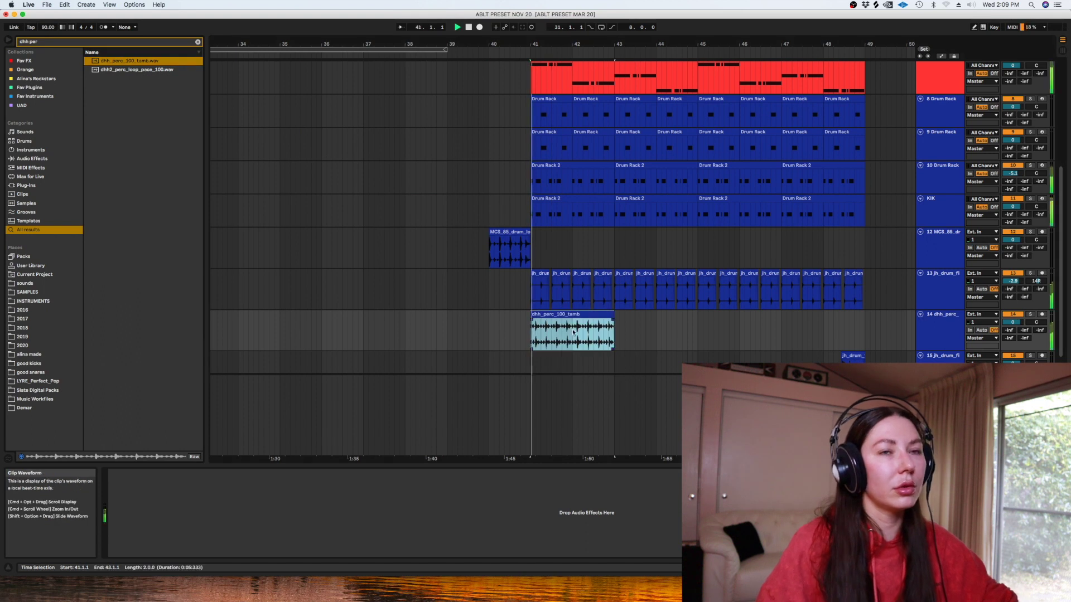
pyautogui.moveTo(1012, 322); pyautogui.dragTo(1012, 335)
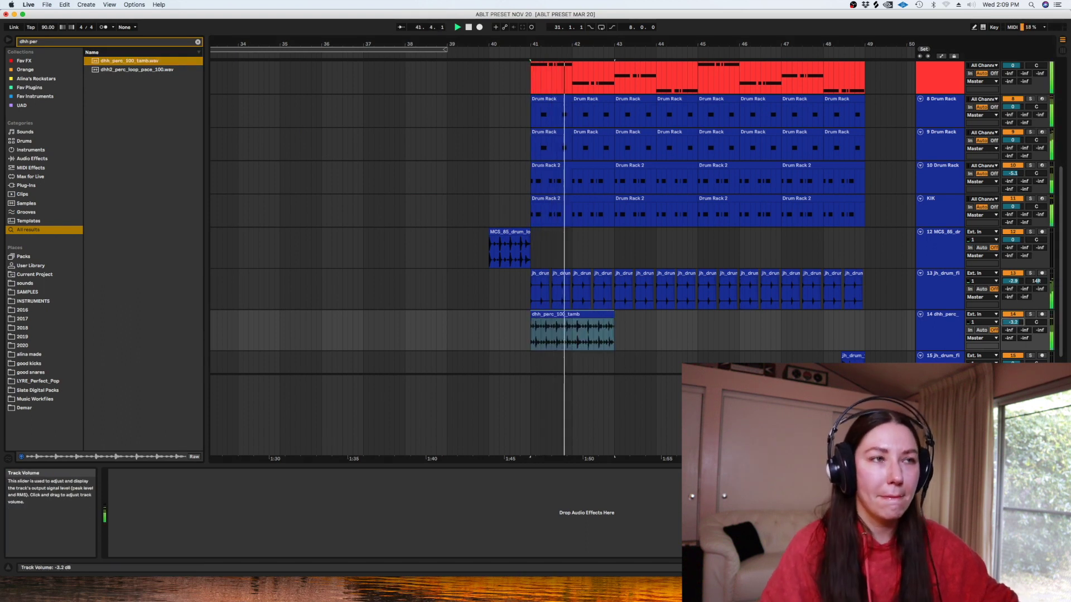
# Examine the tambourine clip's hits against the grid in the arrangement and in the sample editor
pyautogui.click(556, 316)
pyautogui.press('z')
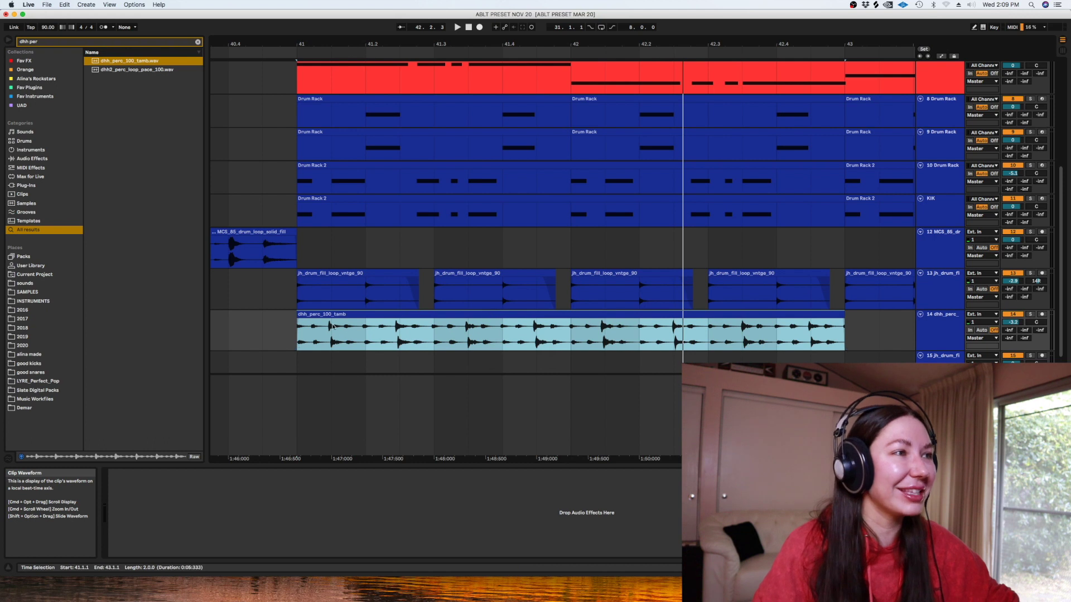
pyautogui.rightClick(301, 341)
pyautogui.click(349, 318)
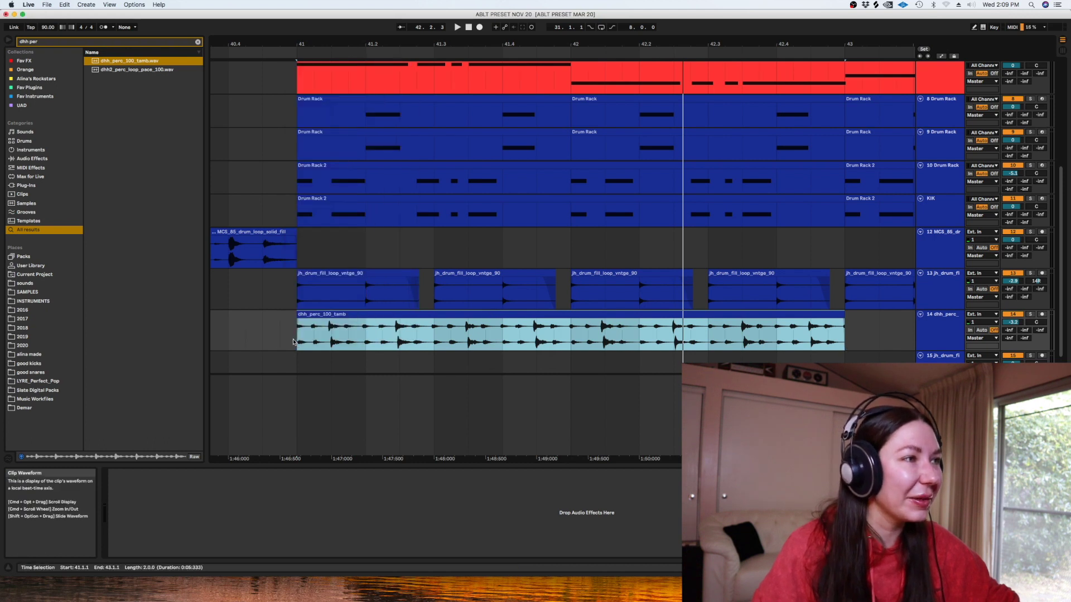
pyautogui.click(320, 316)
pyautogui.doubleClick(321, 315)
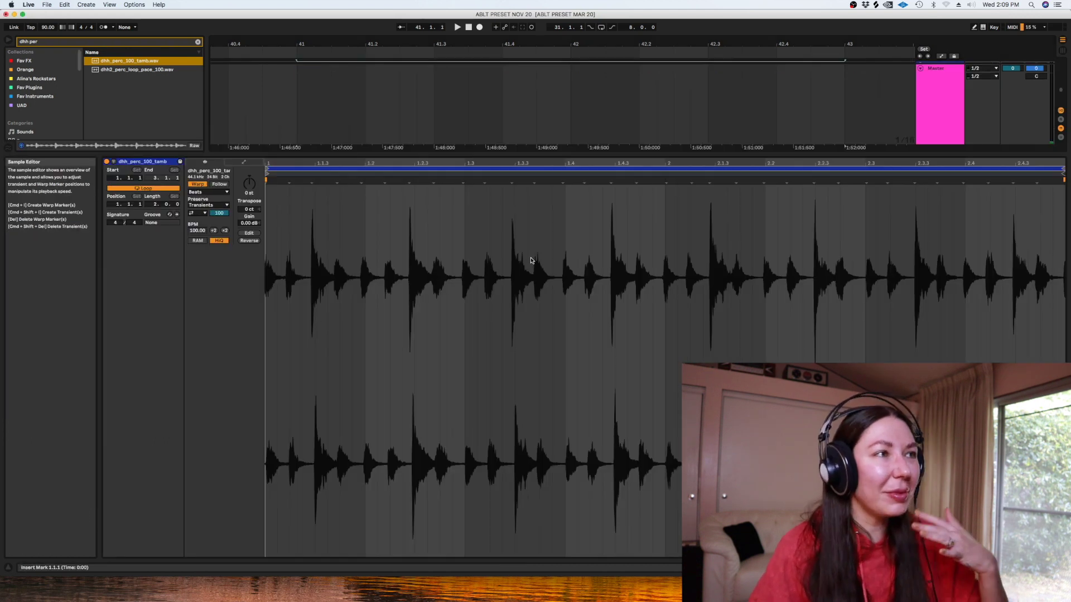
pyautogui.click(283, 286)
pyautogui.hotkey('shift', 'Tab')
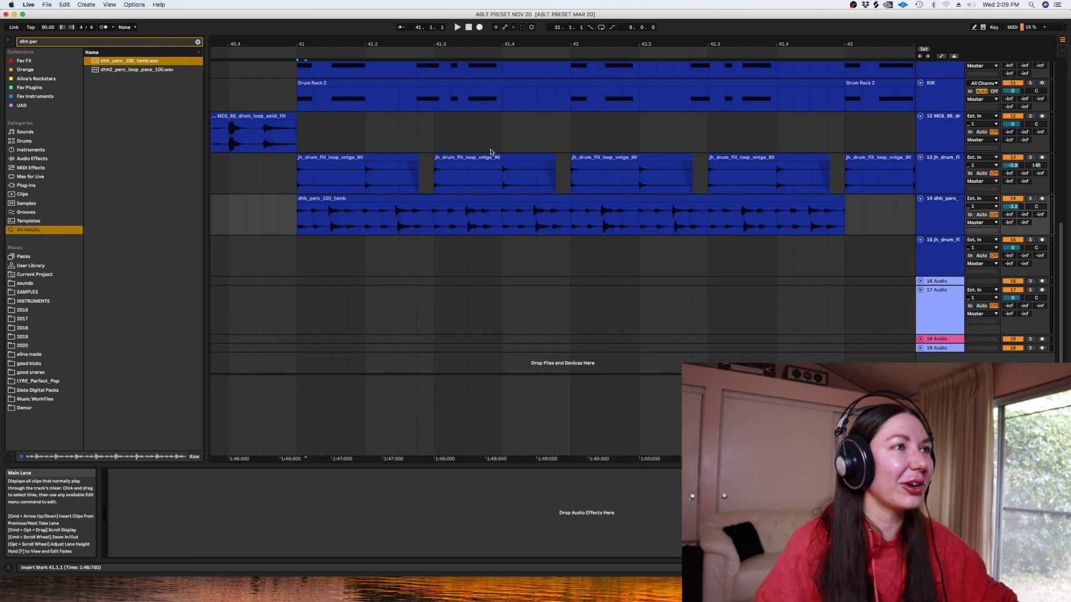
# Consolidate bar 41 of the tambourine loop into its own clip and play it in the sample editor
pyautogui.click(542, 205)
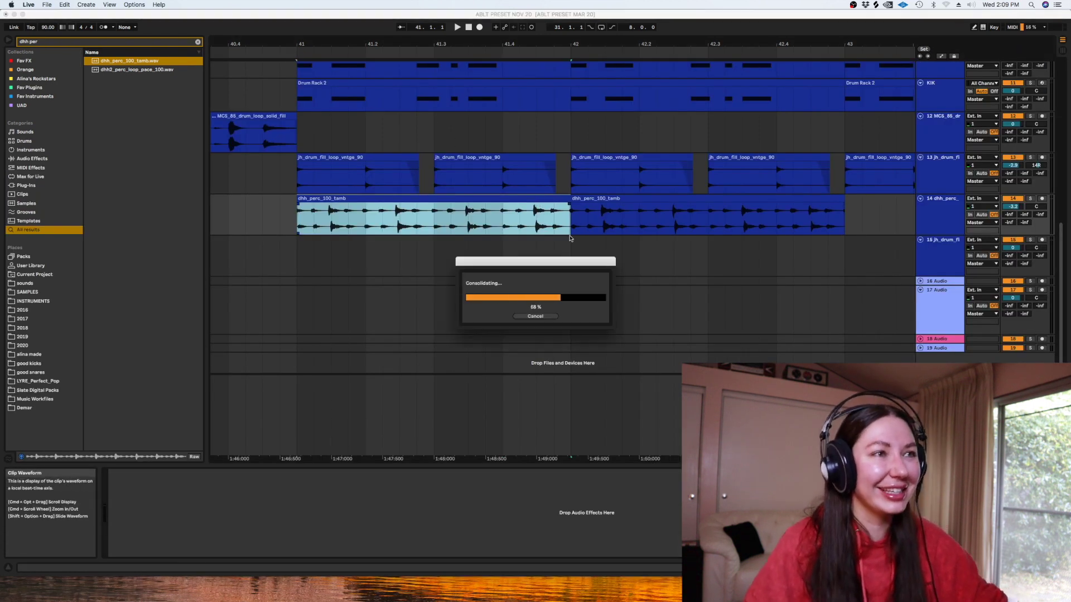
pyautogui.hotkey('shift', 'Tab')
pyautogui.press('space')
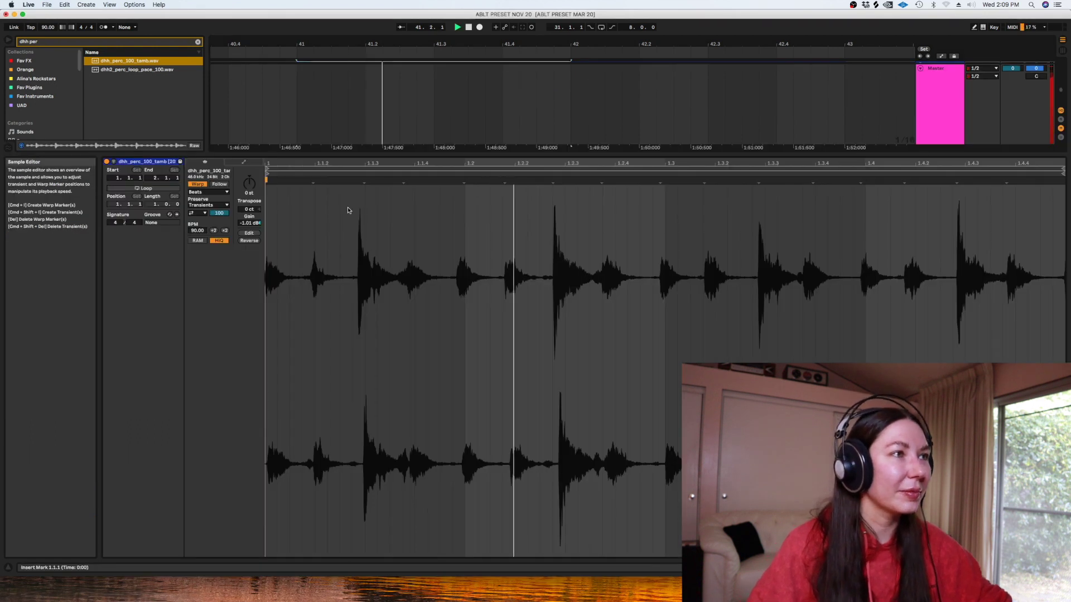
# Add and shift warp markers across the consolidated tambourine clip to retime its hits, checking against playback
pyautogui.moveTo(312, 183); pyautogui.dragTo(375, 180)
pyautogui.doubleClick(473, 180)
pyautogui.moveTo(472, 183); pyautogui.dragTo(471, 185)
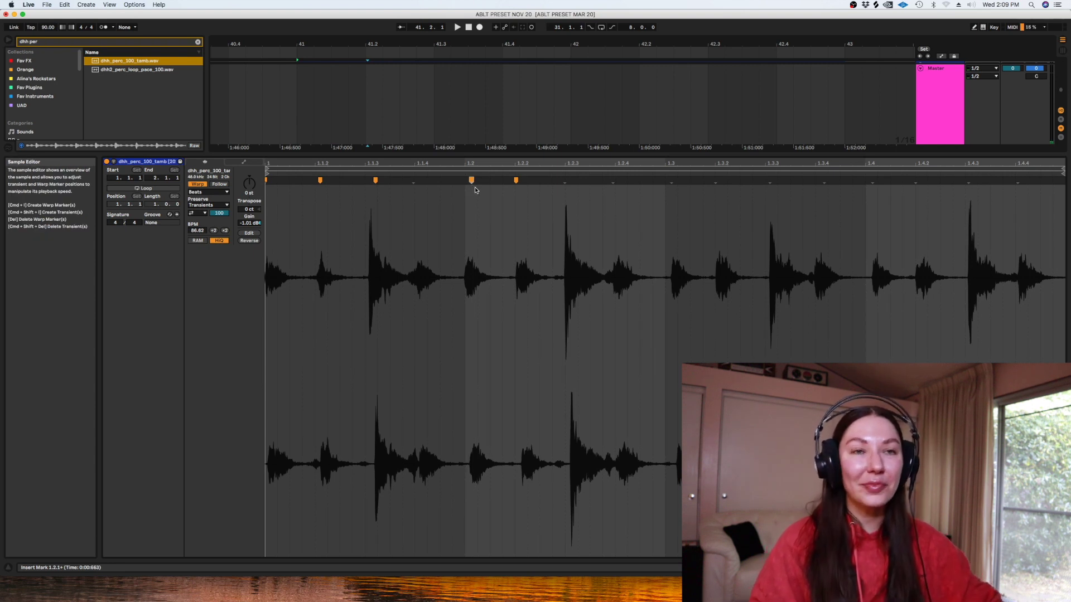
pyautogui.press('space')
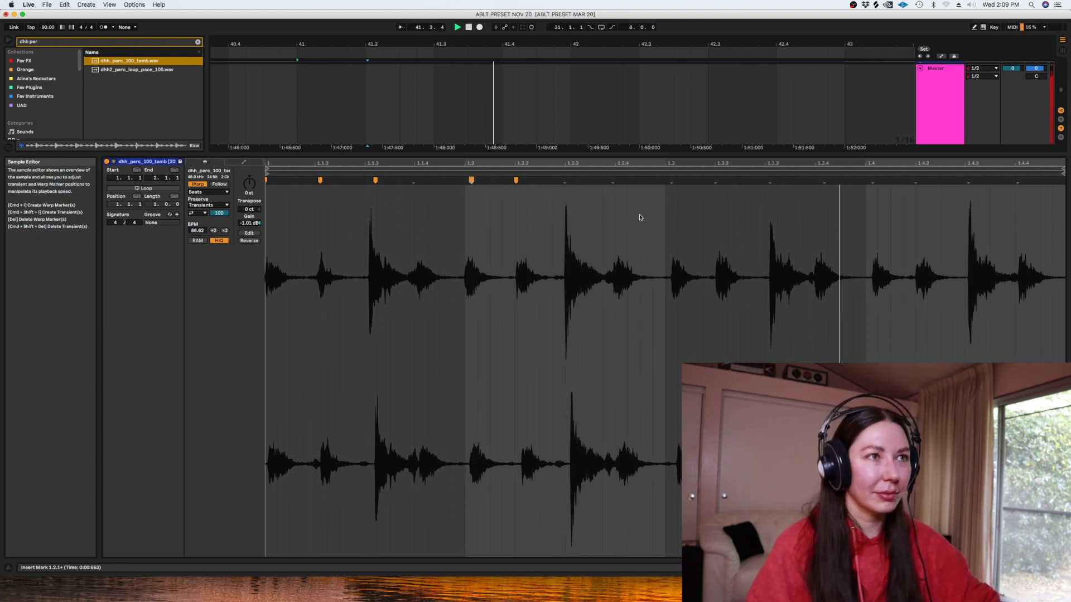
pyautogui.moveTo(612, 184); pyautogui.dragTo(616, 186)
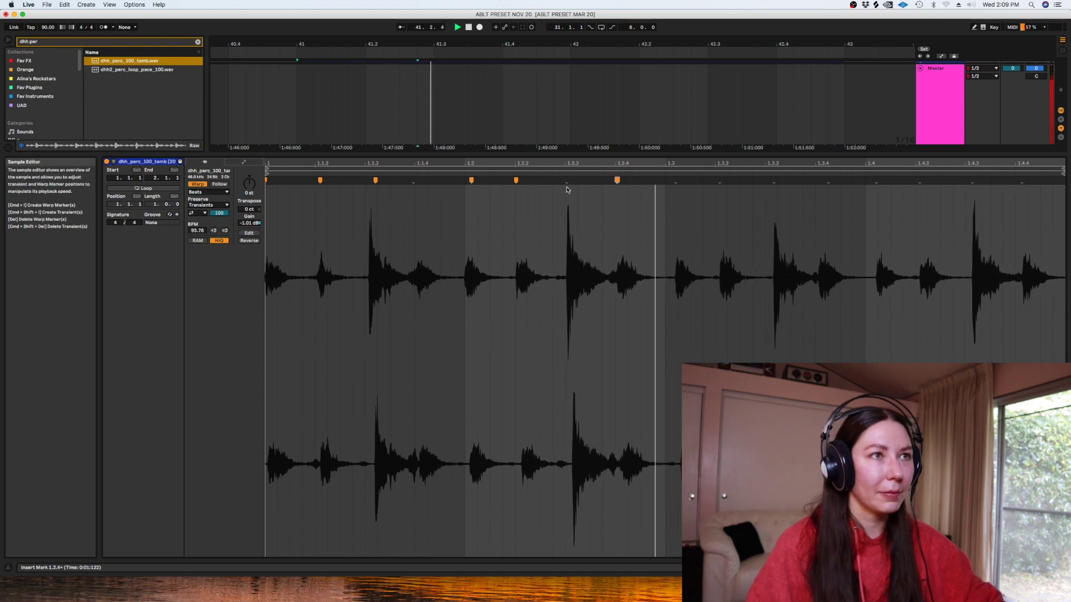
pyautogui.click(676, 182)
pyautogui.moveTo(676, 182)
pyautogui.mouseDown()
pyautogui.moveTo(667, 182)
pyautogui.moveTo(717, 182)
pyautogui.mouseUp()
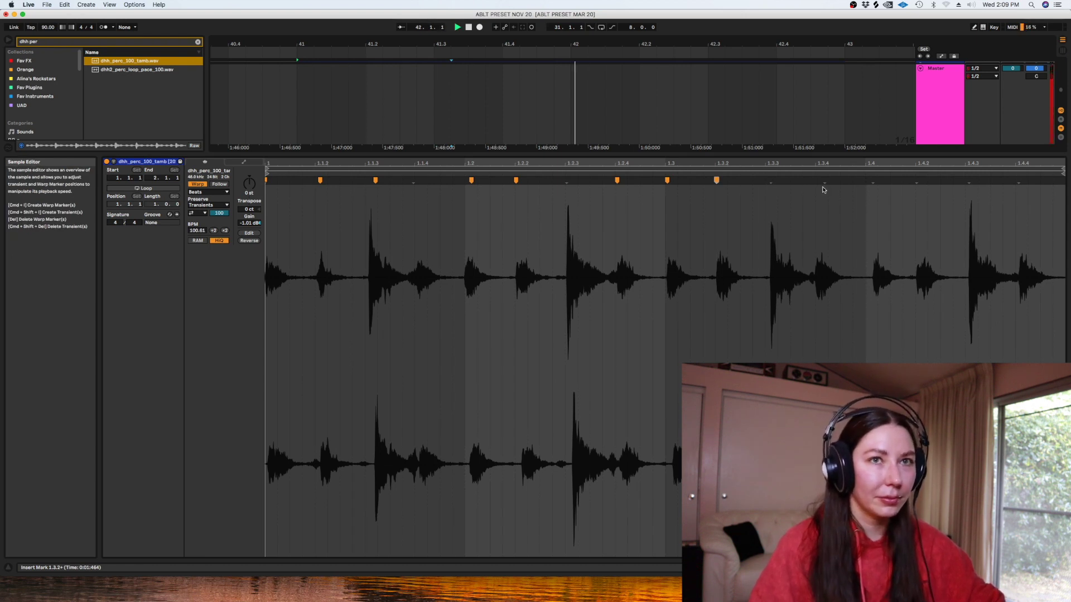
pyautogui.moveTo(873, 184); pyautogui.dragTo(915, 182)
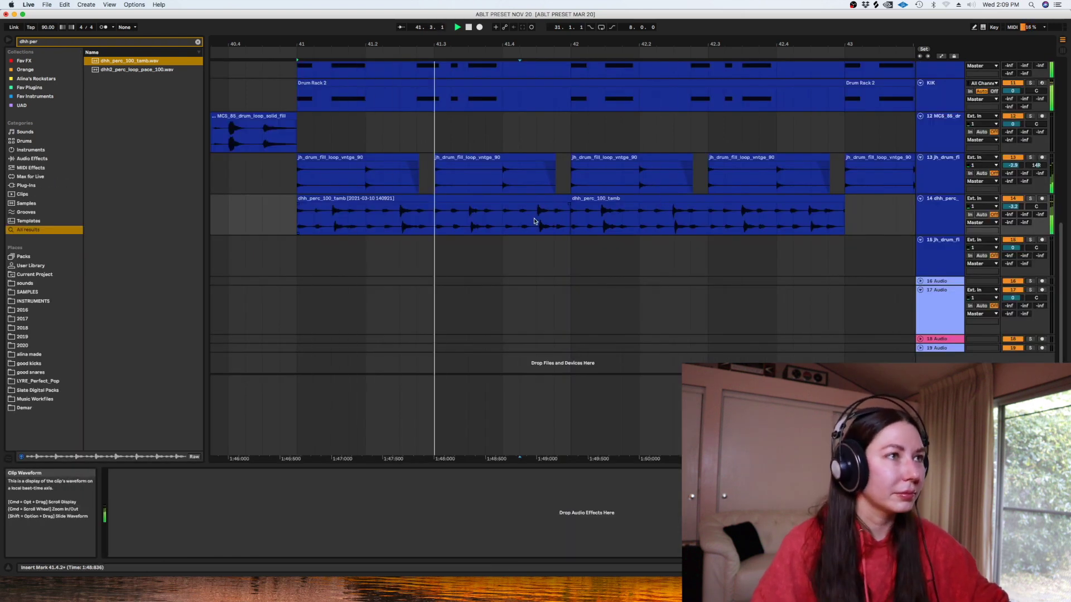
pyautogui.press('space')
# Duplicate the warped tambourine clip over bar 42 and loop bars 41 to 42
pyautogui.click(577, 199)
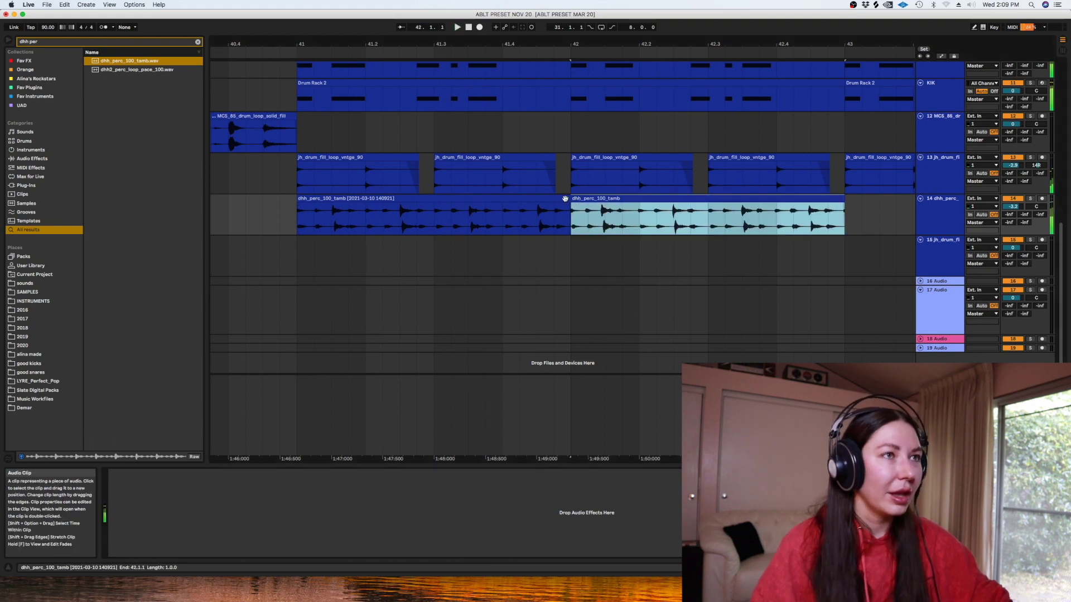
pyautogui.click(555, 199)
pyautogui.press('super+d')
pyautogui.keyDown('shift'); pyautogui.click(427, 196); pyautogui.keyUp('shift')
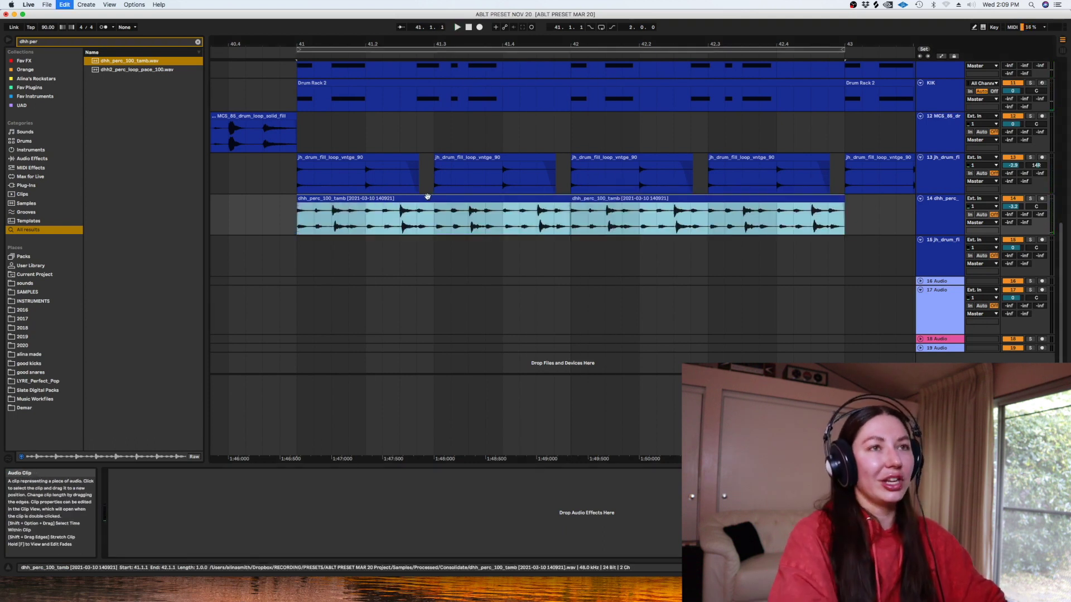
pyautogui.press('super+l')
# Load Ghz Wow Control 3 on tambourine track 14, choose the Damaged Tape preset and play the loop
pyautogui.click(197, 42)
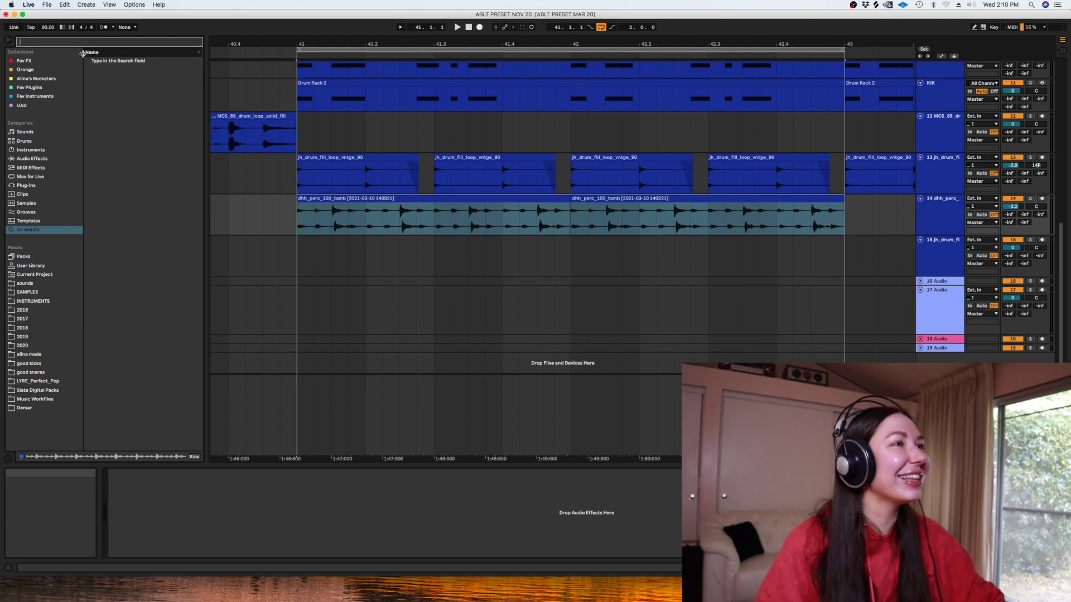
pyautogui.write('wow')
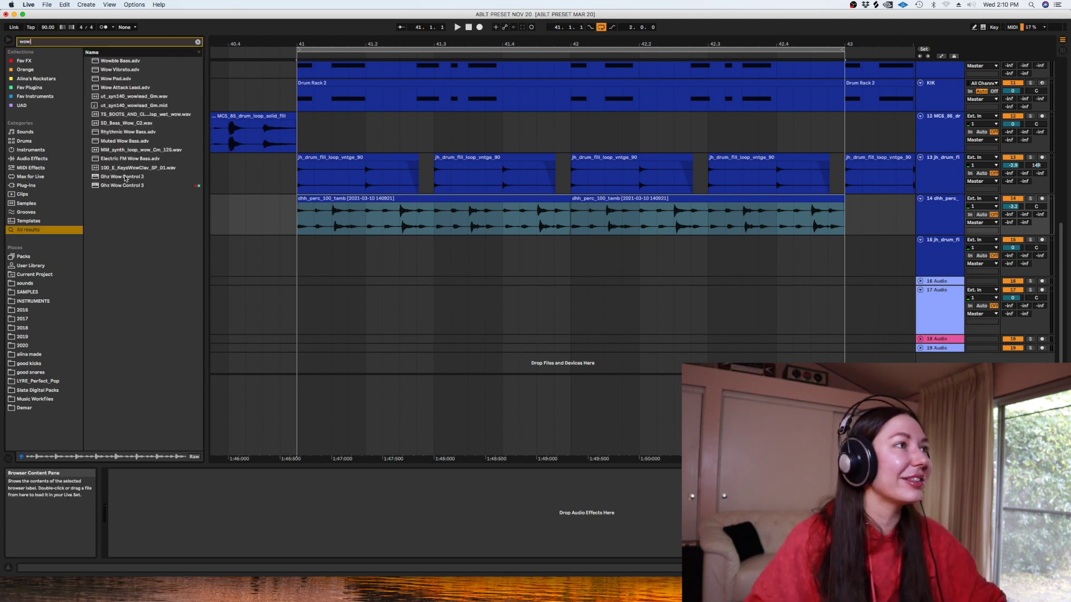
pyautogui.moveTo(125, 185); pyautogui.dragTo(288, 199)
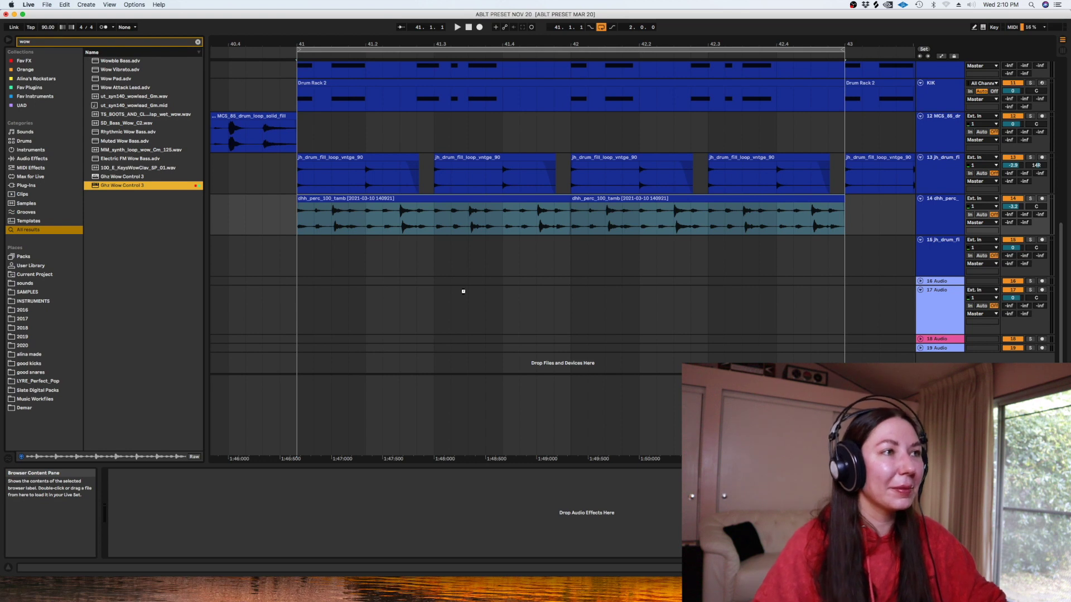
pyautogui.click(130, 209)
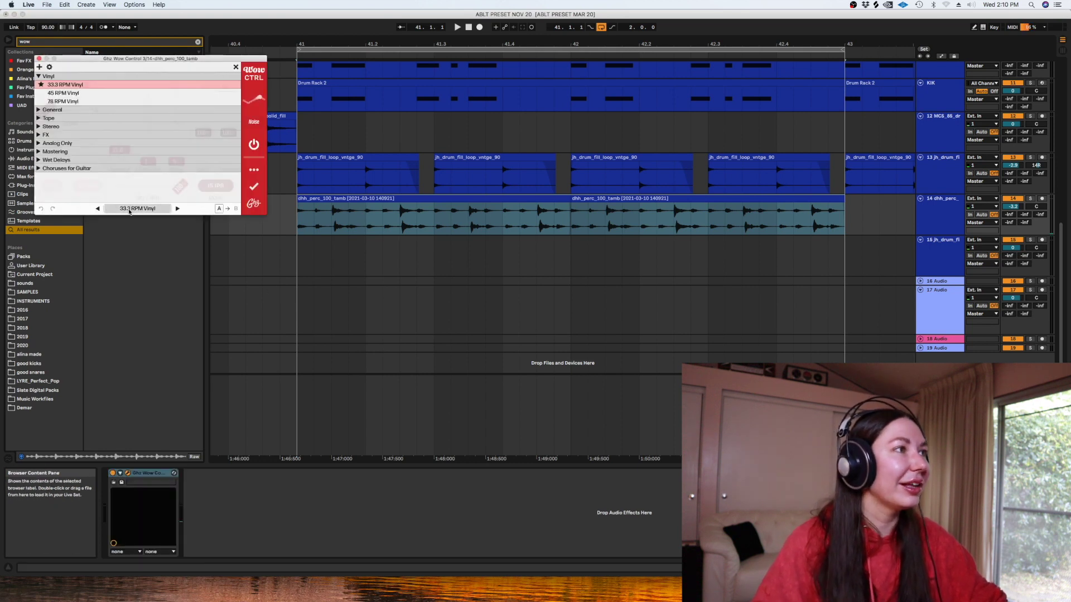
pyautogui.click(45, 117)
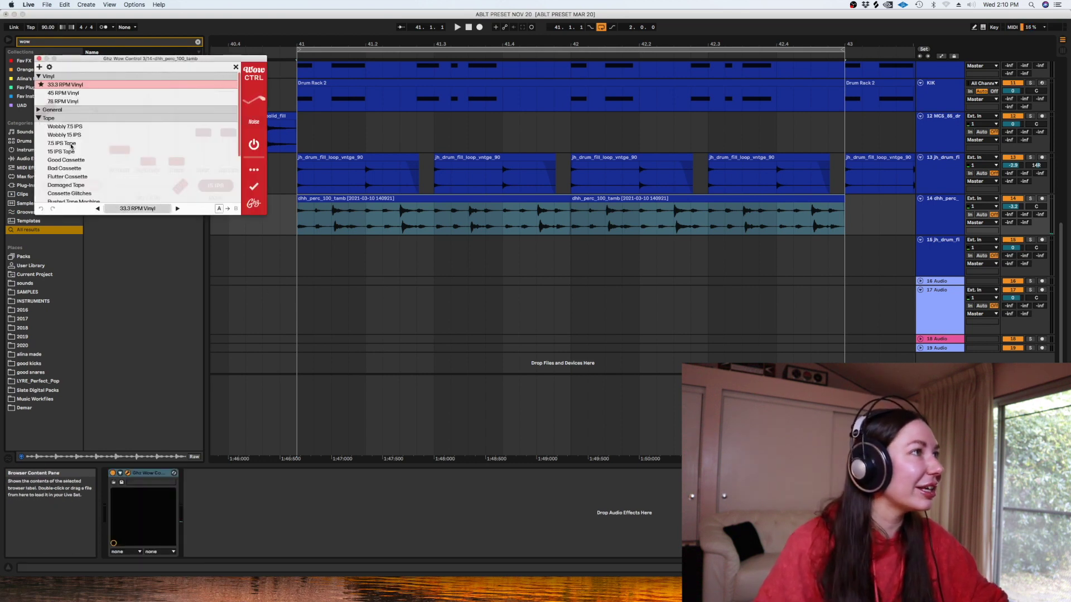
pyautogui.click(63, 185)
pyautogui.press('space')
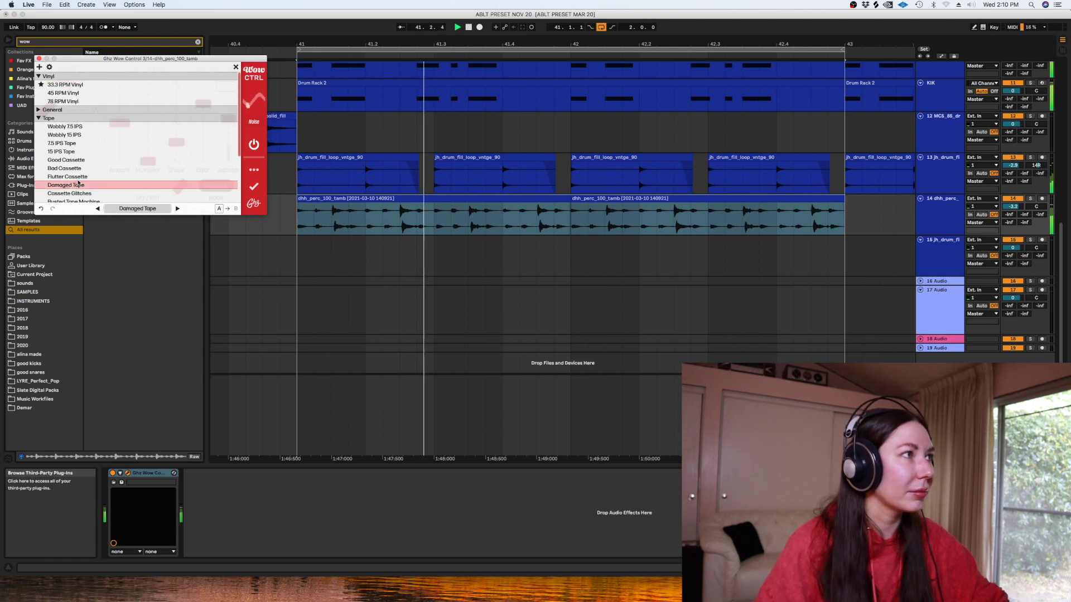
# Switch the tambourine's Wow Control 3 preset to Flutter Cassette and close the plug-in window
pyautogui.click(76, 177)
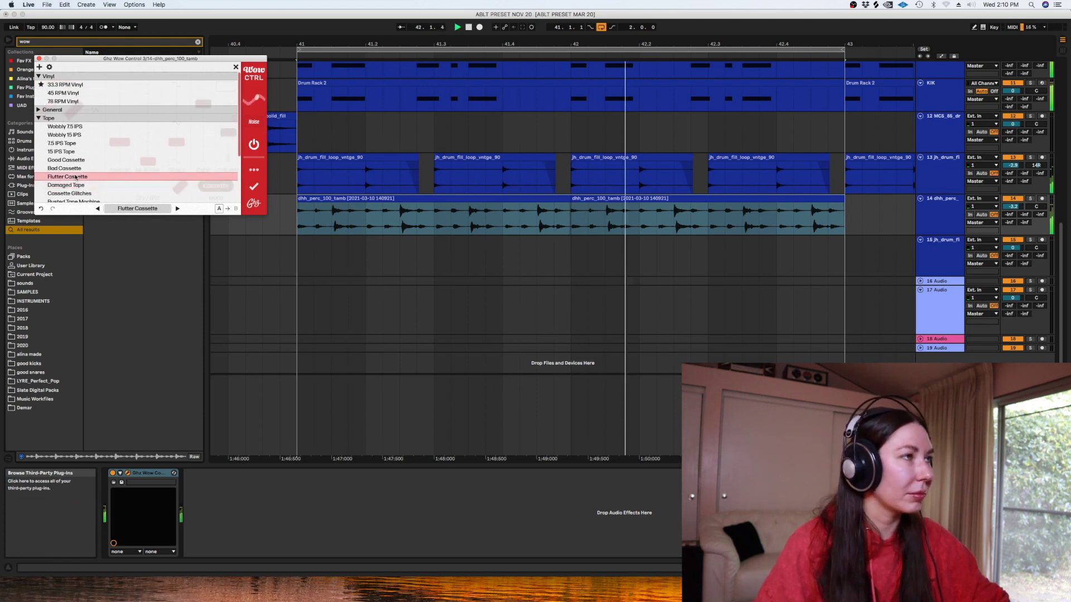
pyautogui.click(236, 67)
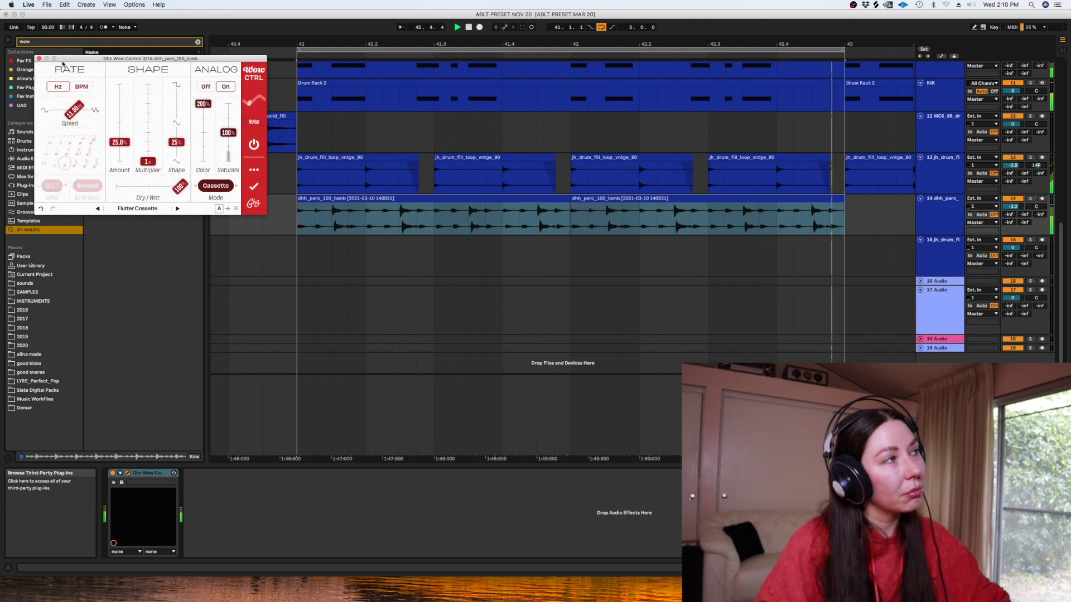
pyautogui.click(39, 59)
# Duplicate the two tambourine clips in bars 41 and 42 three times to fill track 14 through bar 48
pyautogui.click(878, 215)
pyautogui.scroll(-5, 881, 215)
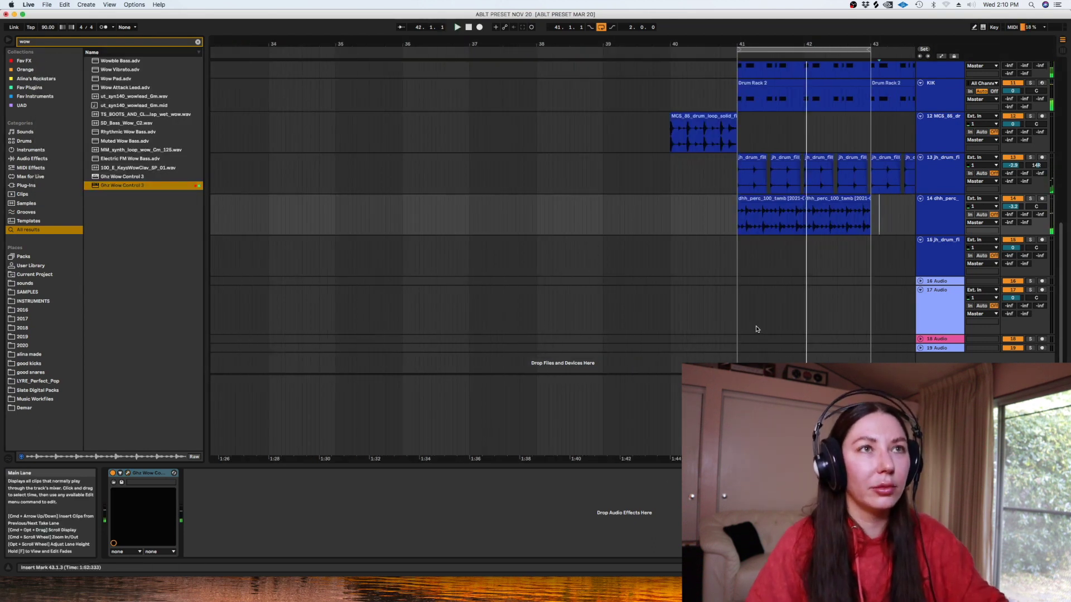
pyautogui.scroll(-3, 577, 326)
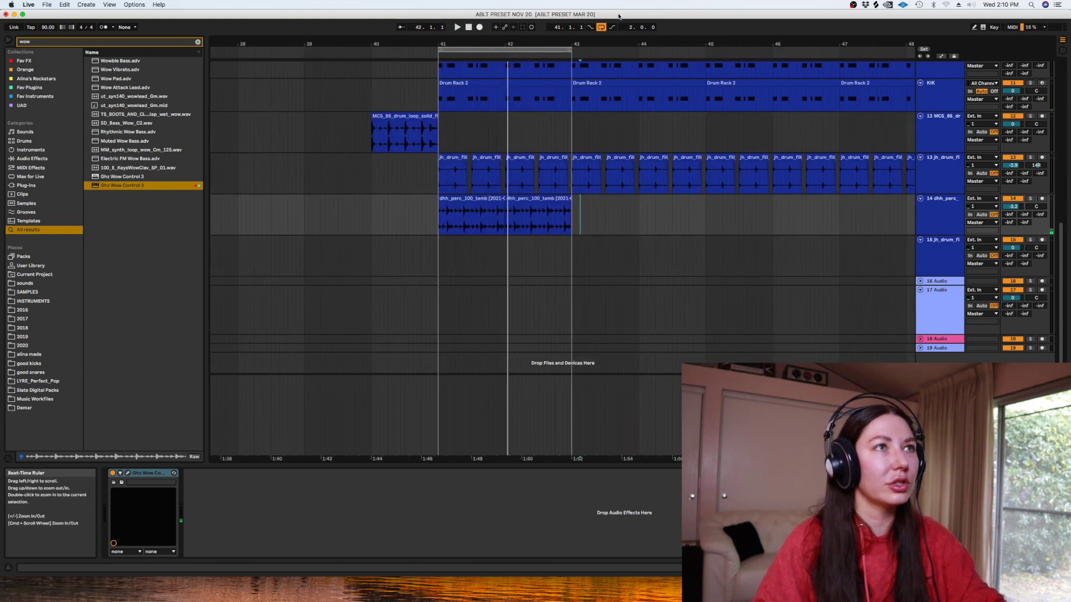
pyautogui.scroll(4, 1055, 185)
pyautogui.moveTo(1055, 185); pyautogui.dragTo(1054, 197)
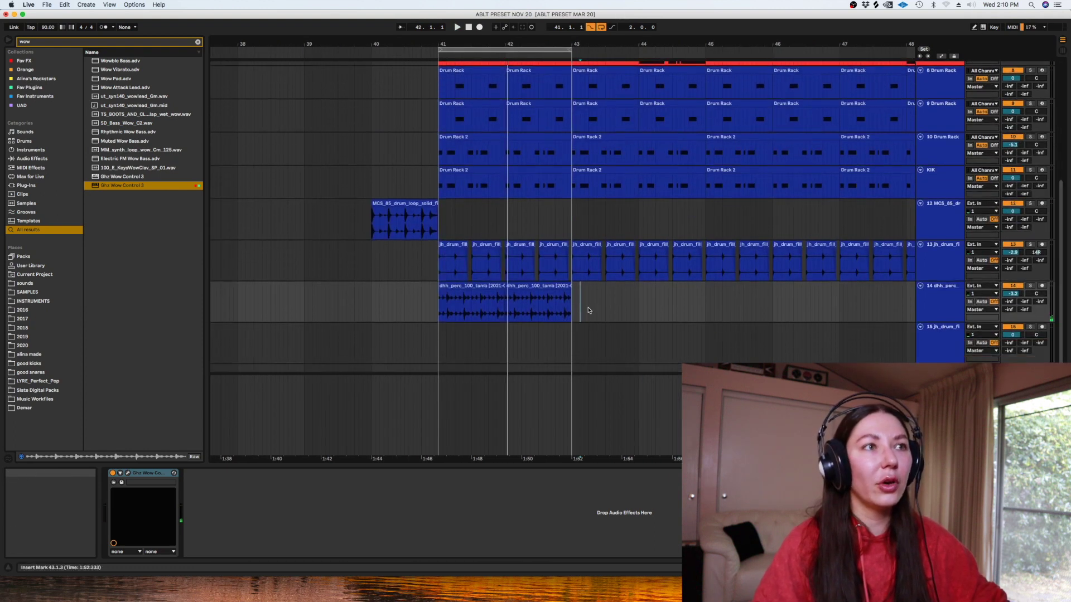
pyautogui.rightClick(593, 314)
pyautogui.click(676, 414)
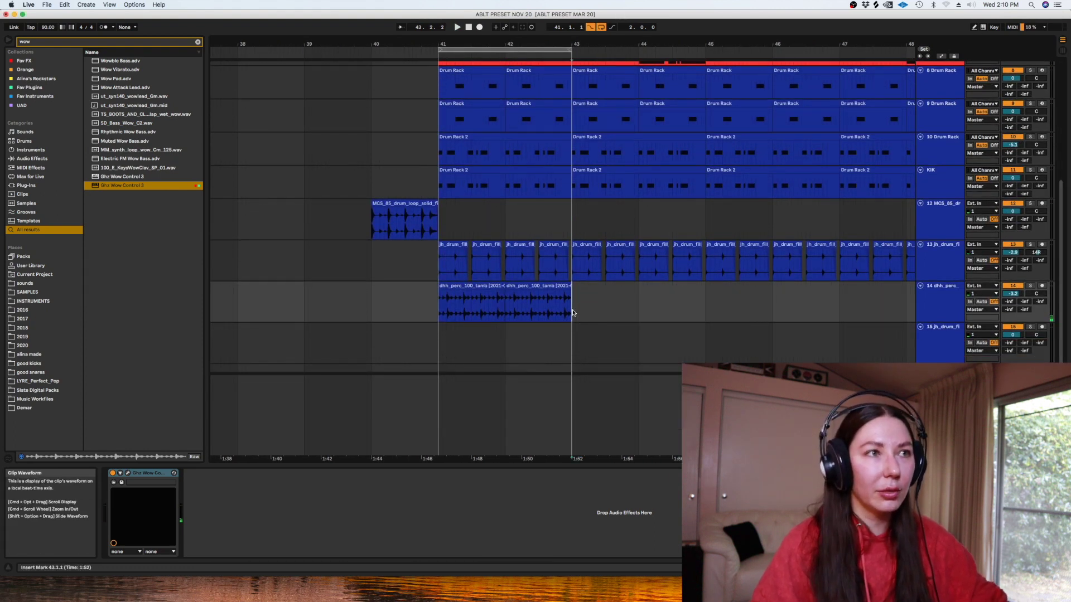
pyautogui.click(454, 313)
pyautogui.press('-')
pyautogui.press('-')
pyautogui.press('super+d')
pyautogui.press('super+d')
pyautogui.press('super+d')
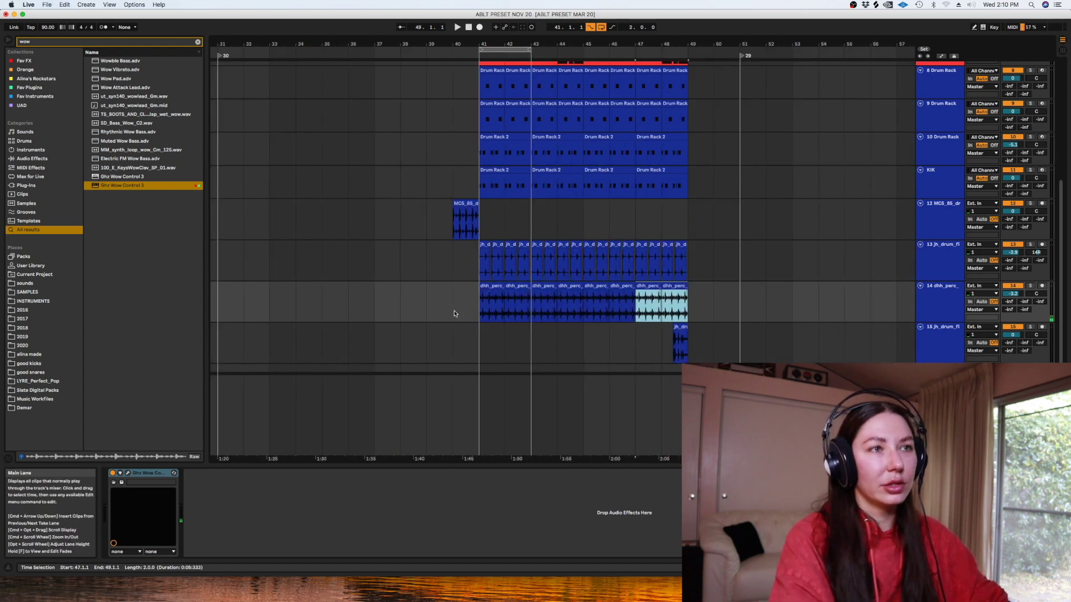
# Hide the device view below the arrangement and turn off loop playback and punch-in
pyautogui.click(408, 251)
pyautogui.press('alt+super+l')
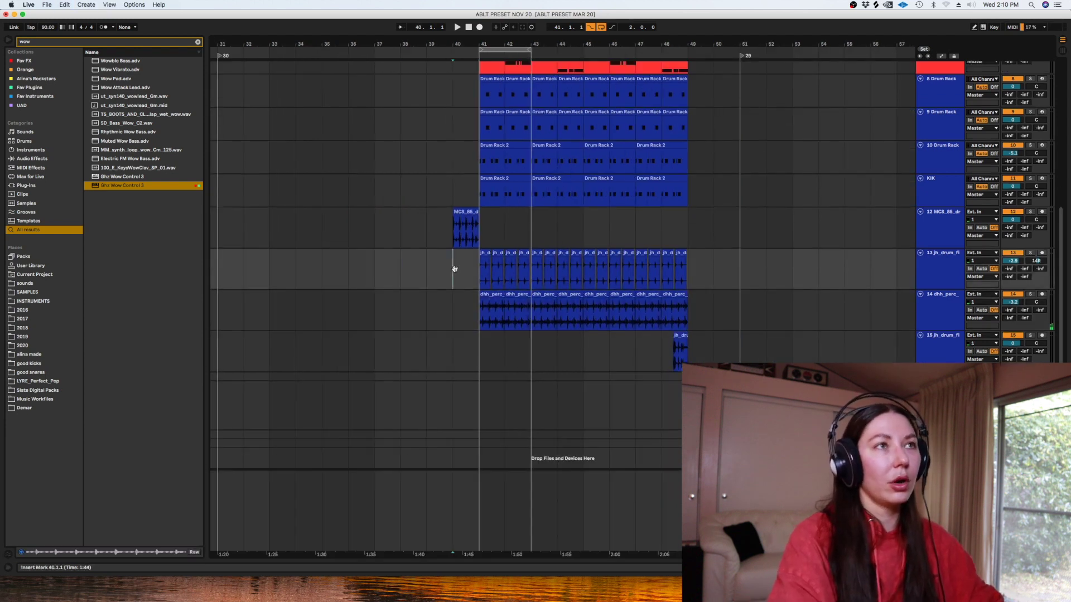
pyautogui.press('+')
pyautogui.press('+')
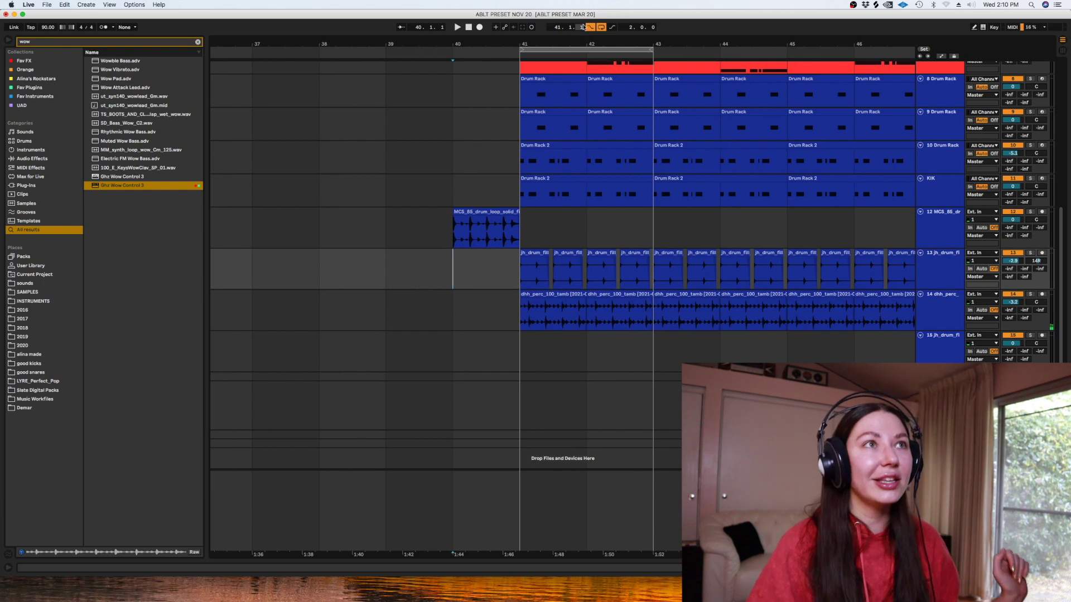
pyautogui.click(603, 28)
pyautogui.click(476, 274)
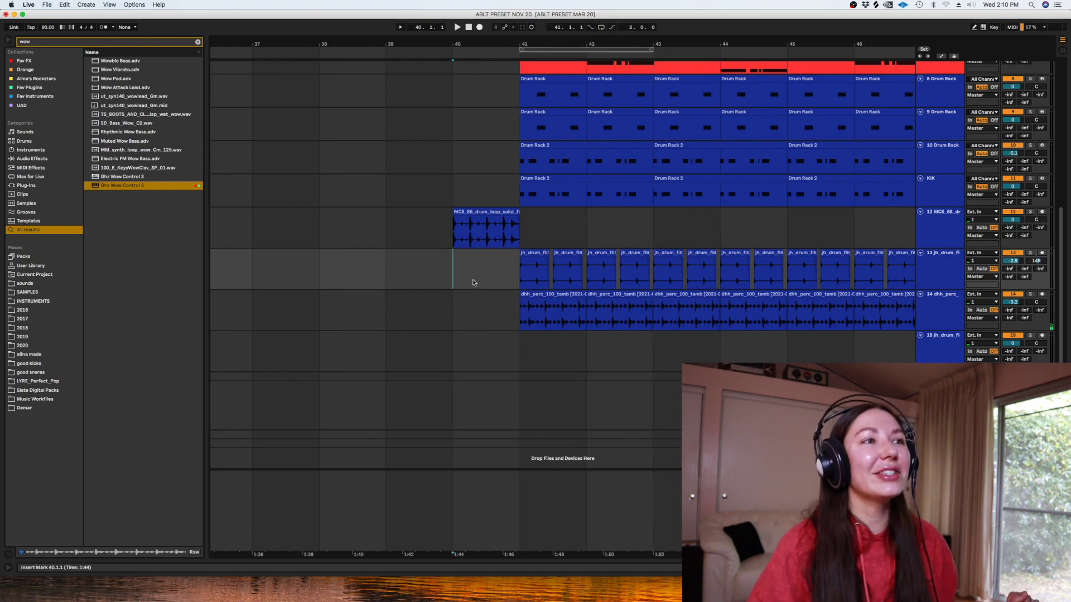
pyautogui.press('-')
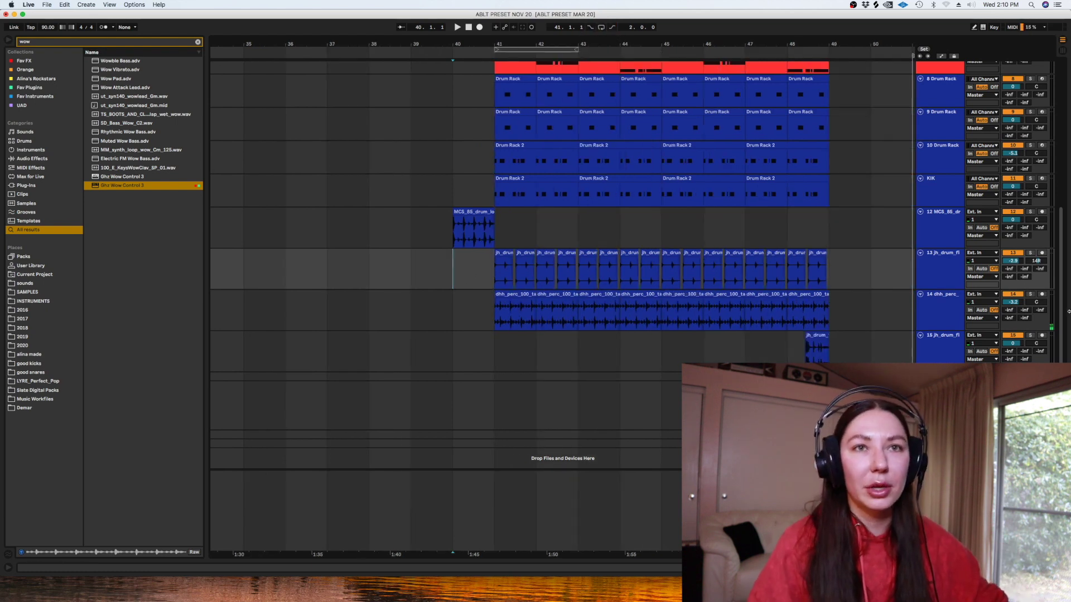
# Copy the pink Kontakt chord clip to bar 41, duplicate it to bar 45, and play the section from bar 41
pyautogui.scroll(5, 810, 238)
pyautogui.press('-')
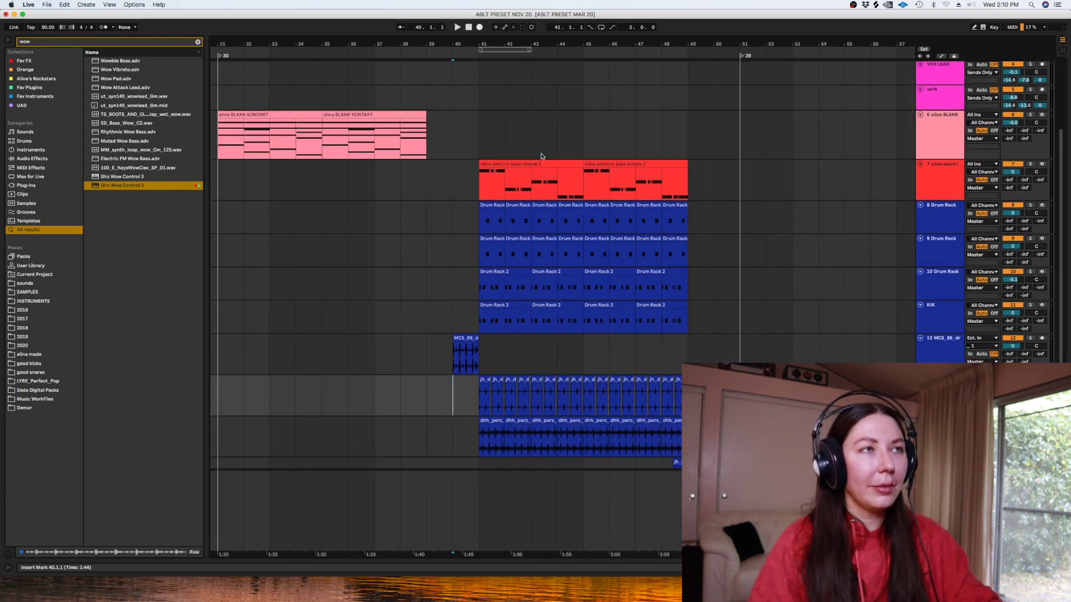
pyautogui.moveTo(338, 115); pyautogui.dragTo(509, 141)
pyautogui.press('super+d')
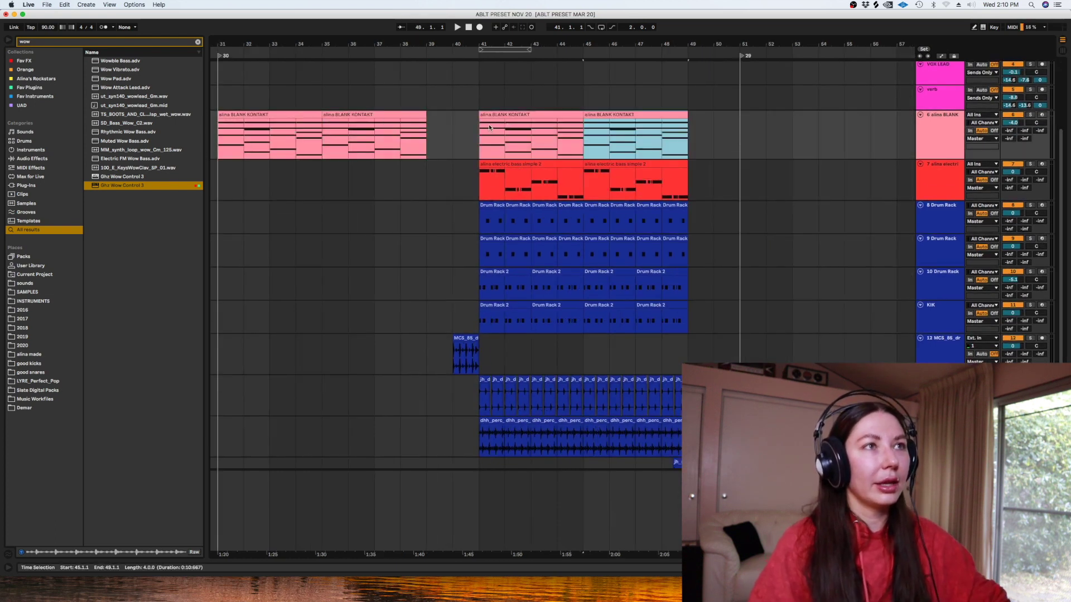
pyautogui.click(486, 133)
pyautogui.press('space')
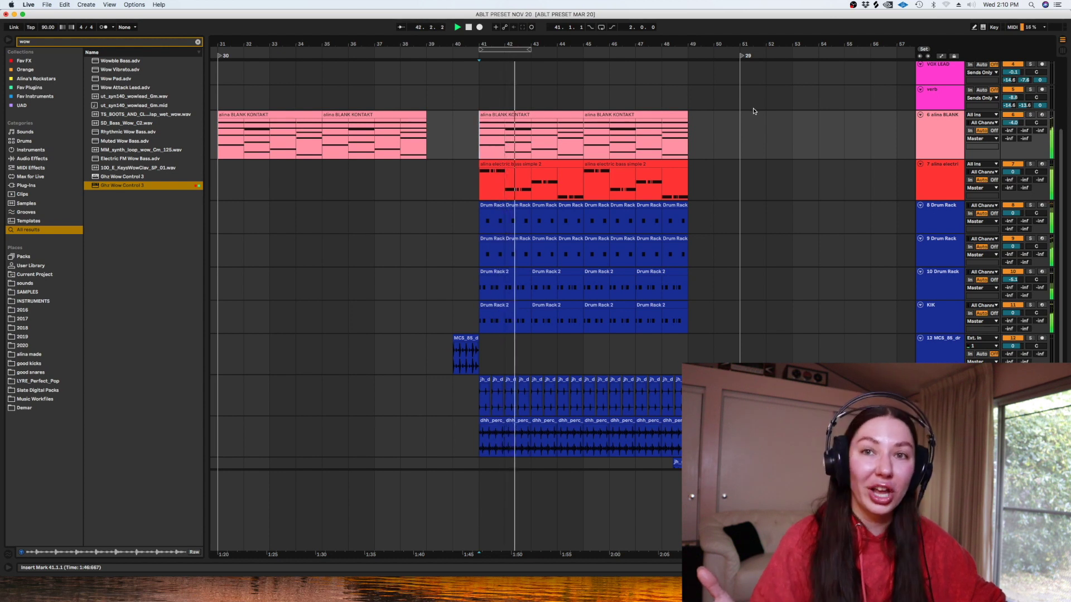
# Insert a MIDI track below the pink Kontakt track and load the upright old piano preset onto it
pyautogui.click(942, 119)
pyautogui.press('super+shift+t')
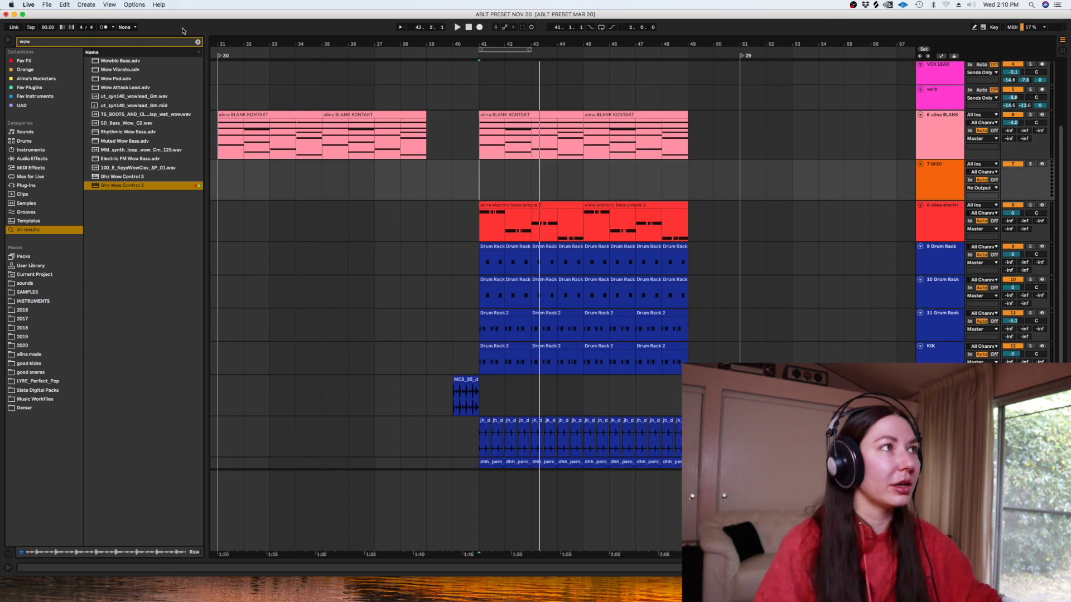
pyautogui.click(198, 42)
pyautogui.write('alina upright')
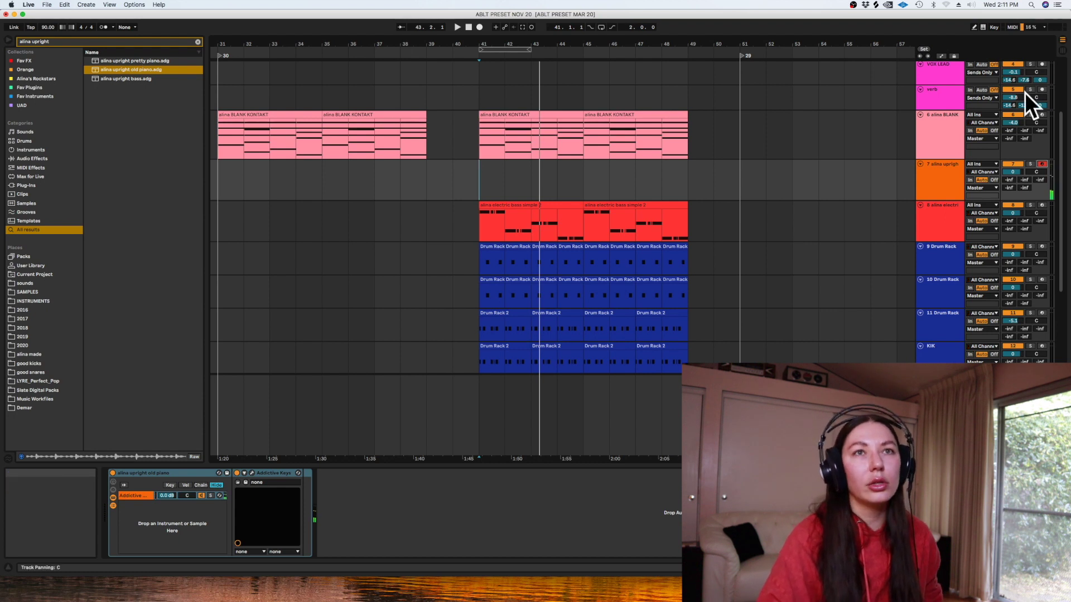
# Loop bars 41 to 49 and record a MIDI part on the upright piano track, starting from bar 40
pyautogui.keyDown('shift'); pyautogui.click(477, 191); pyautogui.keyUp('shift')
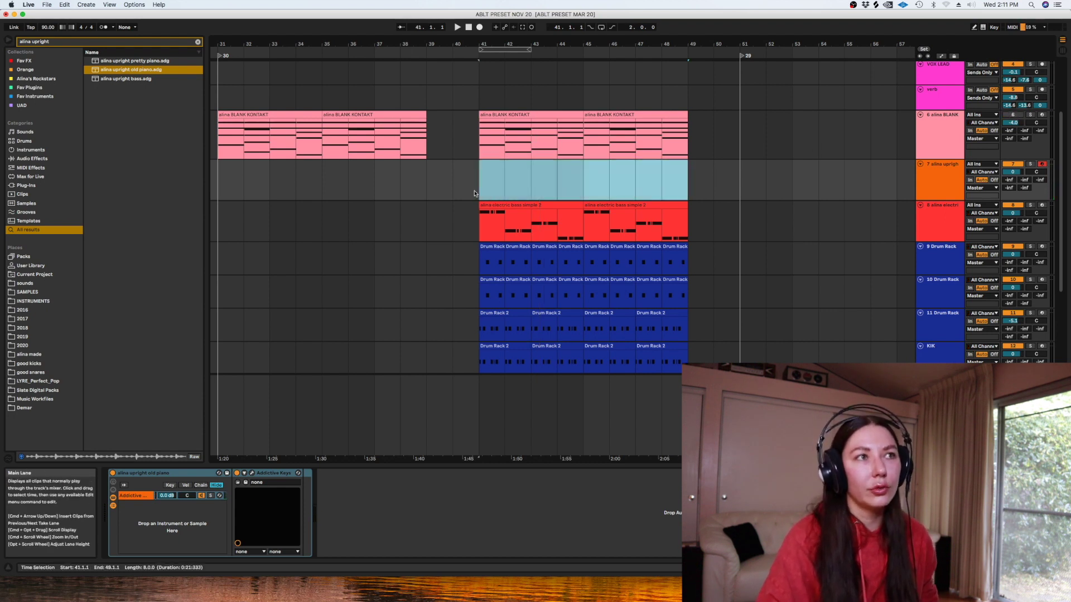
pyautogui.press('super+l')
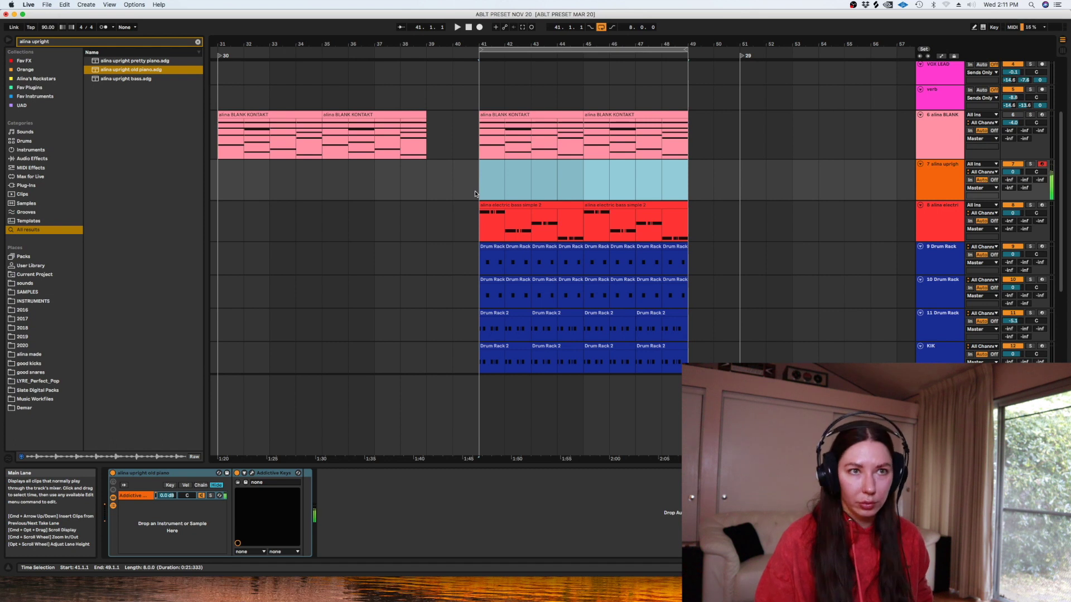
pyautogui.click(450, 167)
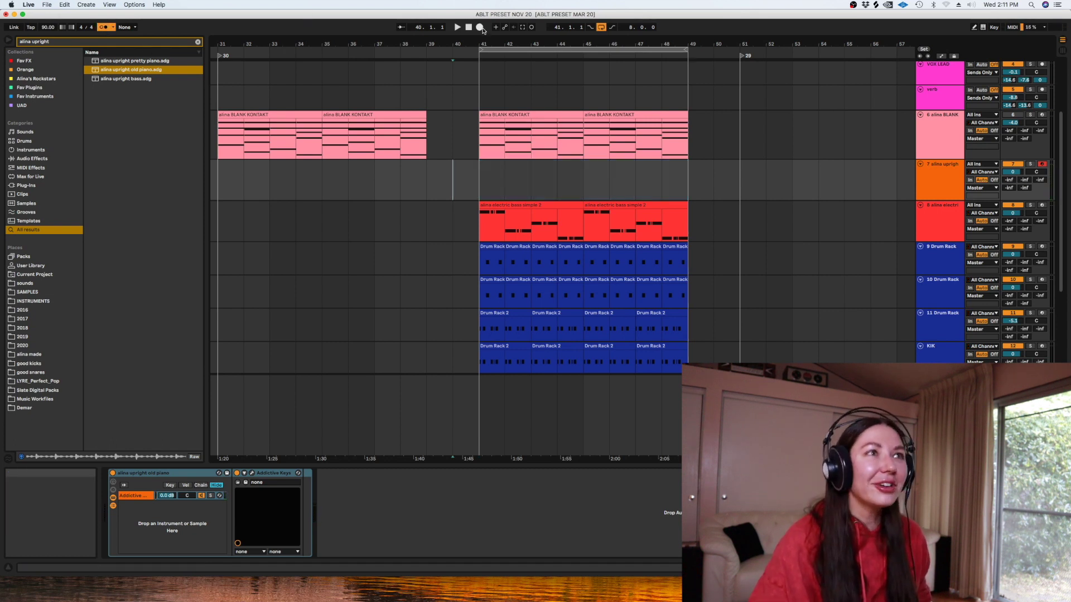
pyautogui.click(480, 27)
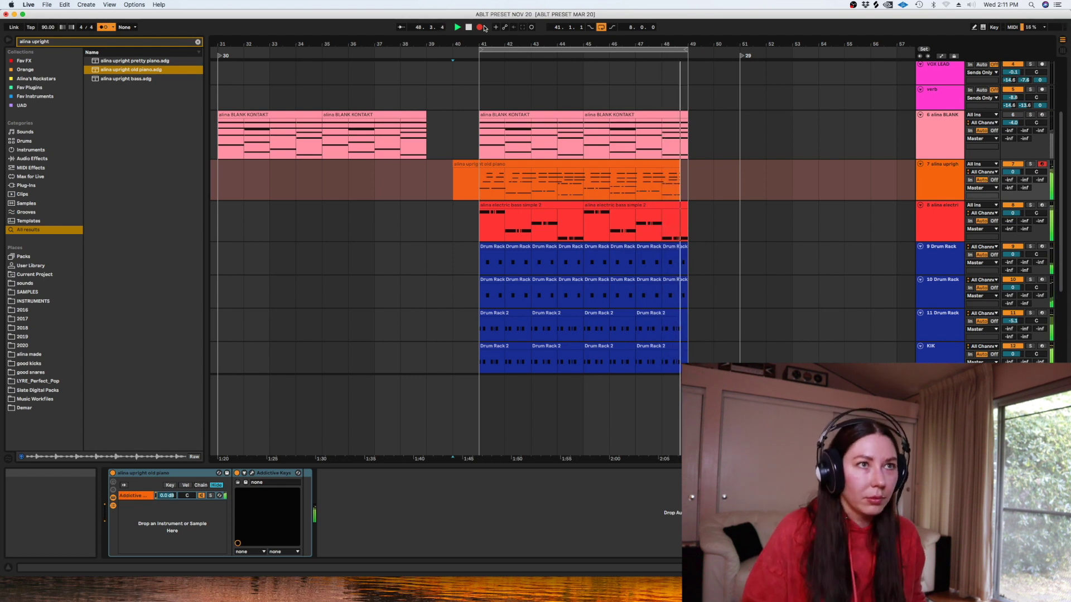
pyautogui.press('space')
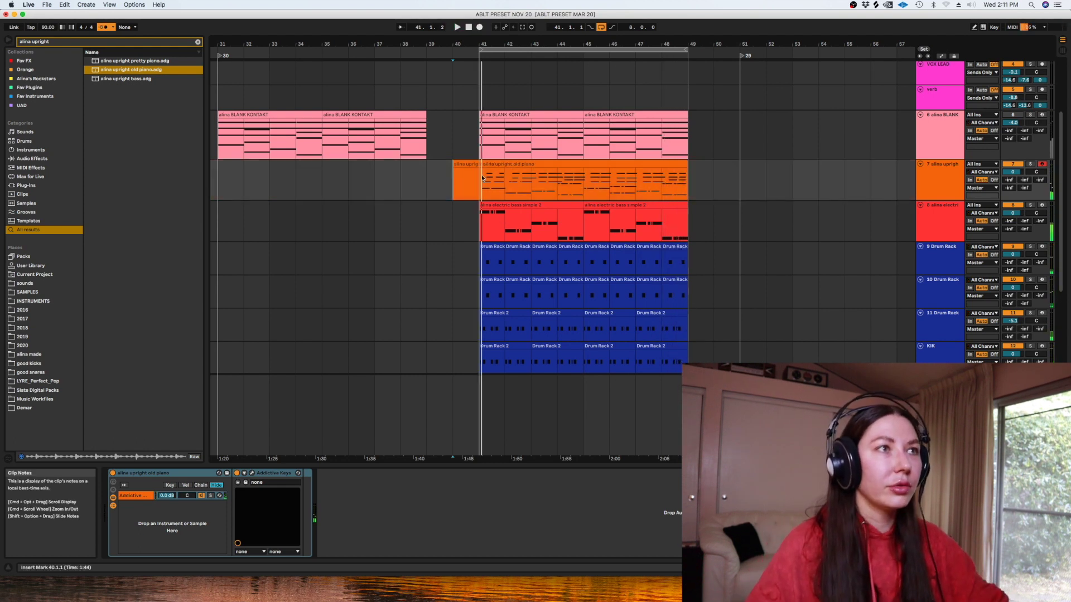
# Consolidate the recorded piano clips into one clip and check its notes in the MIDI editor
pyautogui.click(471, 164)
pyautogui.keyDown('shift'); pyautogui.click(487, 163); pyautogui.keyUp('shift')
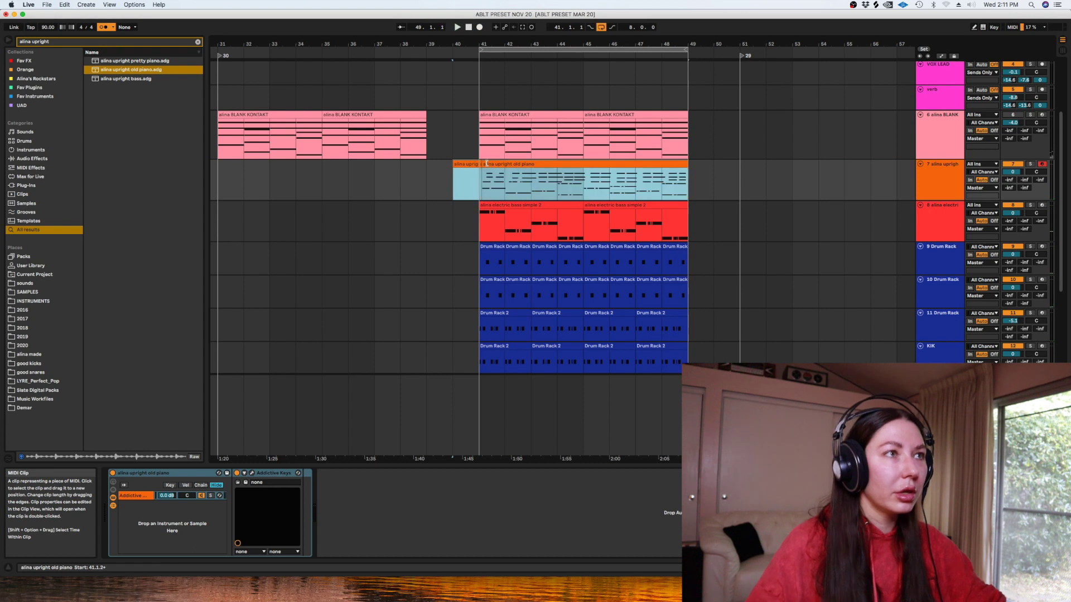
pyautogui.doubleClick(487, 162)
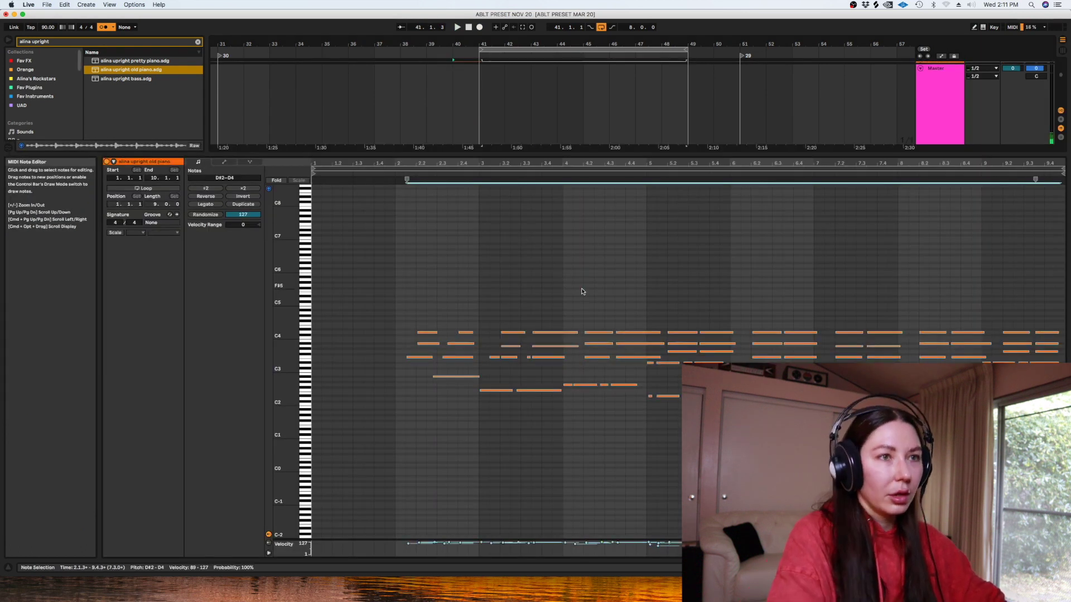
pyautogui.hotkey('shift', 'Tab')
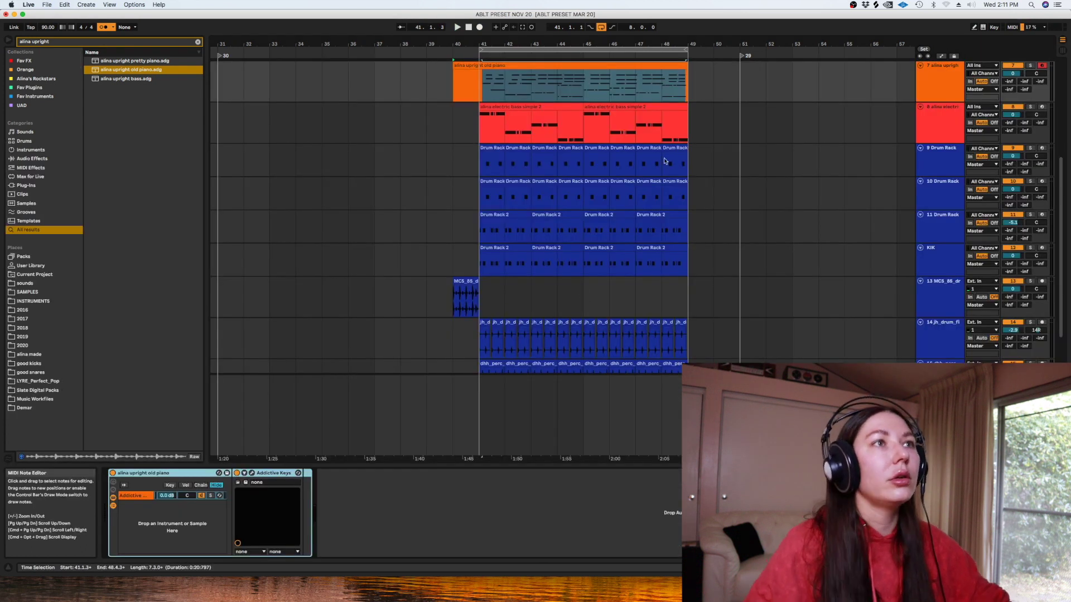
# Play the piano recording from bar 45 with the loop off and delete everything in the recording before bar 45
pyautogui.click(584, 86)
pyautogui.press('space')
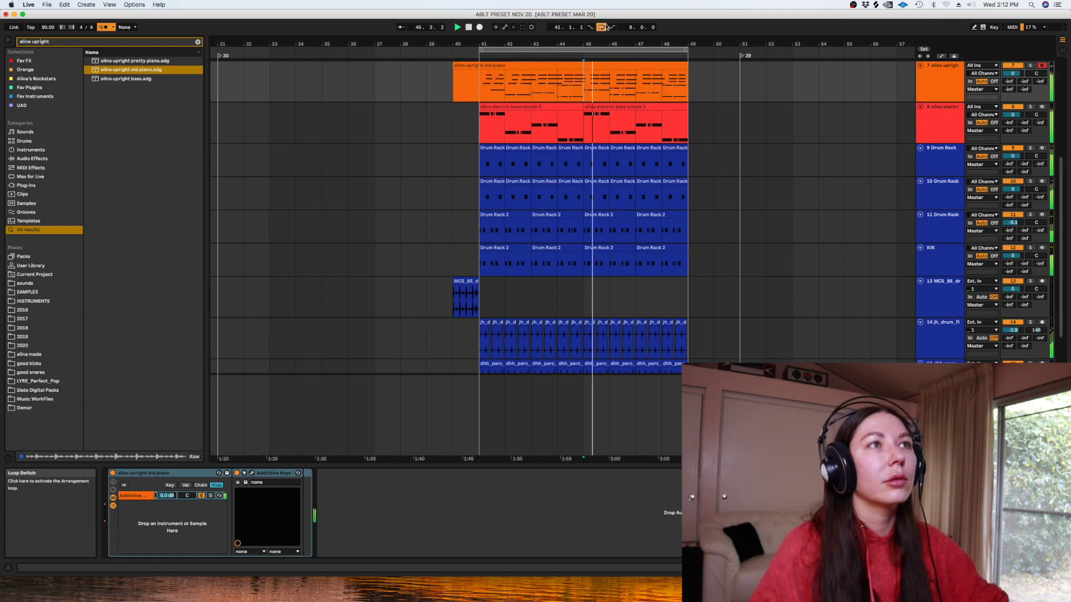
pyautogui.click(584, 79)
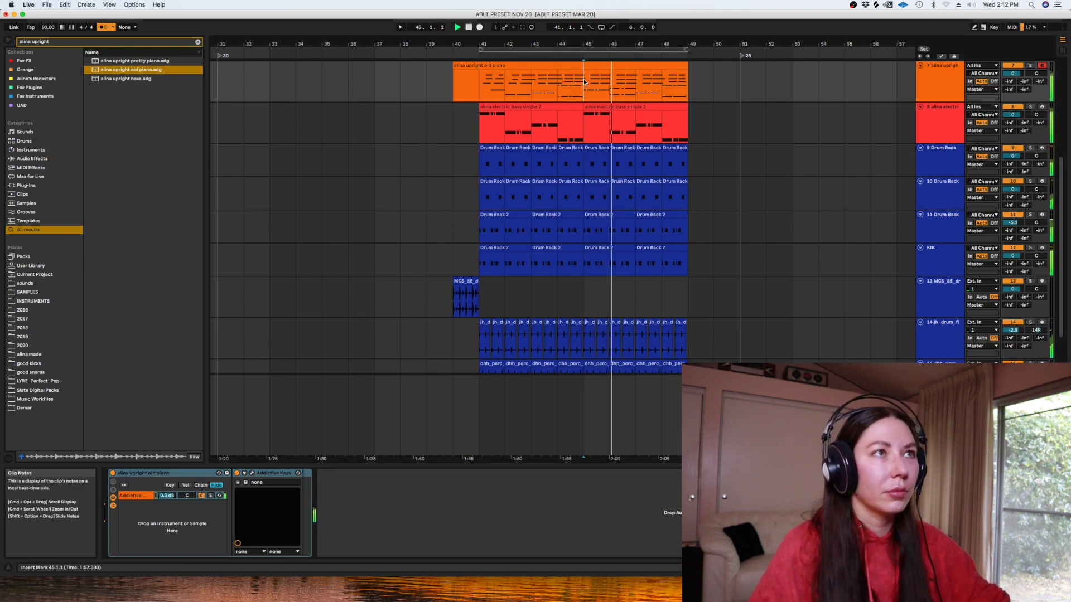
pyautogui.moveTo(584, 81); pyautogui.dragTo(445, 80)
pyautogui.press('Delete')
pyautogui.click(604, 65)
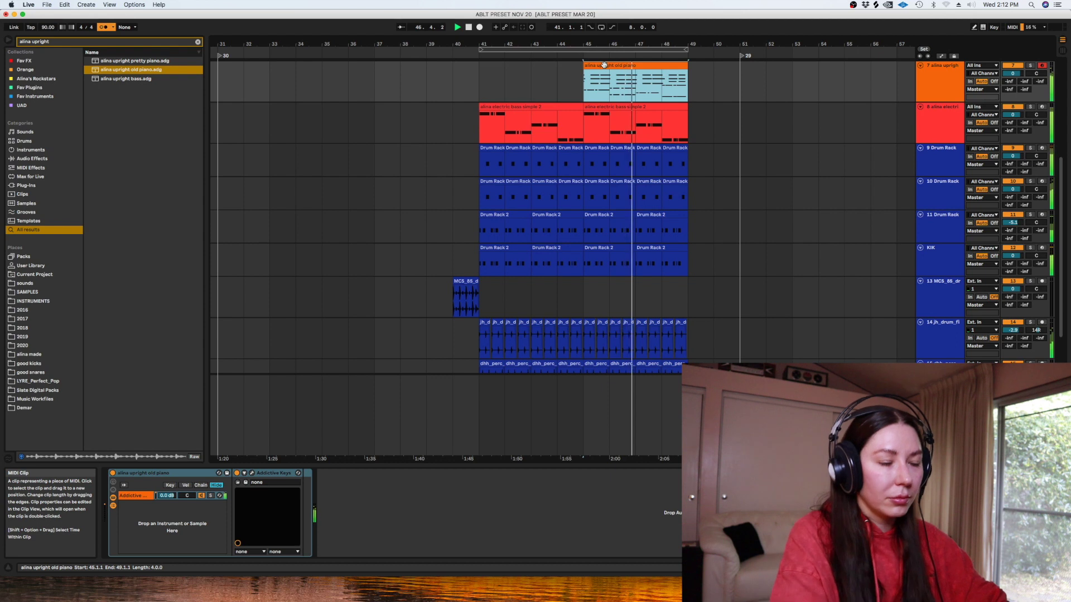
# Delete the short stray notes at the very start of the remaining piano clip and play it back
pyautogui.doubleClick(604, 65)
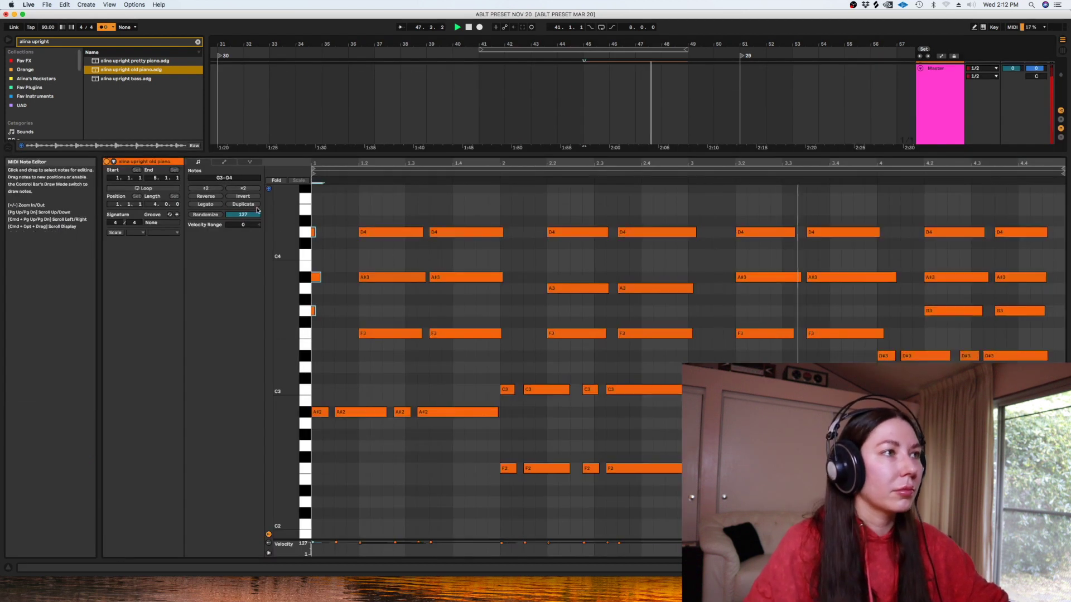
pyautogui.press('Delete')
pyautogui.click(678, 182)
pyautogui.press('space')
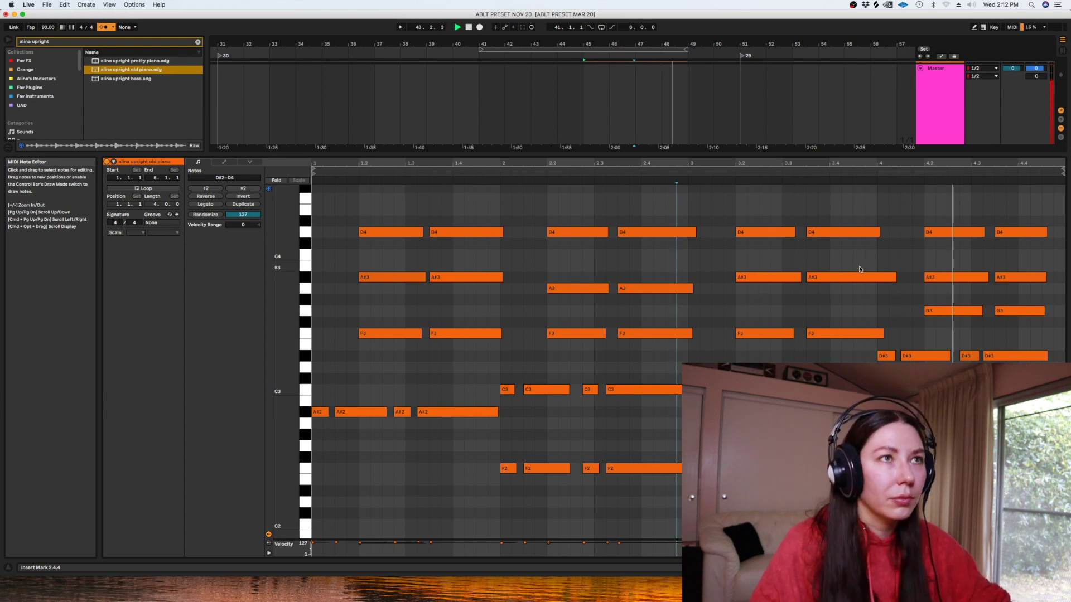
# Stop playback and copy the cleaned piano clip from bar 45 to bar 41
pyautogui.hotkey('shift', 'Tab')
pyautogui.press('space')
pyautogui.moveTo(608, 66); pyautogui.dragTo(498, 83)
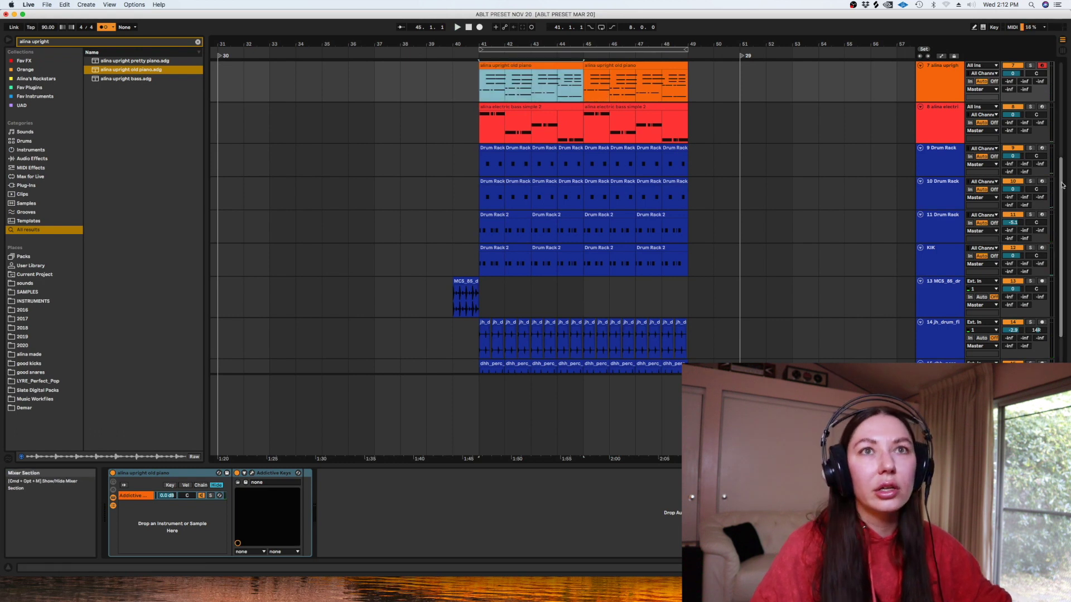
# Lower the piano track's volume to -1.9 dB and loop the span of both piano clips, bars 41 to 49
pyautogui.scroll(3, 1054, 142)
pyautogui.click(1012, 167)
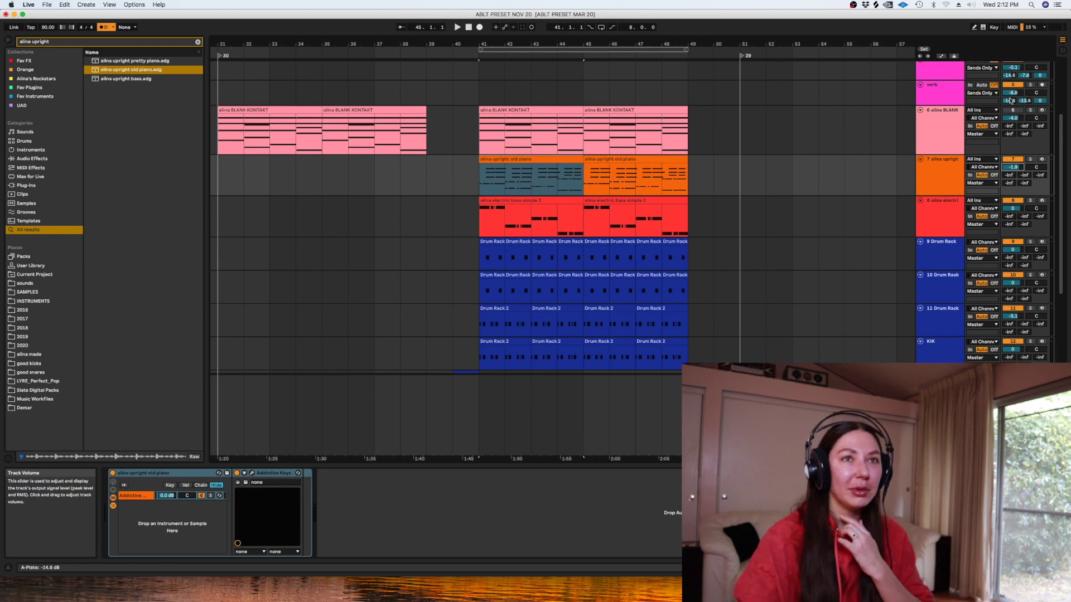
pyautogui.click(475, 180)
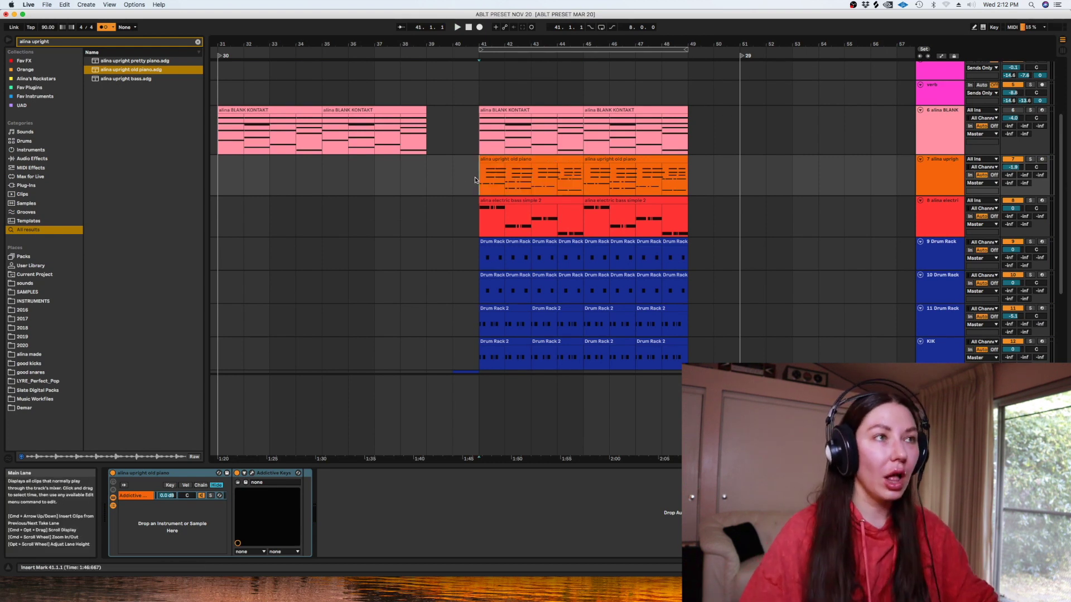
pyautogui.click(611, 159)
pyautogui.keyDown('shift'); pyautogui.click(551, 159); pyautogui.keyUp('shift')
pyautogui.press('super+l')
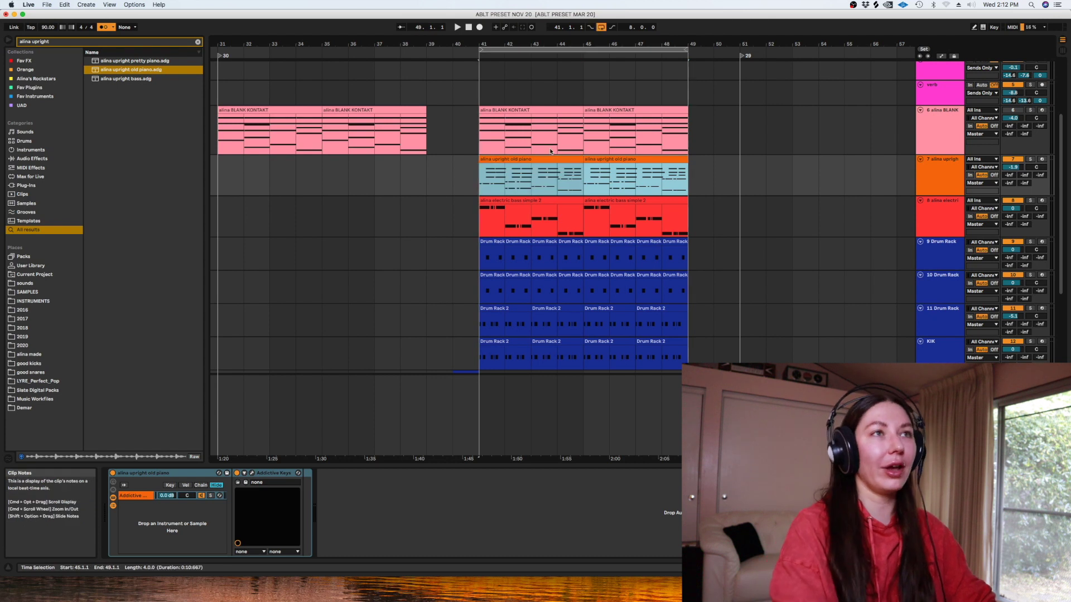
# Insert a new audio track directly below the KIK track
pyautogui.click(947, 175)
pyautogui.moveTo(1060, 158); pyautogui.dragTo(1058, 170)
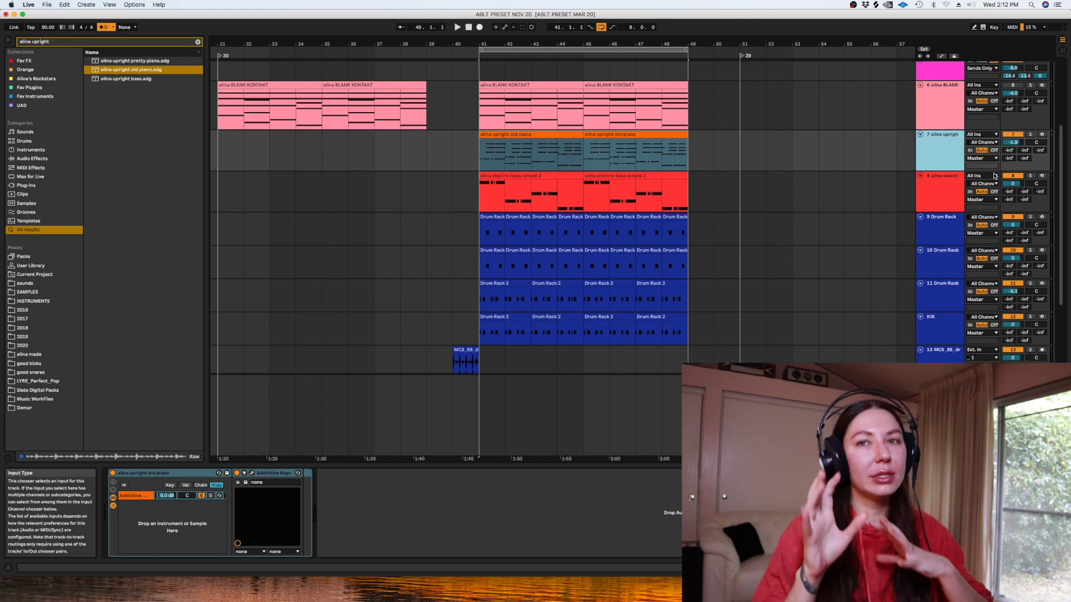
pyautogui.scroll(-5, 936, 223)
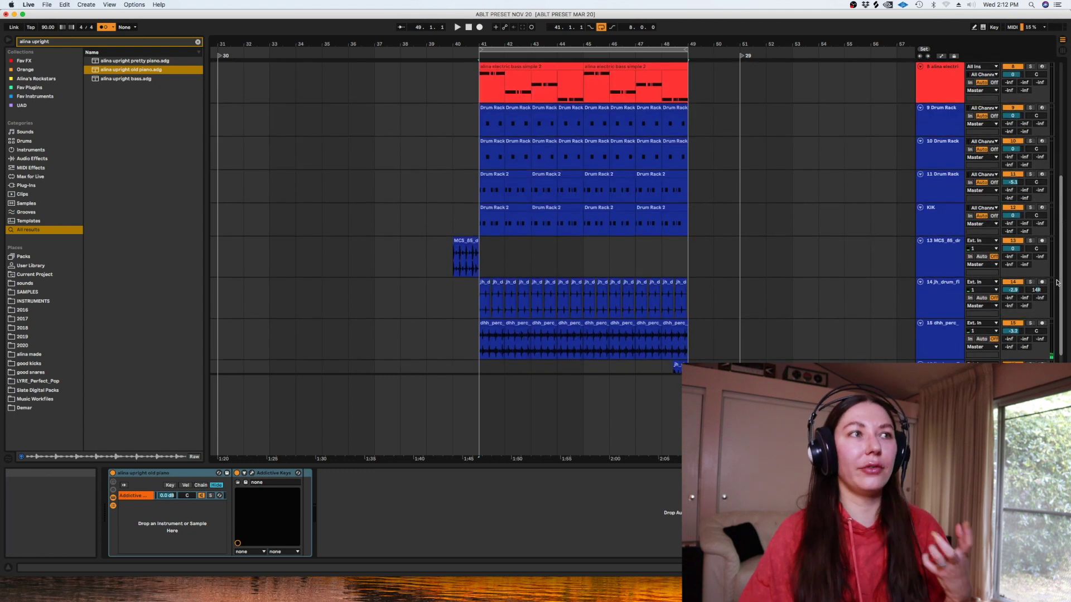
pyautogui.click(921, 234)
pyautogui.press('super+t')
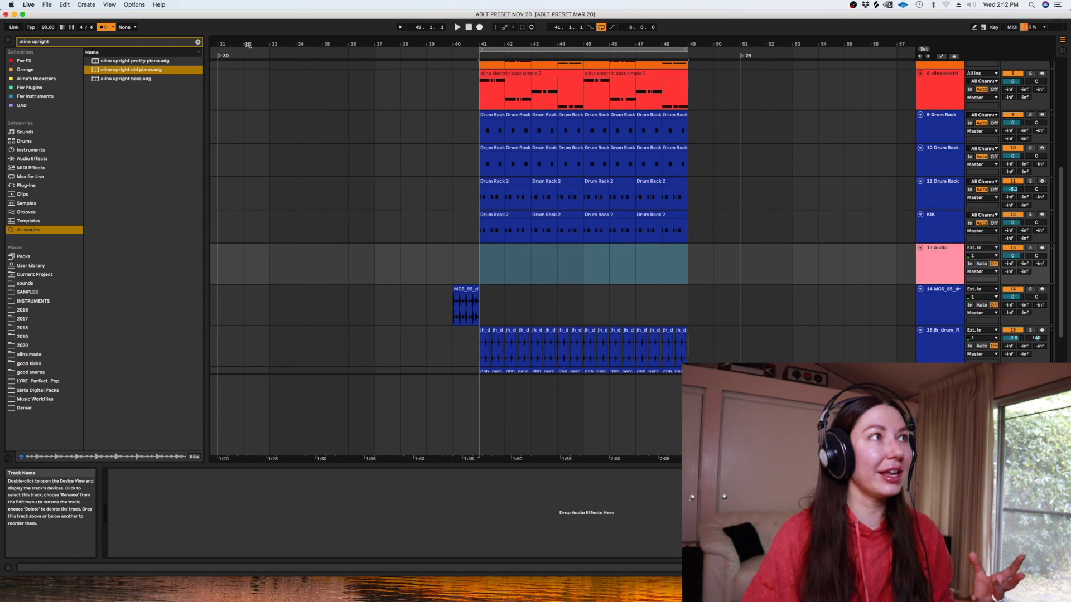
# Search the library for "crash", audition several samples, and place SD_DMX_Crash.wav at bar 41 on the new audio track
pyautogui.click(197, 43)
pyautogui.write('crash')
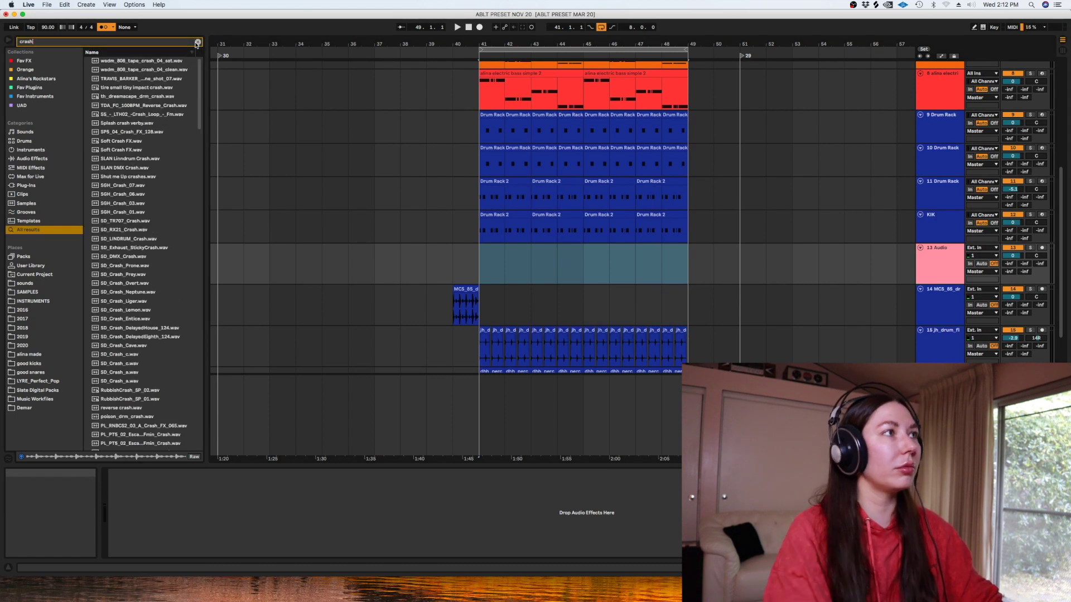
pyautogui.click(133, 133)
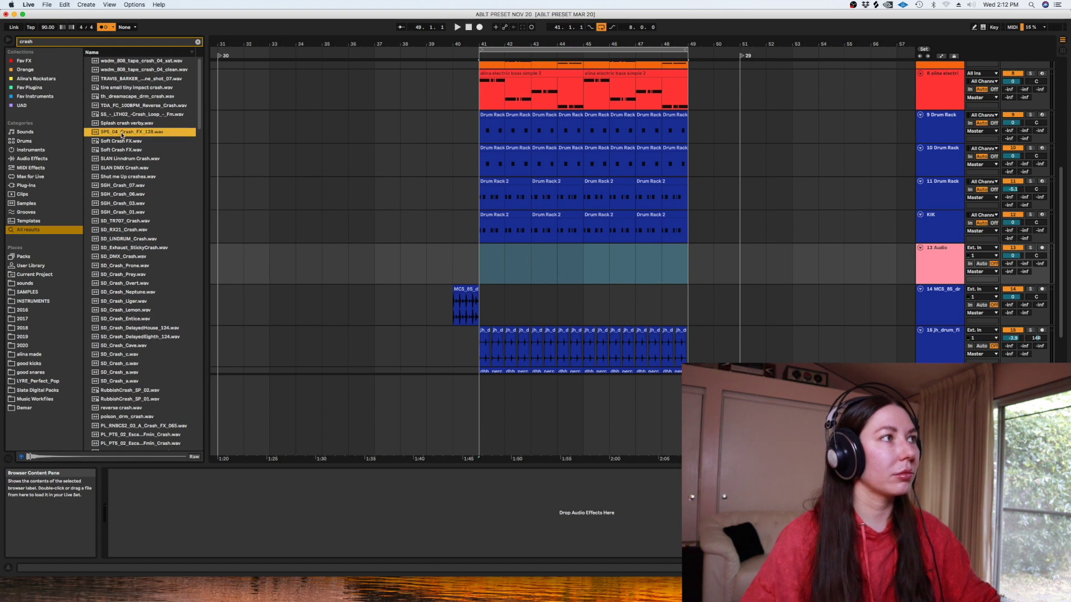
pyautogui.click(126, 221)
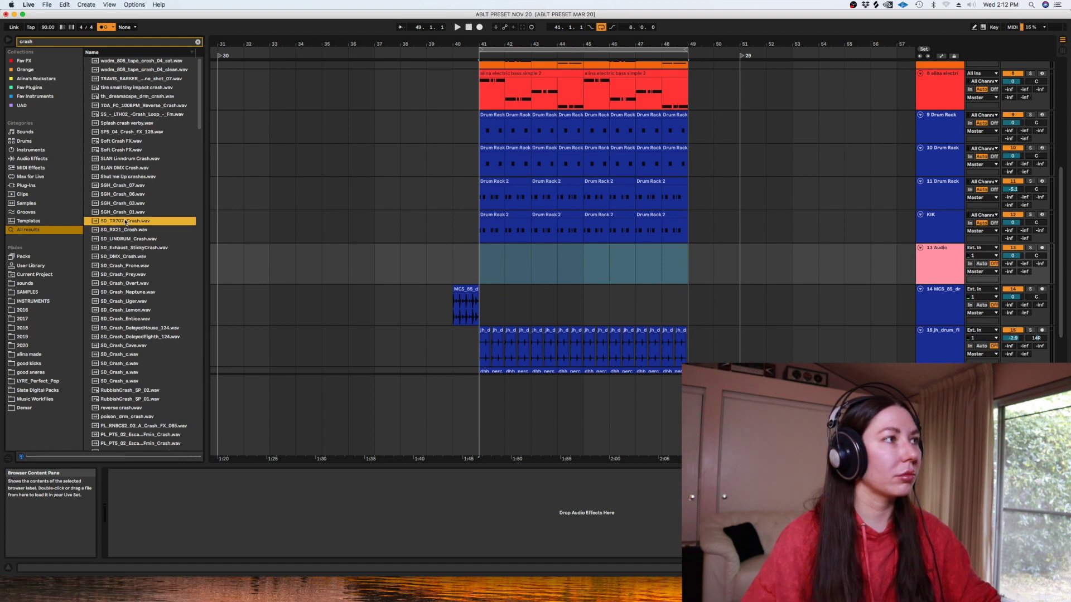
pyautogui.click(106, 213)
pyautogui.click(119, 255)
pyautogui.moveTo(116, 263)
pyautogui.mouseDown()
pyautogui.moveTo(455, 277)
pyautogui.moveTo(438, 272)
pyautogui.mouseUp()
# Colour the crash track and its clip blue like the drums, and lower the track's volume to -7.4 dB during playback
pyautogui.click(426, 264)
pyautogui.rightClick(942, 266)
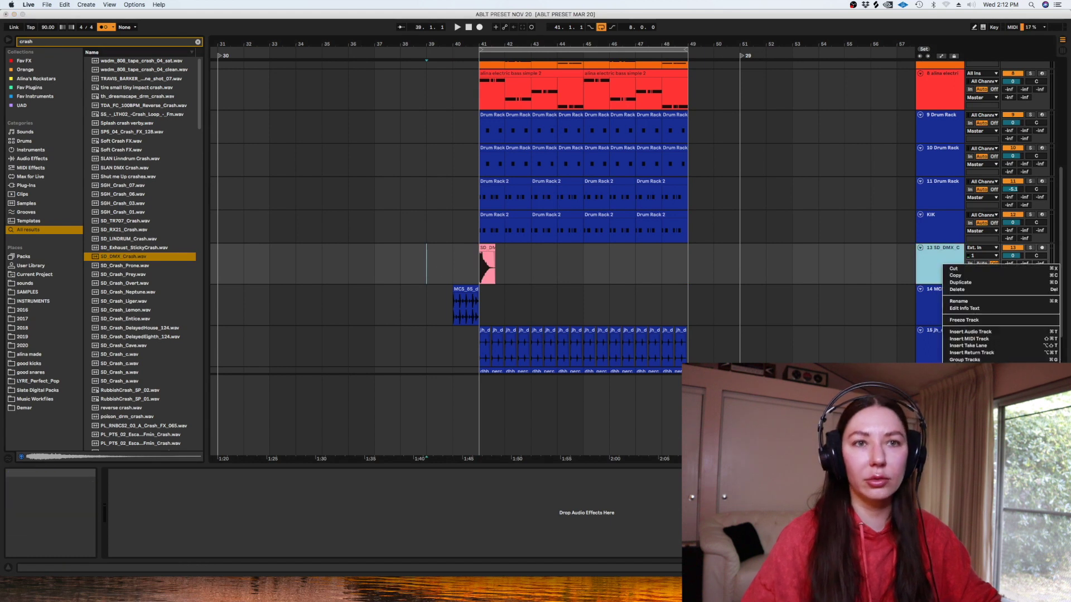
pyautogui.click(1012, 415)
pyautogui.moveTo(1012, 255); pyautogui.dragTo(1012, 258)
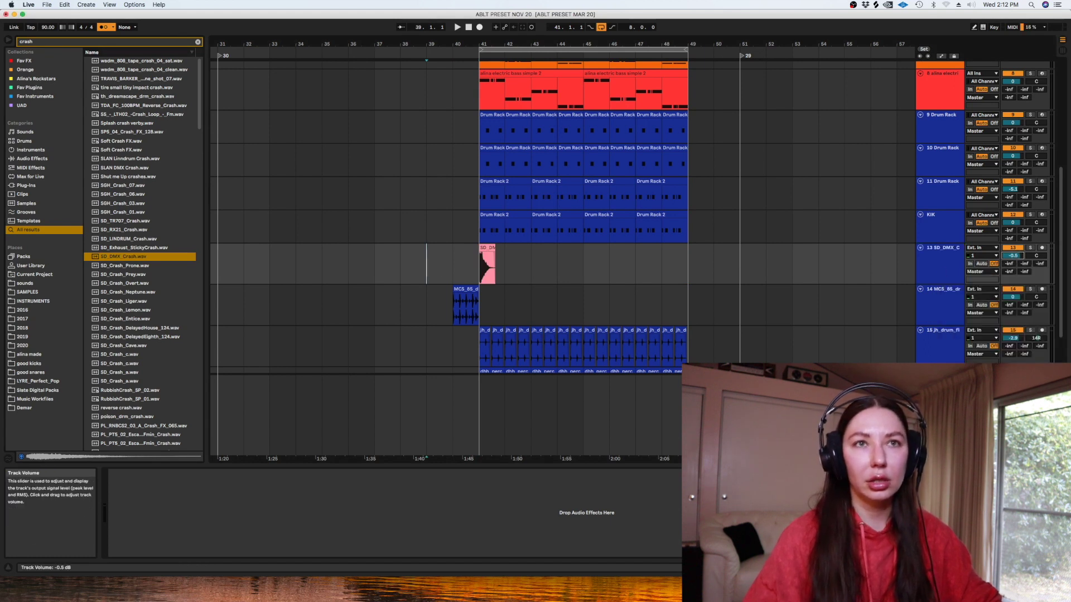
pyautogui.click(455, 258)
pyautogui.press('space')
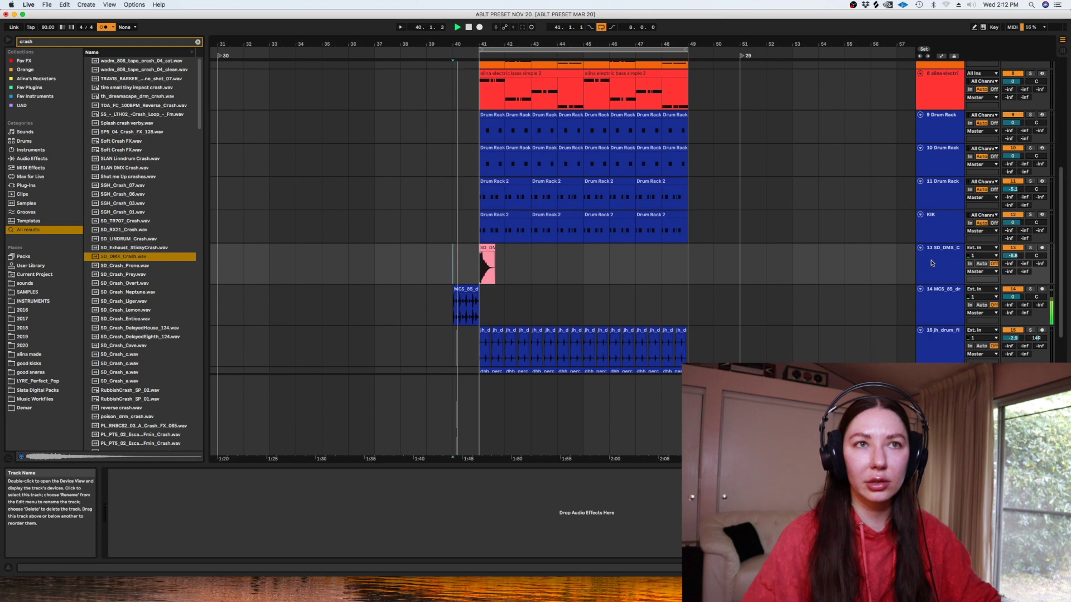
pyautogui.rightClick(935, 262)
pyautogui.click(970, 382)
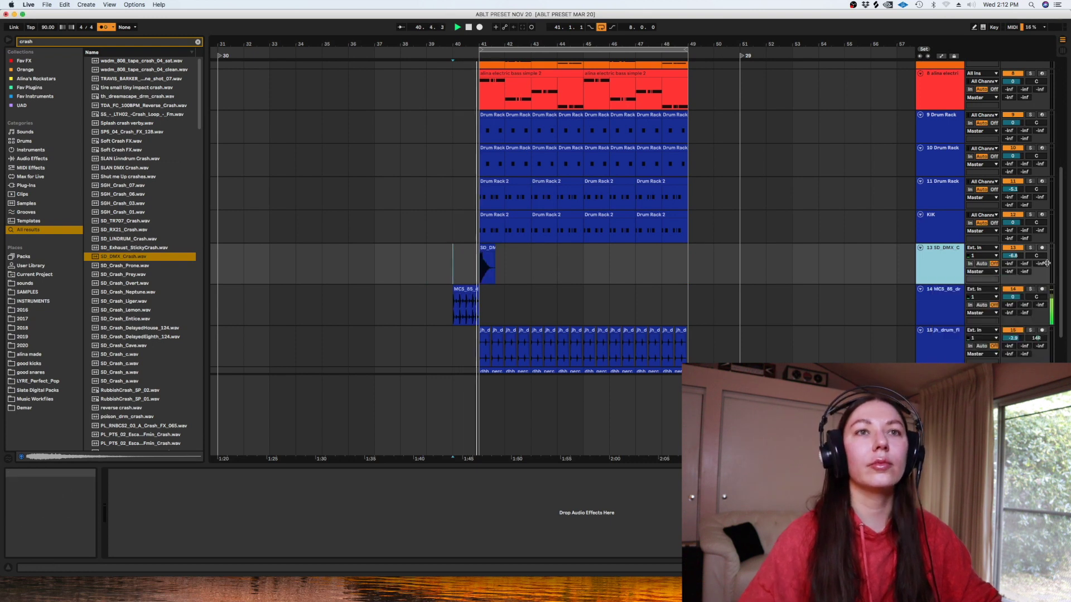
pyautogui.moveTo(1012, 255); pyautogui.dragTo(1012, 258)
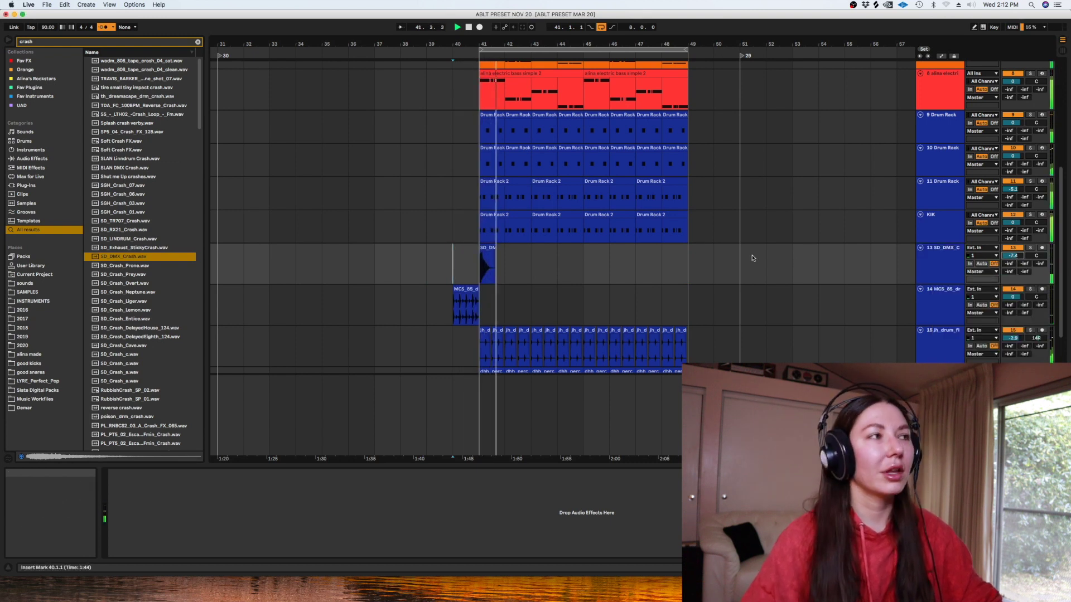
# Audition the SD_Crash samples and replace the DMX crash at bar 41 on the crash track with SD_Crash_a.wav
pyautogui.click(145, 318)
pyautogui.click(141, 372)
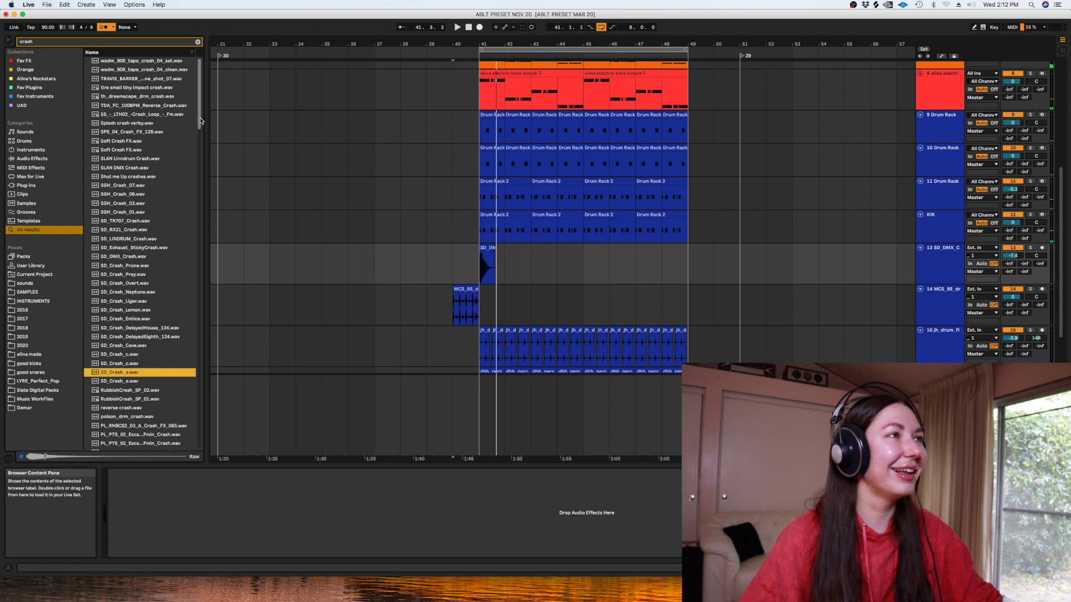
pyautogui.moveTo(120, 370); pyautogui.dragTo(410, 290)
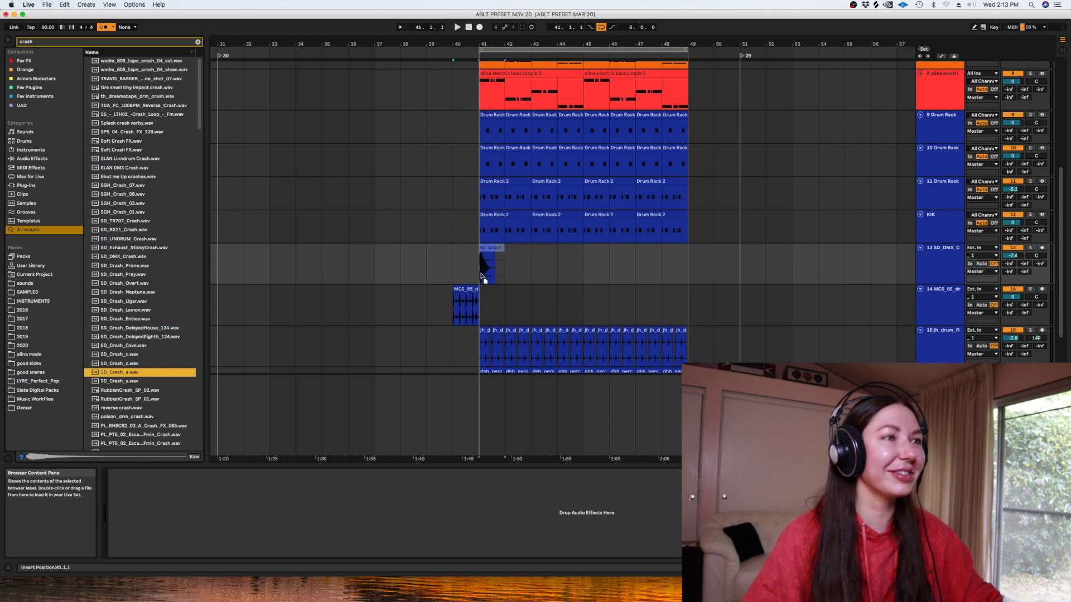
pyautogui.moveTo(483, 276); pyautogui.dragTo(483, 275)
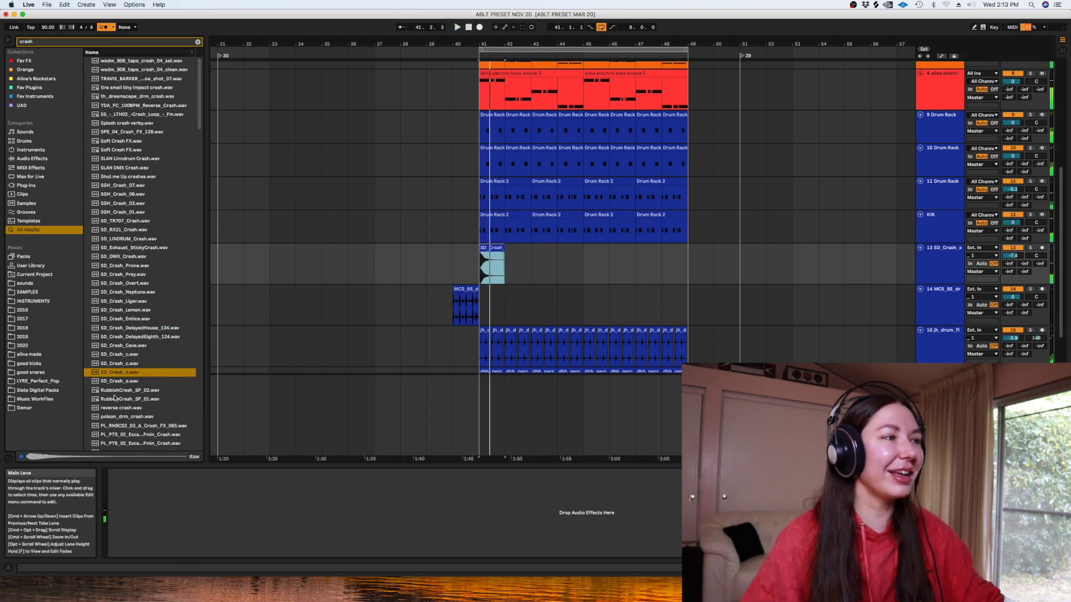
# Audition more crash samples further down the search results, such as the orchestral, FX and Crash Dry Session ones
pyautogui.moveTo(199, 114); pyautogui.dragTo(94, 206)
pyautogui.click(133, 225)
pyautogui.click(130, 277)
pyautogui.click(124, 322)
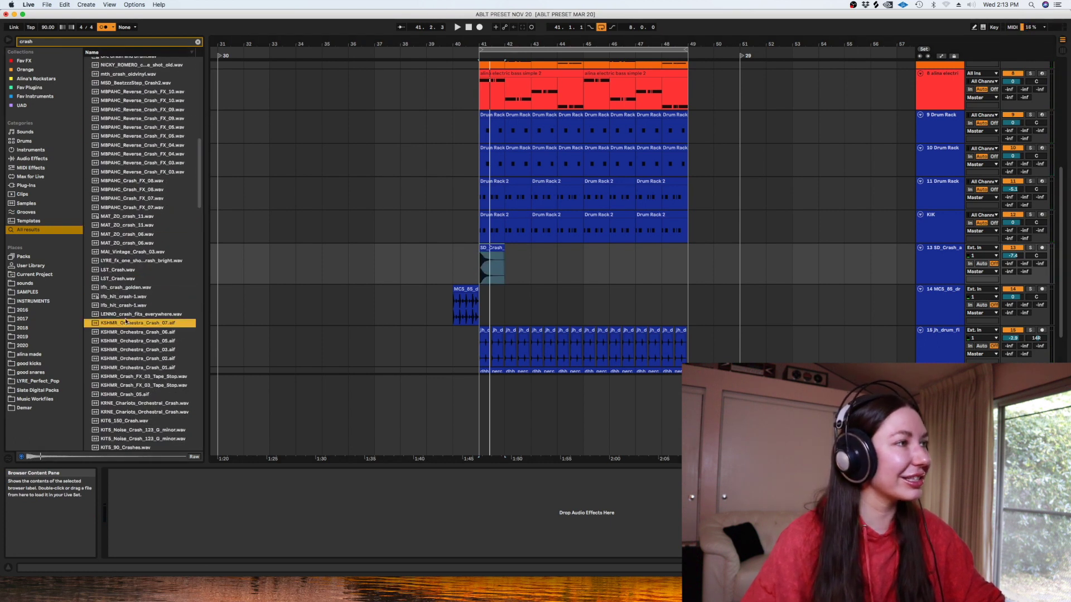
pyautogui.scroll(-8, 131, 279)
pyautogui.click(140, 224)
pyautogui.click(129, 271)
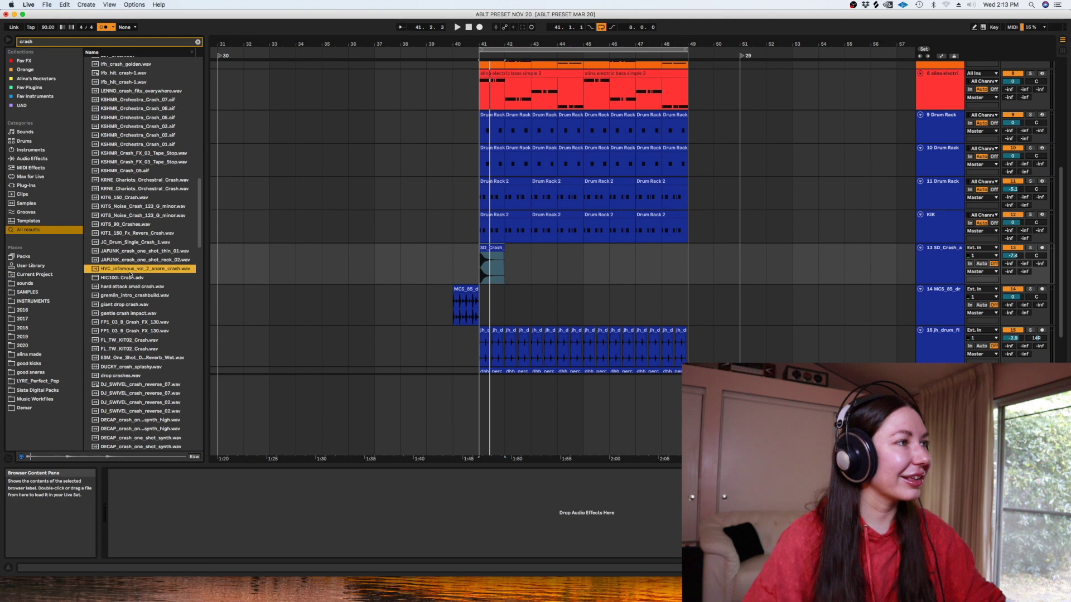
pyautogui.click(136, 339)
pyautogui.scroll(-8, 193, 228)
pyautogui.click(190, 271)
pyautogui.click(189, 218)
pyautogui.scroll(-15, 199, 231)
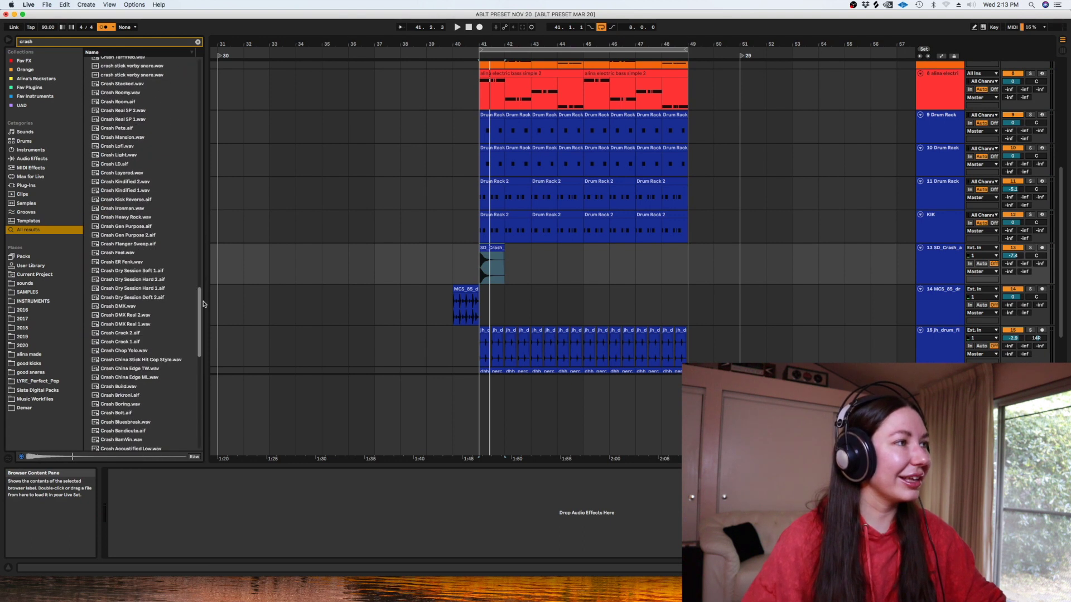
pyautogui.click(123, 293)
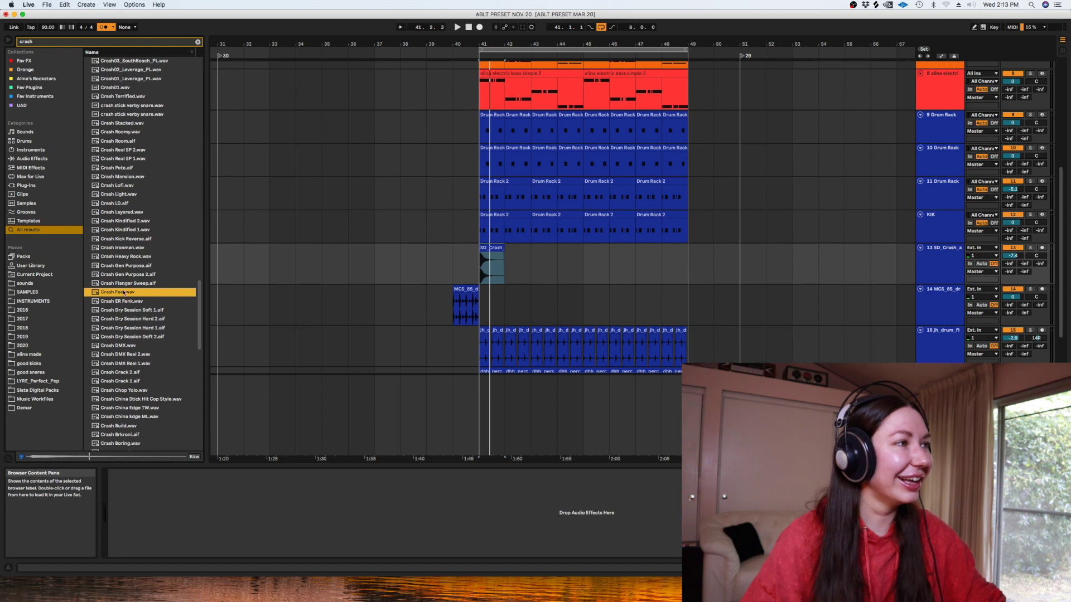
pyautogui.click(130, 345)
pyautogui.moveTo(134, 341); pyautogui.dragTo(486, 267)
pyautogui.press('space')
pyautogui.click(147, 390)
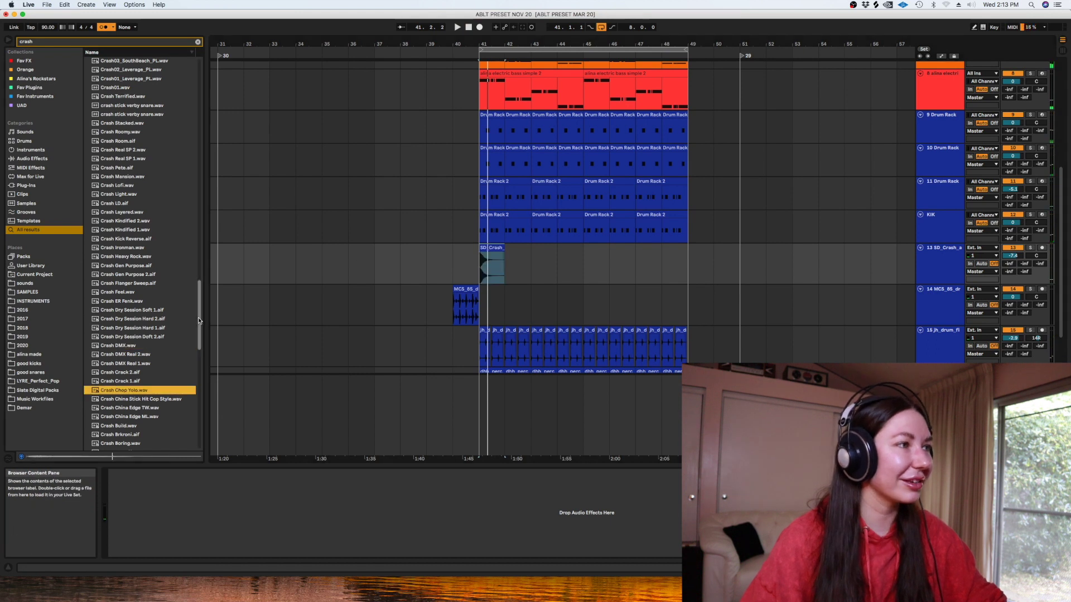
pyautogui.scroll(-14, 124, 366)
pyautogui.click(121, 364)
# Set the warp mode of the SD_Crash_a clip to Complex and play the section from bar 41
pyautogui.click(476, 259)
pyautogui.press('space')
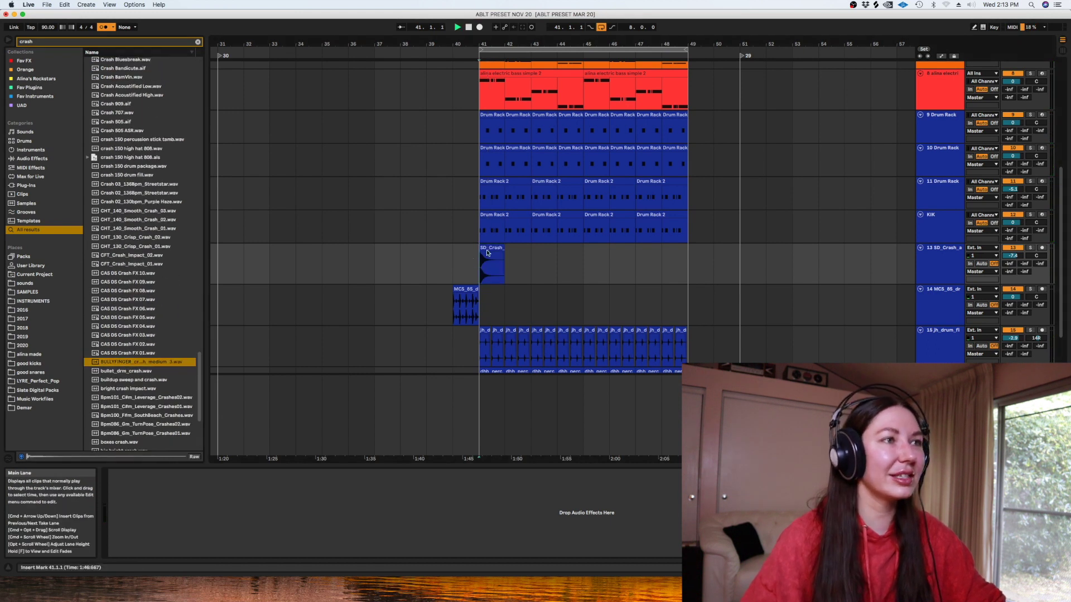
pyautogui.doubleClick(486, 249)
pyautogui.press('space')
pyautogui.click(207, 192)
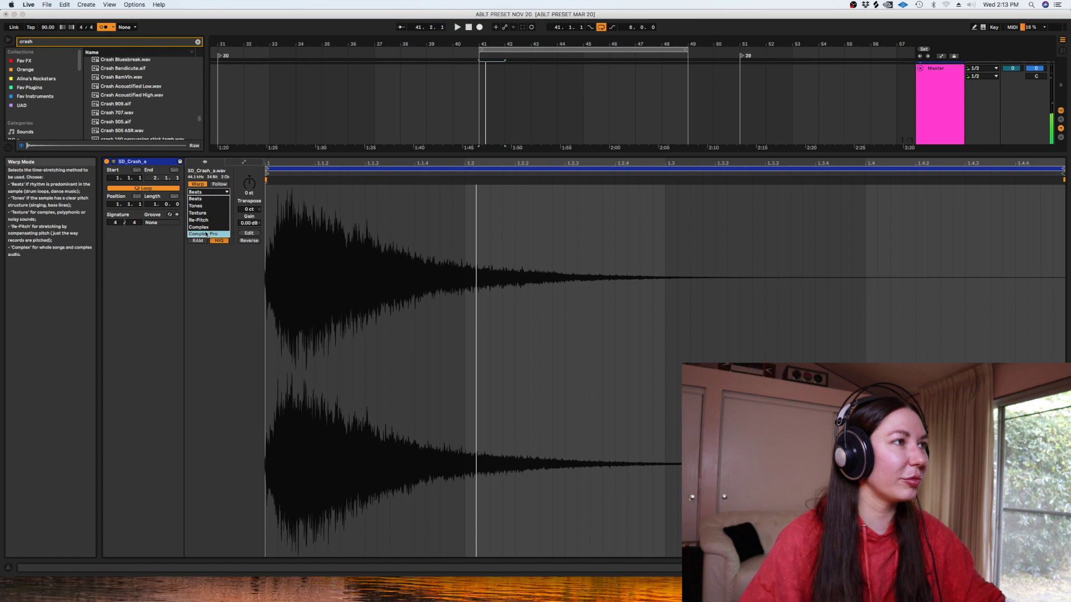
pyautogui.click(207, 223)
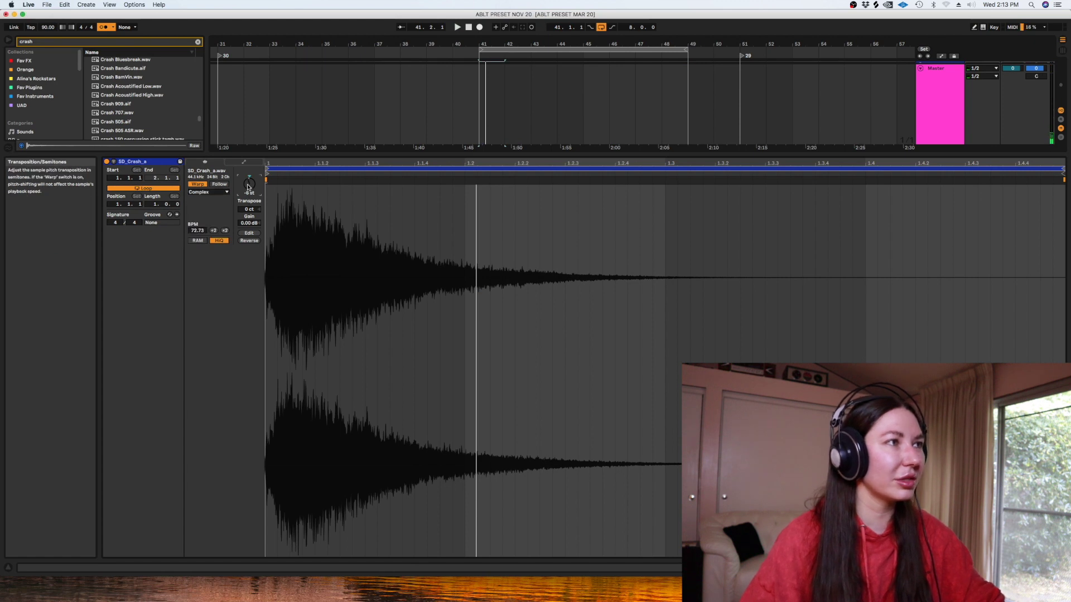
pyautogui.hotkey('shift', 'Tab')
pyautogui.click(495, 84)
pyautogui.press('space')
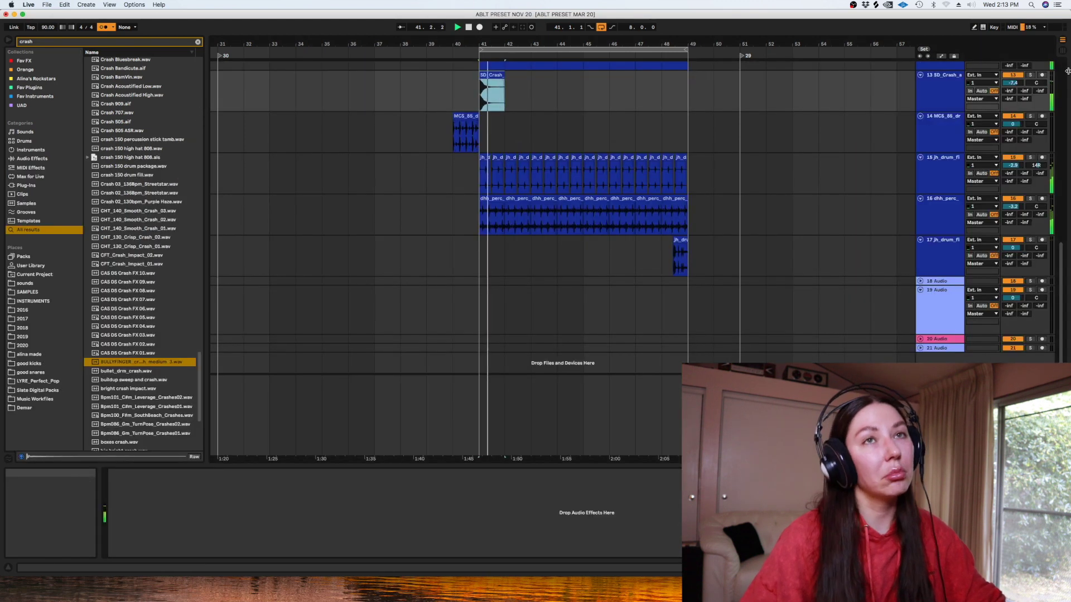
pyautogui.scroll(5, 1058, 286)
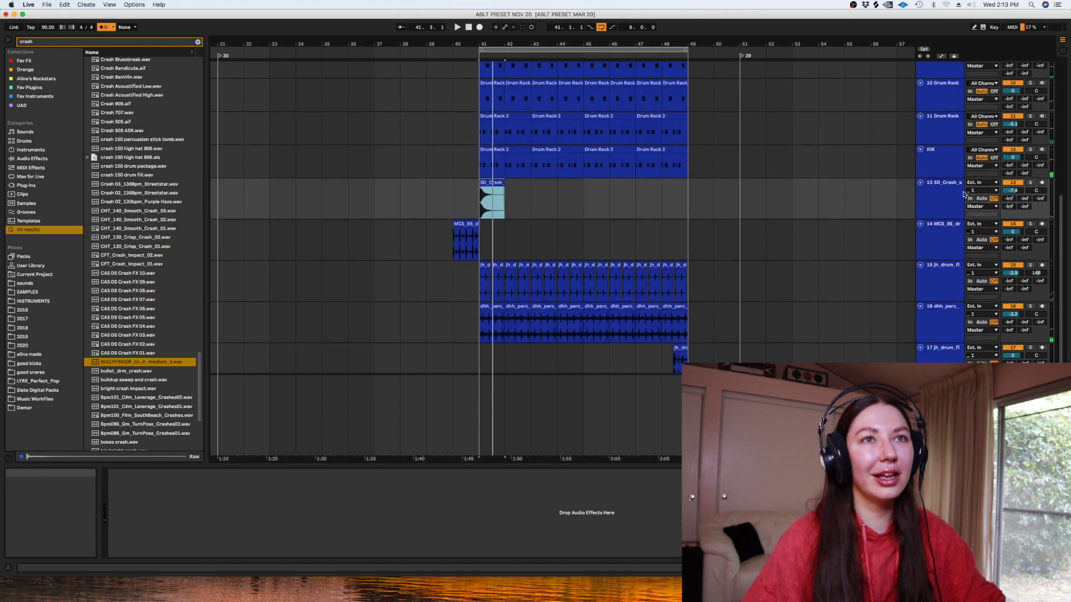
# Insert a MIDI track directly below the crash track and load the Arcade plug-in onto it
pyautogui.click(930, 204)
pyautogui.press('super+shift+t')
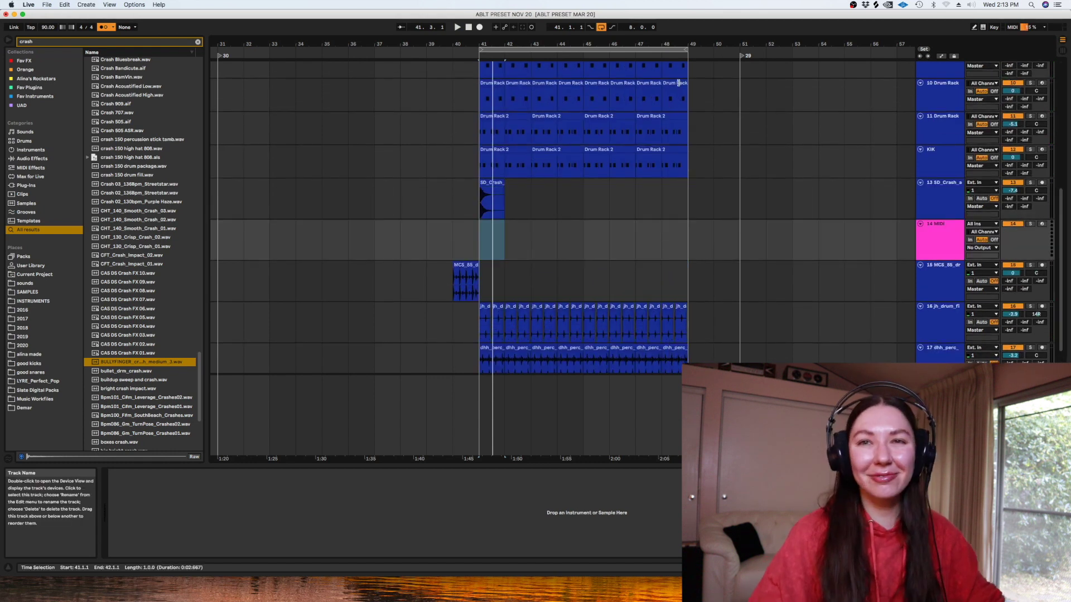
pyautogui.click(198, 42)
pyautogui.write('ar')
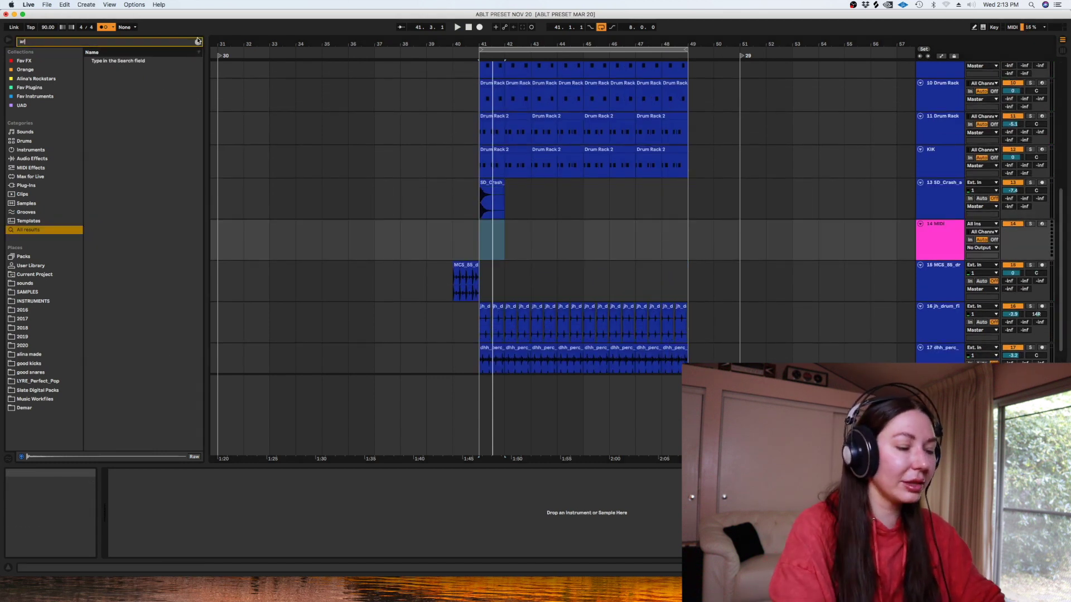
pyautogui.write('cade')
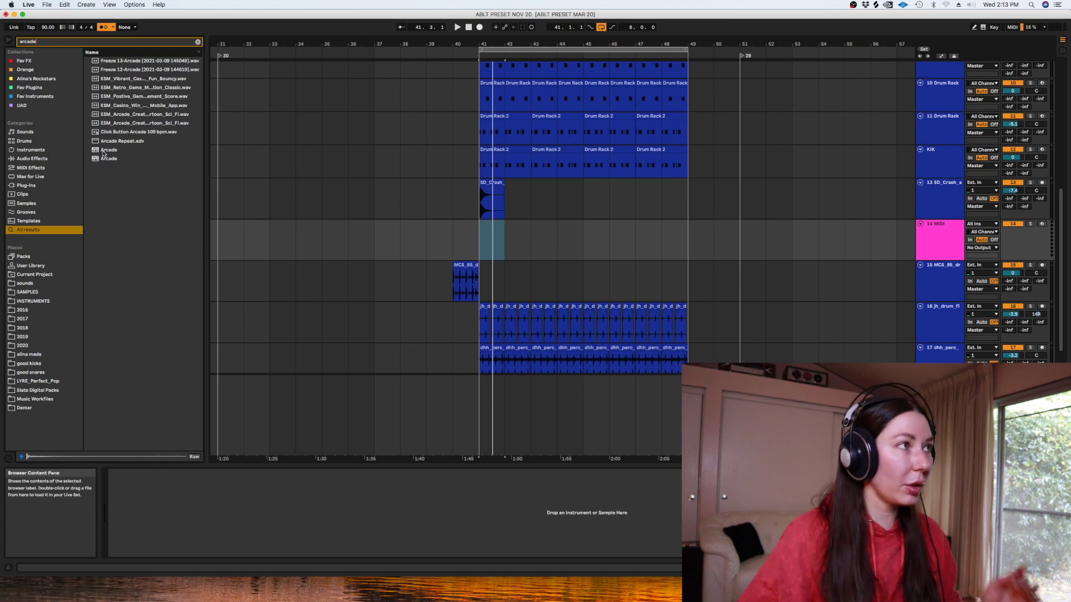
pyautogui.click(103, 160)
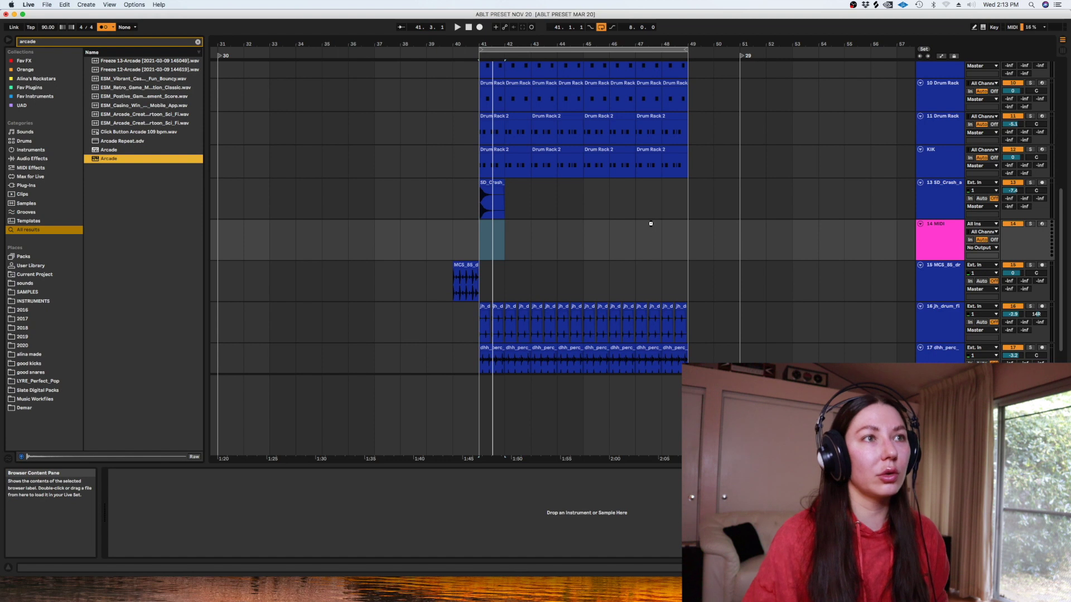
pyautogui.moveTo(651, 225); pyautogui.dragTo(646, 216)
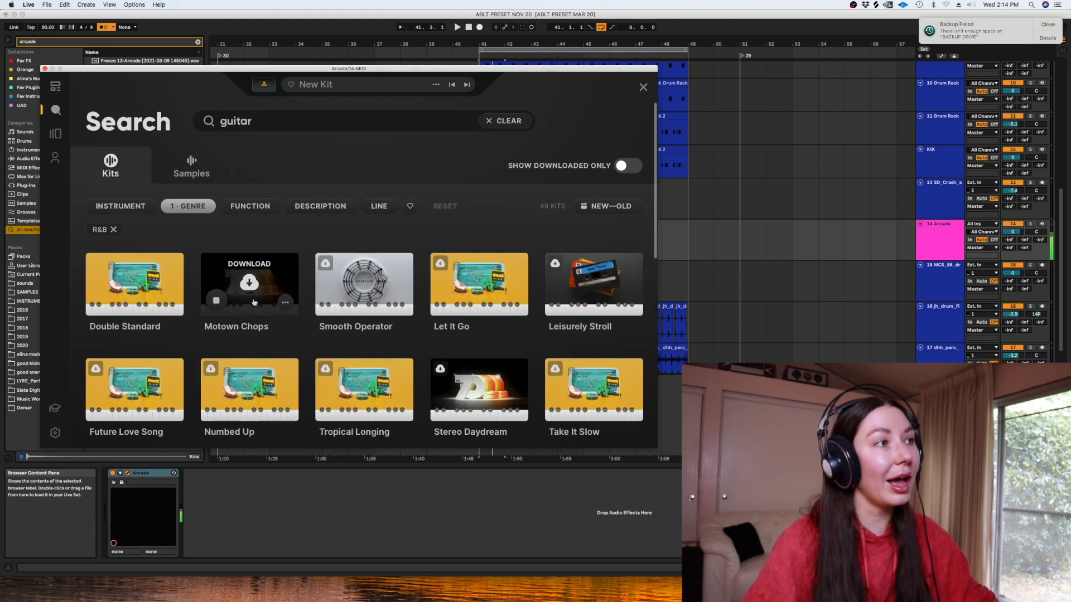
# Download the Motown Chops kit from Arcade's R&B guitar results and load it for playing
pyautogui.click(250, 284)
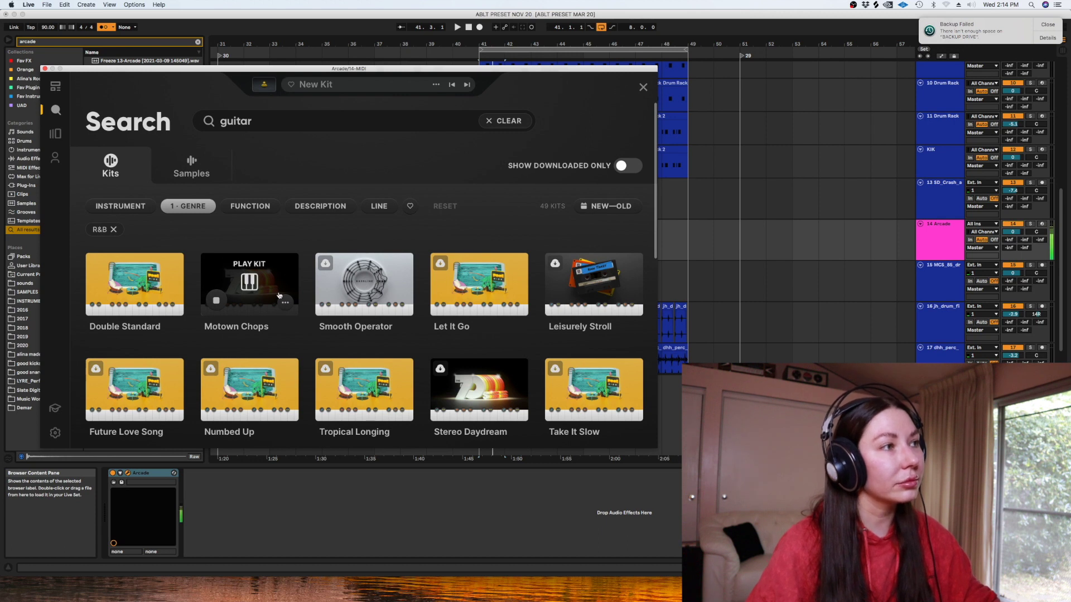
pyautogui.click(265, 280)
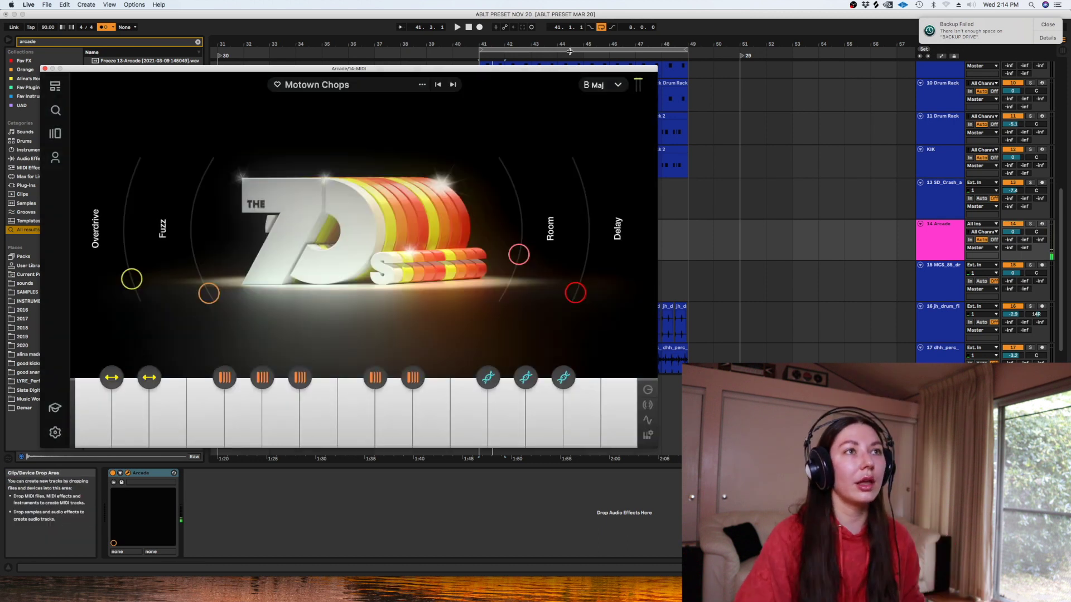
pyautogui.moveTo(615, 68); pyautogui.dragTo(717, 408)
# Check the first chord's notes in the BLANK KONTAKT clip at bar 41 and set the Arcade kit's key to B♭ Maj
pyautogui.moveTo(1060, 216); pyautogui.dragTo(1059, 92)
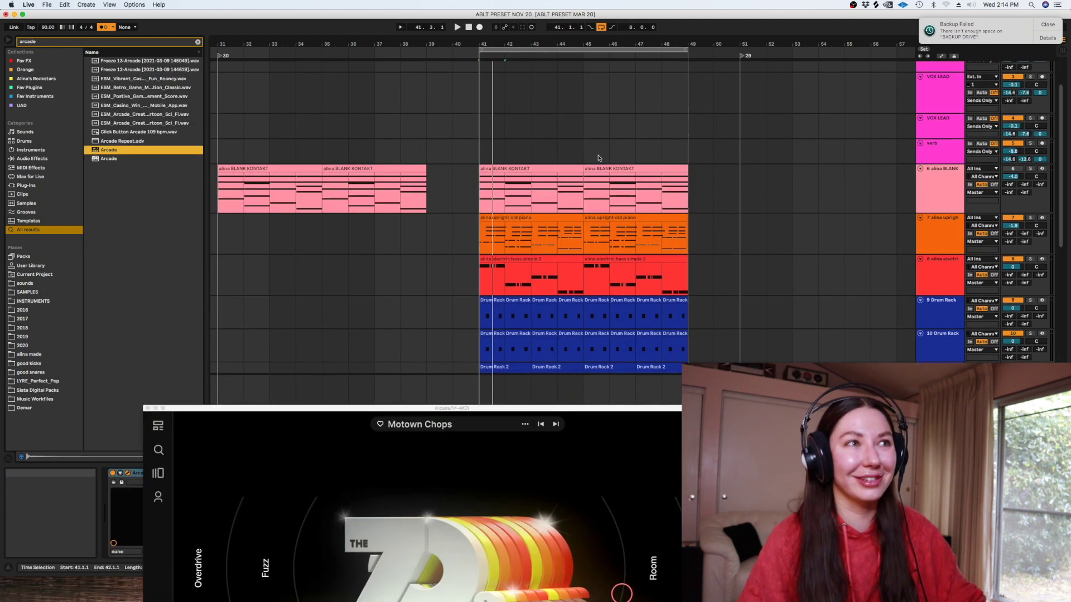
pyautogui.doubleClick(503, 170)
pyautogui.press('space')
pyautogui.press('space')
pyautogui.moveTo(356, 440); pyautogui.dragTo(354, 211)
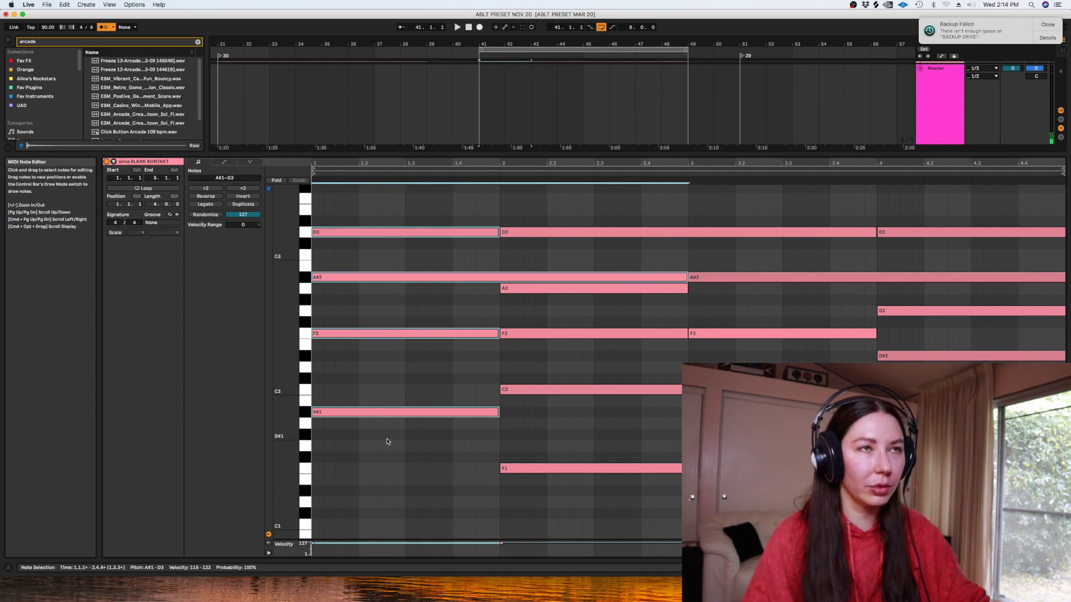
pyautogui.hotkey('shift', 'Tab')
pyautogui.click(1051, 26)
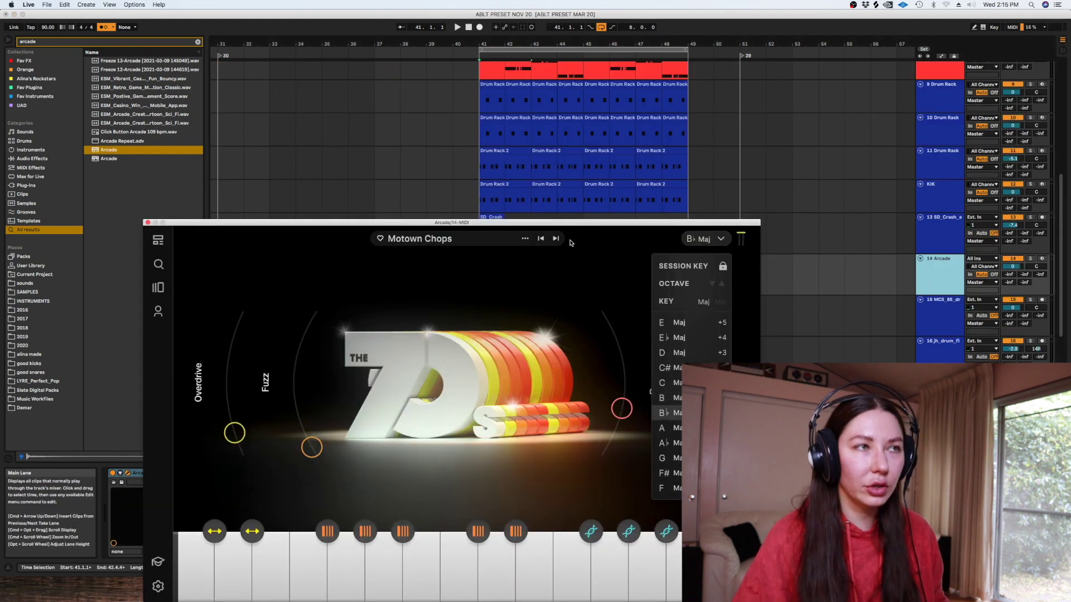
pyautogui.click(571, 243)
pyautogui.moveTo(682, 222); pyautogui.dragTo(689, 324)
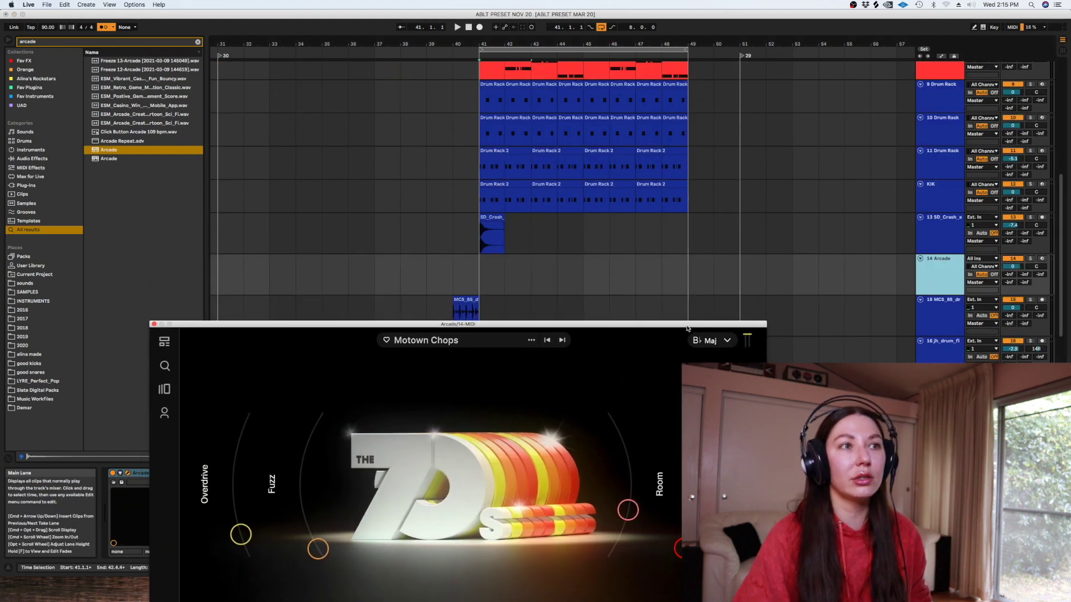
# Record a short Motown Chops phrase on the armed Arcade track starting from bar 40, and check its note in the clip
pyautogui.click(1041, 258)
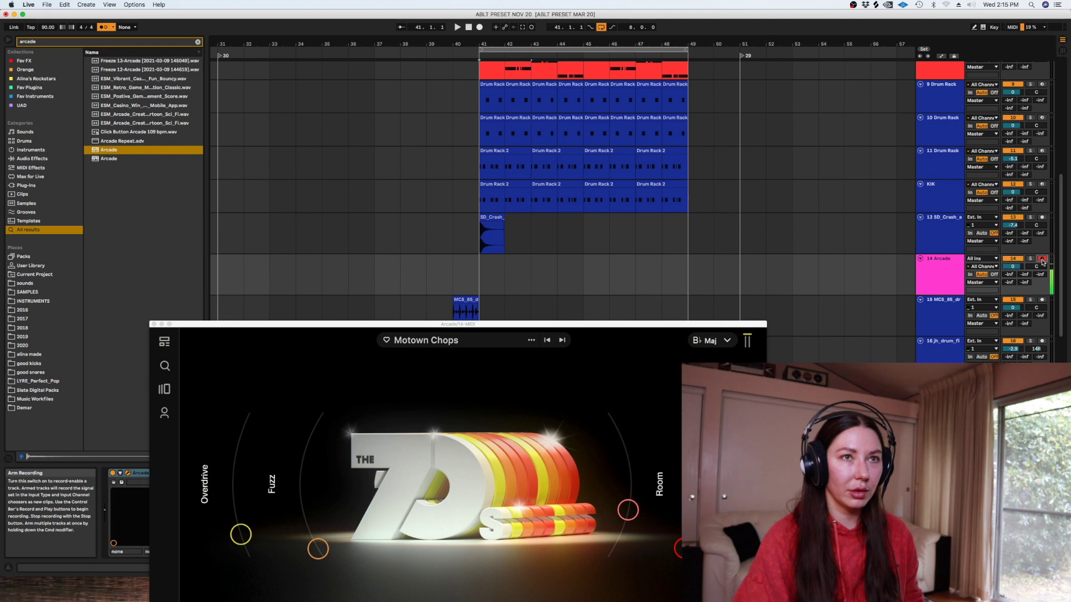
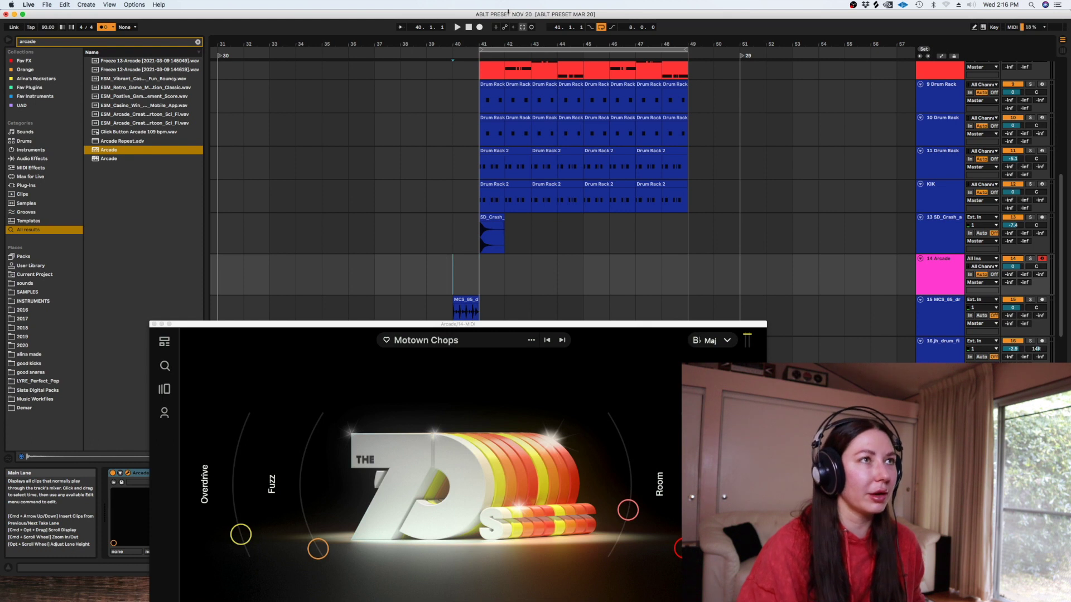
pyautogui.press('F9')
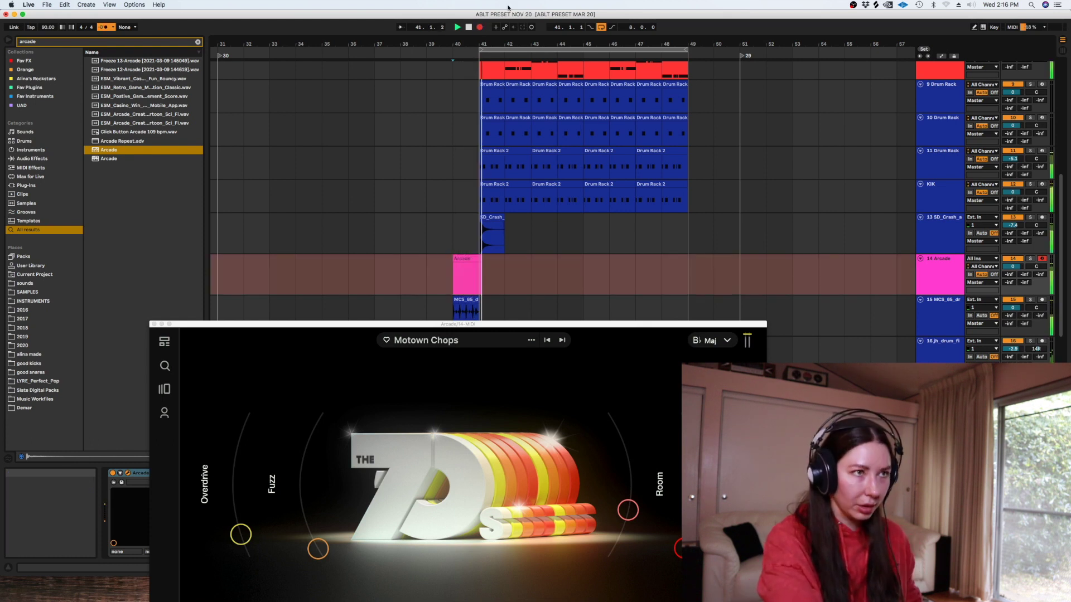
pyautogui.press('space')
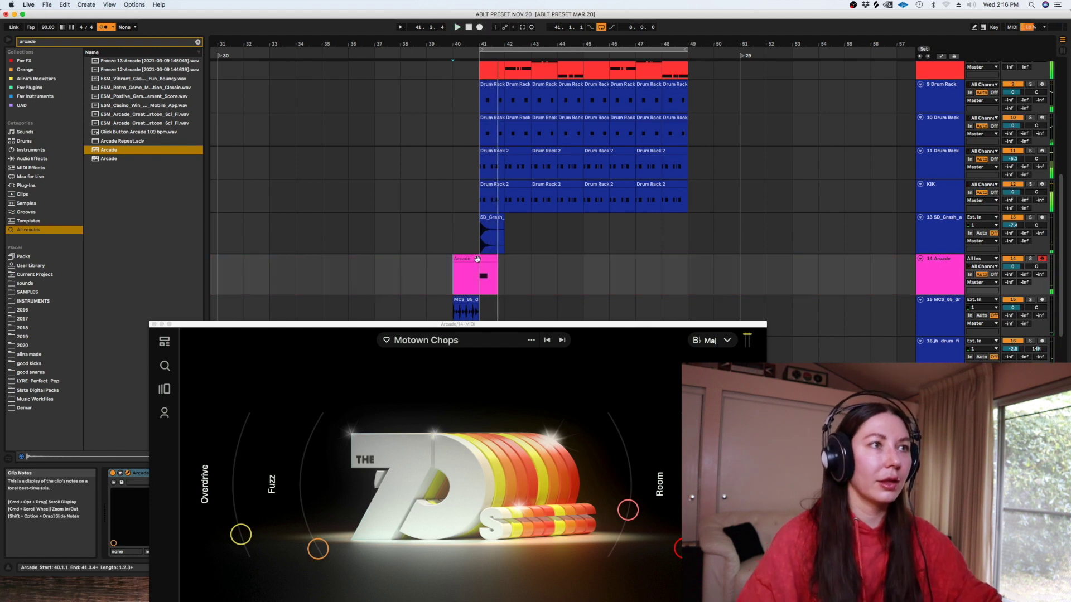
pyautogui.doubleClick(474, 259)
pyautogui.click(532, 265)
pyautogui.moveTo(543, 325); pyautogui.dragTo(520, 575)
pyautogui.click(817, 359)
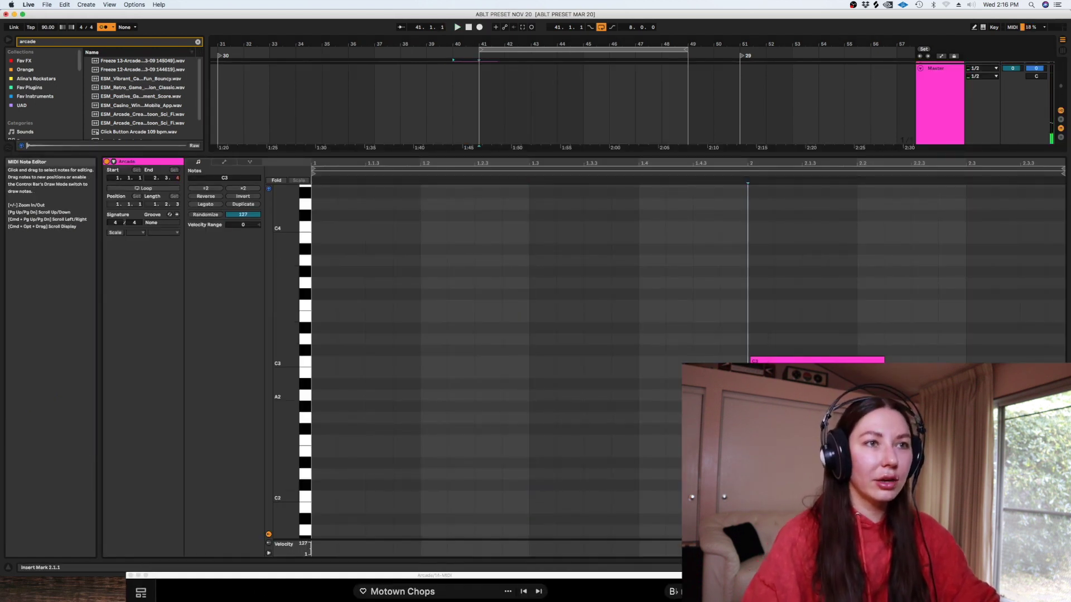
pyautogui.hotkey('shift', 'Tab')
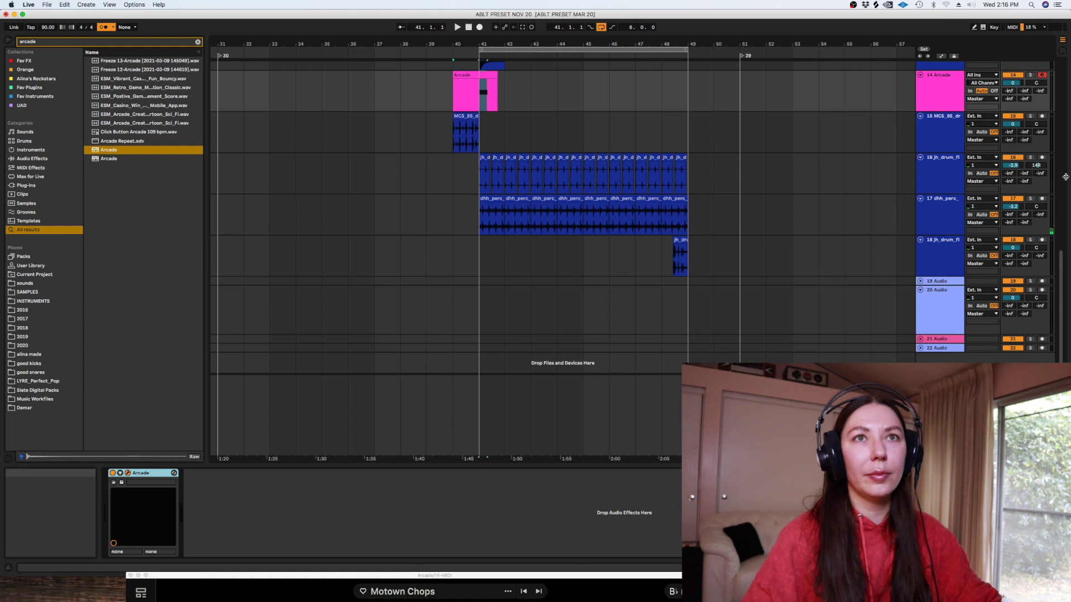
# Duplicate the Arcade track together with its recorded clip
pyautogui.scroll(5, 948, 246)
pyautogui.click(959, 246)
pyautogui.click(814, 270)
pyautogui.click(954, 253)
pyautogui.press('super+d')
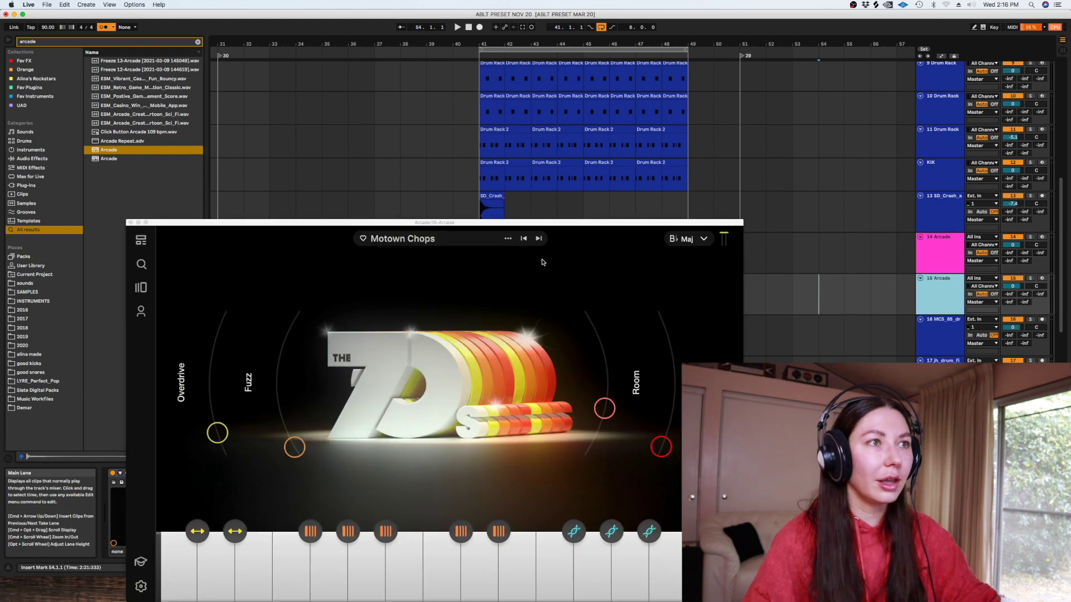
pyautogui.click(131, 223)
# Remove the empty lead-in bar from the duplicated Arcade clip, move the clip to bar 42, and play the section
pyautogui.press('Delete')
pyautogui.moveTo(481, 296); pyautogui.dragTo(527, 290)
pyautogui.press('space')
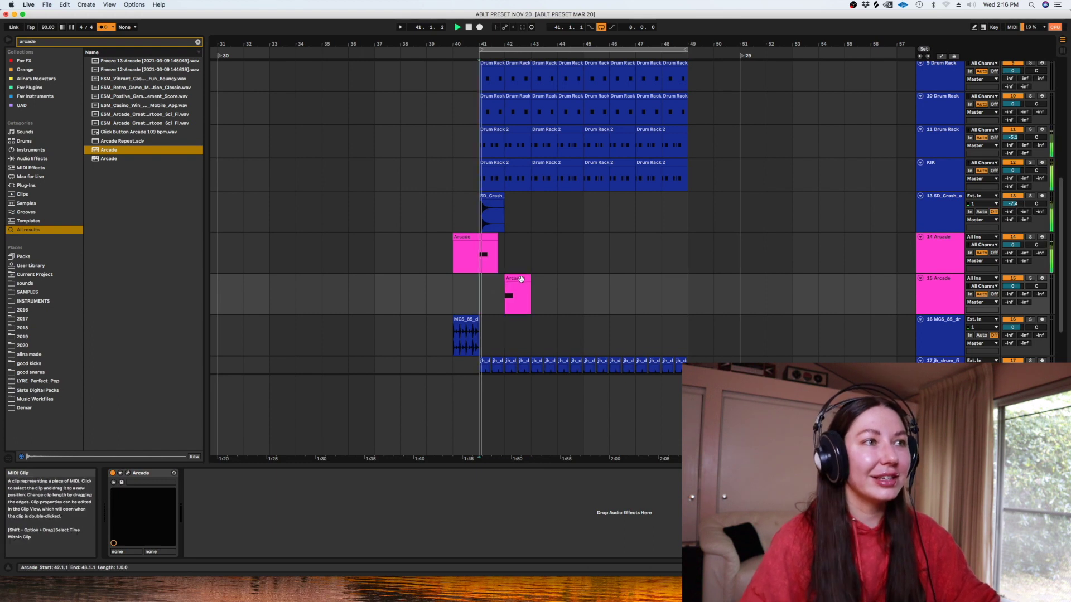
pyautogui.press('space')
# Check the second chord's notes in the BLANK KONTAKT clip at bar 41
pyautogui.moveTo(1063, 263); pyautogui.dragTo(1062, 190)
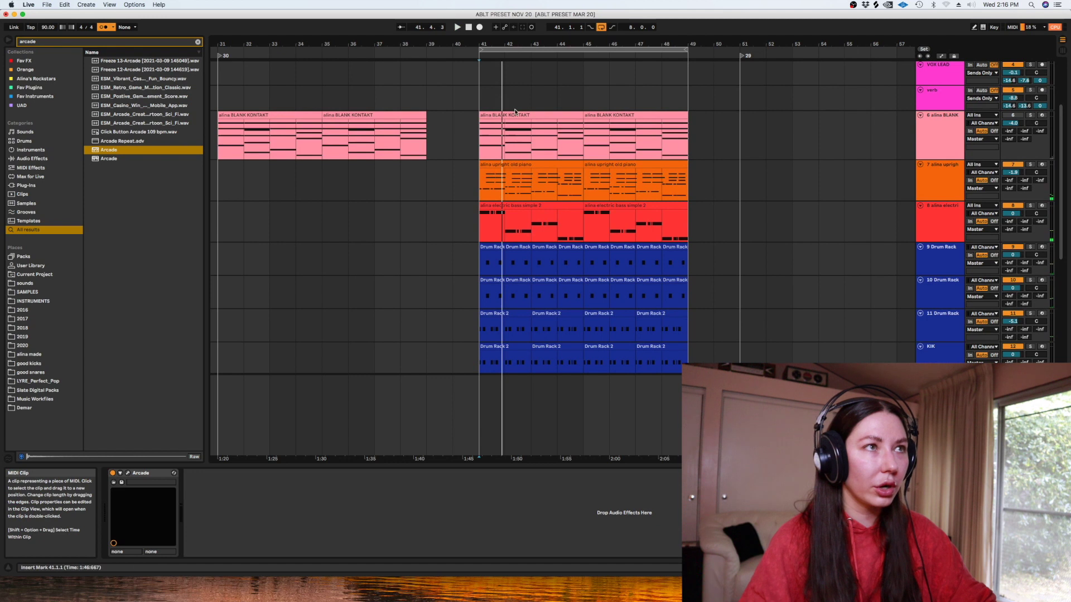
pyautogui.doubleClick(527, 136)
pyautogui.moveTo(550, 481); pyautogui.dragTo(535, 420)
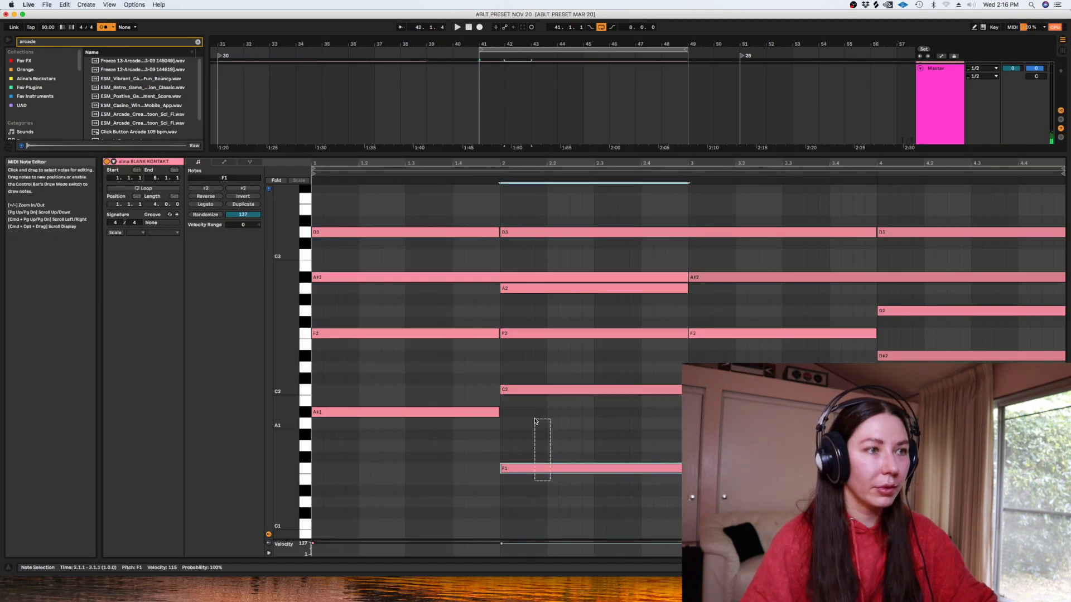
pyautogui.hotkey('shift', 'Tab')
# Set the key of the duplicated Arcade kit on track 15 to F Maj and audition it from bar 42
pyautogui.moveTo(1061, 196); pyautogui.dragTo(1061, 251)
pyautogui.click(943, 287)
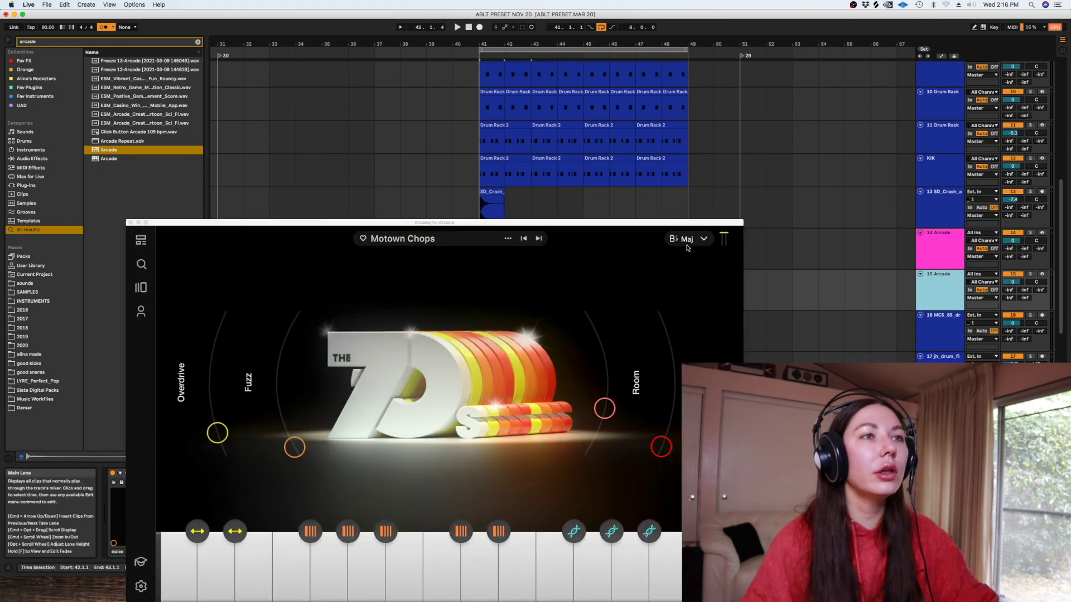
pyautogui.click(694, 241)
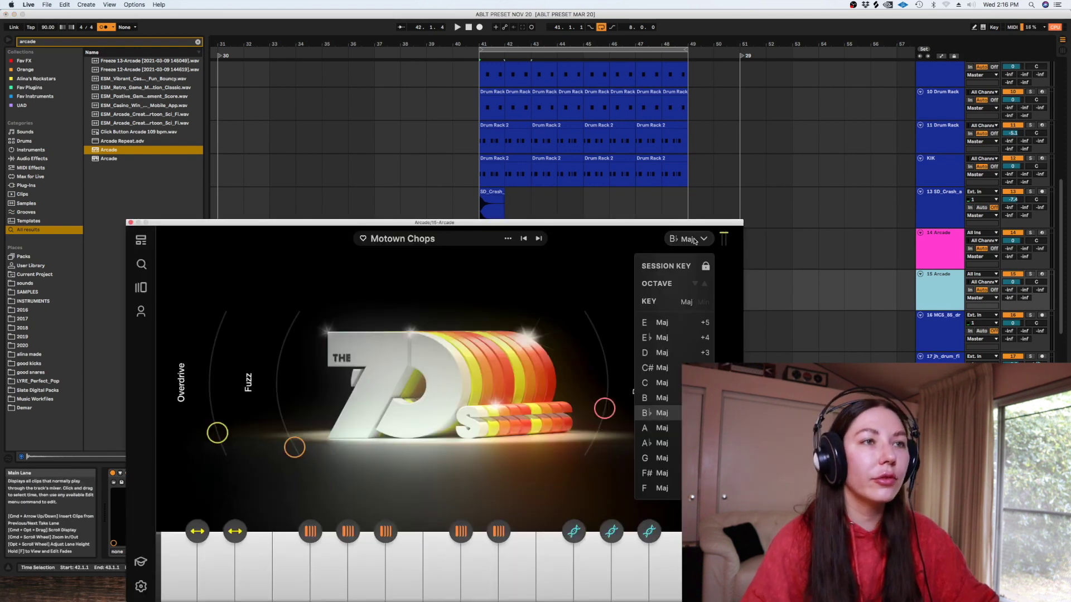
pyautogui.click(662, 488)
pyautogui.moveTo(612, 223); pyautogui.dragTo(608, 399)
pyautogui.click(504, 332)
pyautogui.press('space')
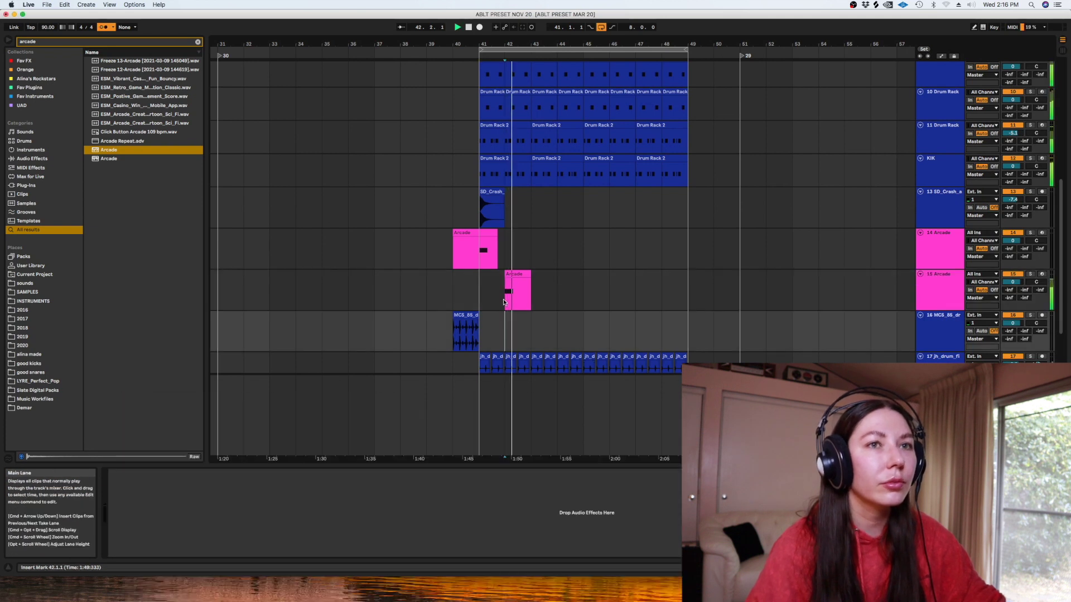
pyautogui.press('space')
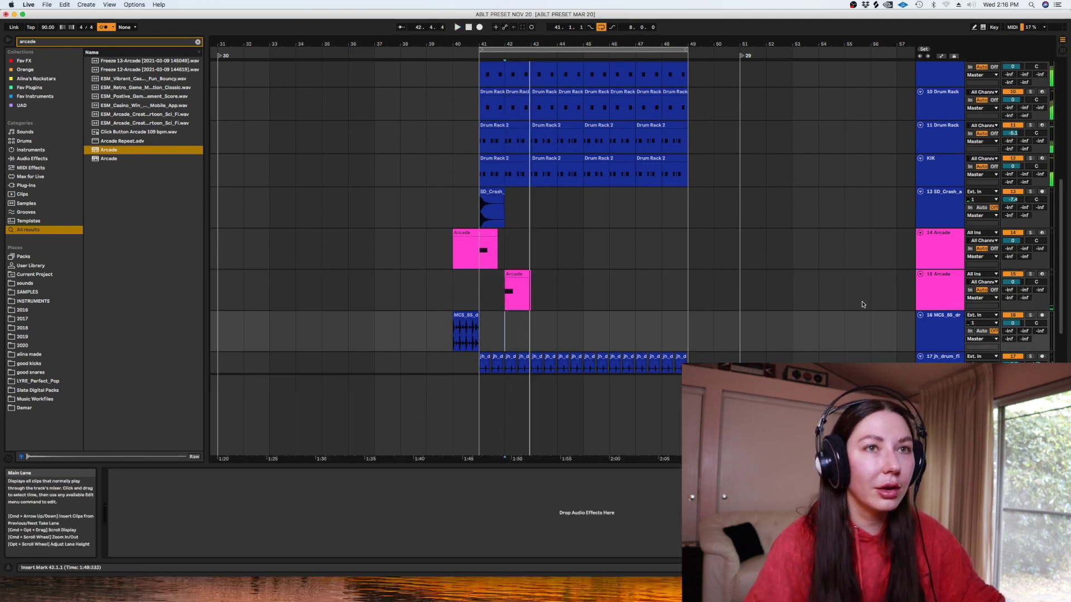
# Duplicate the track 15 Arcade track with its clip and move the new clip to bar 43
pyautogui.click(938, 292)
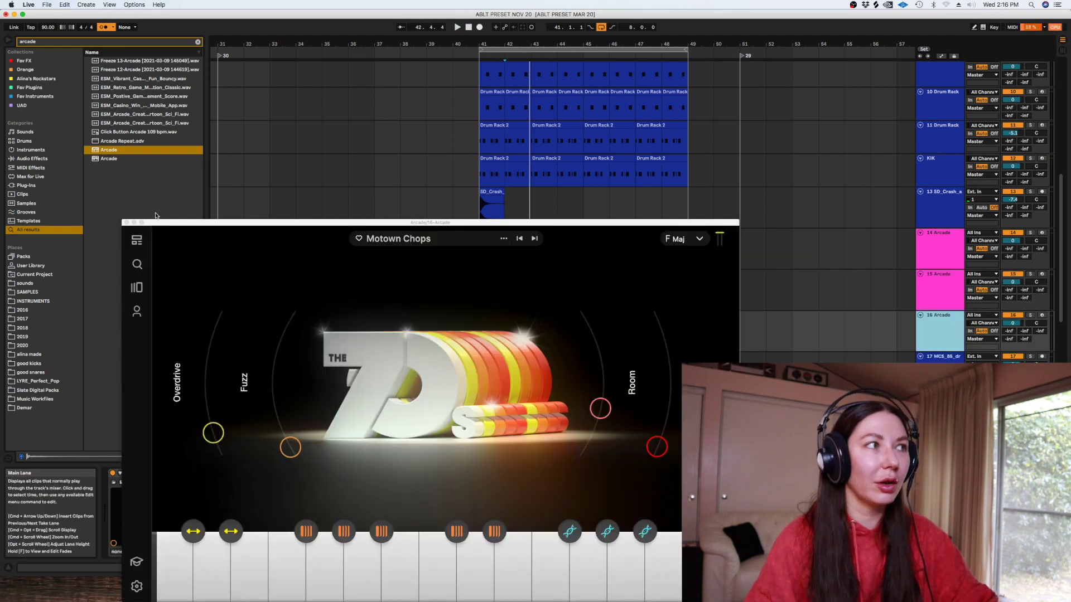
pyautogui.click(126, 222)
pyautogui.click(513, 316)
pyautogui.moveTo(513, 315); pyautogui.dragTo(559, 294)
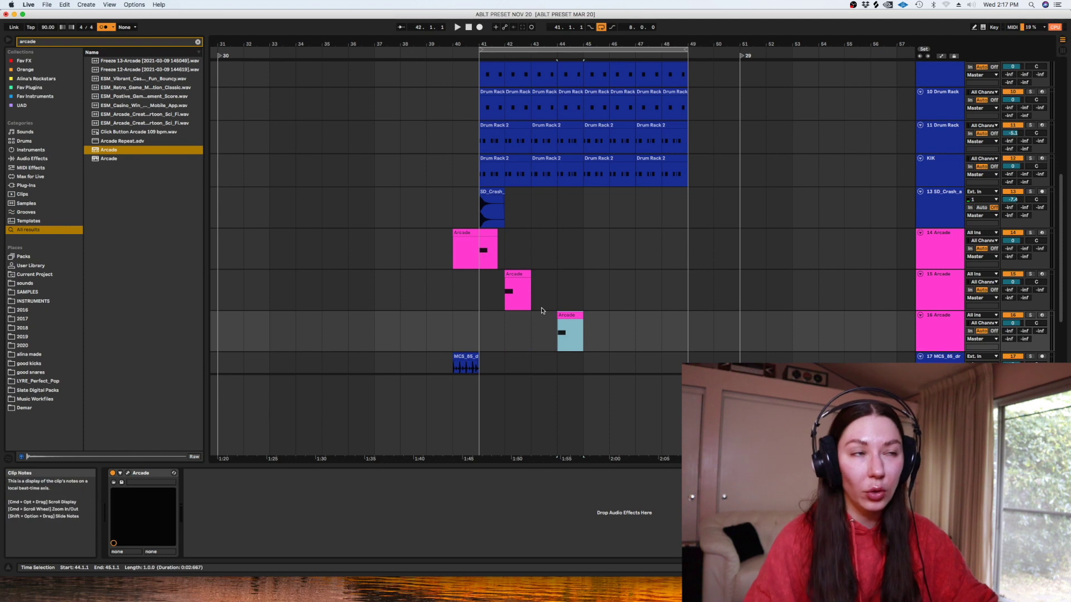
pyautogui.click(509, 327)
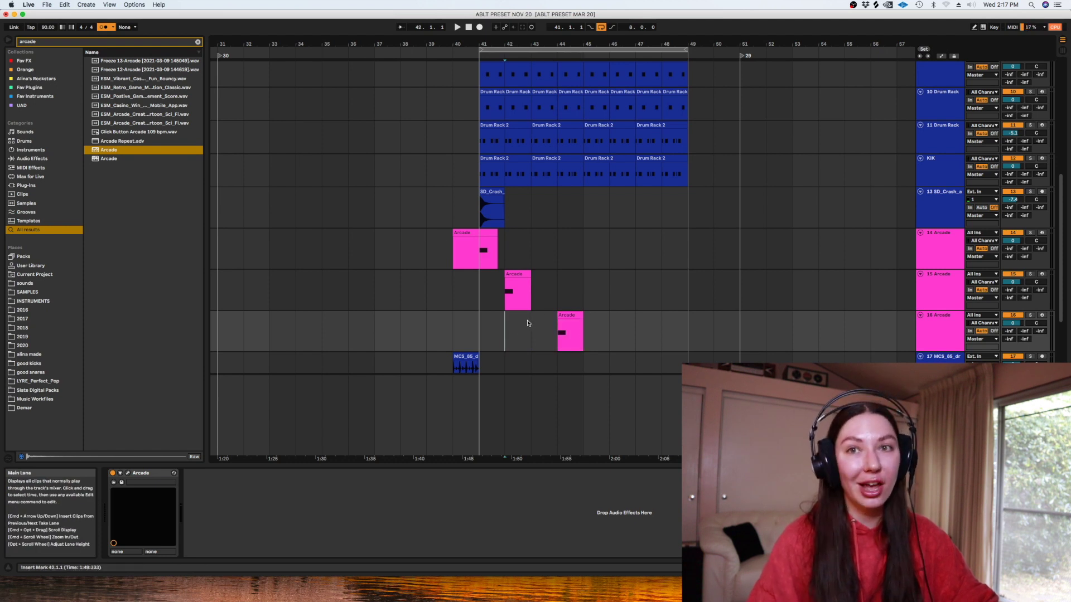
pyautogui.moveTo(562, 315); pyautogui.dragTo(541, 330)
# Check the third chord's notes in the upright old piano clip at bar 41
pyautogui.scroll(6, 640, 140)
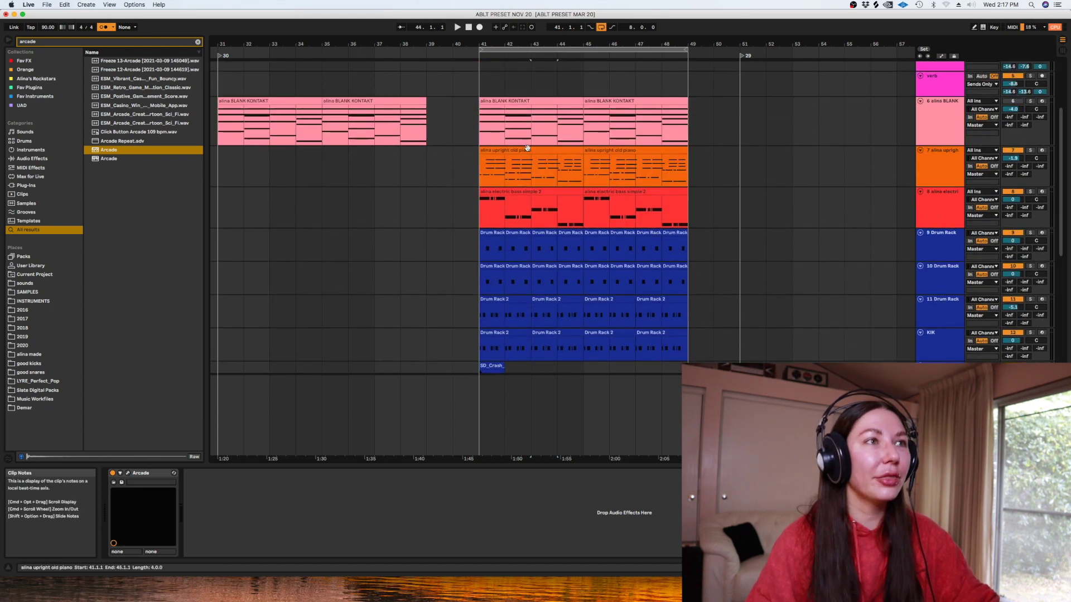
pyautogui.doubleClick(524, 167)
pyautogui.moveTo(750, 480); pyautogui.dragTo(771, 204)
pyautogui.hotkey('shift', 'Tab')
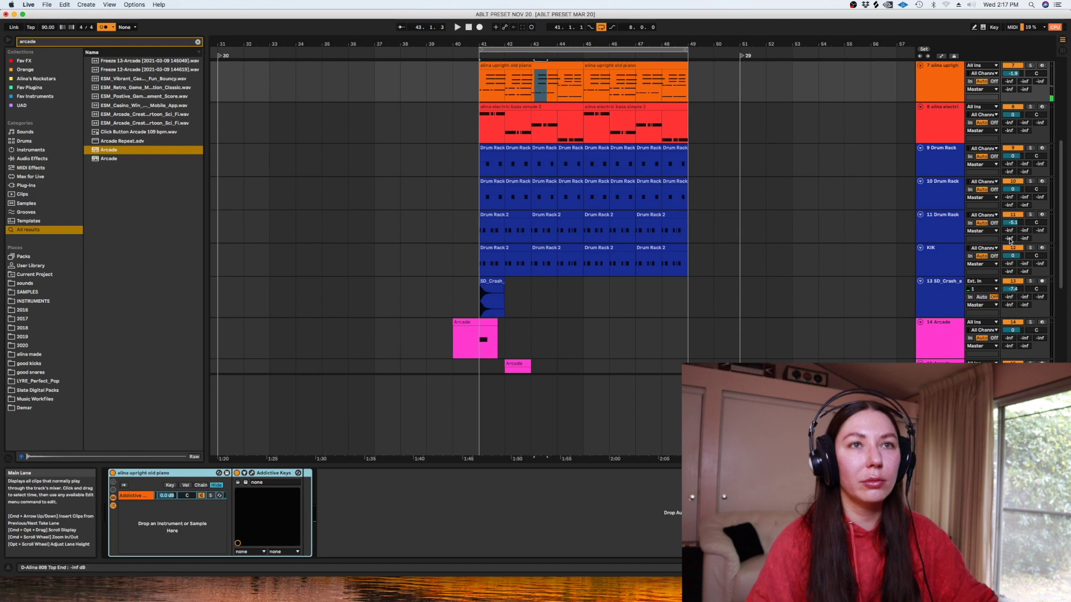
# Set the key of the Arcade kit on track 16 to G min and audition bar 43
pyautogui.scroll(-5, 952, 283)
pyautogui.click(951, 282)
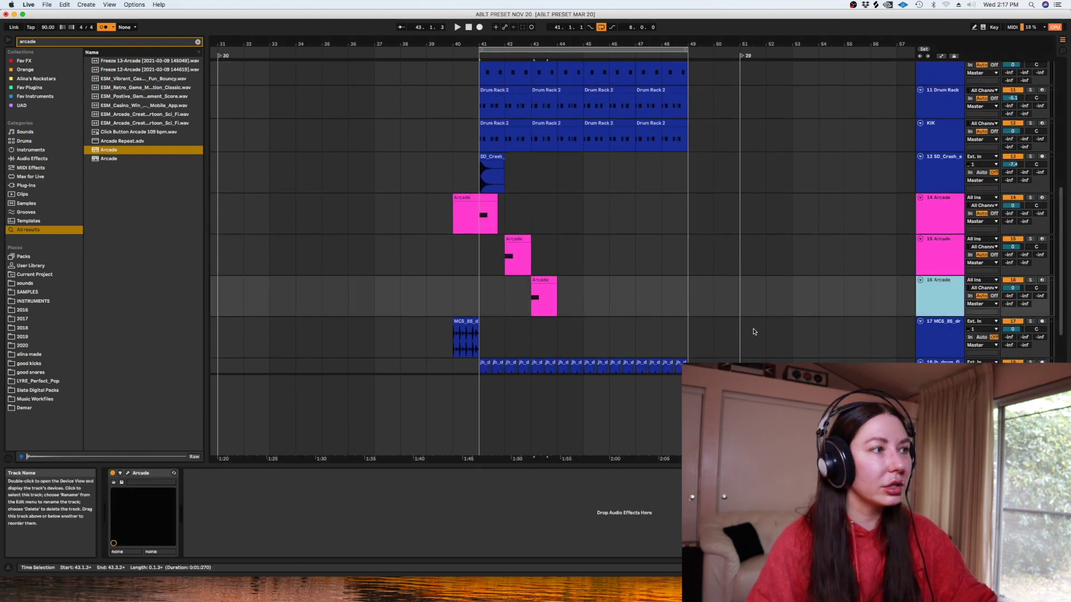
pyautogui.press('super+alt+p')
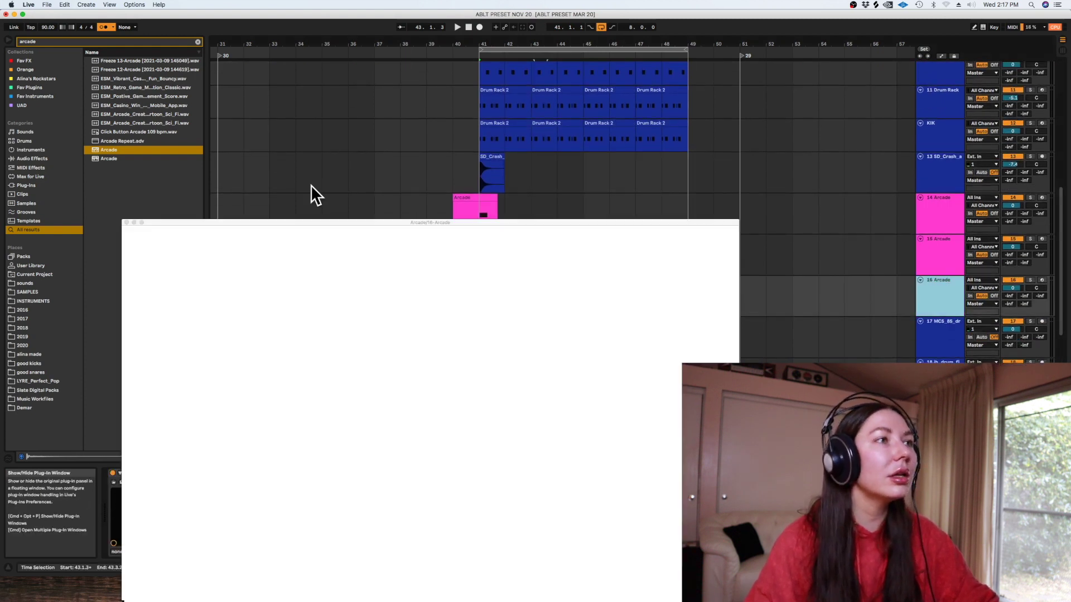
pyautogui.click(700, 239)
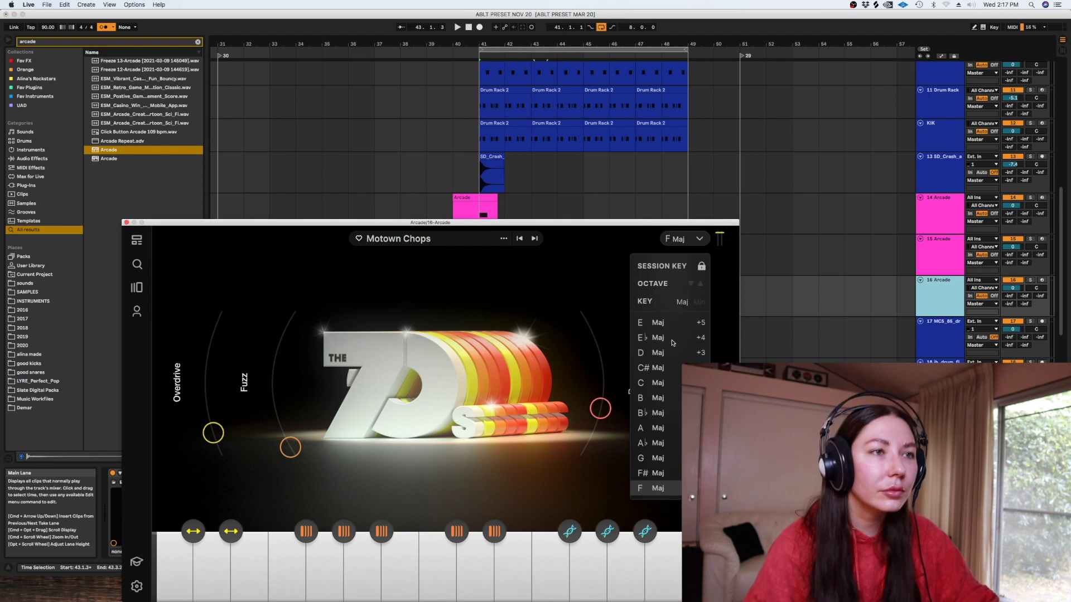
pyautogui.click(655, 458)
pyautogui.click(698, 302)
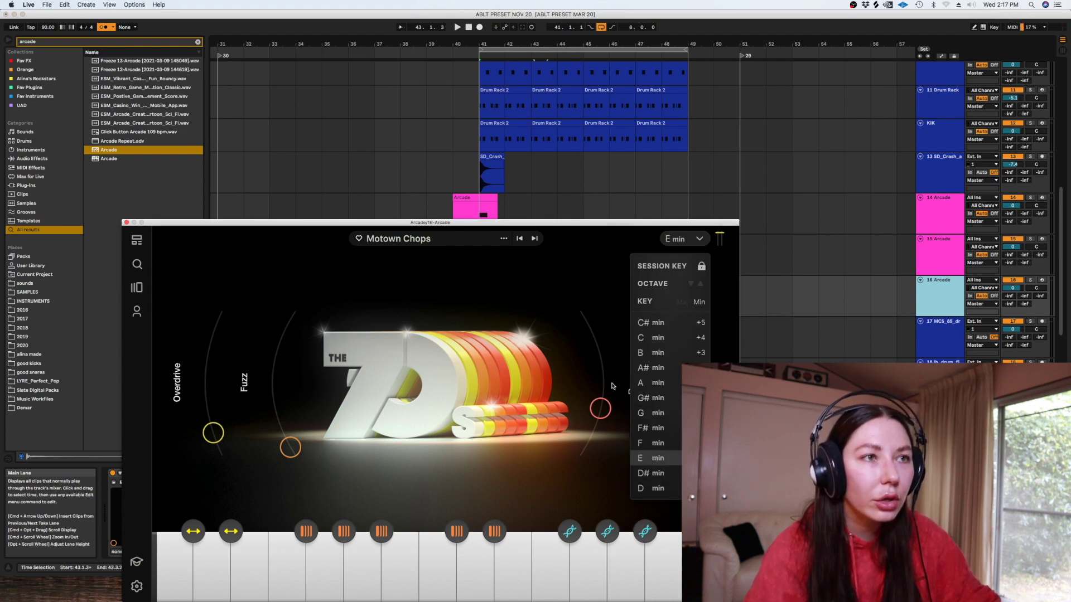
pyautogui.click(652, 413)
pyautogui.click(126, 223)
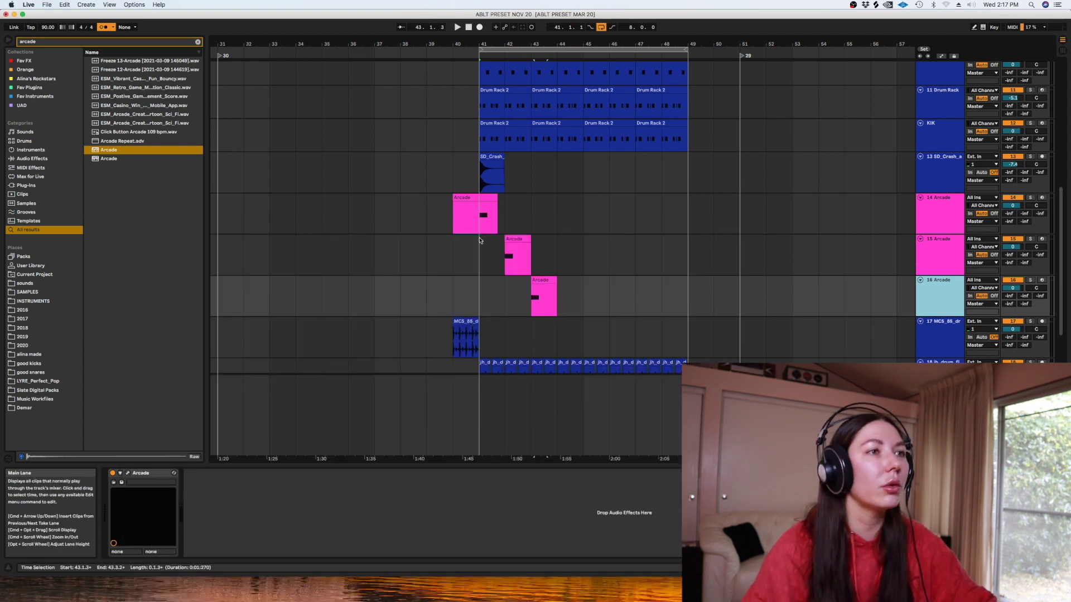
pyautogui.press('space')
pyautogui.press('space')
# Check the fourth chord's notes in the BLANK KONTAKT clip at bar 41
pyautogui.scroll(5, 1064, 231)
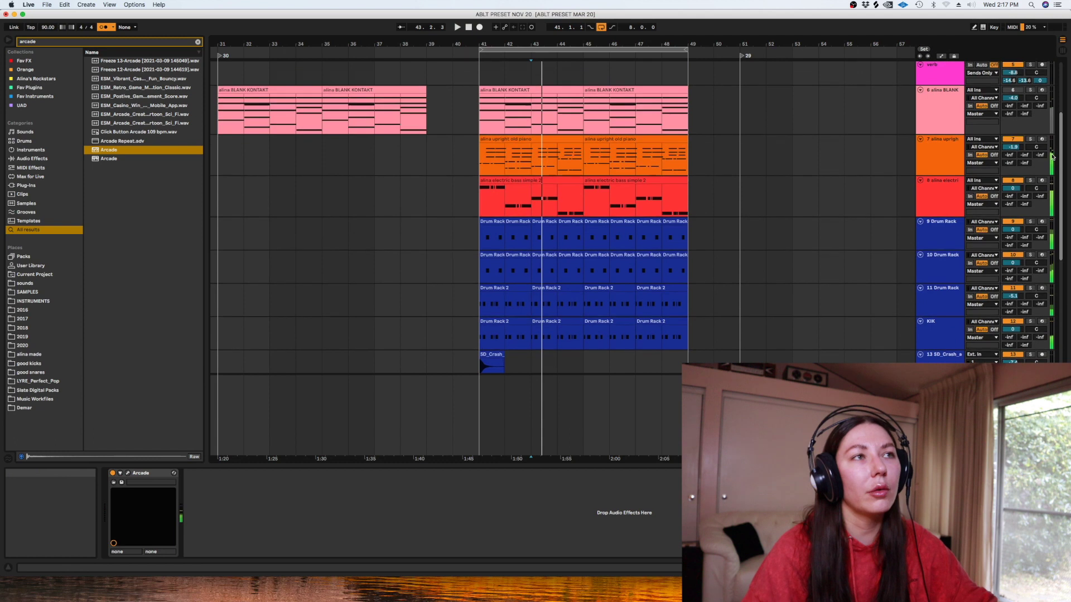
pyautogui.doubleClick(557, 107)
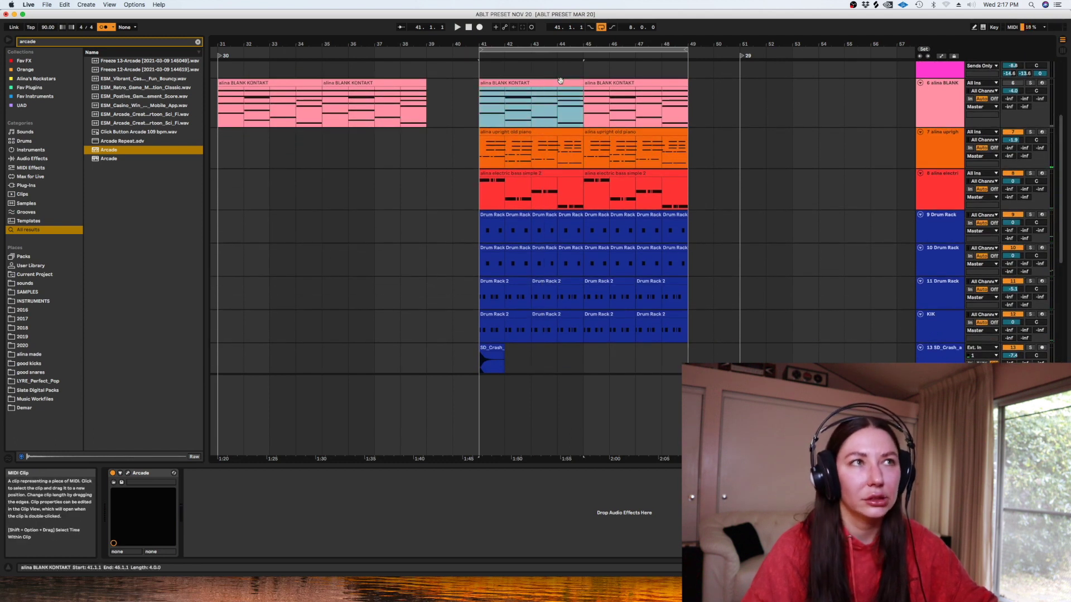
pyautogui.moveTo(900, 509); pyautogui.dragTo(943, 187)
pyautogui.click(942, 490)
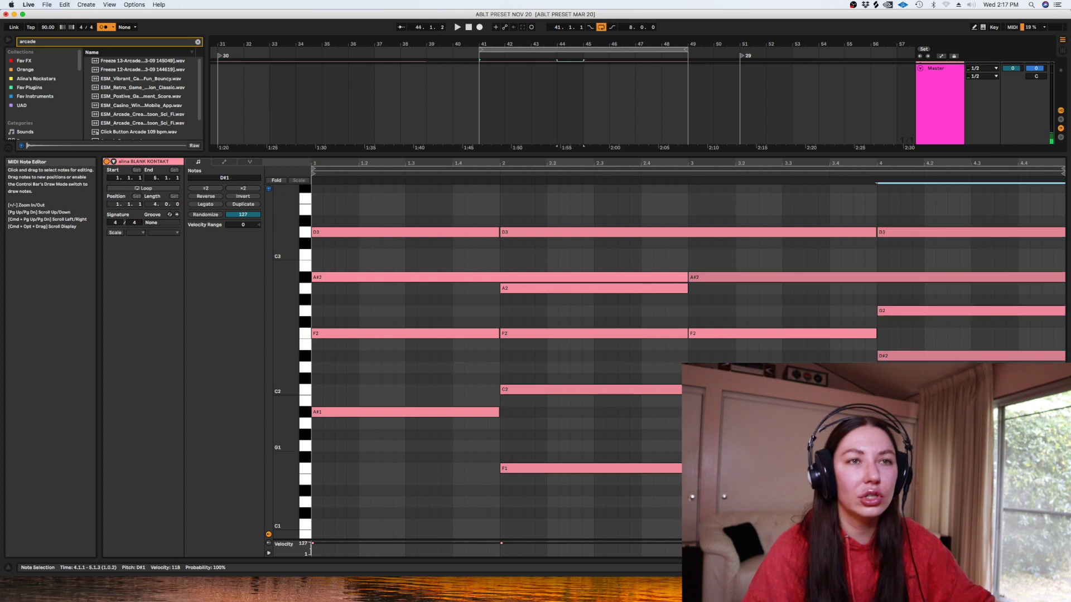
pyautogui.hotkey('shift', 'Tab')
# Duplicate the track 16 Arcade track with its clip and move the new clip to bar 44
pyautogui.moveTo(1065, 224); pyautogui.dragTo(1066, 298)
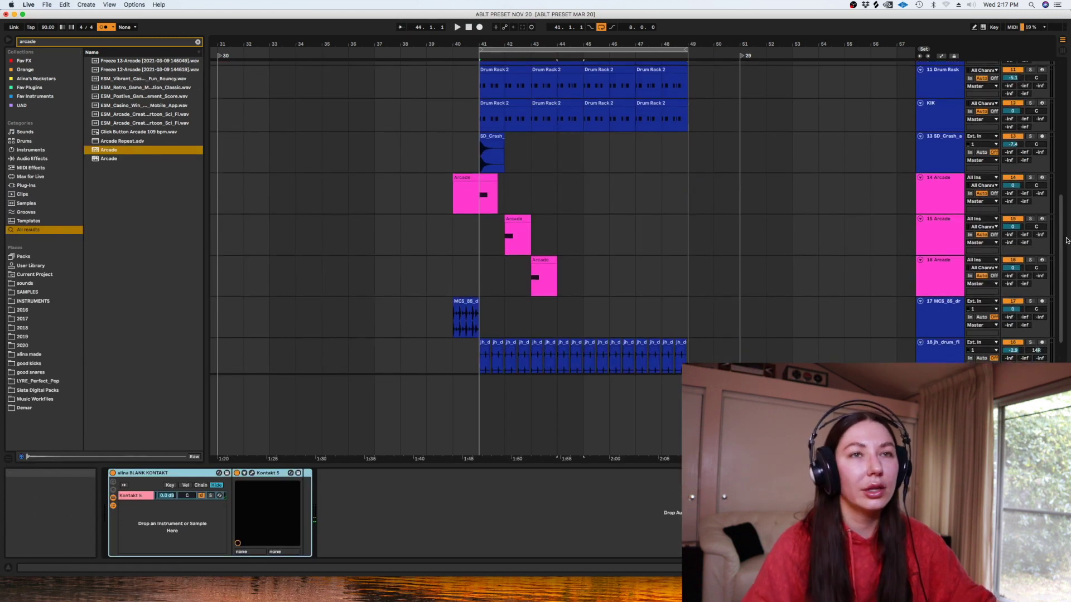
pyautogui.click(949, 274)
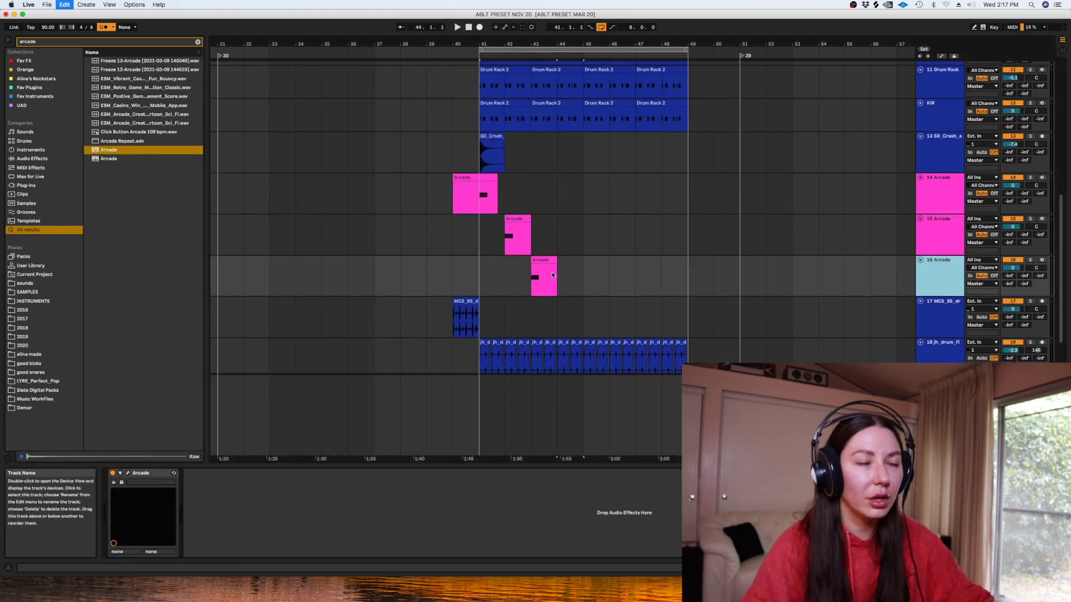
pyautogui.press('super+d')
pyautogui.click(534, 303)
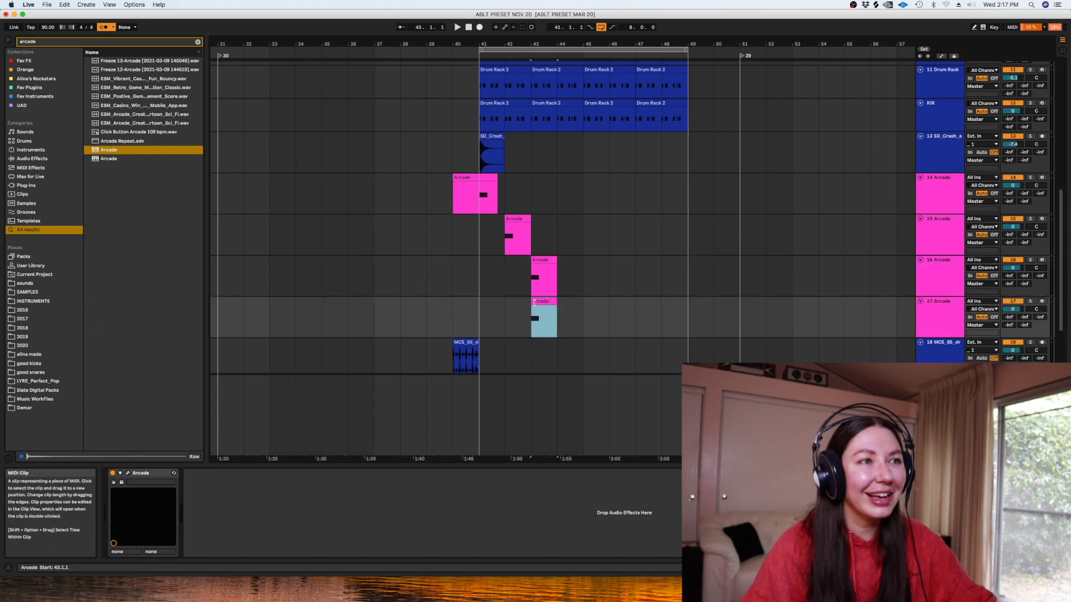
pyautogui.moveTo(546, 303); pyautogui.dragTo(572, 303)
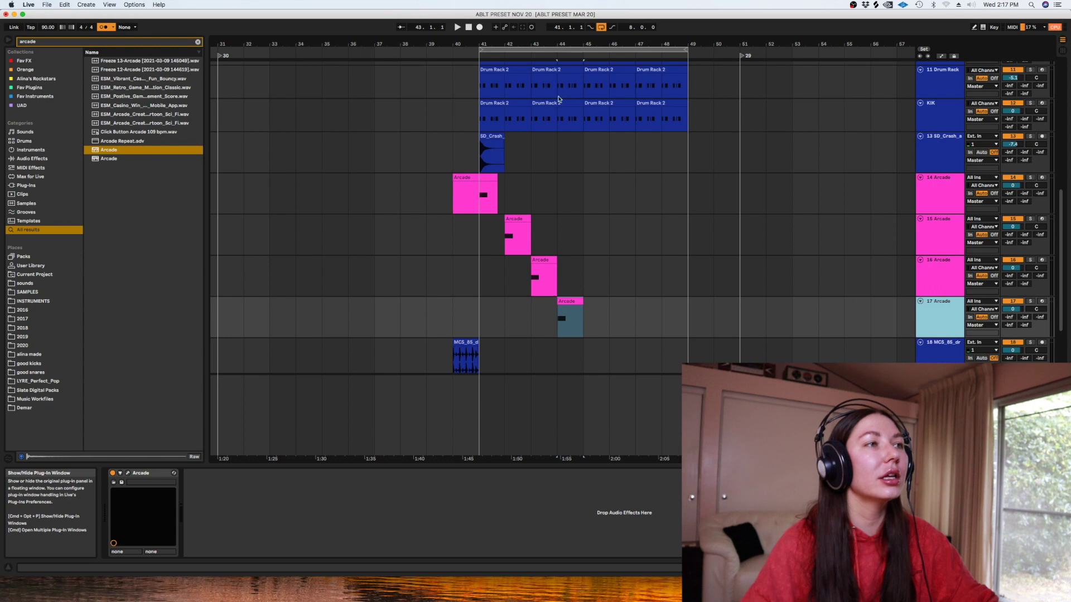
# Set the key of the Arcade kit on track 17 to E♭ Maj and audition bar 44
pyautogui.press('super+alt+p')
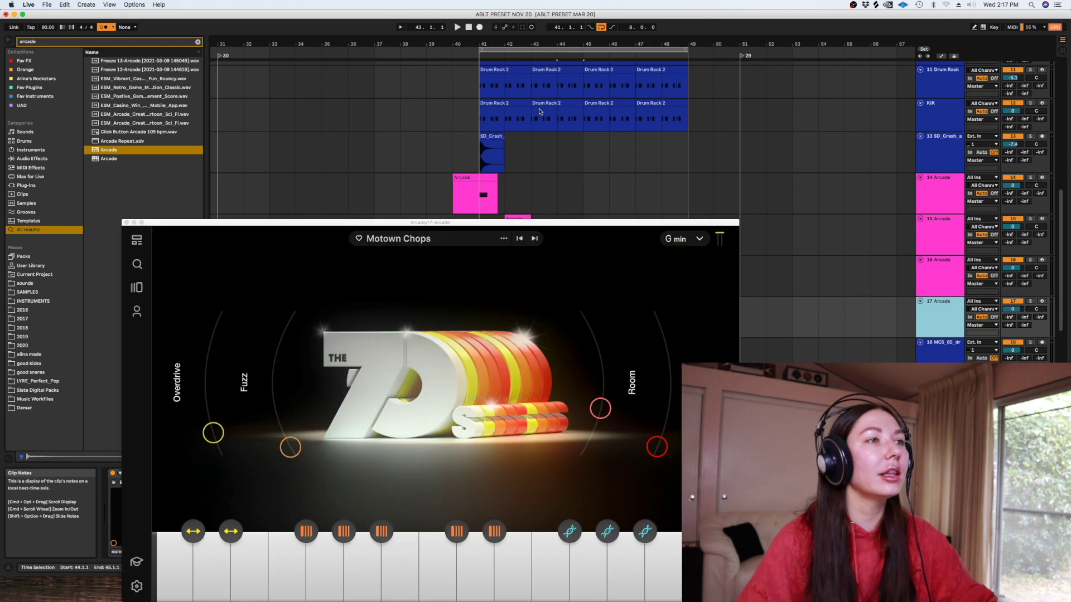
pyautogui.click(701, 240)
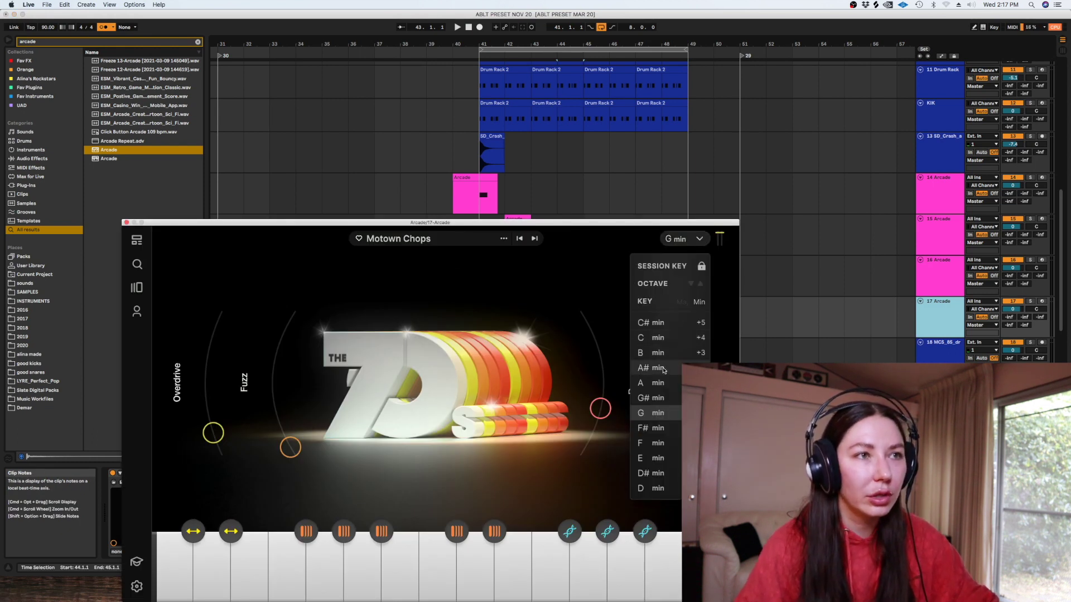
pyautogui.click(683, 302)
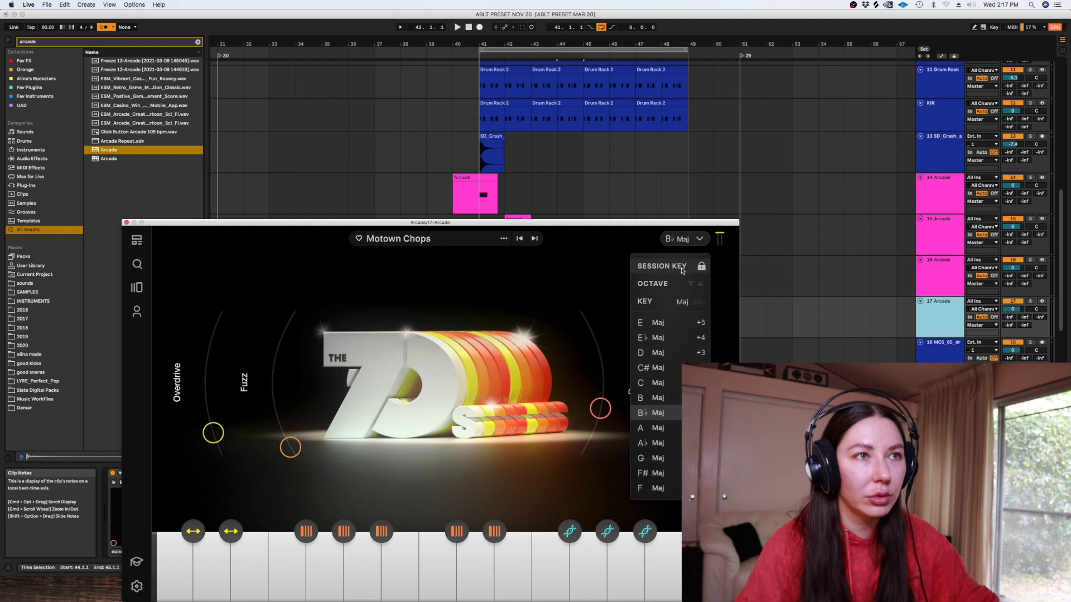
pyautogui.click(656, 338)
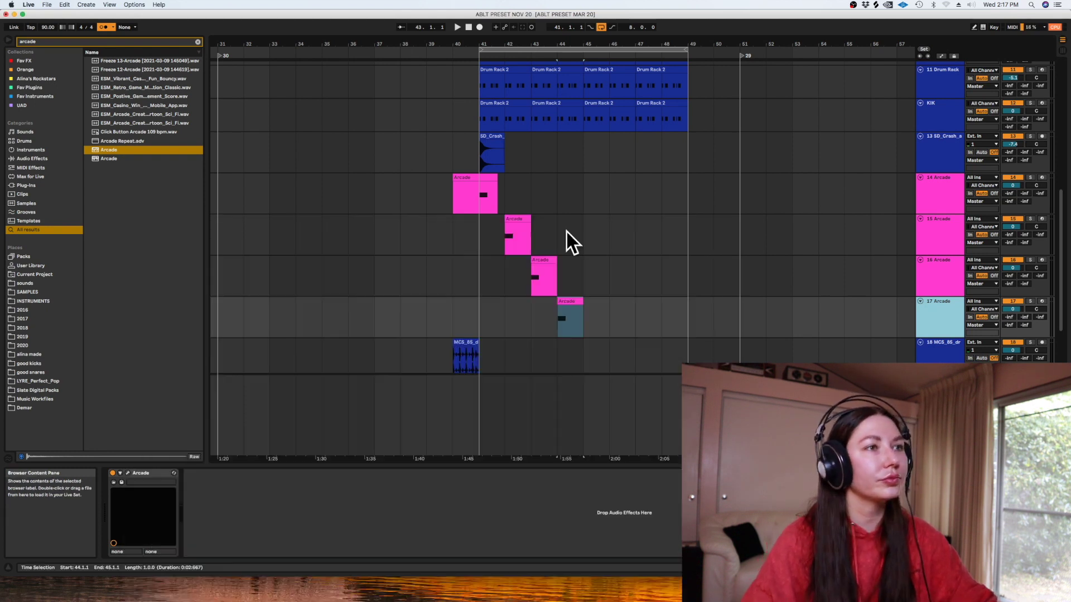
pyautogui.click(126, 222)
pyautogui.press('space')
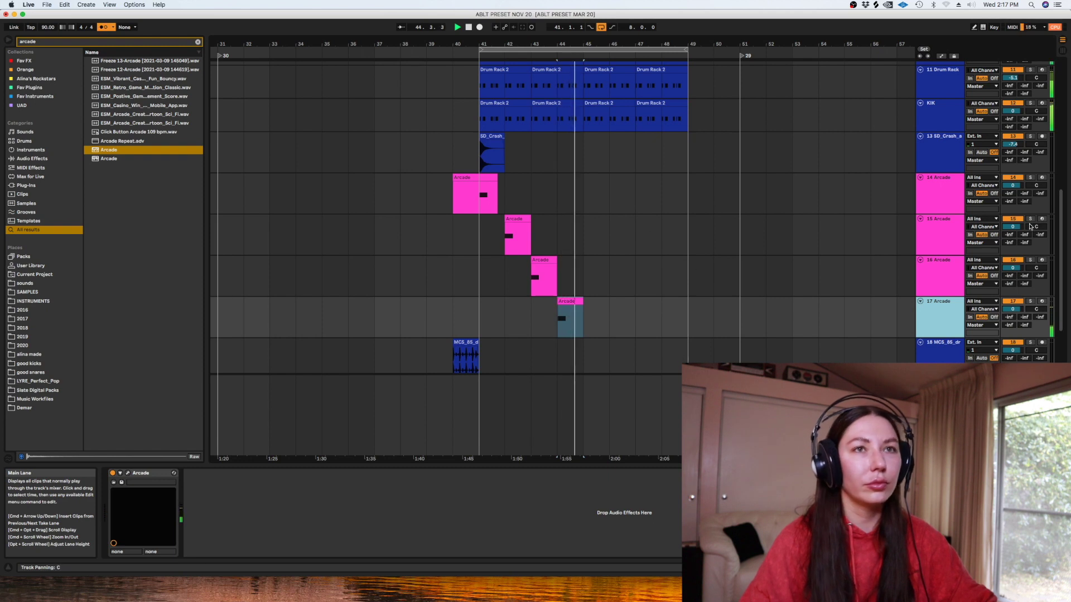
pyautogui.press('space')
# Group the four Arcade tracks and delete the first Arcade clip's lead-in bar before bar 41
pyautogui.click(939, 189)
pyautogui.keyDown('shift'); pyautogui.click(939, 307); pyautogui.keyUp('shift')
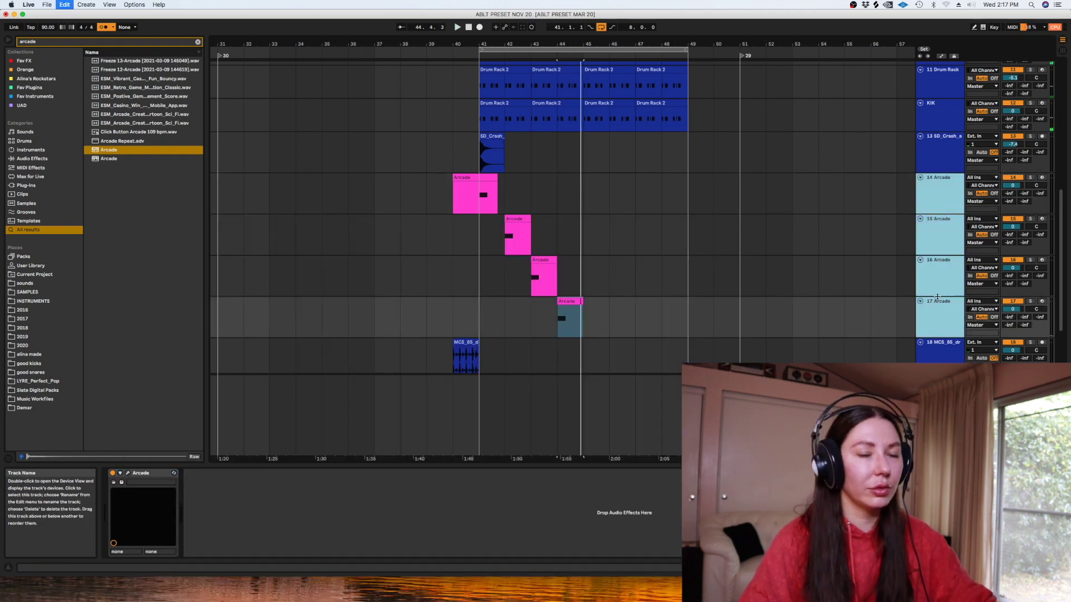
pyautogui.press('super+g')
pyautogui.click(462, 208)
pyautogui.press('Delete')
# Play the section from bar 41 and duplicate the four-bar Arcade pattern across all four tracks to bars 45–49
pyautogui.click(480, 196)
pyautogui.press('space')
pyautogui.moveTo(582, 351); pyautogui.dragTo(480, 237)
pyautogui.press('super+d')
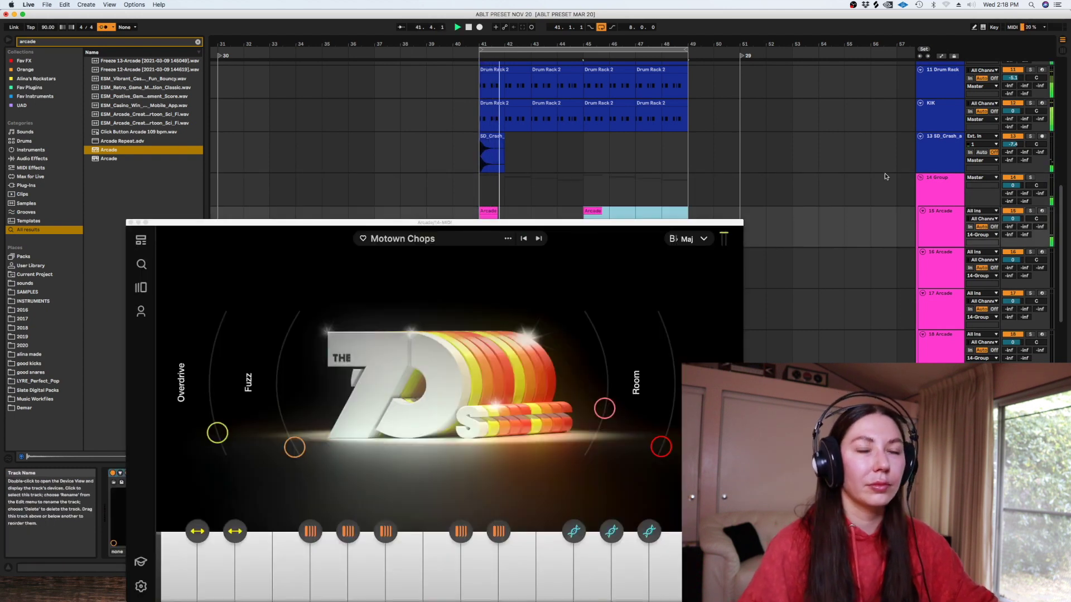
pyautogui.click(129, 223)
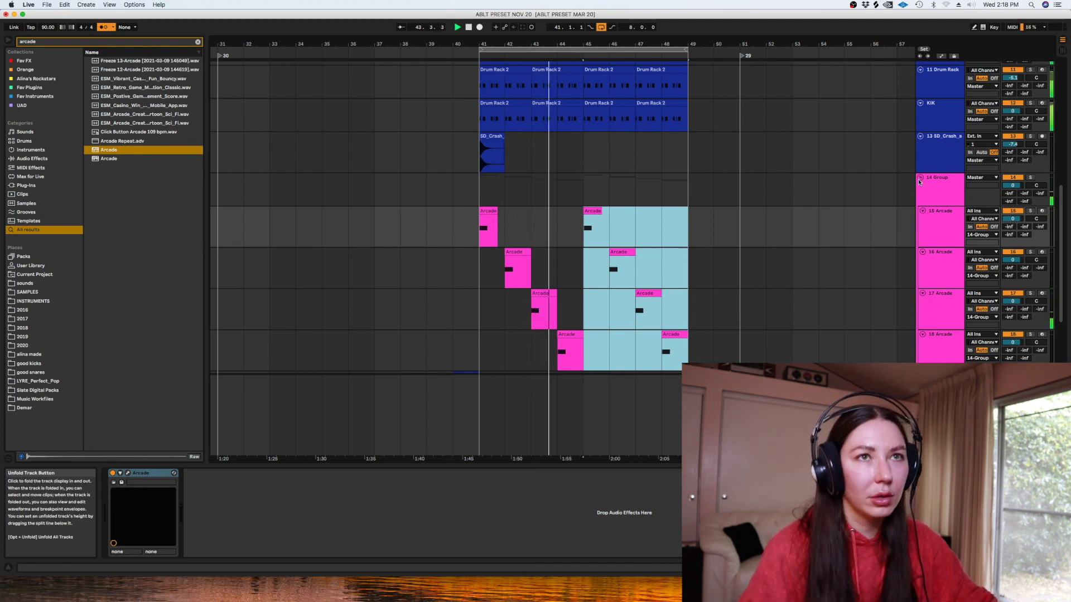
# Search the browser for "valha" and load ValhallaVintageVerb onto the Arcade group track
pyautogui.click(198, 42)
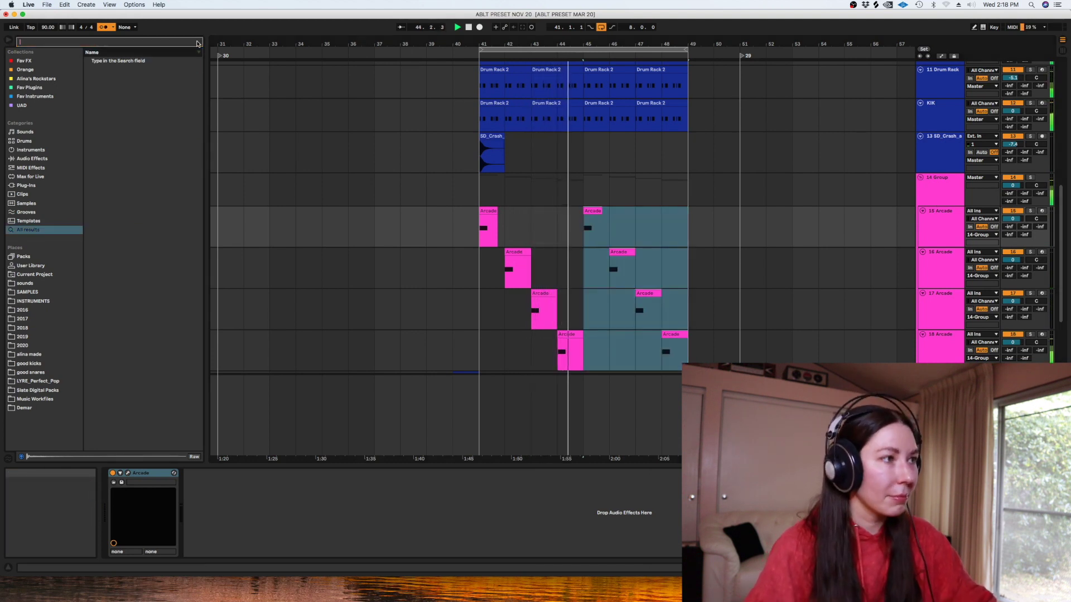
pyautogui.write('valha')
pyautogui.click(139, 88)
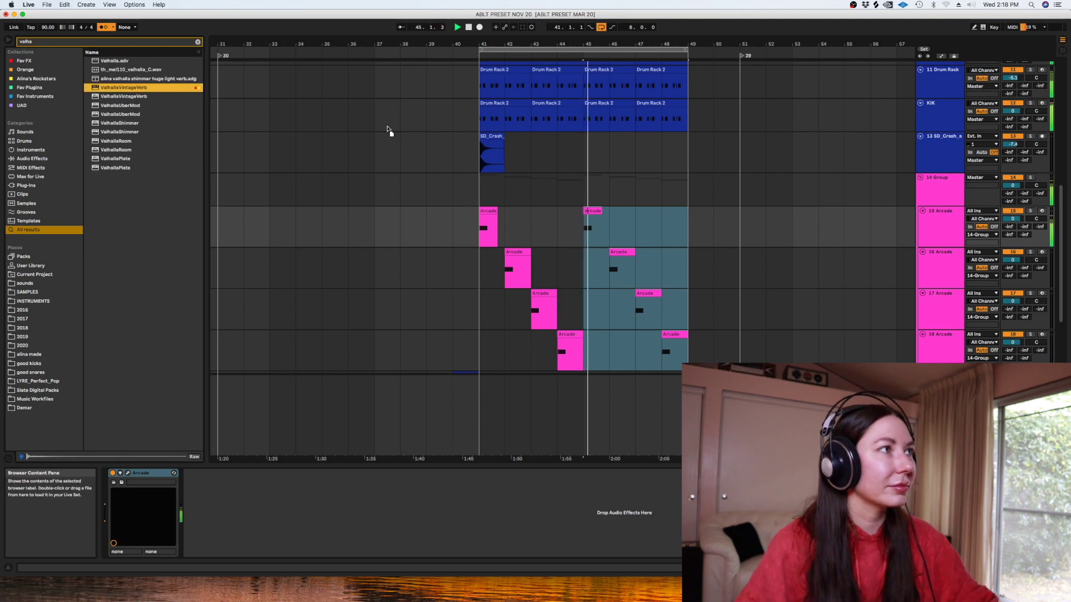
# Set the group reverb's decay to about 1.92 s, adjust its mix and raise its low cut
pyautogui.moveTo(151, 294); pyautogui.dragTo(152, 355)
pyautogui.moveTo(208, 296); pyautogui.dragTo(208, 306)
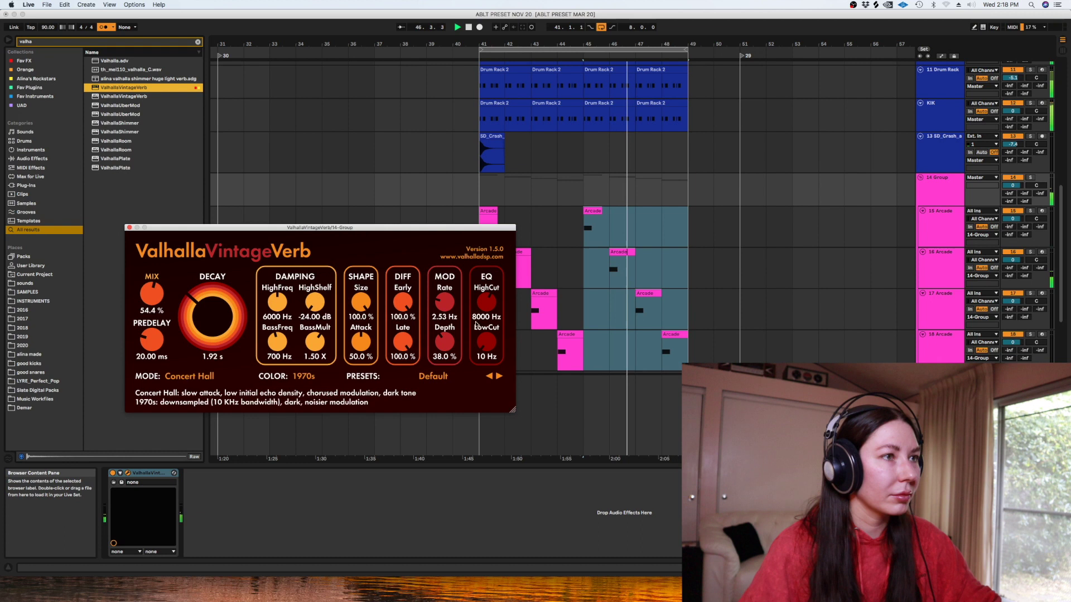
pyautogui.moveTo(484, 342); pyautogui.dragTo(480, 308)
pyautogui.moveTo(148, 300); pyautogui.dragTo(208, 304)
pyautogui.click(129, 227)
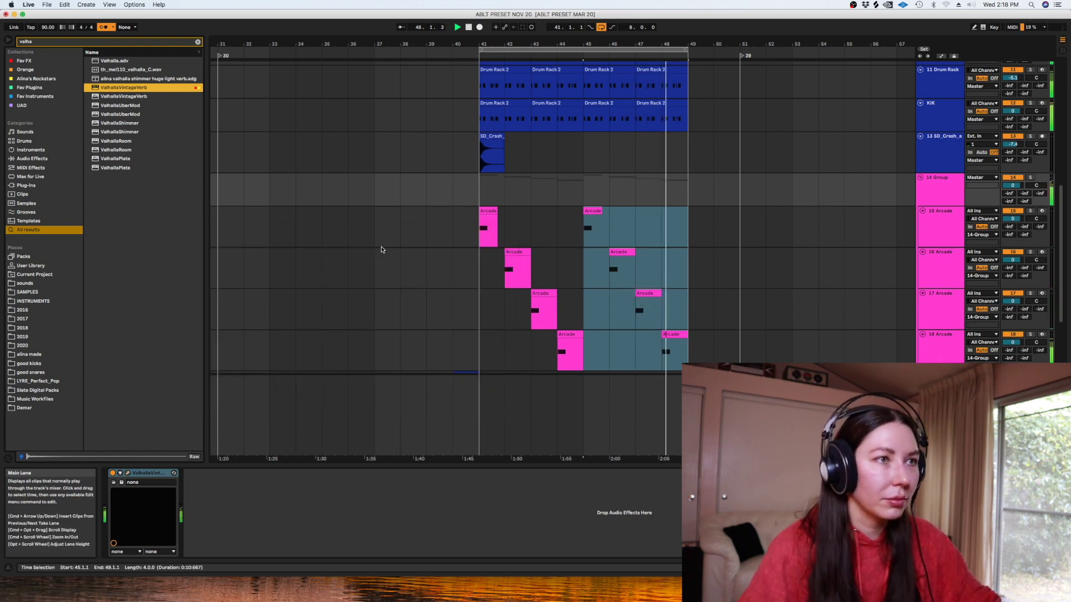
# Search the browser for "equ" and load the Equalize plug-in onto the fourth Arcade track
pyautogui.click(570, 356)
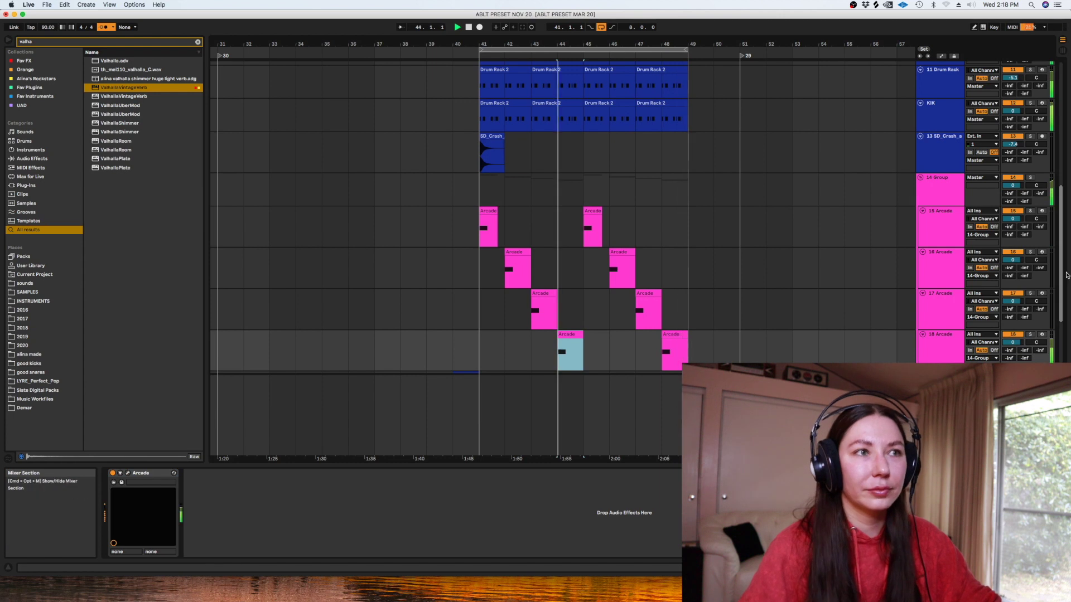
pyautogui.scroll(-1, 399, 241)
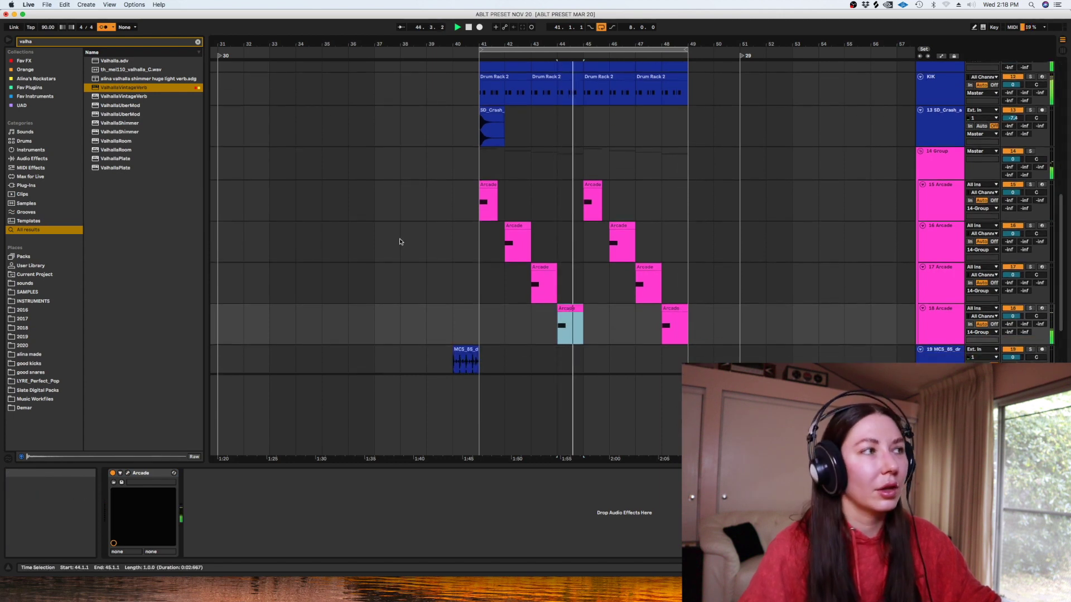
pyautogui.click(198, 42)
pyautogui.write('equ')
pyautogui.click(122, 132)
# Add a high-cut in Equalize at about 1856 Hz with a slope of 13.2 dB/oct while playing the fourth Arcade clip
pyautogui.click(561, 322)
pyautogui.click(380, 310)
pyautogui.moveTo(381, 310); pyautogui.dragTo(327, 312)
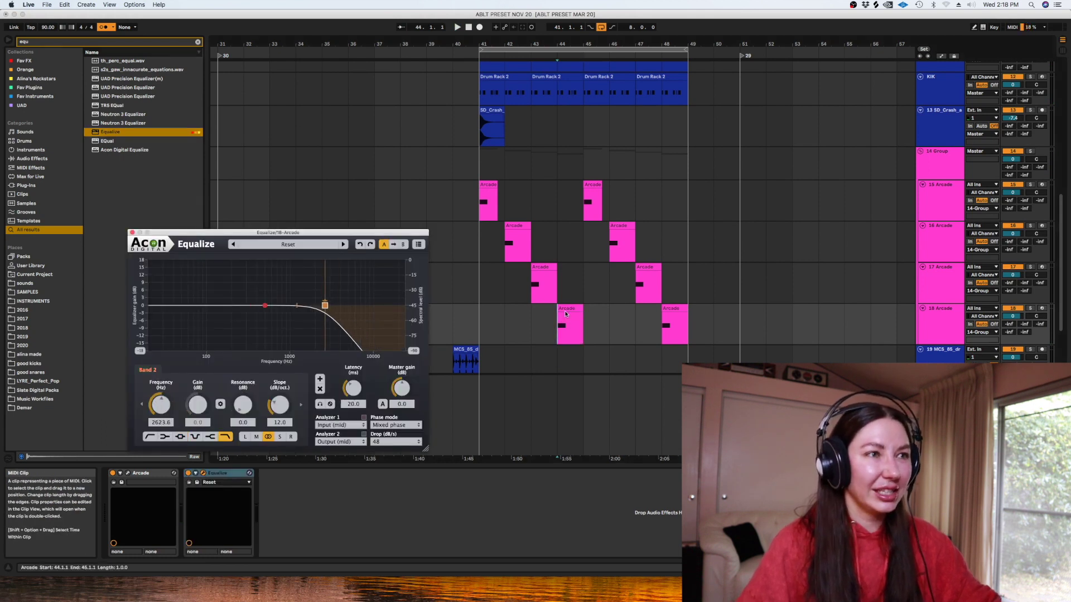
pyautogui.press('space')
pyautogui.moveTo(328, 308); pyautogui.dragTo(314, 307)
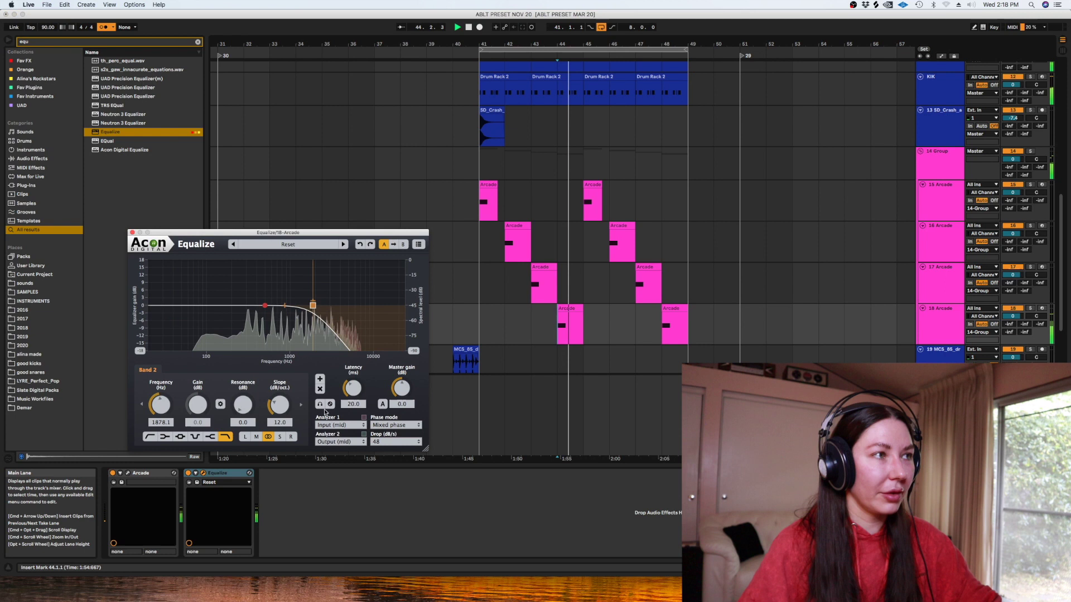
pyautogui.click(560, 331)
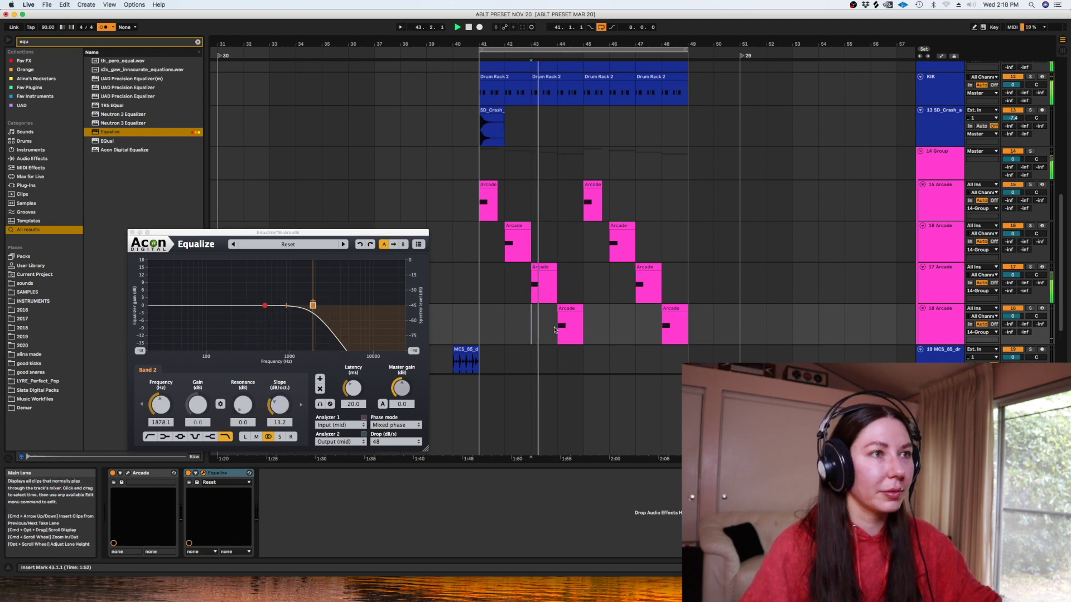
pyautogui.click(561, 331)
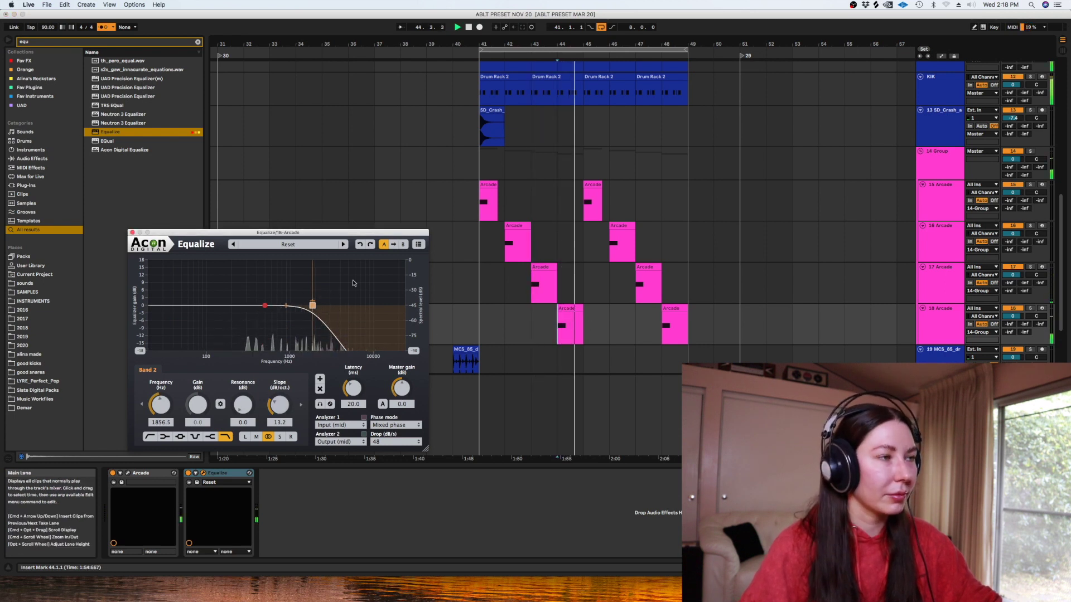
pyautogui.click(131, 232)
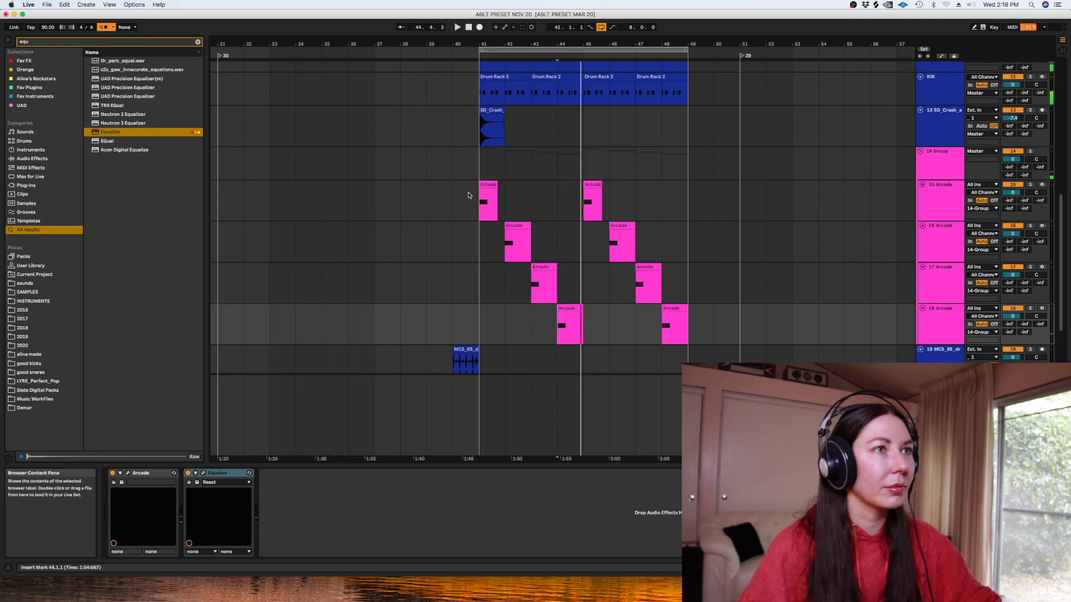
# Fold the Arcade group and insert a new MIDI track directly below it
pyautogui.click(921, 150)
pyautogui.click(941, 152)
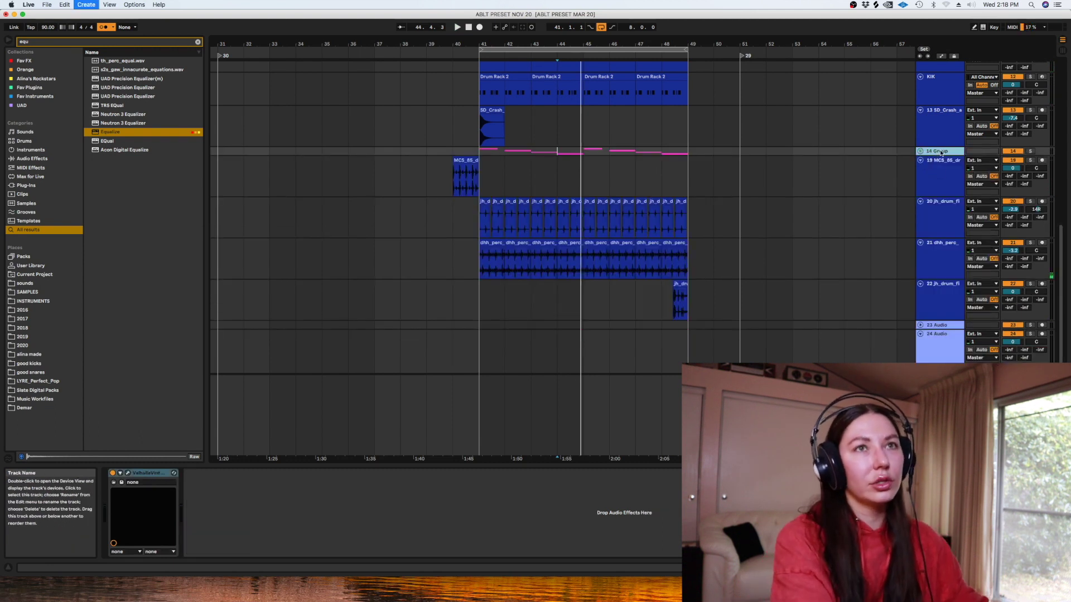
pyautogui.press('super+shift+t')
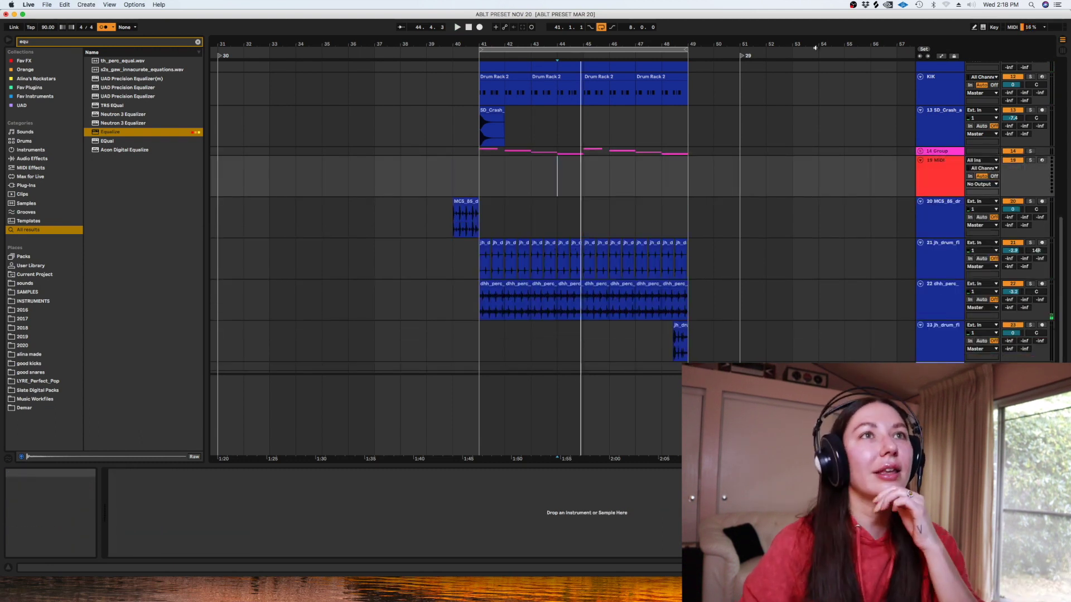
# Switch to Splice and open the Instruments categories of the sample library
pyautogui.click(876, 5)
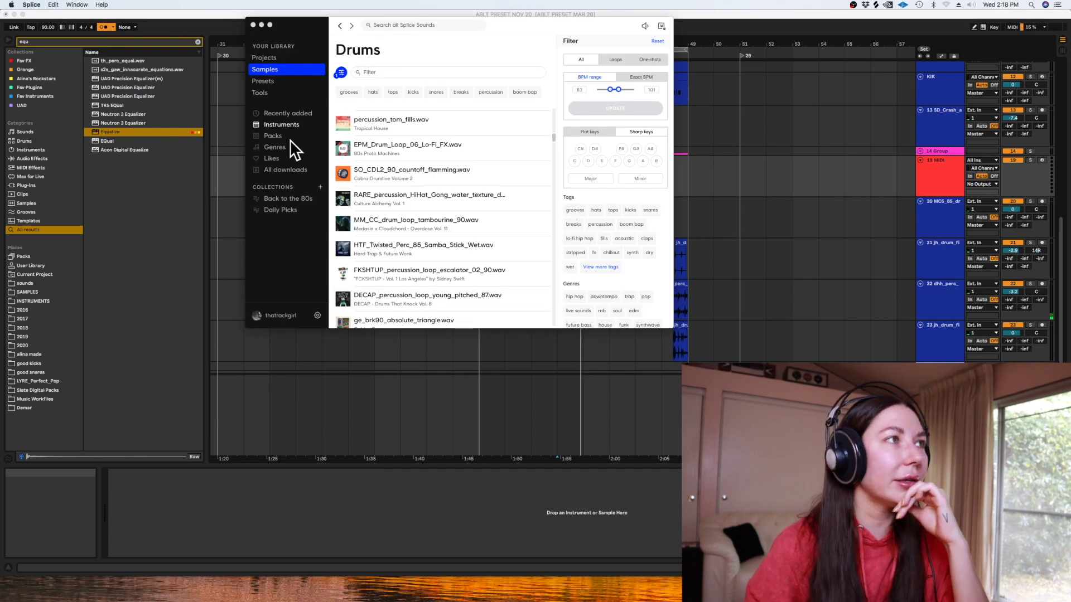
pyautogui.click(281, 124)
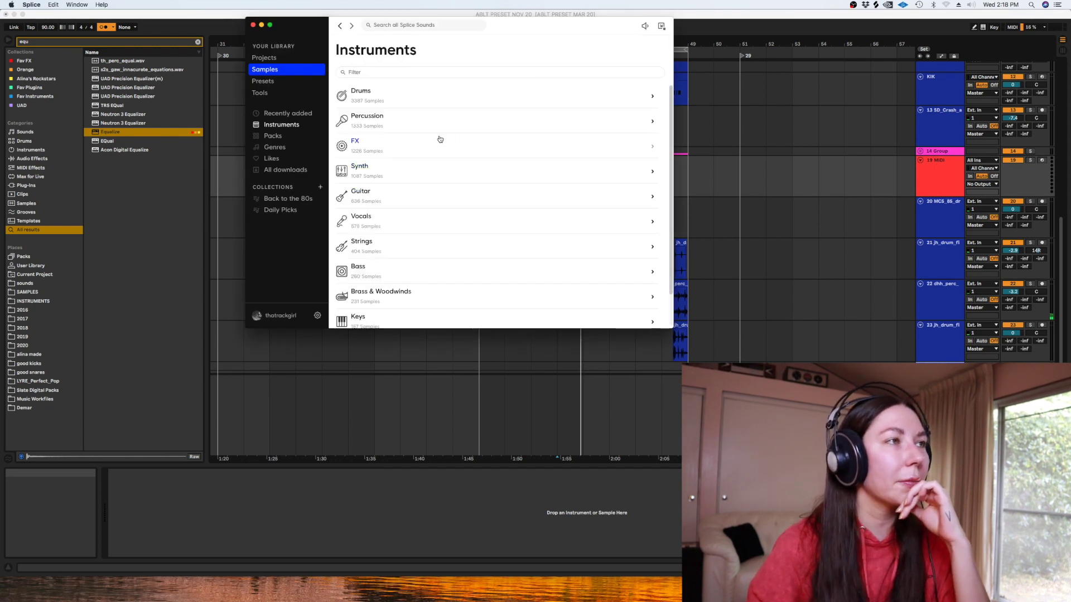
pyautogui.click(683, 190)
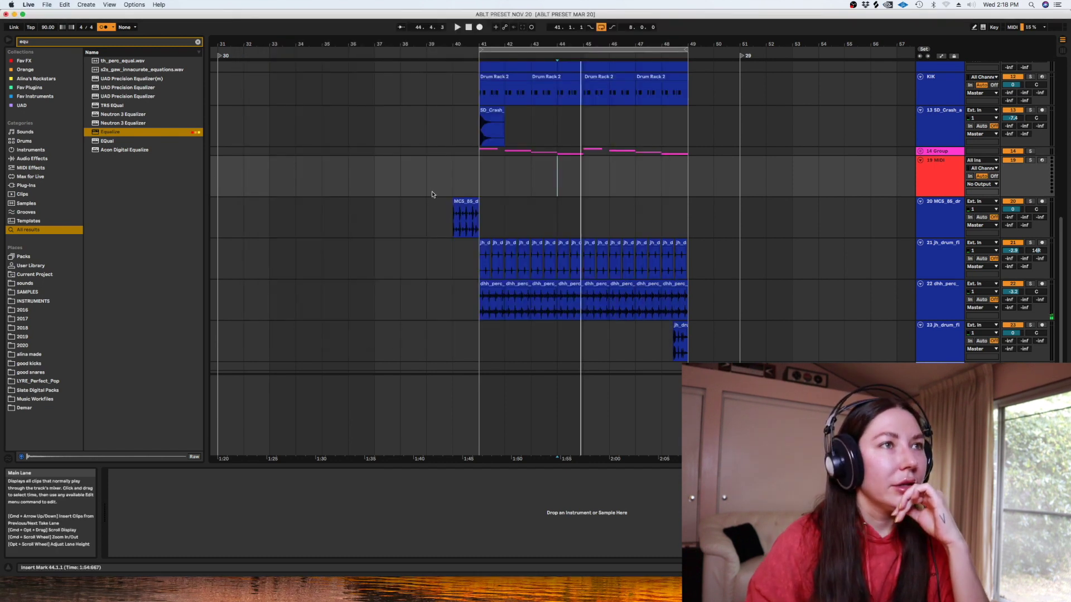
# Play the section from bar 41 to compare the Kontakt chord track soloed and in the mix, and deactivate that track
pyautogui.scroll(3, 1053, 184)
pyautogui.scroll(6, 1053, 184)
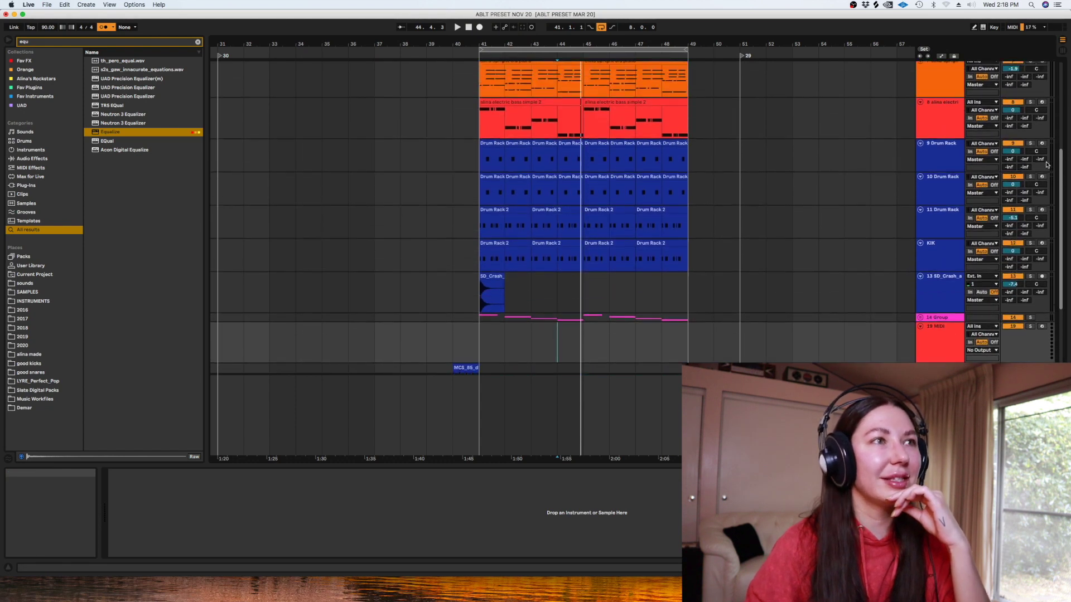
pyautogui.click(1022, 146)
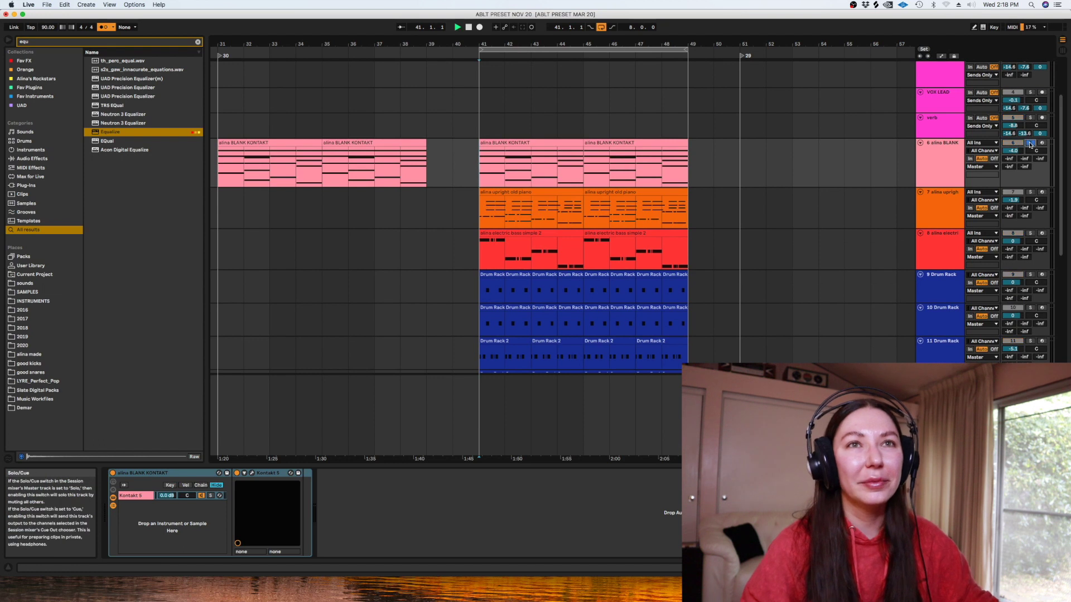
pyautogui.press('space')
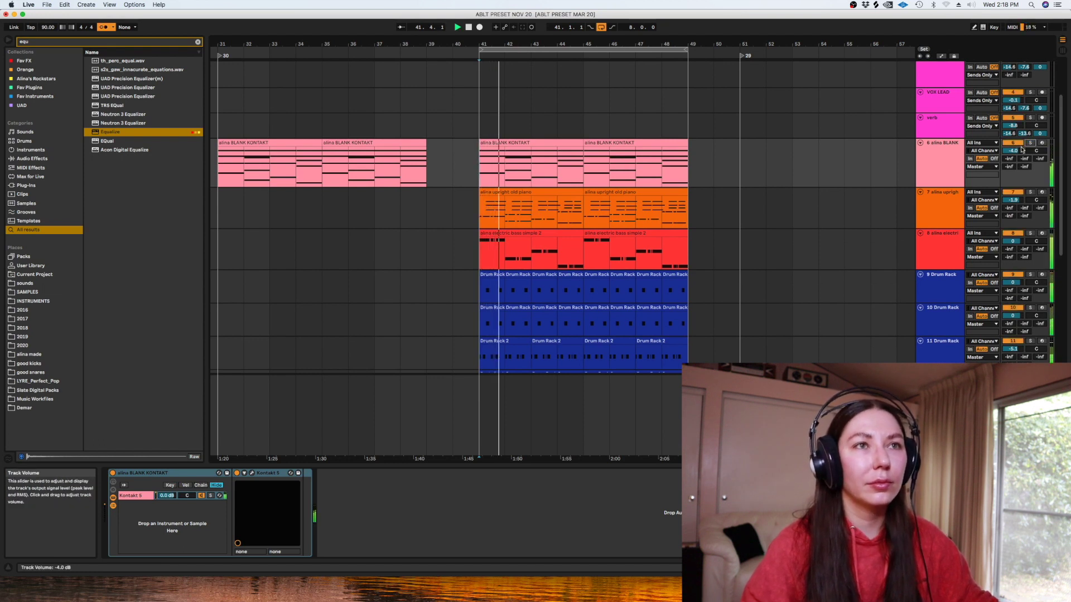
pyautogui.click(1012, 144)
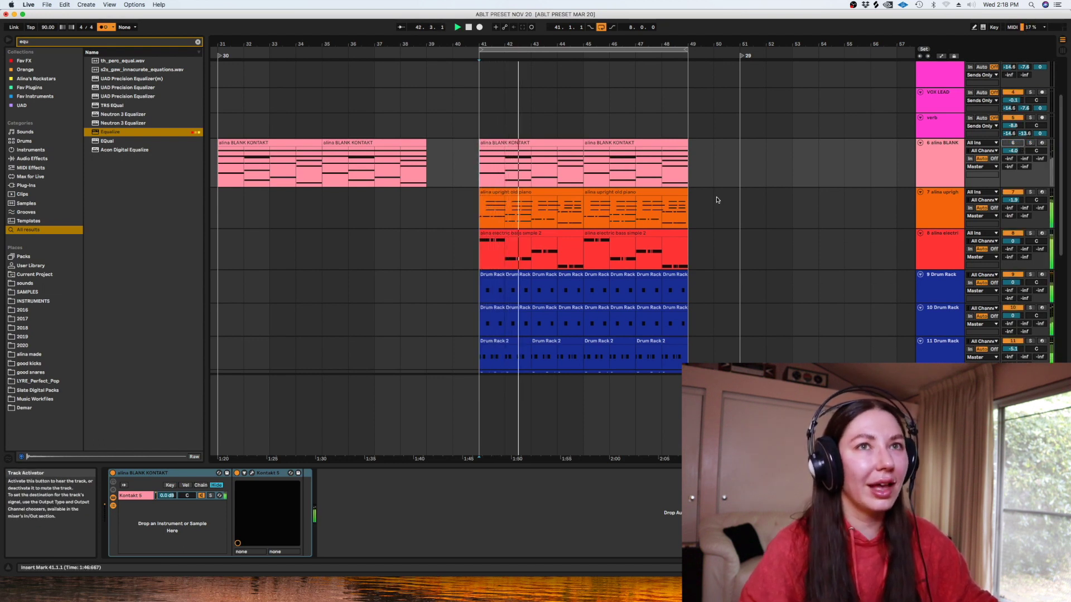
pyautogui.click(681, 170)
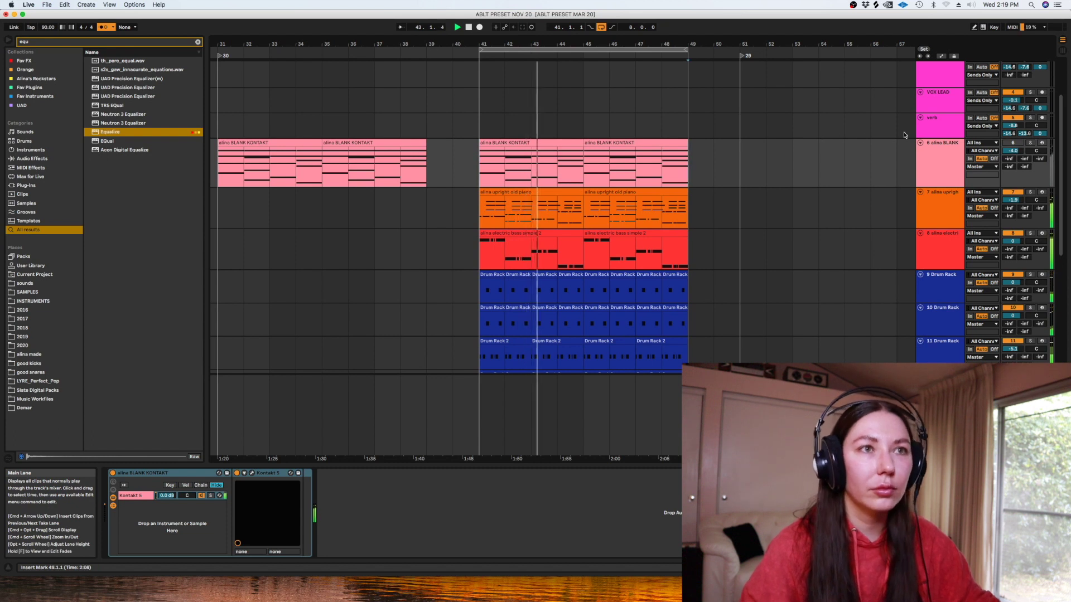
pyautogui.scroll(-3, 1062, 176)
pyautogui.scroll(-8, 1063, 176)
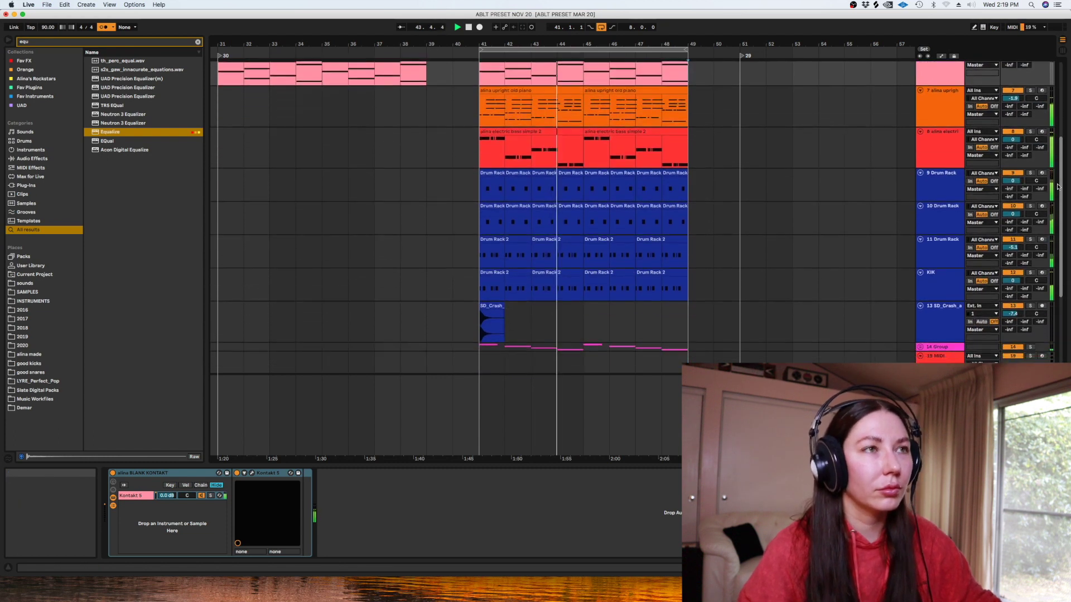
pyautogui.press('space')
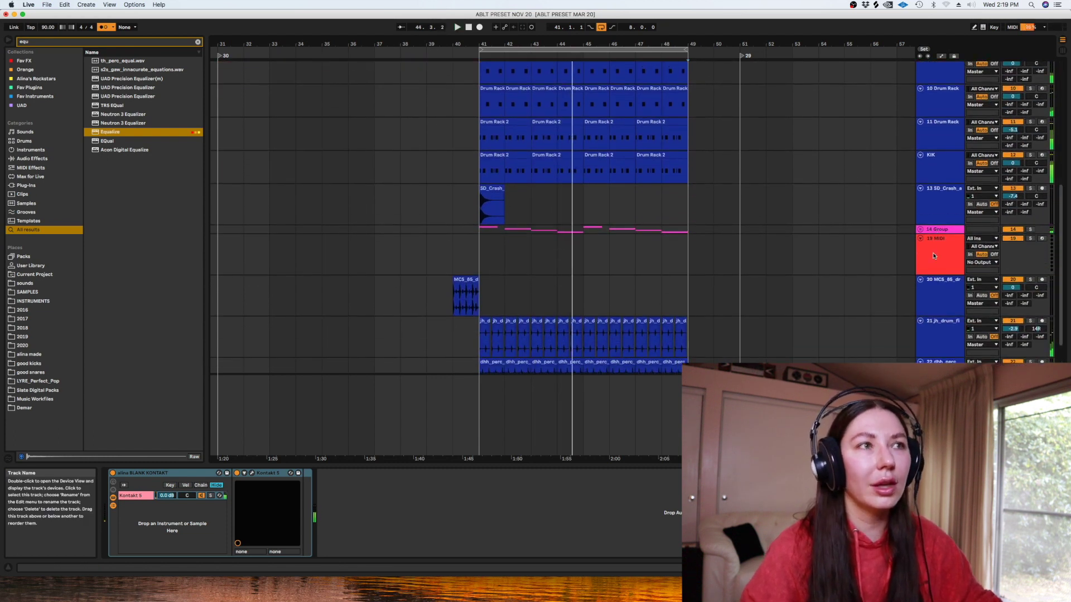
pyautogui.click(933, 250)
pyautogui.click(877, 4)
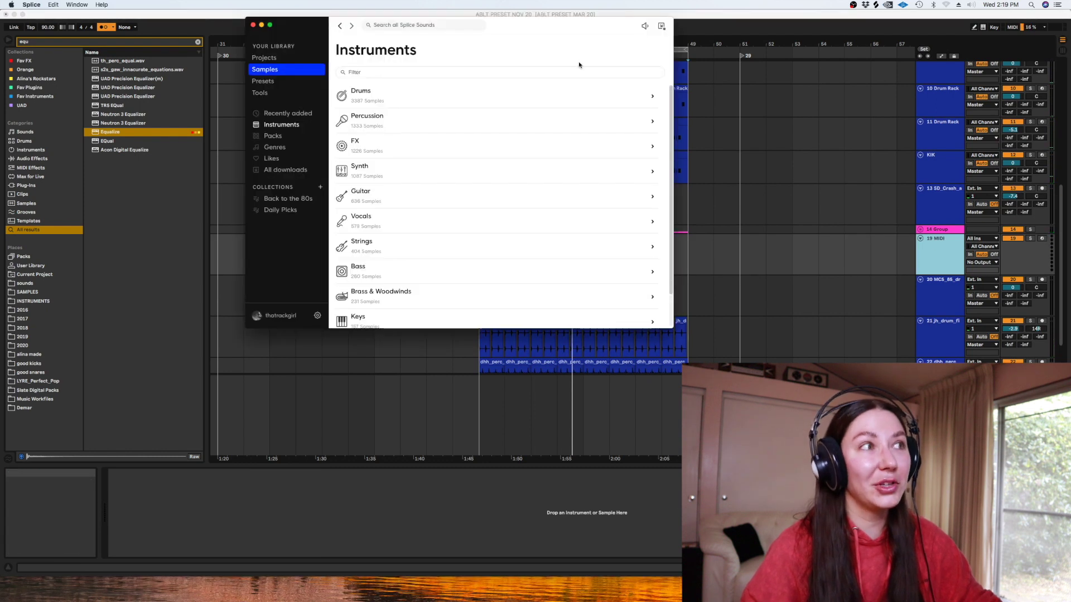
pyautogui.click(753, 215)
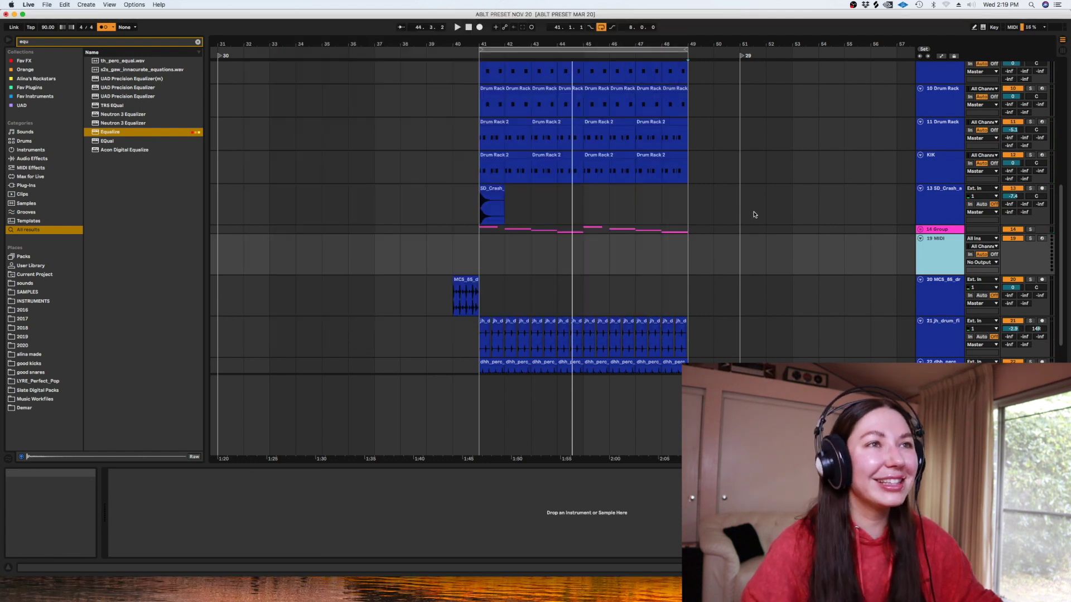
# Open the Kontakt chord clip at bar 41 in the note editor and examine the notes of its first chord
pyautogui.scroll(10, 610, 140)
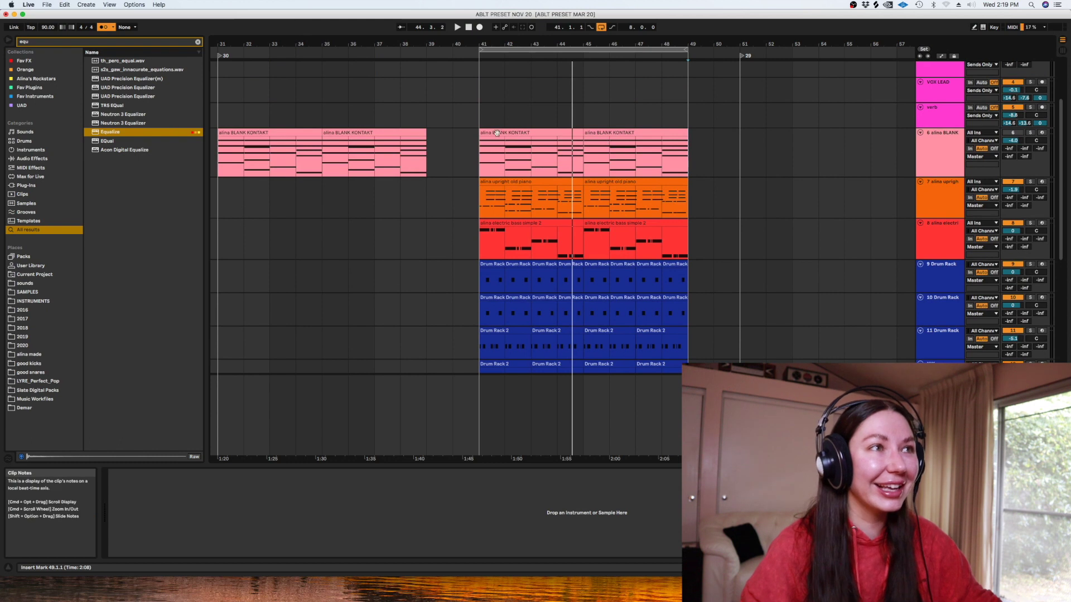
pyautogui.doubleClick(495, 133)
pyautogui.moveTo(384, 447); pyautogui.dragTo(356, 213)
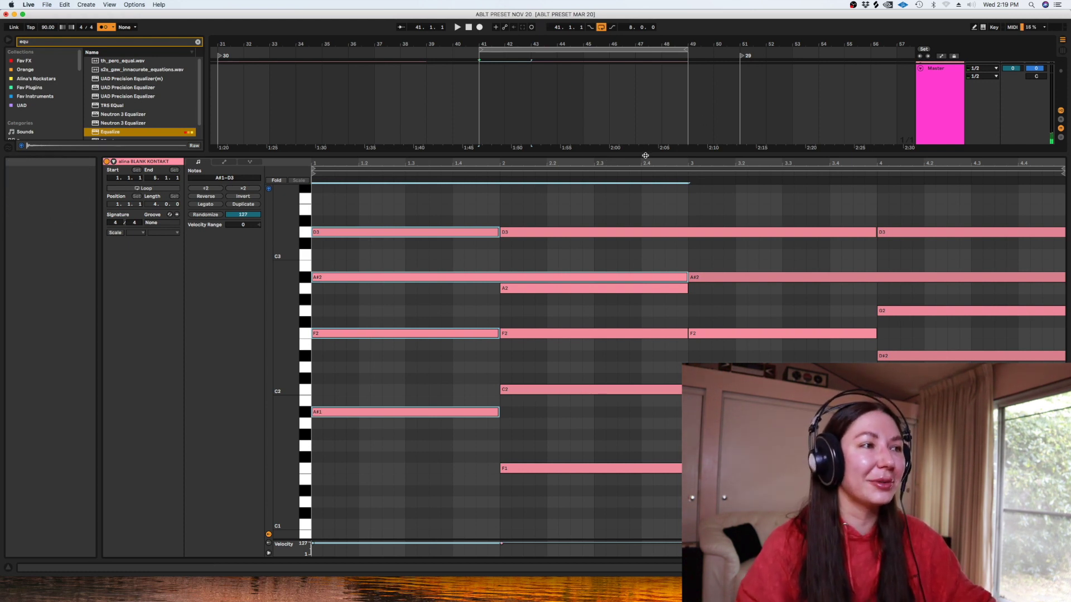
pyautogui.moveTo(372, 460); pyautogui.dragTo(344, 369)
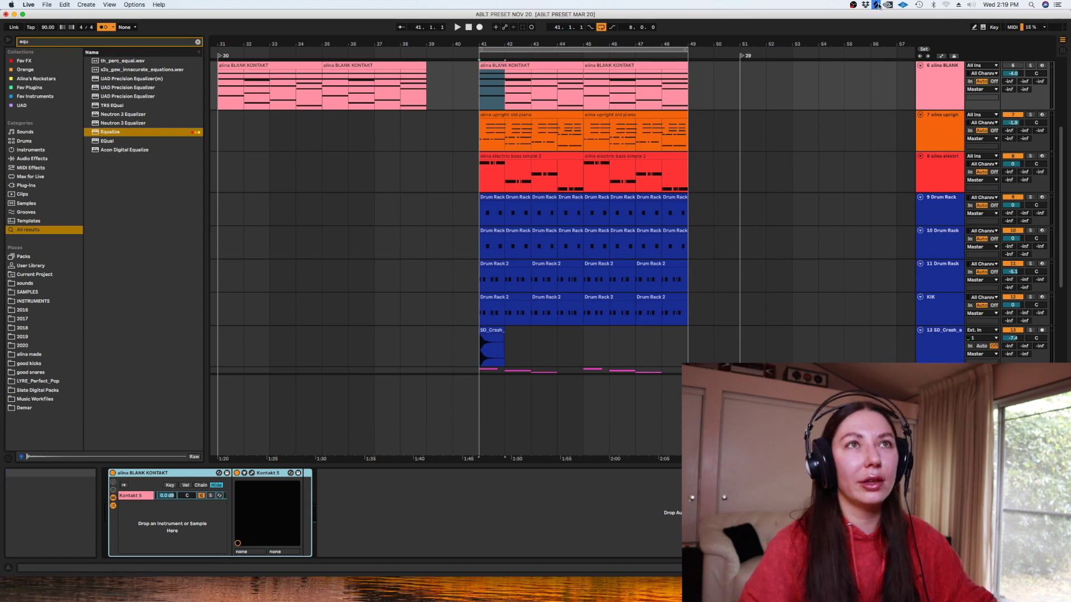
# Filter the Splice vocal samples to A# major and get LYRE_vocal_fx_siren_scream_155_Bbmaj.wav
pyautogui.click(876, 5)
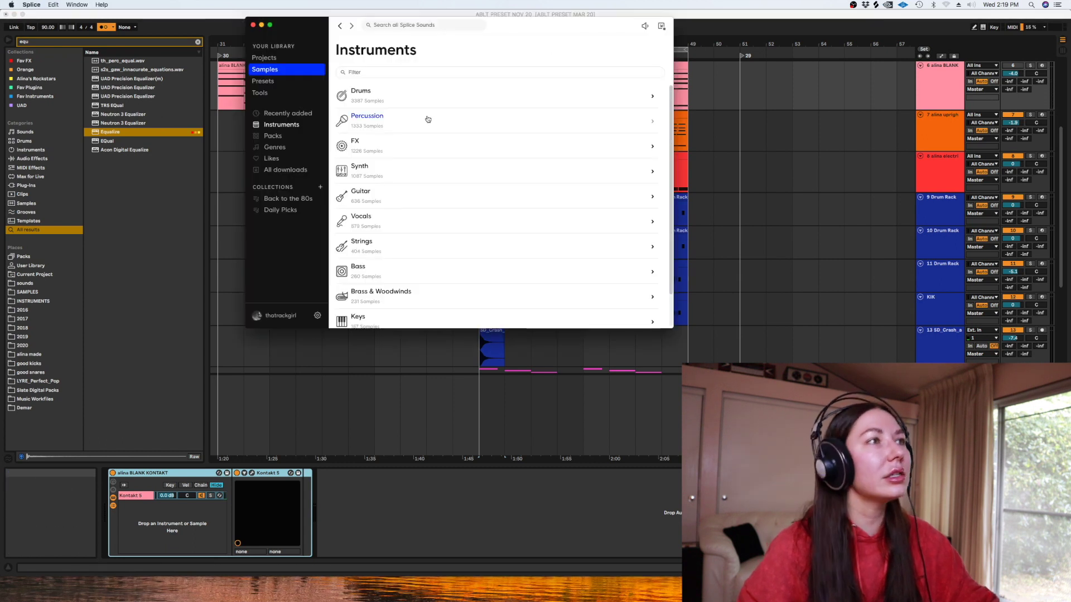
pyautogui.click(360, 216)
pyautogui.click(657, 139)
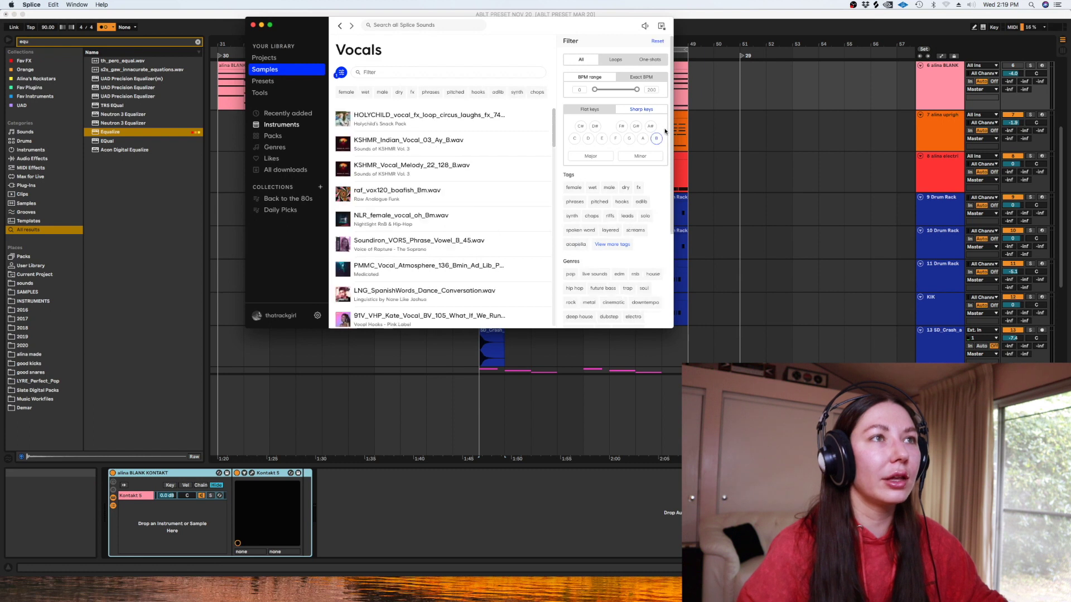
pyautogui.click(580, 157)
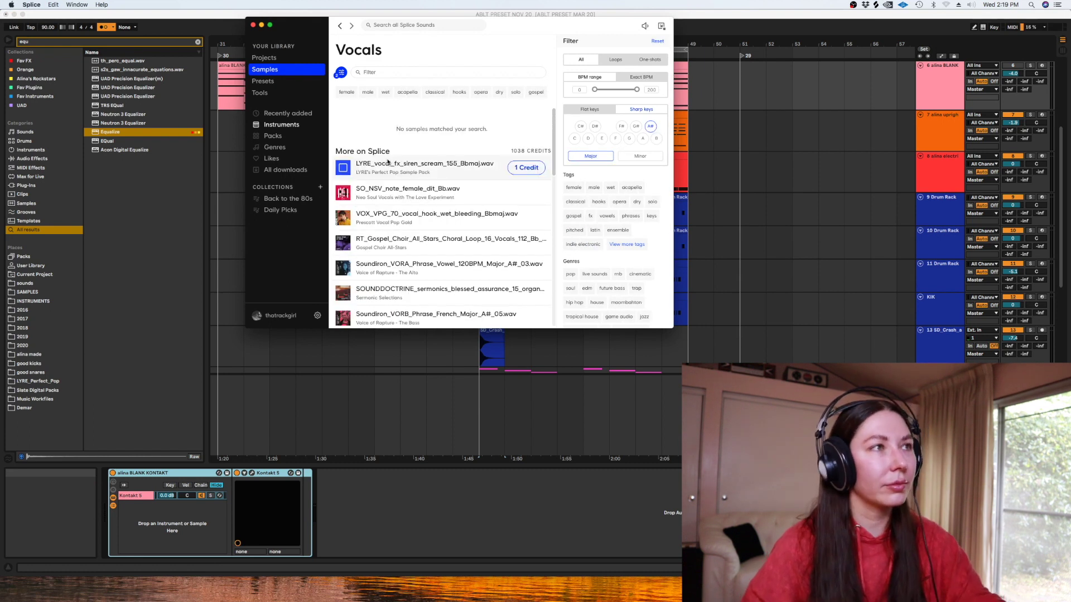
pyautogui.scroll(-2, 549, 133)
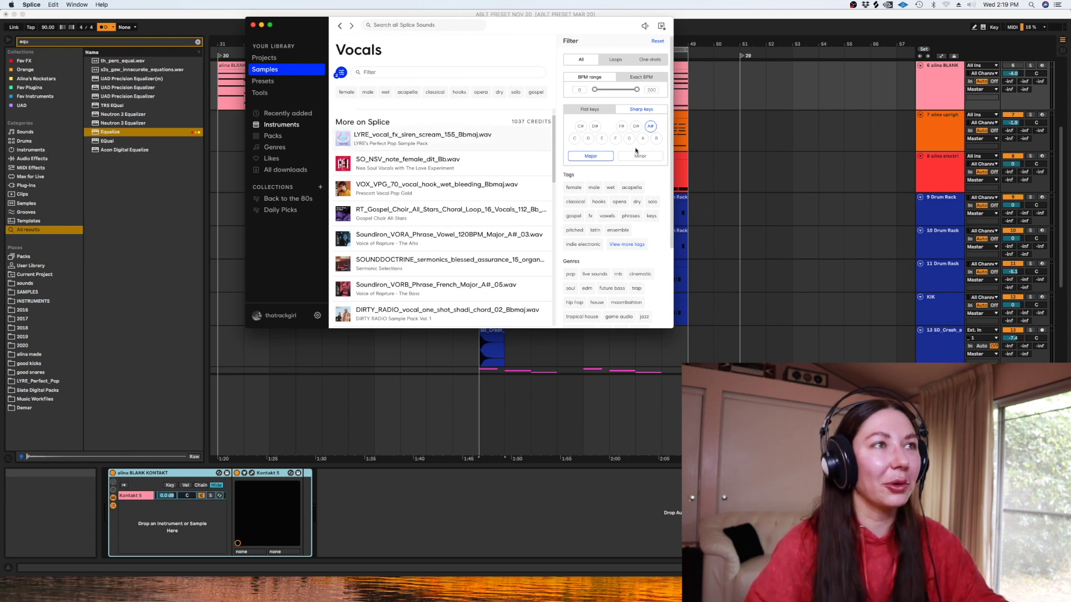
# Insert an audio track below the electric bass in Ableton Live and place the LYRE siren scream sample at bar 40
pyautogui.click(763, 240)
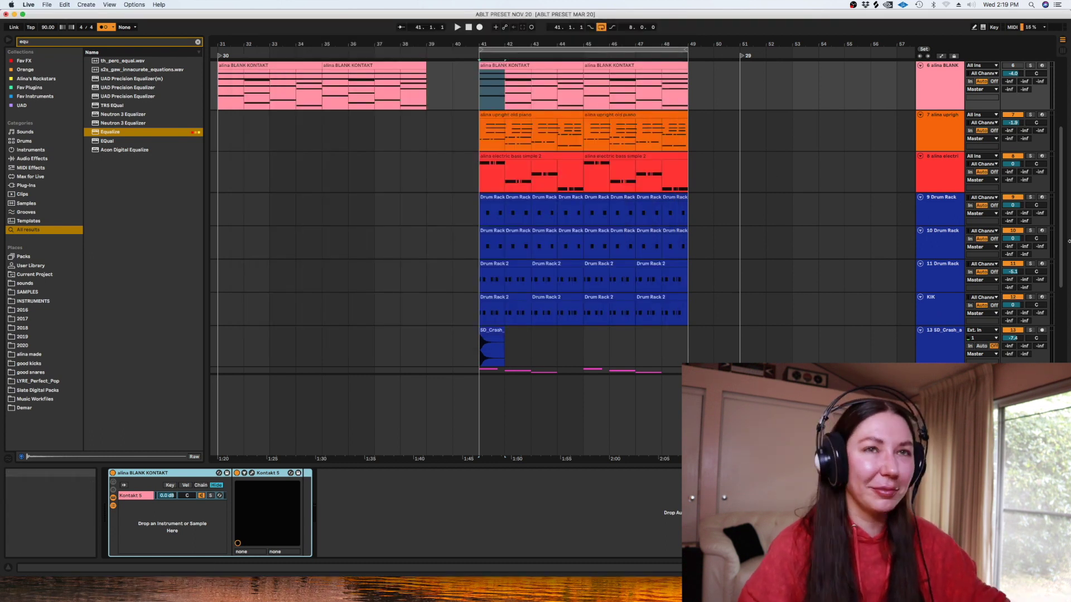
pyautogui.click(941, 173)
pyautogui.press('super+t')
pyautogui.moveTo(632, 209); pyautogui.dragTo(613, 212)
pyautogui.click(456, 222)
pyautogui.press('super+v')
pyautogui.click(450, 223)
pyautogui.click(457, 217)
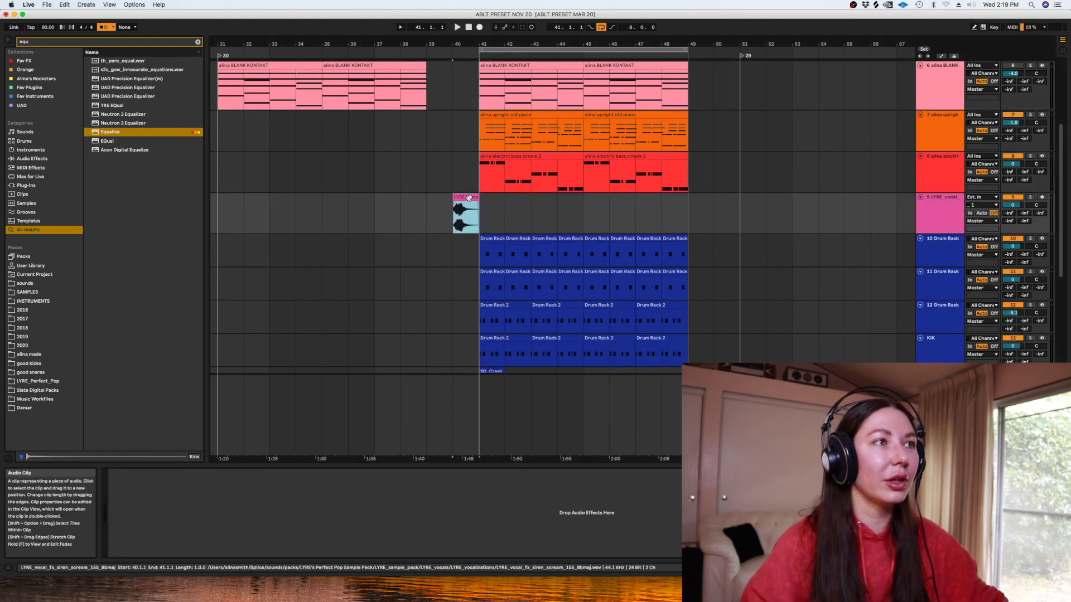
# Unwarp the vocal scream clip, start it at 40.3.1 and lower its track volume to about -3.3 dB during playback
pyautogui.doubleClick(466, 215)
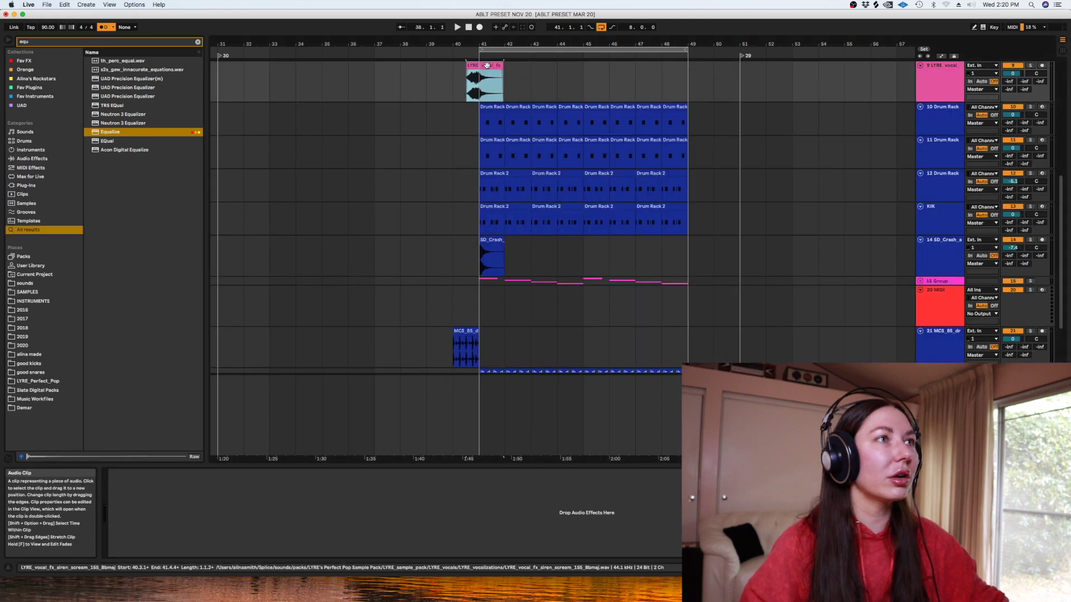
pyautogui.moveTo(486, 65); pyautogui.dragTo(484, 67)
pyautogui.click(535, 327)
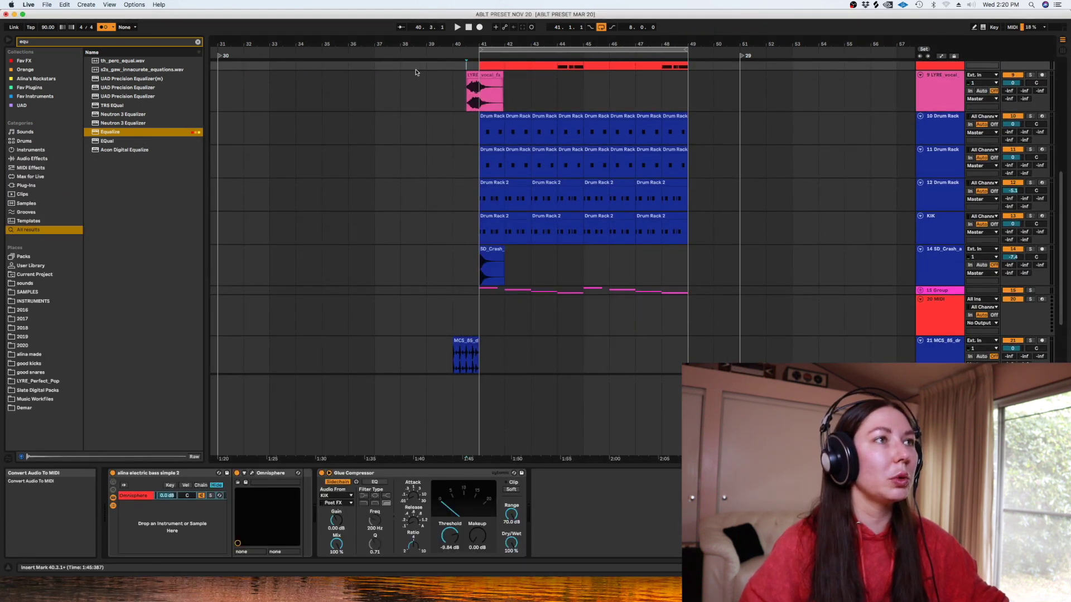
pyautogui.press('space')
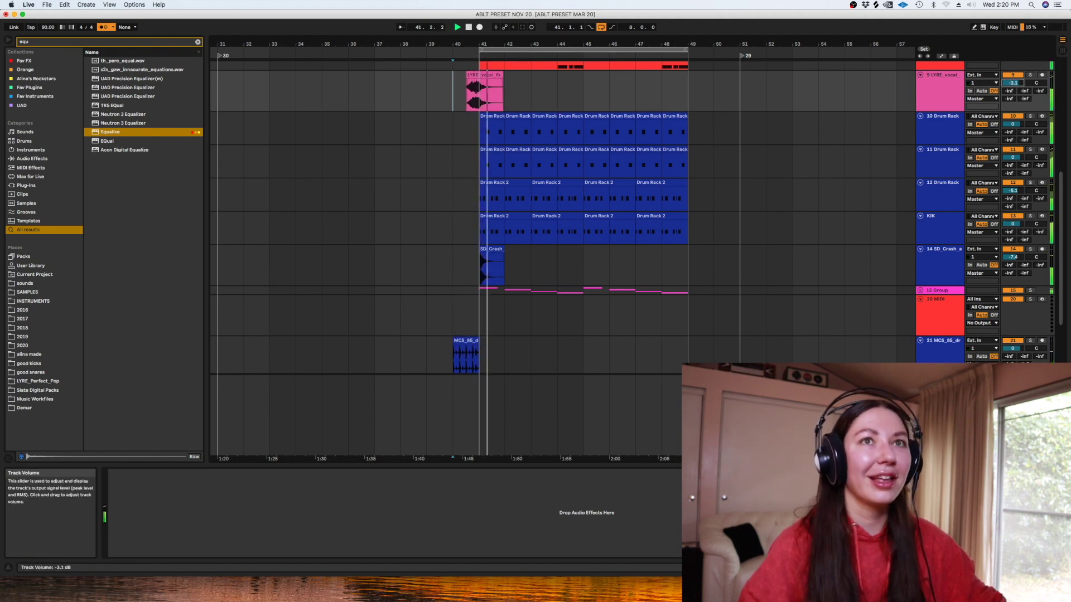
# Turn on warping for the vocal scream clip and lower its transposition
pyautogui.doubleClick(491, 74)
pyautogui.press('space')
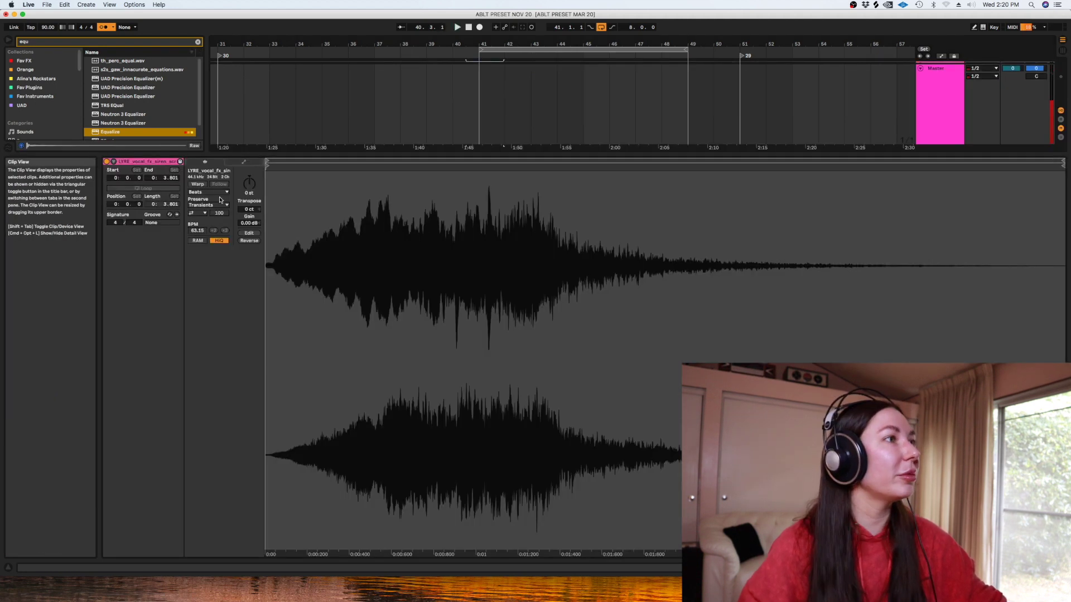
pyautogui.click(194, 184)
pyautogui.moveTo(249, 183); pyautogui.dragTo(250, 190)
pyautogui.hotkey('shift', 'Tab')
# Play from bar 40 and pan the vocal scream track to about 22R
pyautogui.click(458, 75)
pyautogui.press('space')
pyautogui.moveTo(1035, 74); pyautogui.dragTo(1036, 61)
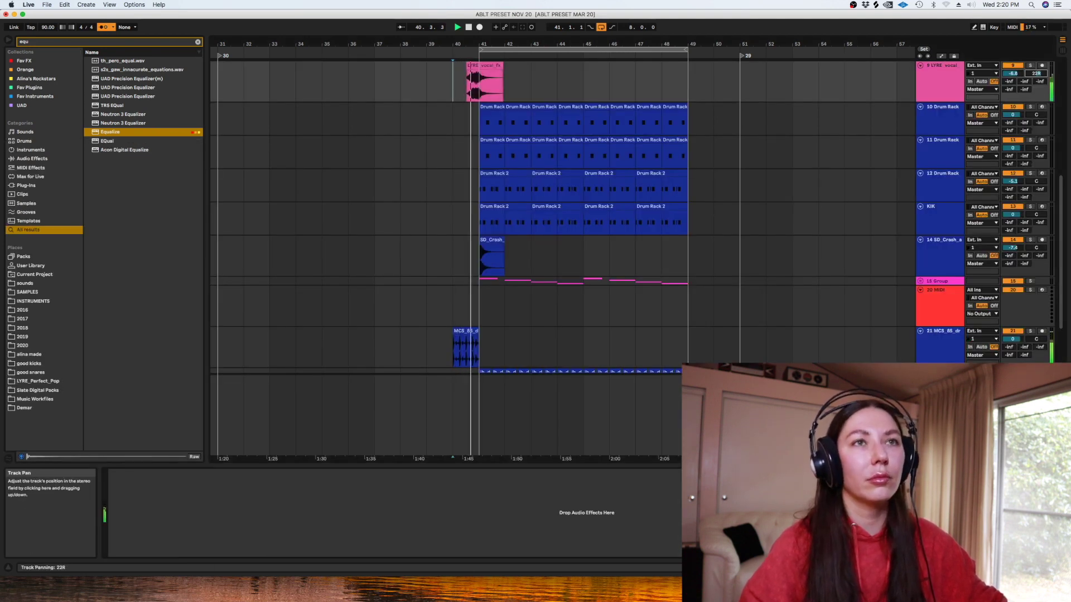
# Lower the vocal scream track's volume to about -7.9 dB after playing its clip against the beat
pyautogui.click(481, 67)
pyautogui.hotkey('shift', 'Tab')
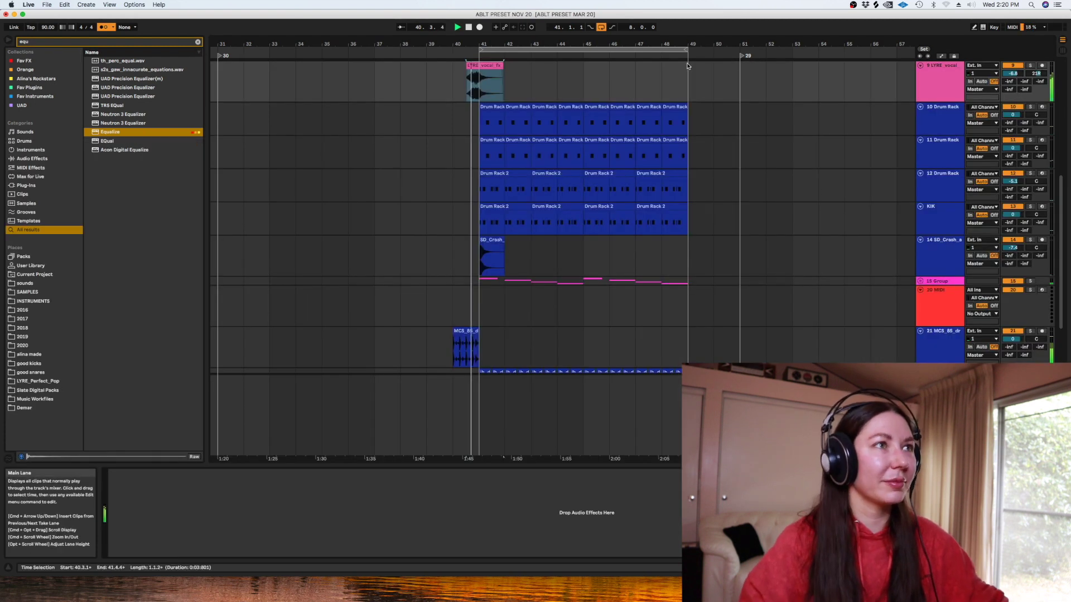
pyautogui.hotkey('shift', 'Tab')
pyautogui.moveTo(1061, 200); pyautogui.dragTo(1061, 185)
pyautogui.moveTo(1013, 111); pyautogui.dragTo(1012, 117)
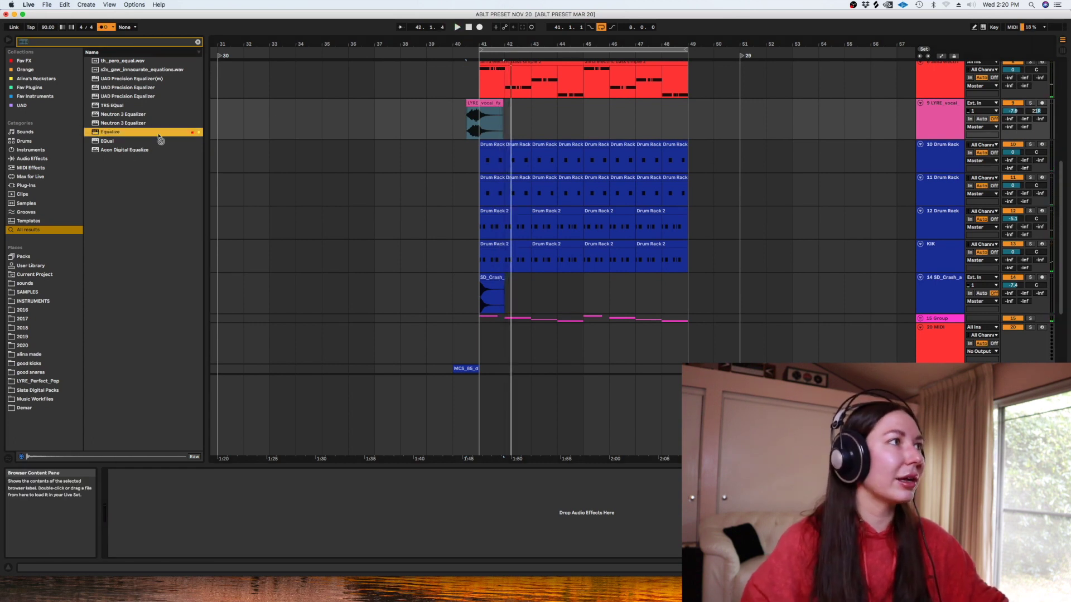
# Add the Acon Digital Equalize plug-in to the vocal scream track with a high-cut band at about 2535 Hz
pyautogui.press('Return')
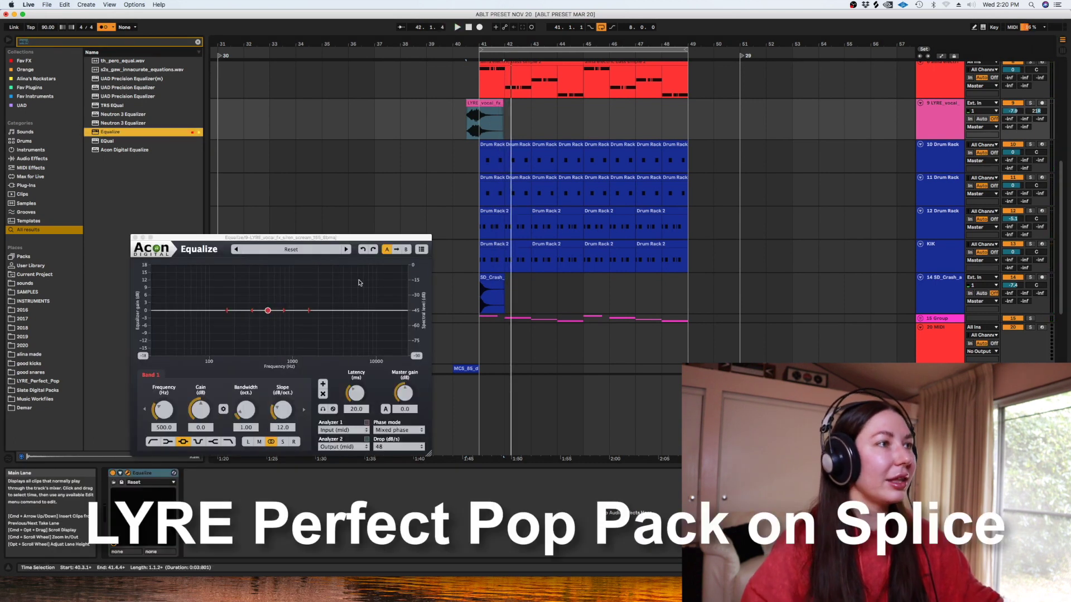
pyautogui.click(232, 442)
pyautogui.moveTo(342, 308); pyautogui.dragTo(327, 314)
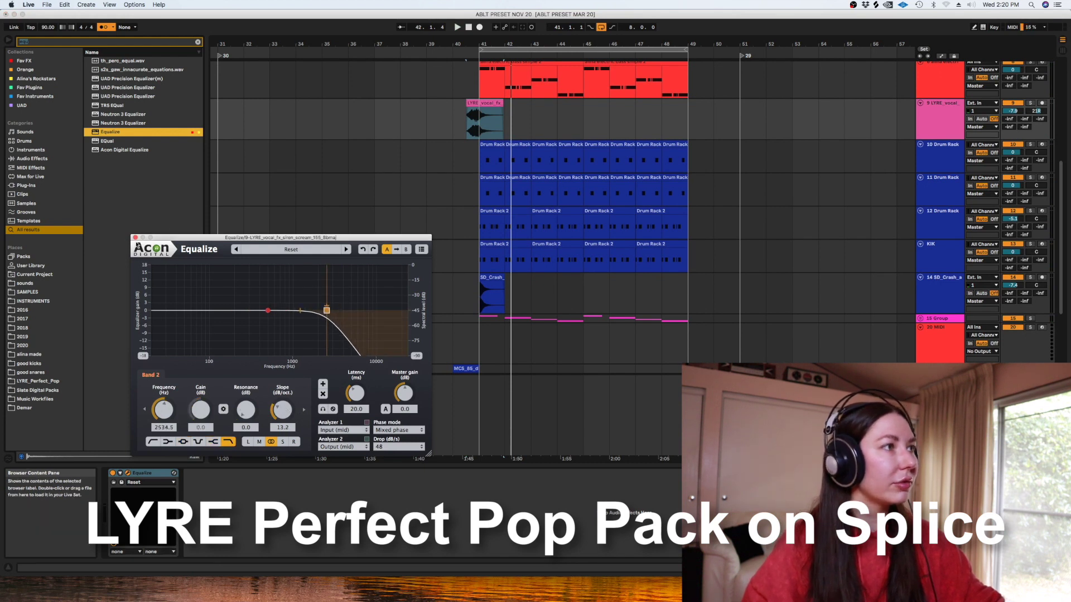
pyautogui.click(135, 238)
# Add ValhallaVintageVerb to the vocal scream track with mix at 85.6% and low cut at 520 Hz, and play the result
pyautogui.click(198, 42)
pyautogui.write('valha')
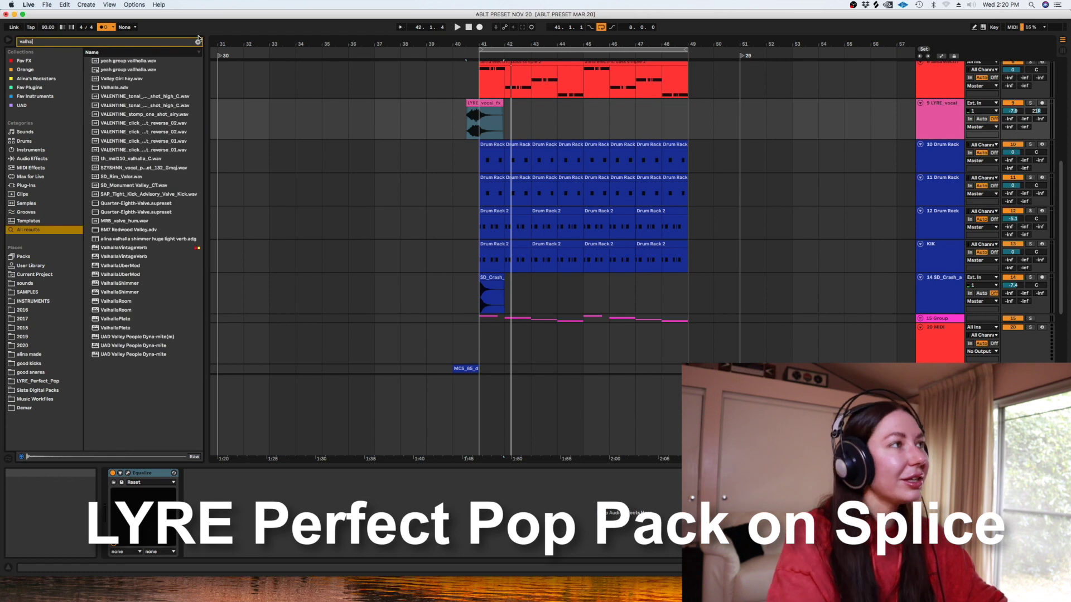
pyautogui.click(461, 122)
pyautogui.moveTo(161, 309)
pyautogui.mouseDown()
pyautogui.moveTo(160, 322)
pyautogui.moveTo(221, 344)
pyautogui.mouseUp()
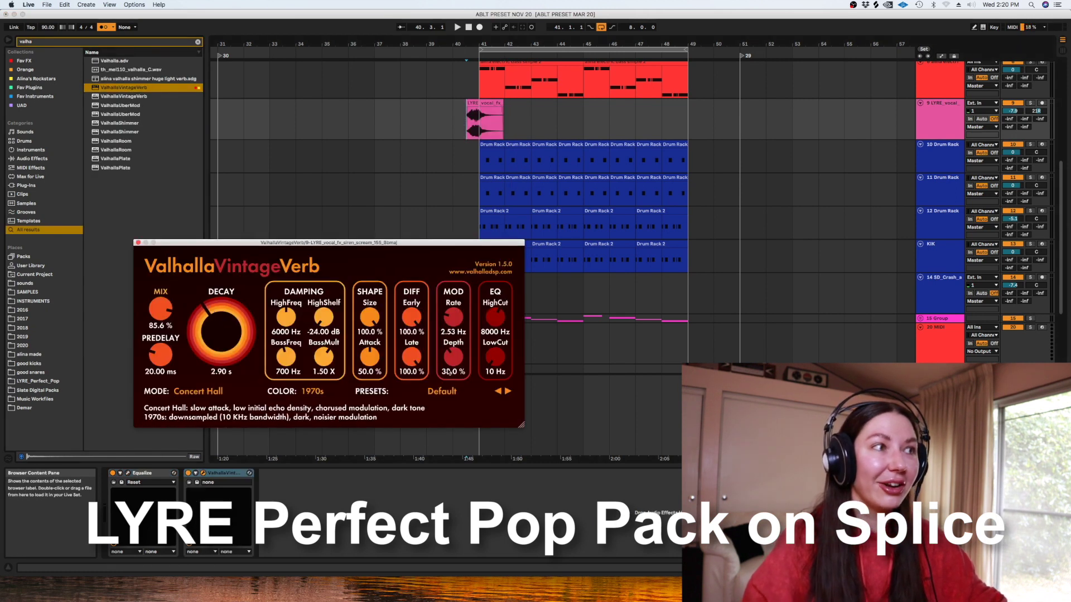
pyautogui.moveTo(495, 359); pyautogui.dragTo(494, 343)
pyautogui.press('space')
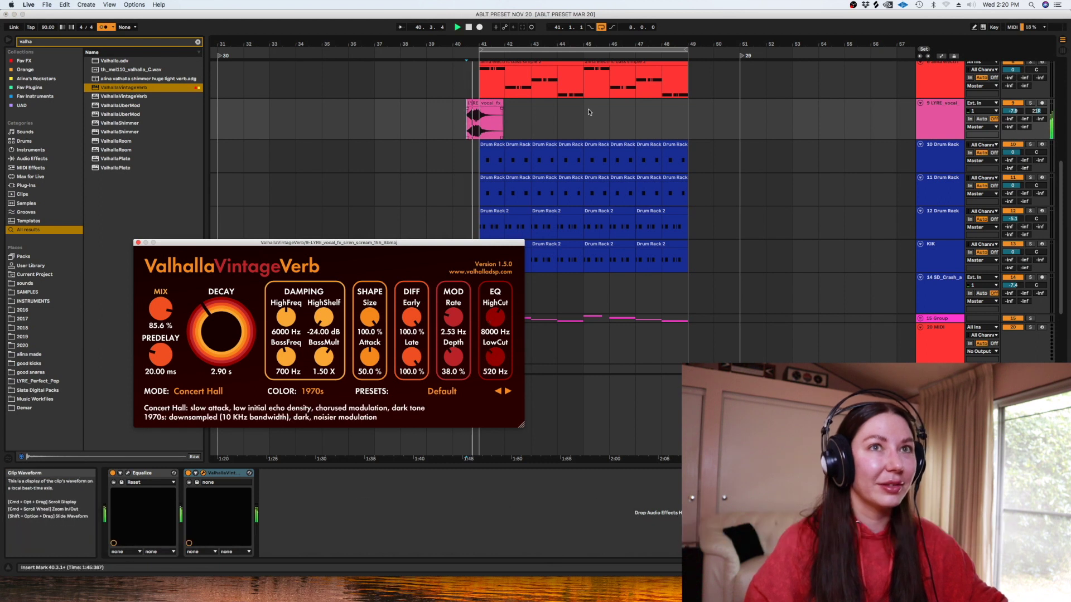
pyautogui.click(138, 243)
# Insert an audio track below the vocal scream track and browse the A# major vocal samples in Splice for another vocal
pyautogui.click(943, 103)
pyautogui.press('super+t')
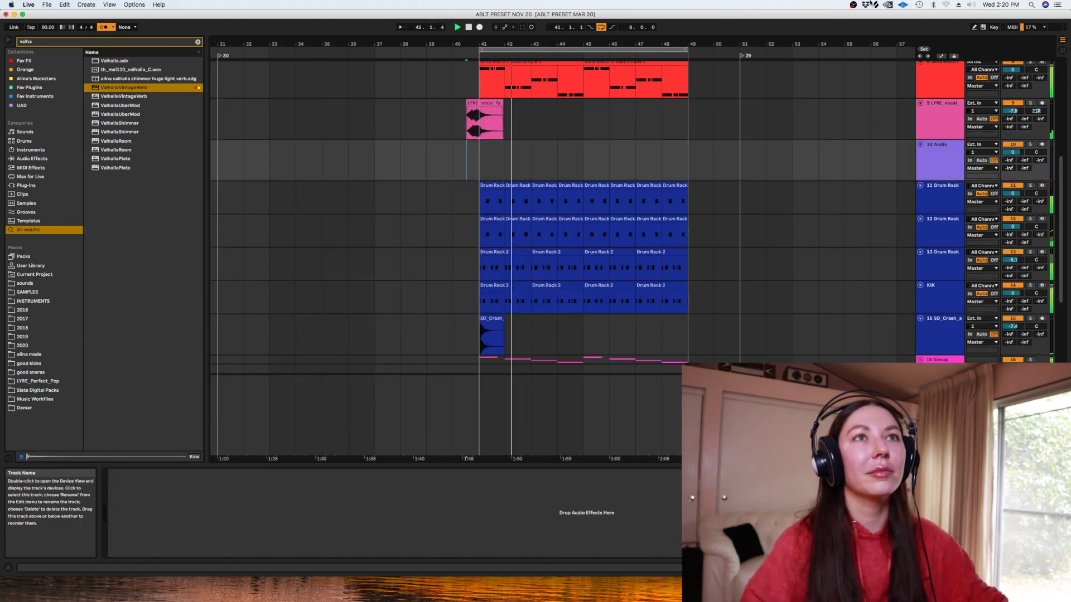
pyautogui.click(876, 5)
pyautogui.click(349, 166)
pyautogui.scroll(-1, 347, 169)
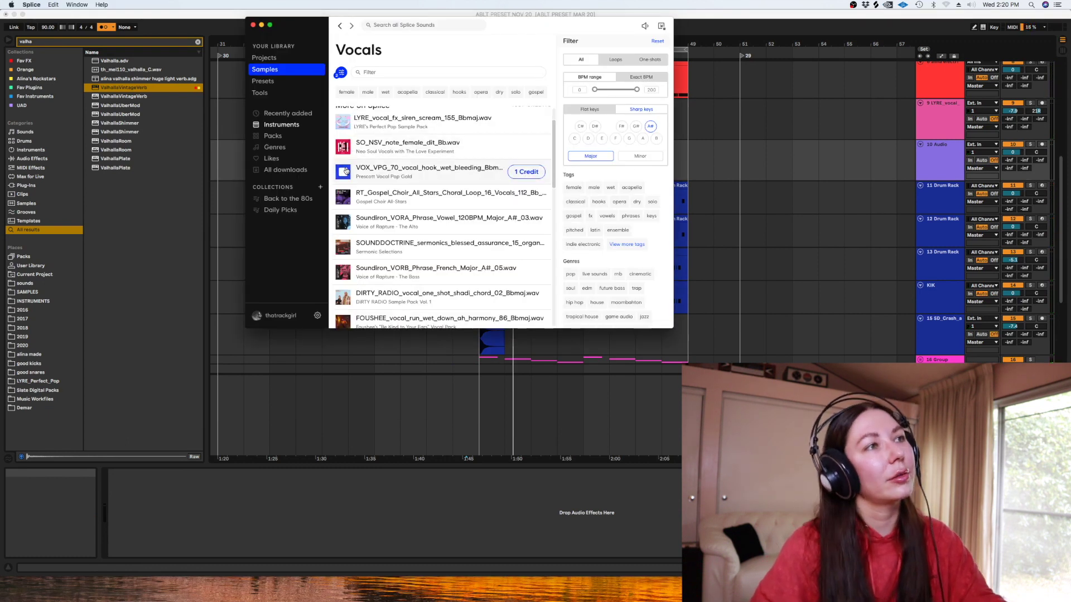
pyautogui.scroll(-1, 346, 171)
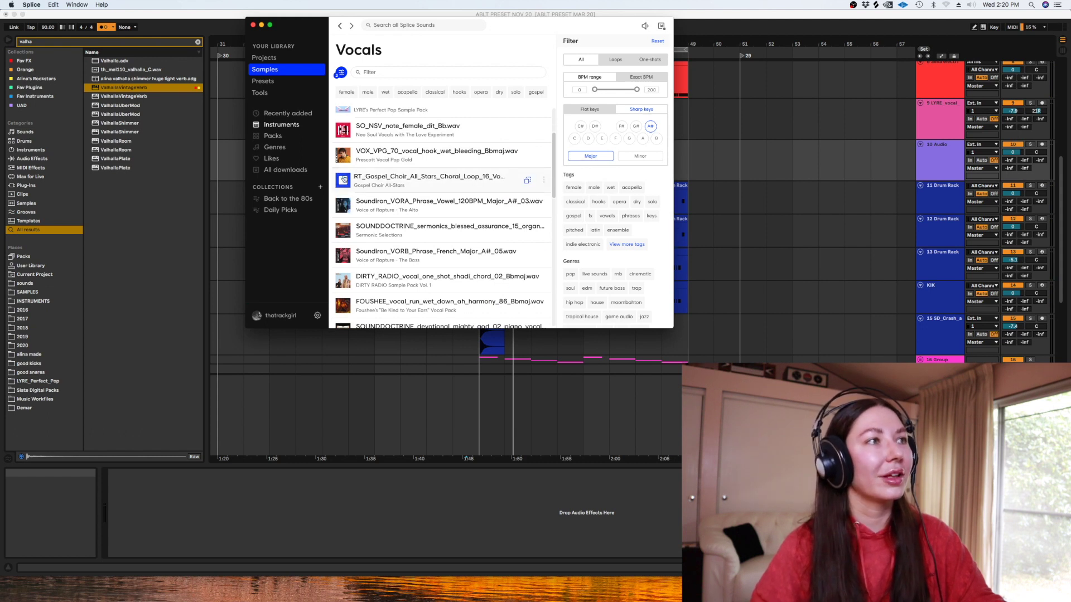
# Place the RT_Gospel_Choir choral loop at bar 41 on the new audio track in Ableton Live and play it
pyautogui.click(708, 161)
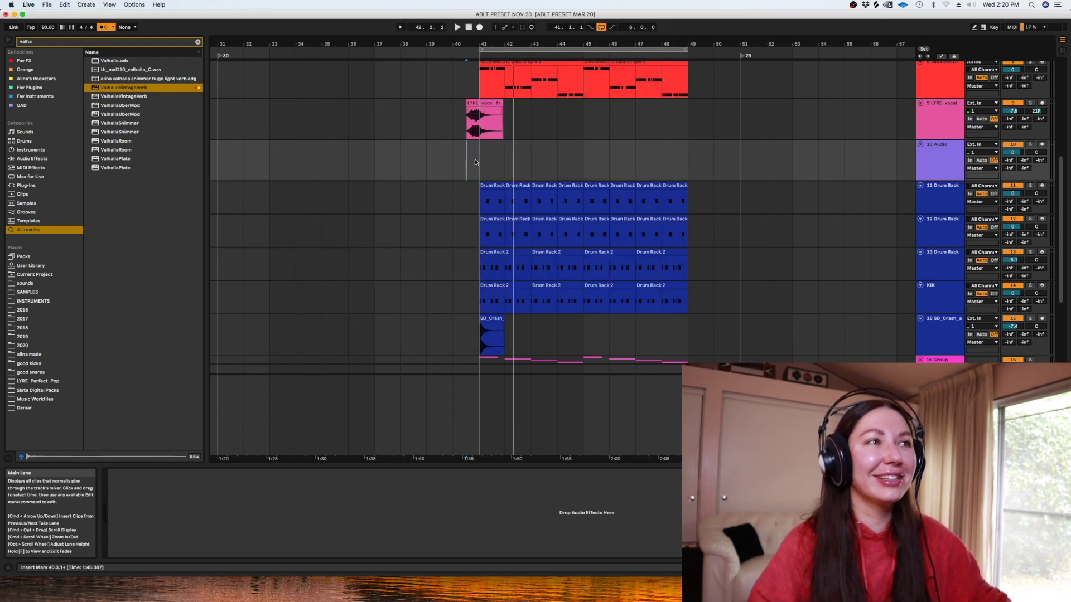
pyautogui.press('+')
pyautogui.moveTo(1060, 162); pyautogui.dragTo(1048, 138)
pyautogui.press('super+v')
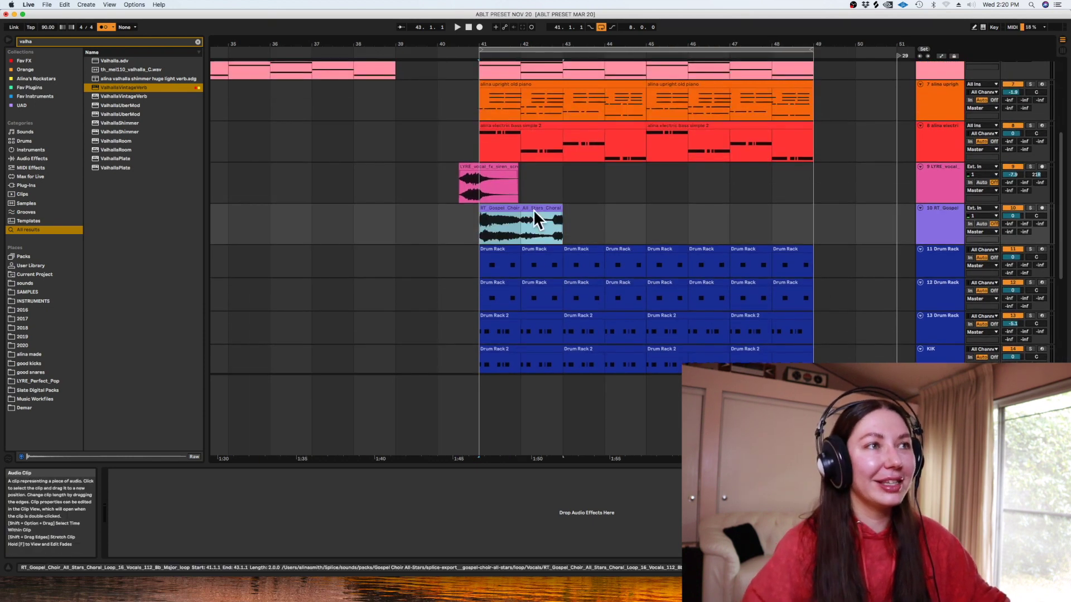
pyautogui.moveTo(556, 210)
pyautogui.mouseDown()
pyautogui.moveTo(641, 212)
pyautogui.moveTo(519, 228)
pyautogui.moveTo(557, 223)
pyautogui.mouseUp()
pyautogui.scroll(5, 1068, 138)
pyautogui.press('space')
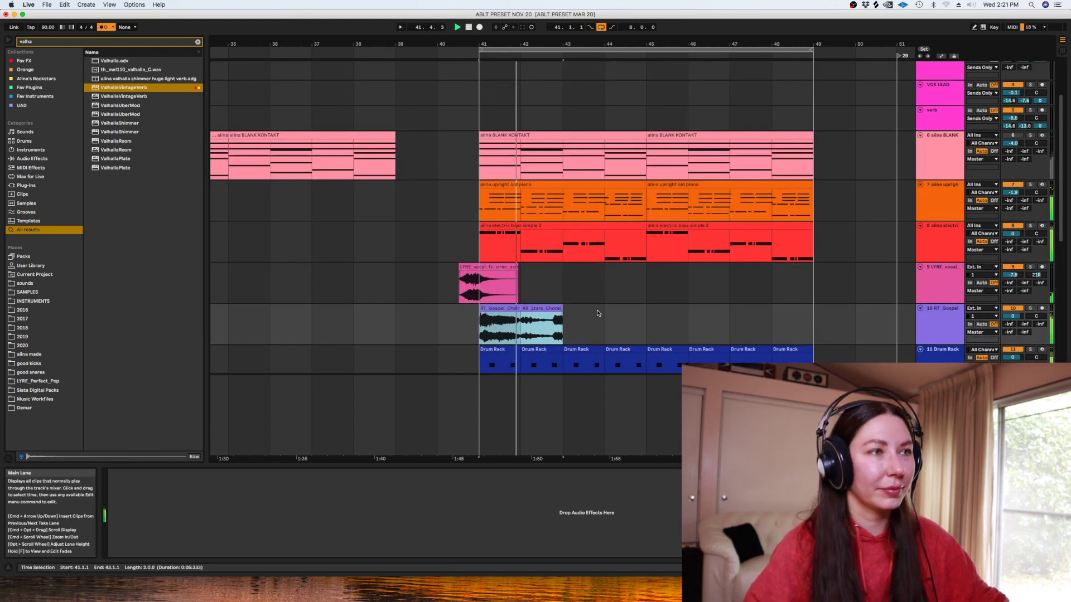
# Trim the gospel choir clip to end at 41.4.4, then set its track to about -5.4 dB and pan it 8L
pyautogui.press('Right')
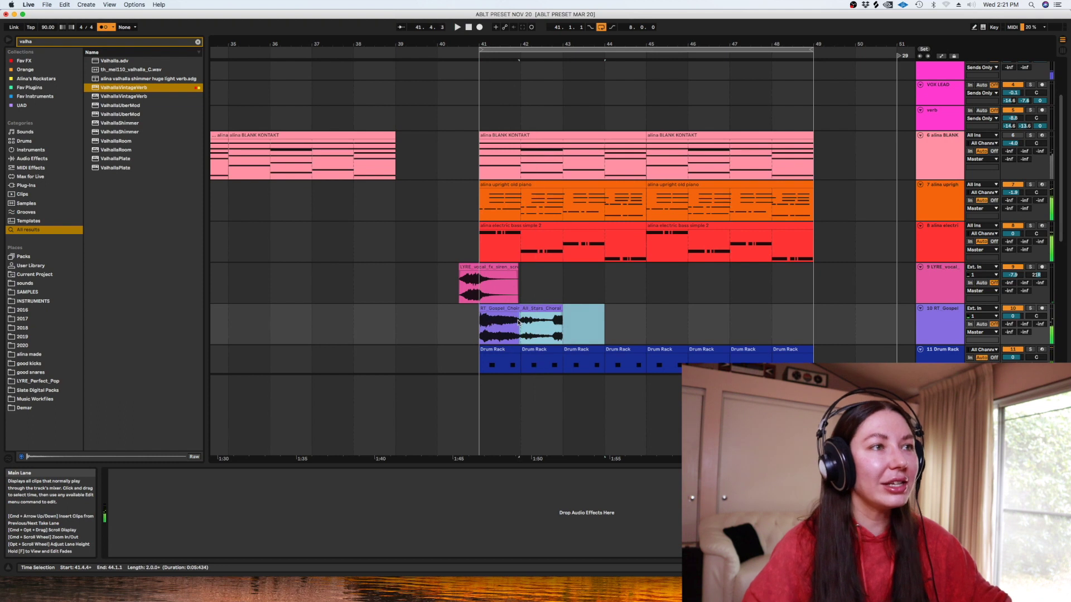
pyautogui.moveTo(519, 313)
pyautogui.mouseDown()
pyautogui.moveTo(495, 314)
pyautogui.moveTo(516, 309)
pyautogui.mouseUp()
pyautogui.moveTo(1012, 316); pyautogui.dragTo(965, 304)
# Copy the ValhallaVintageVerb from the vocal scream track to the gospel choir track and lower the choir volume to about -9.2 dB
pyautogui.click(941, 273)
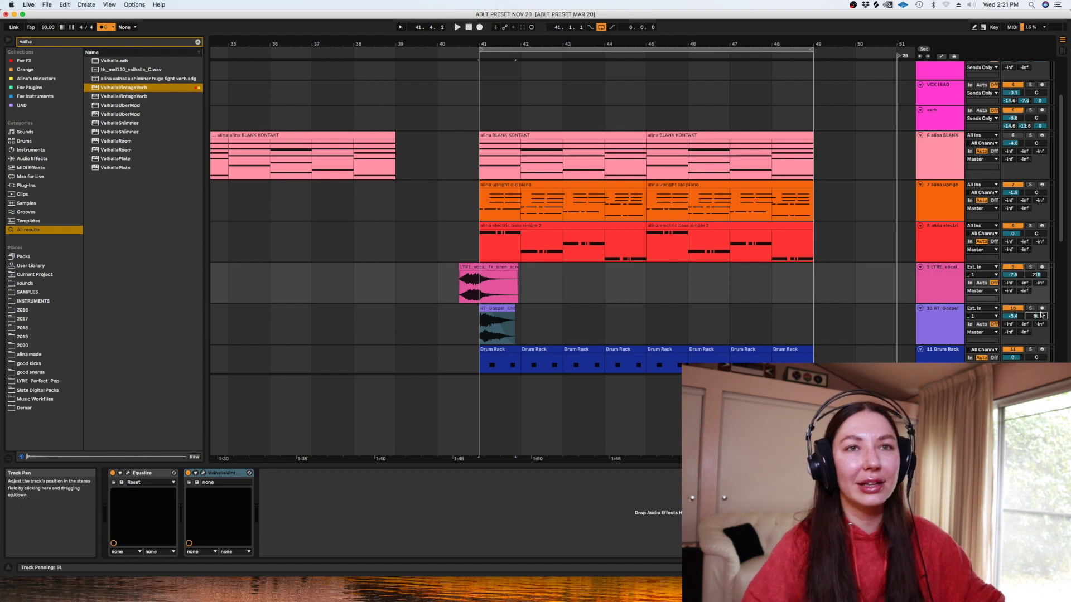
pyautogui.click(234, 473)
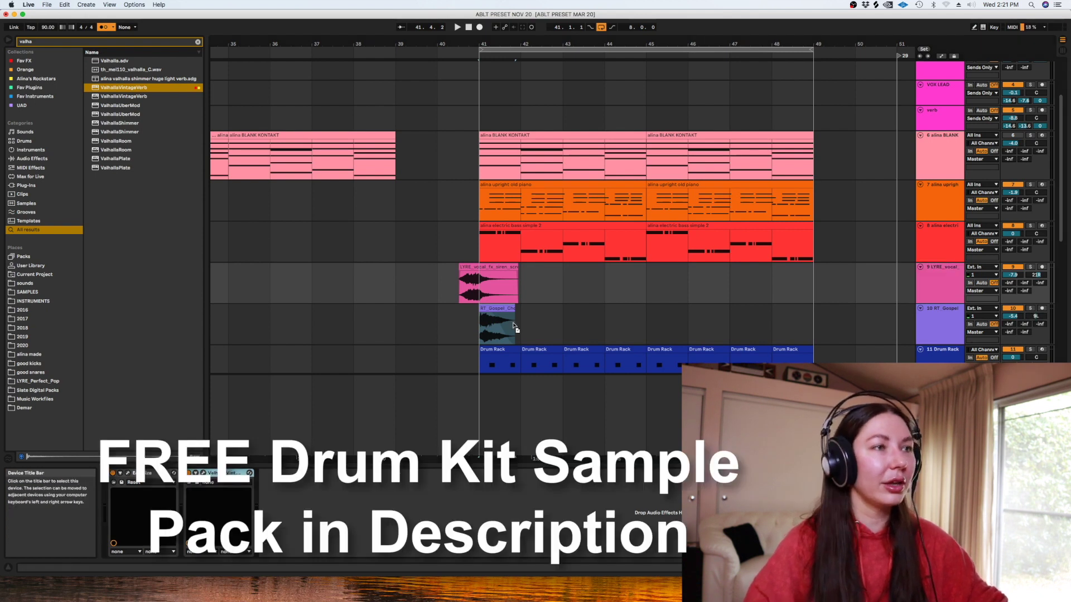
pyautogui.click(508, 324)
pyautogui.moveTo(1012, 316); pyautogui.dragTo(1014, 317)
pyautogui.press('space')
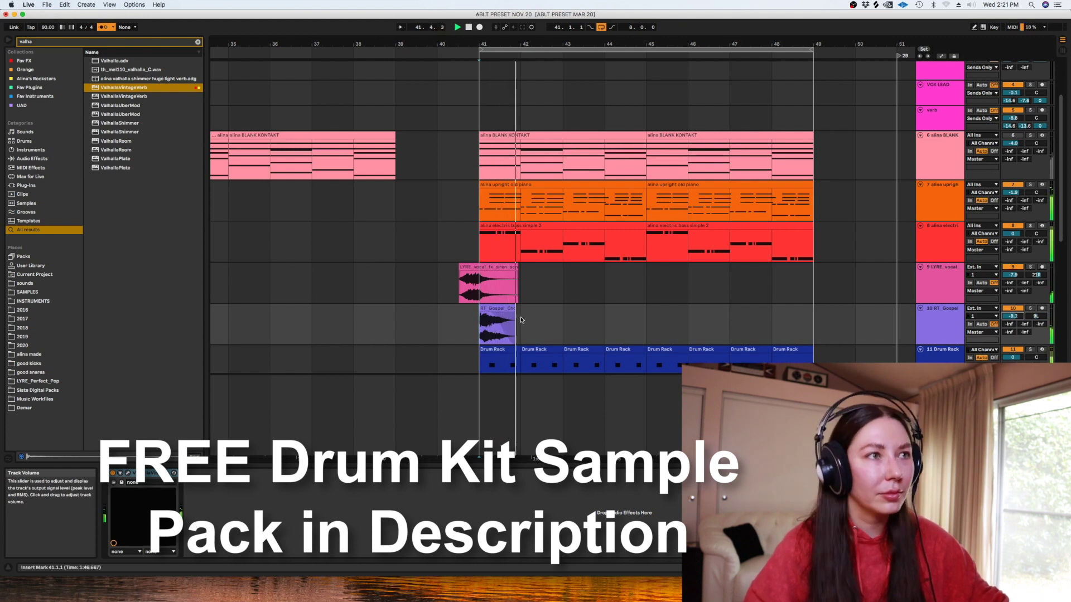
# Repeat the gospel choir clip at bars 43, 45 and 47 and lower its track volume to about -10.8 dB
pyautogui.click(504, 308)
pyautogui.keyDown('alt'); pyautogui.moveTo(503, 310); pyautogui.dragTo(587, 310); pyautogui.keyUp('alt')
pyautogui.moveTo(1012, 315); pyautogui.dragTo(1011, 319)
pyautogui.moveTo(641, 321); pyautogui.dragTo(484, 324)
pyautogui.press('super+d')
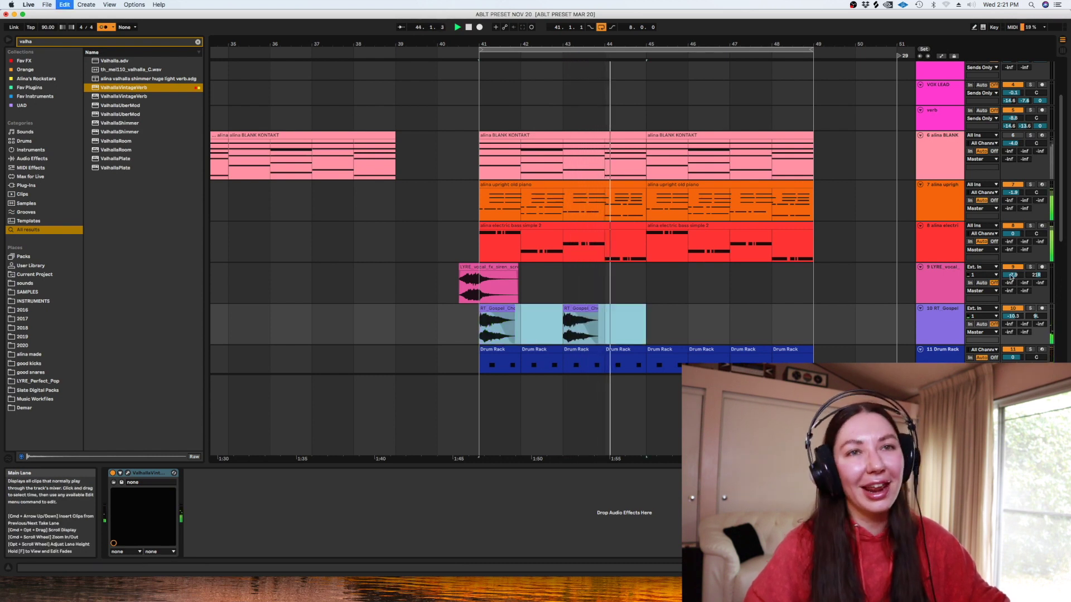
pyautogui.moveTo(1012, 315); pyautogui.dragTo(1012, 318)
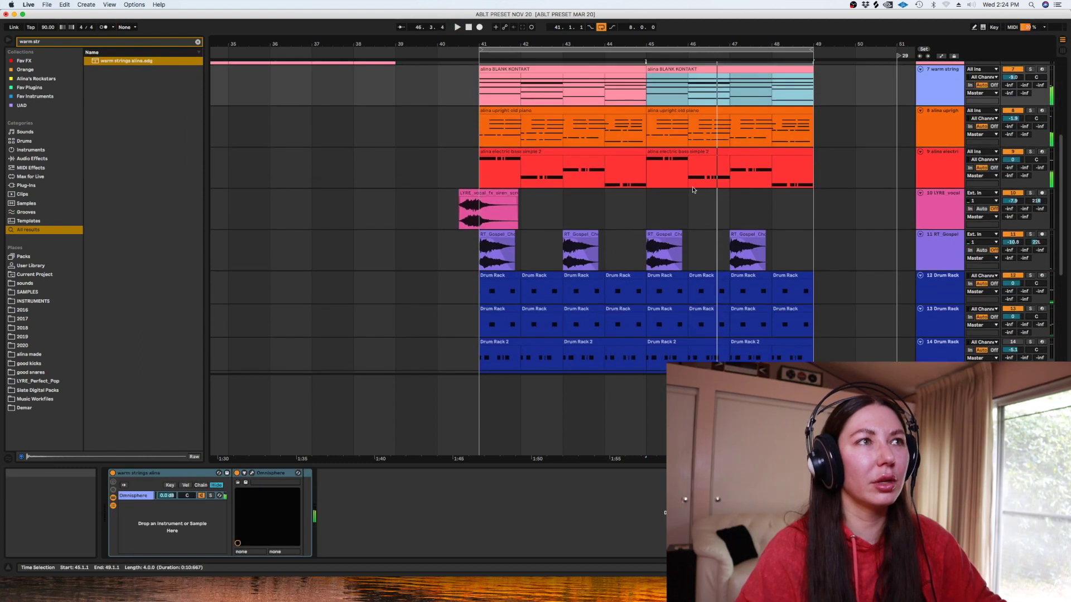
# Solo the warm strings and upright piano tracks and listen for clashing chords around bar 42
pyautogui.press('space')
pyautogui.scroll(3, 1061, 121)
pyautogui.scroll(2, 1061, 121)
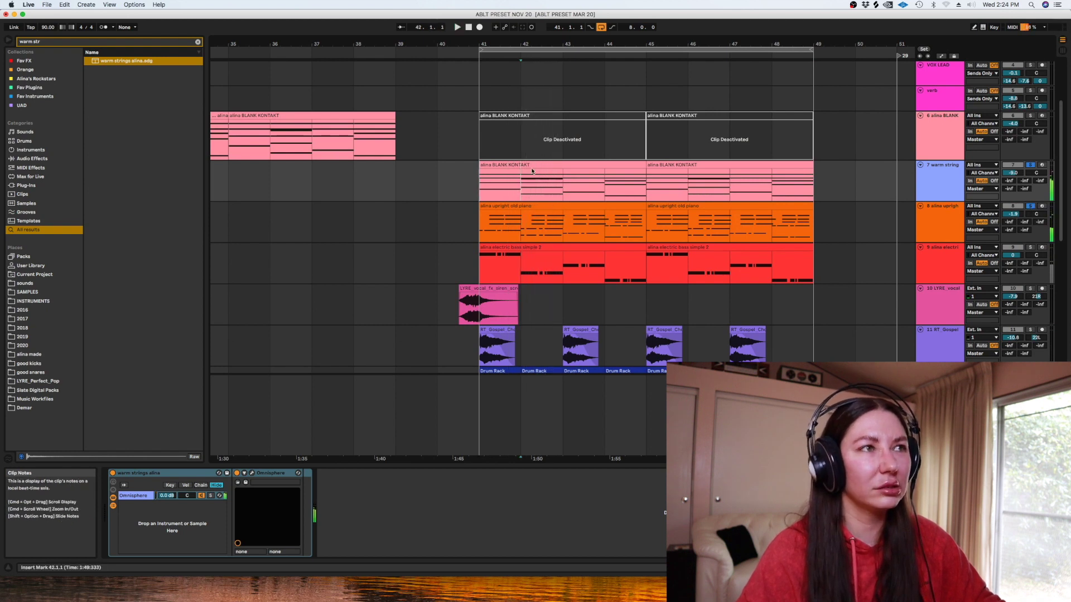
pyautogui.click(547, 184)
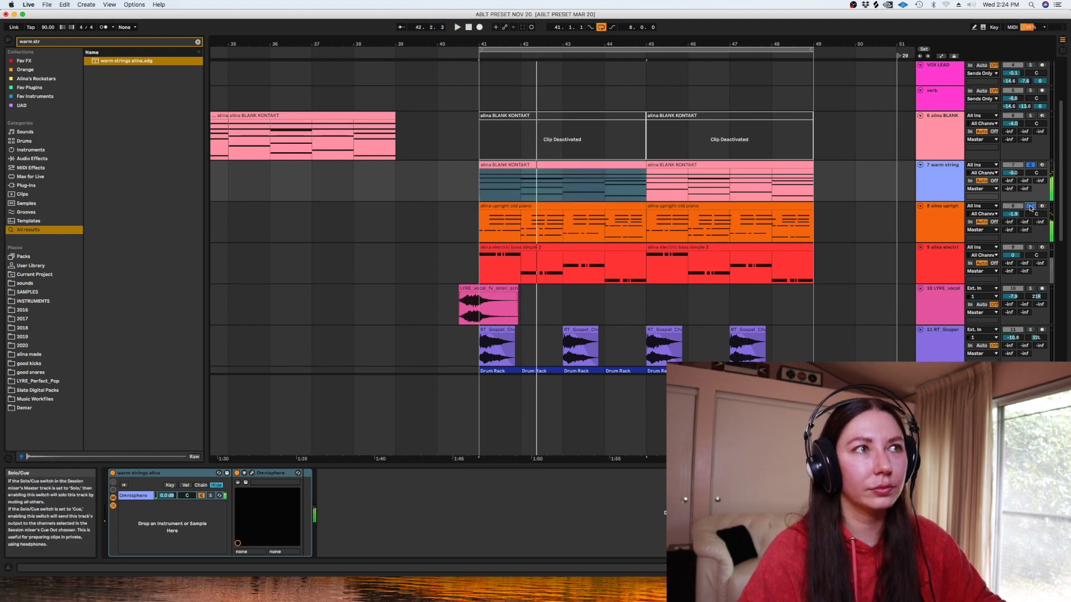
pyautogui.press('space')
# Move the start of the second D4 note in the first strings clip to bar 3 and play it with the upright piano soloed
pyautogui.doubleClick(523, 180)
pyautogui.click(547, 189)
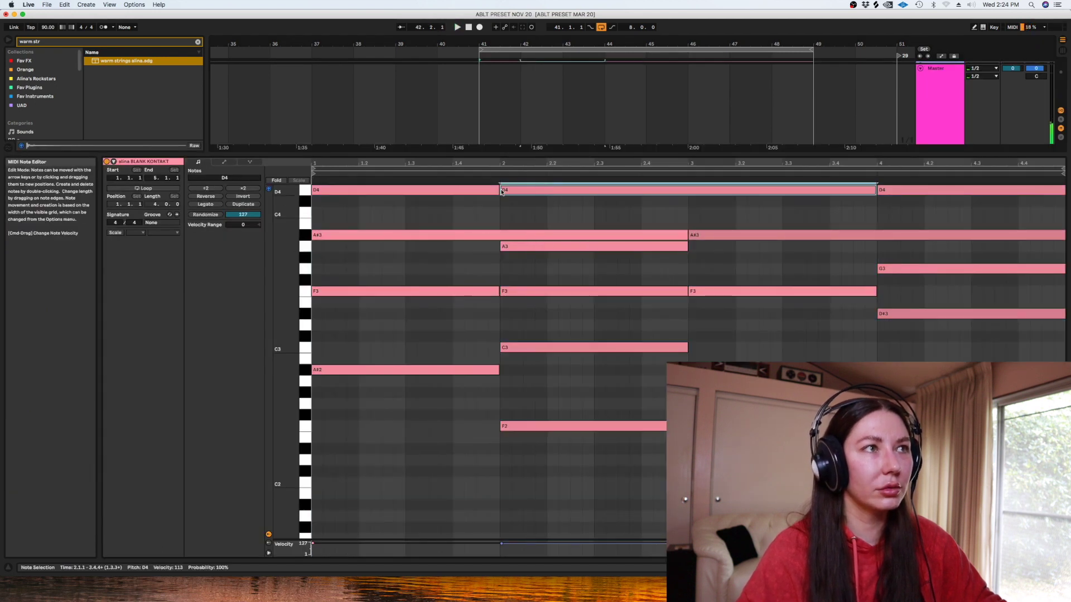
pyautogui.moveTo(500, 188); pyautogui.dragTo(653, 189)
pyautogui.press('space')
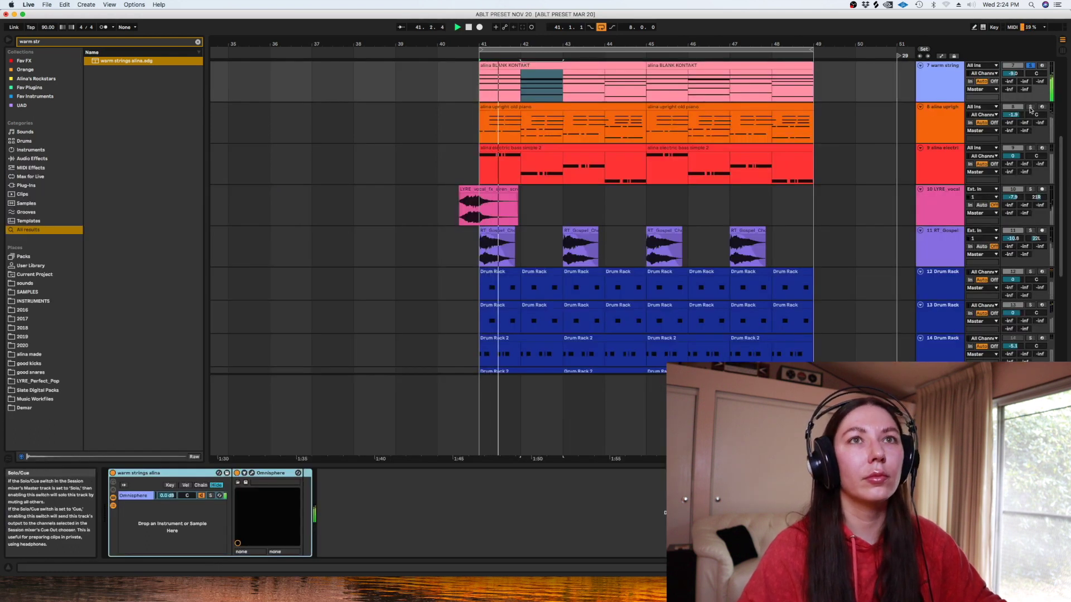
pyautogui.click(1031, 108)
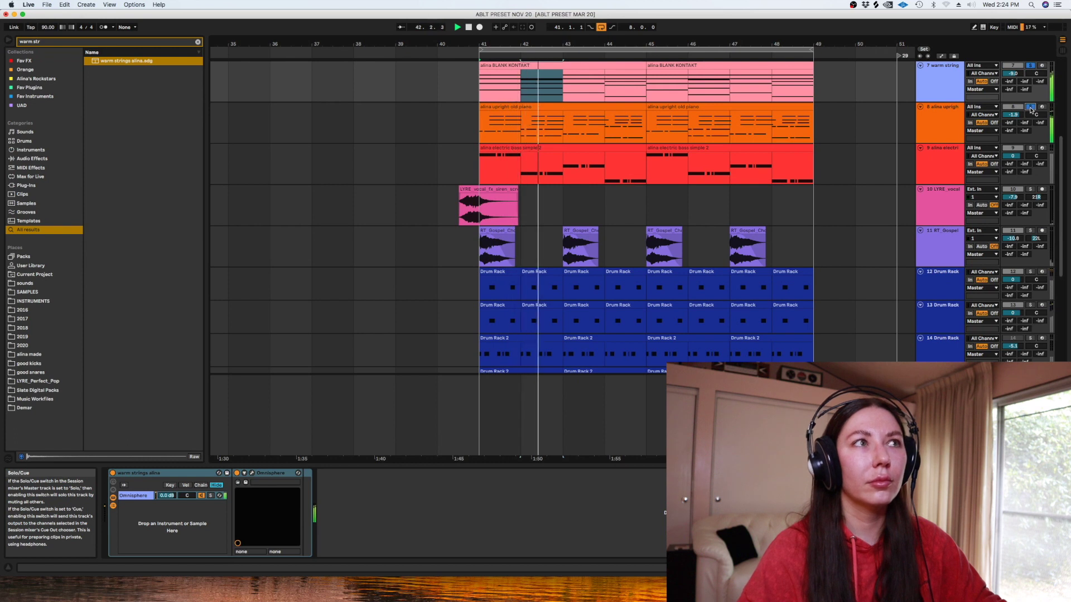
# Split the first warm strings clip at bar 43 and replay the opening bars
pyautogui.click(524, 66)
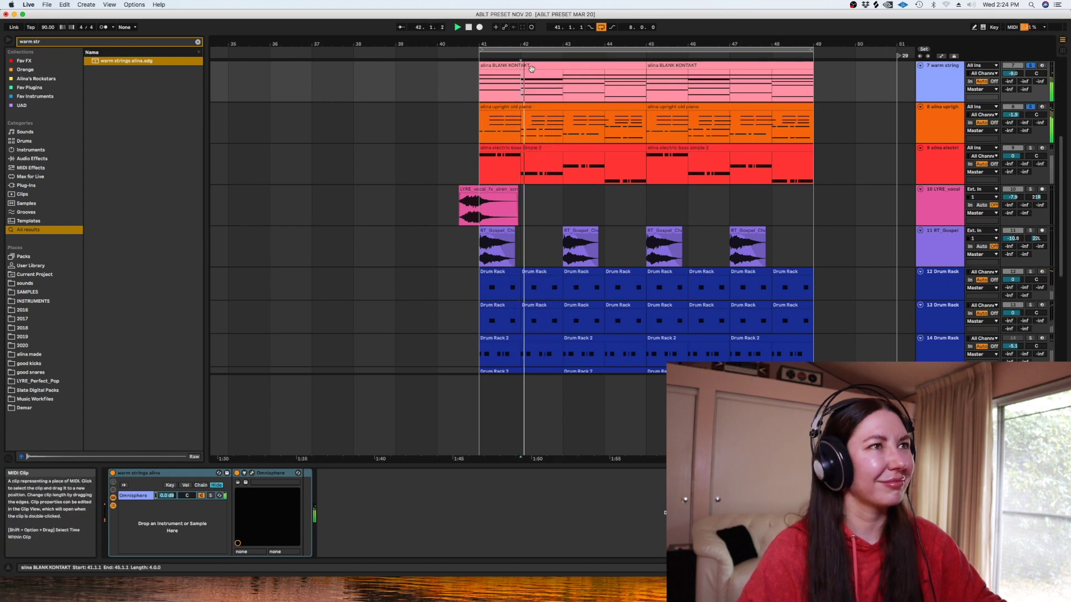
pyautogui.moveTo(562, 86); pyautogui.dragTo(481, 86)
pyautogui.press('space')
pyautogui.press('super+e')
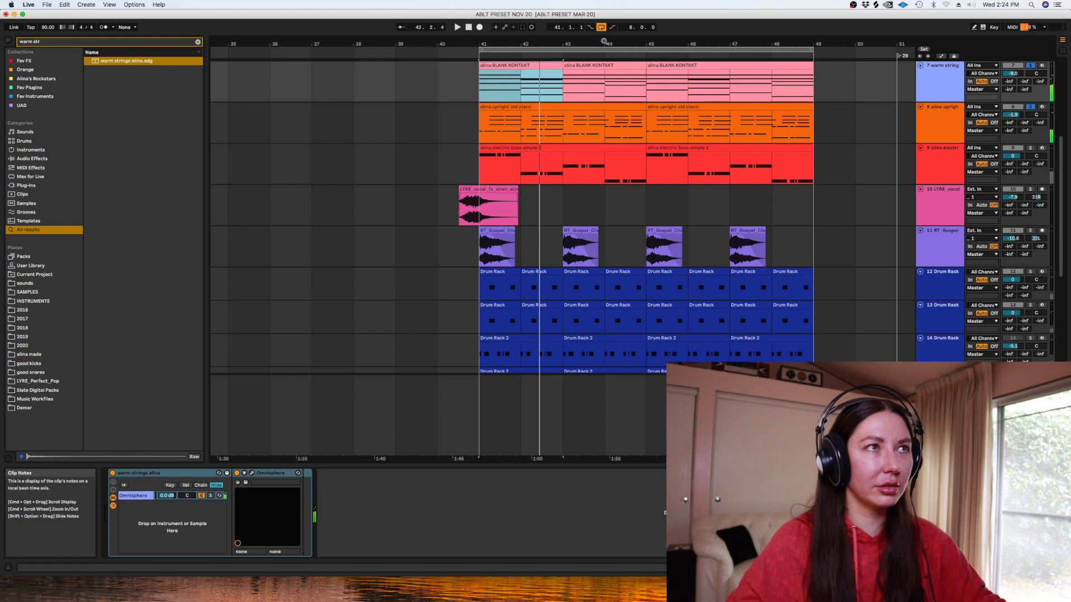
pyautogui.press('space')
# Shorten the A#3 note in the strings clip at bar 41 to end at the clip's bar 2
pyautogui.doubleClick(521, 84)
pyautogui.press('space')
pyautogui.click(718, 286)
pyautogui.moveTo(1063, 278); pyautogui.dragTo(683, 294)
# Switch to Chrome to check the finished timer and return to Ableton Live
pyautogui.moveTo(272, 601)
pyautogui.click(339, 586)
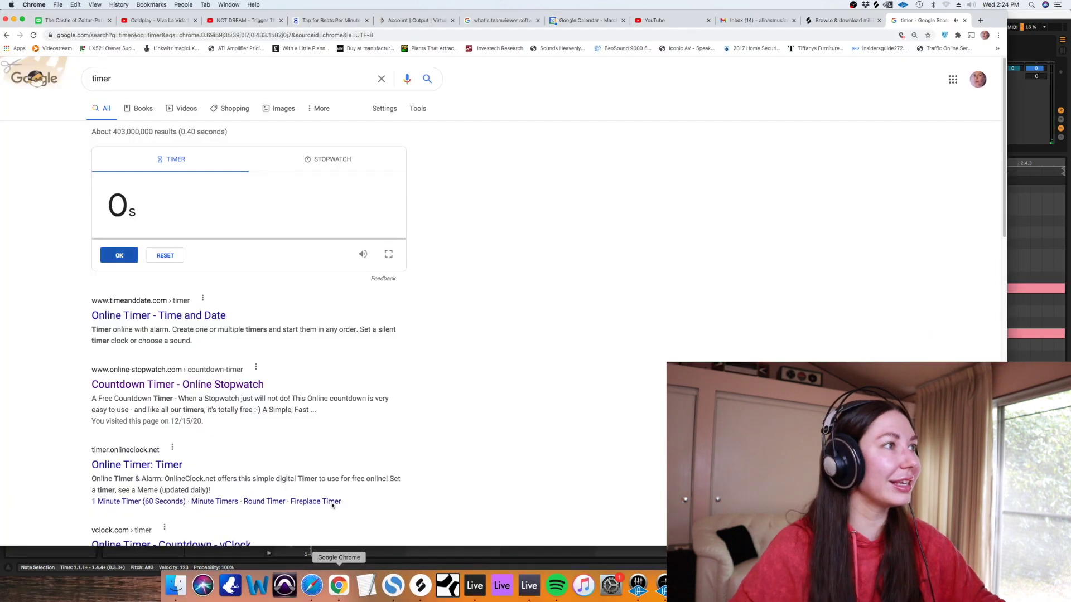
pyautogui.click(1037, 28)
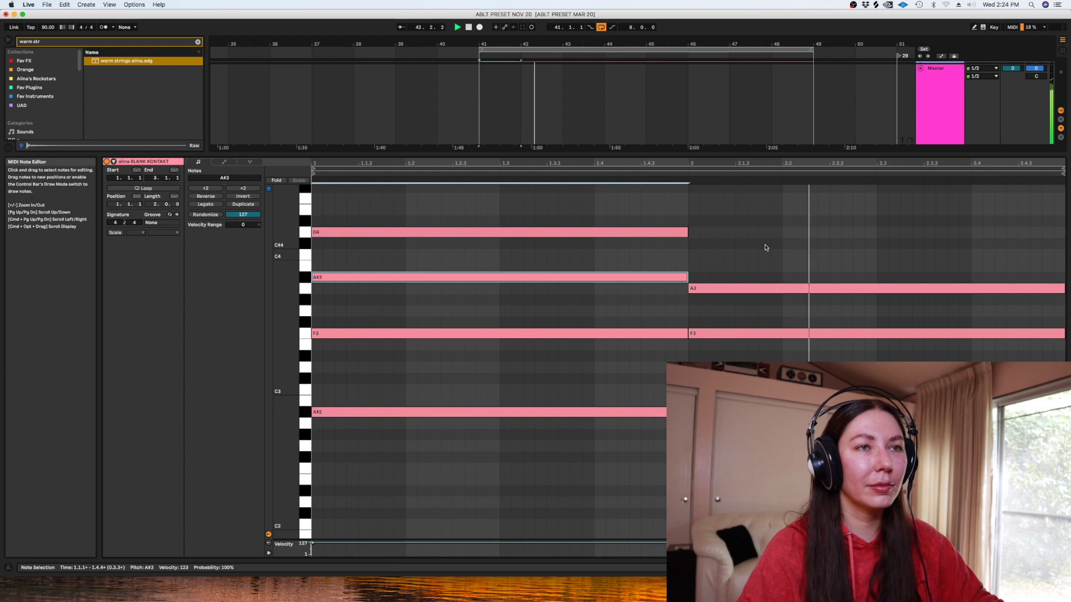
# Duplicate the two edited warm strings clips from bars 41–45 onto bars 45–49
pyautogui.hotkey('shift', 'Tab')
pyautogui.press('space')
pyautogui.click(540, 65)
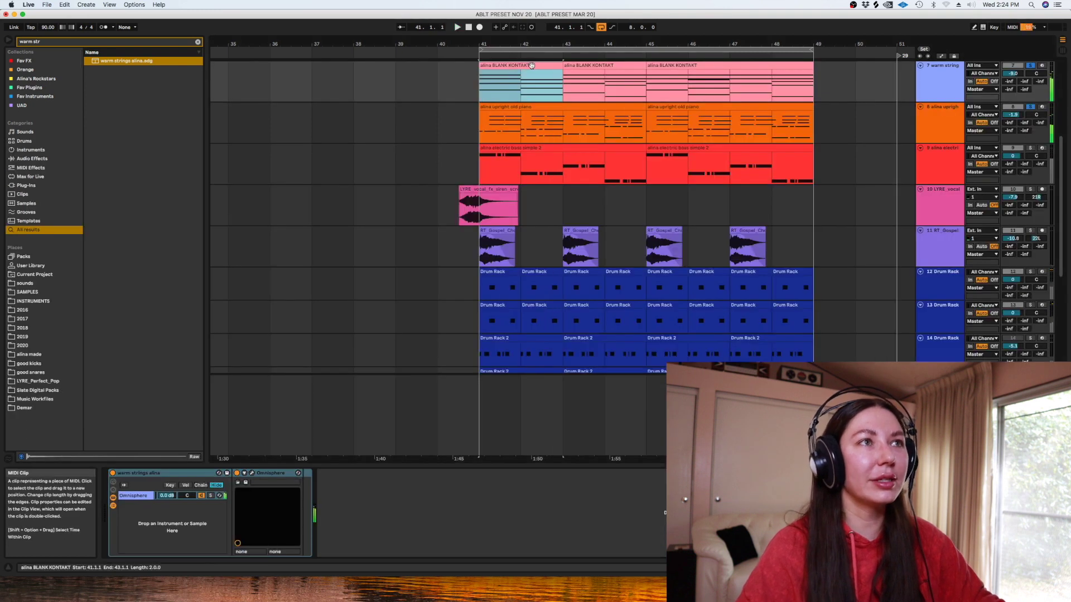
pyautogui.keyDown('shift'); pyautogui.click(597, 65); pyautogui.keyUp('shift')
pyautogui.press('super+d')
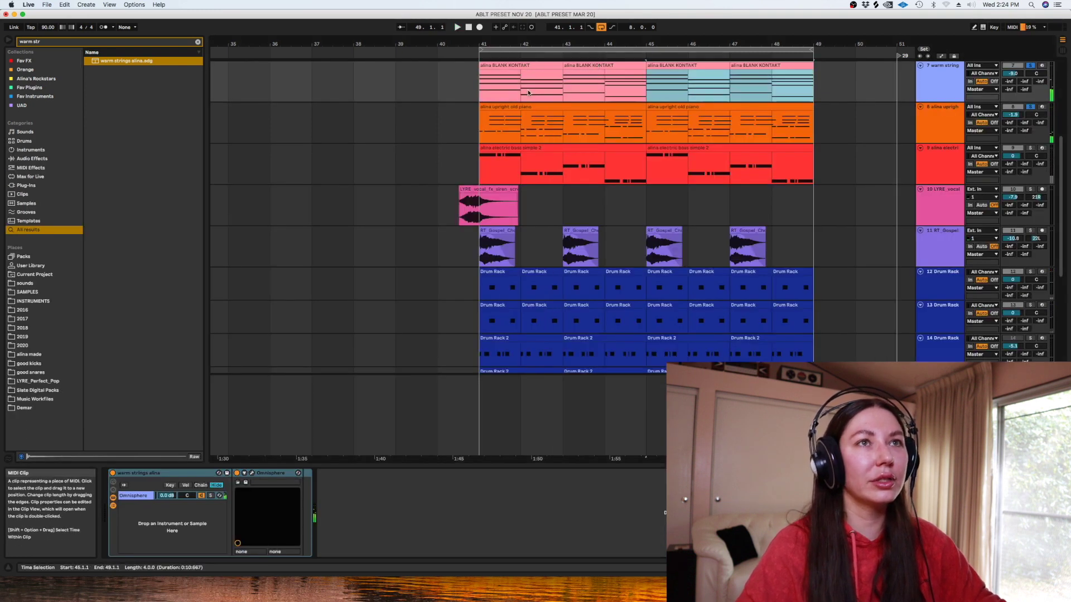
# Turn off solo on the upright piano and warm strings tracks and play the full arrangement from bar 41
pyautogui.click(1030, 107)
pyautogui.click(1031, 66)
pyautogui.click(479, 84)
pyautogui.press('space')
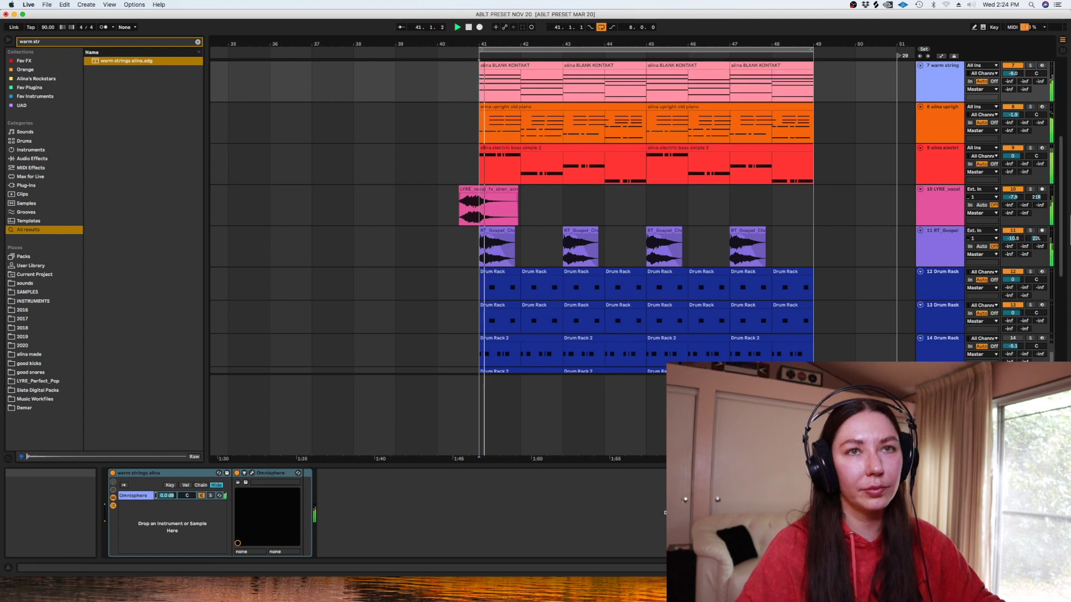
pyautogui.scroll(5, 1065, 268)
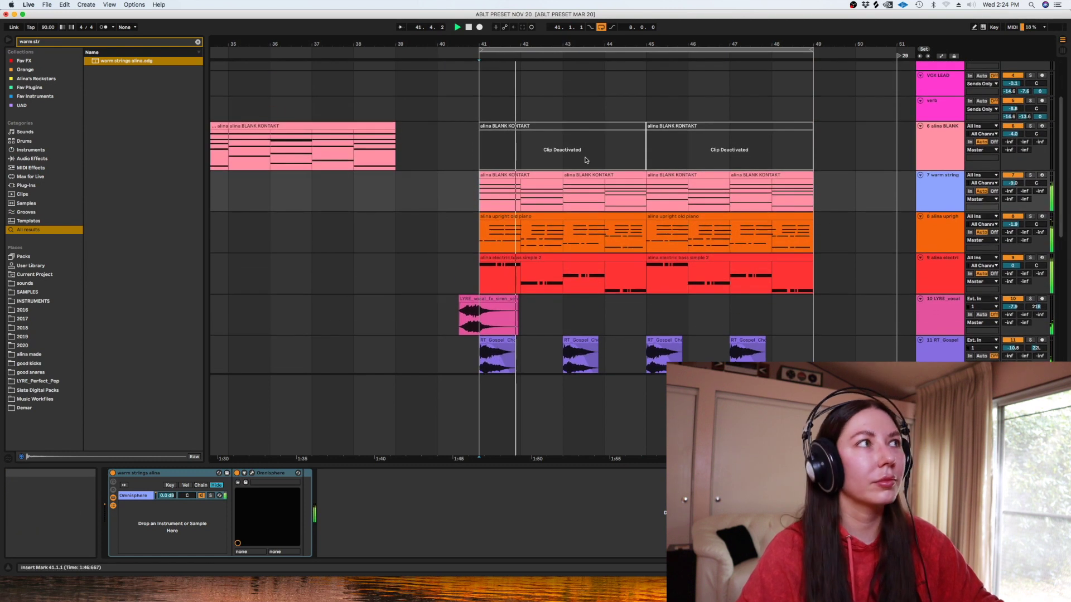
# Clear the browser search and set the insert marker at bar 45 on the upright piano track
pyautogui.click(198, 42)
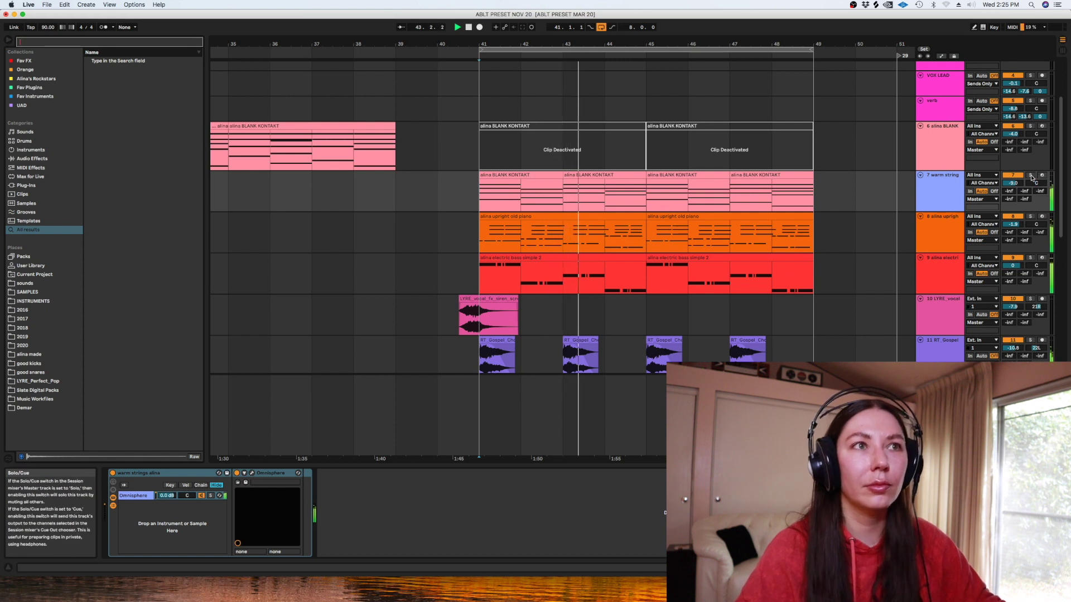
pyautogui.click(632, 248)
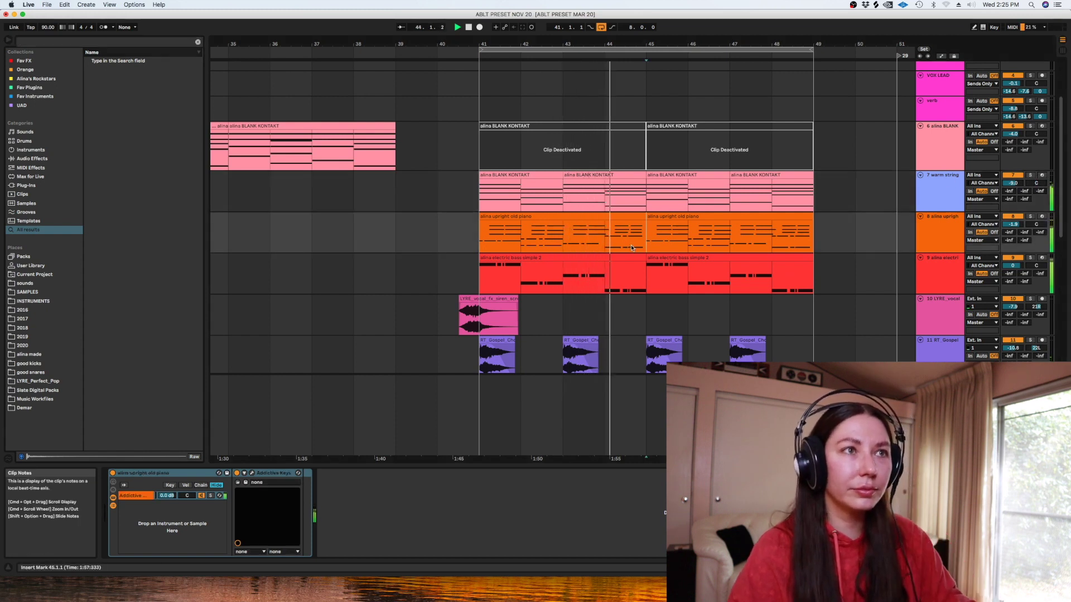
pyautogui.scroll(-4, 1065, 192)
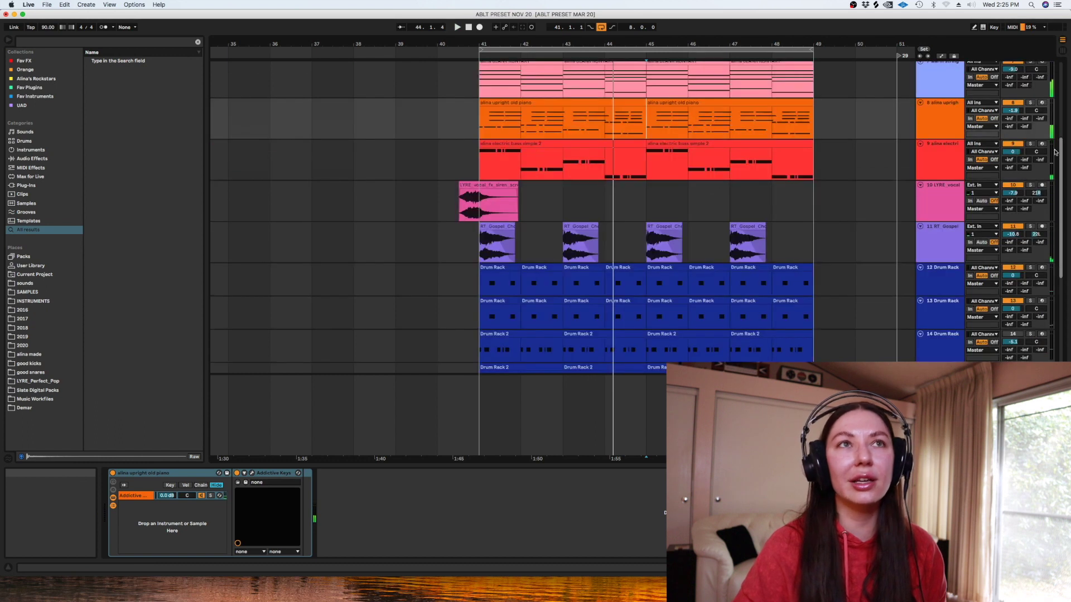
# Audition the tension string samples in Splice and place MH_Tension_String_A#_128bpm on a new audio track at bar 41
pyautogui.click(875, 5)
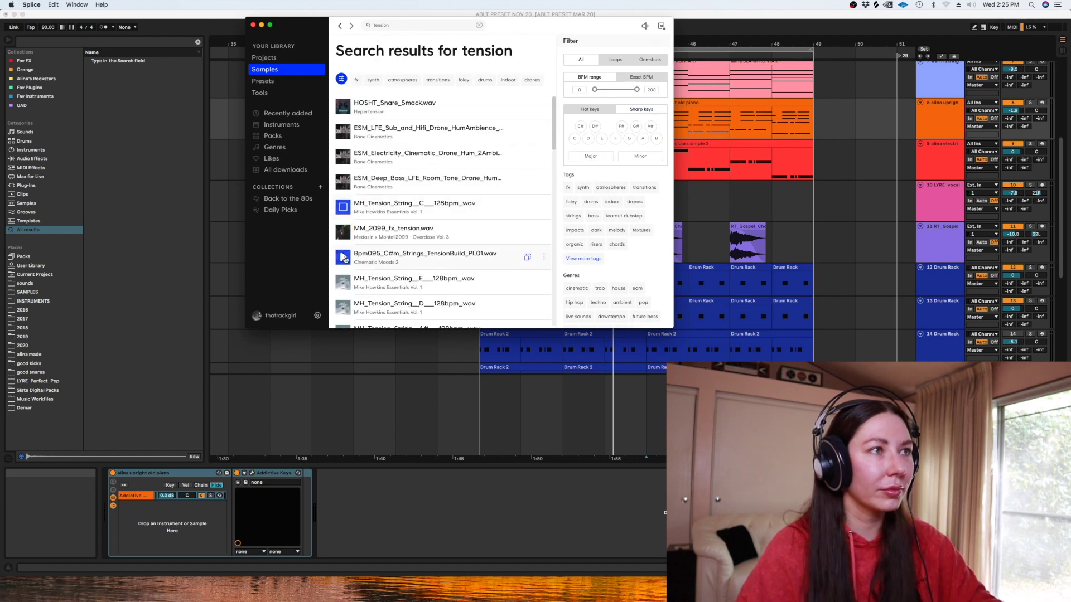
pyautogui.scroll(-1, 346, 258)
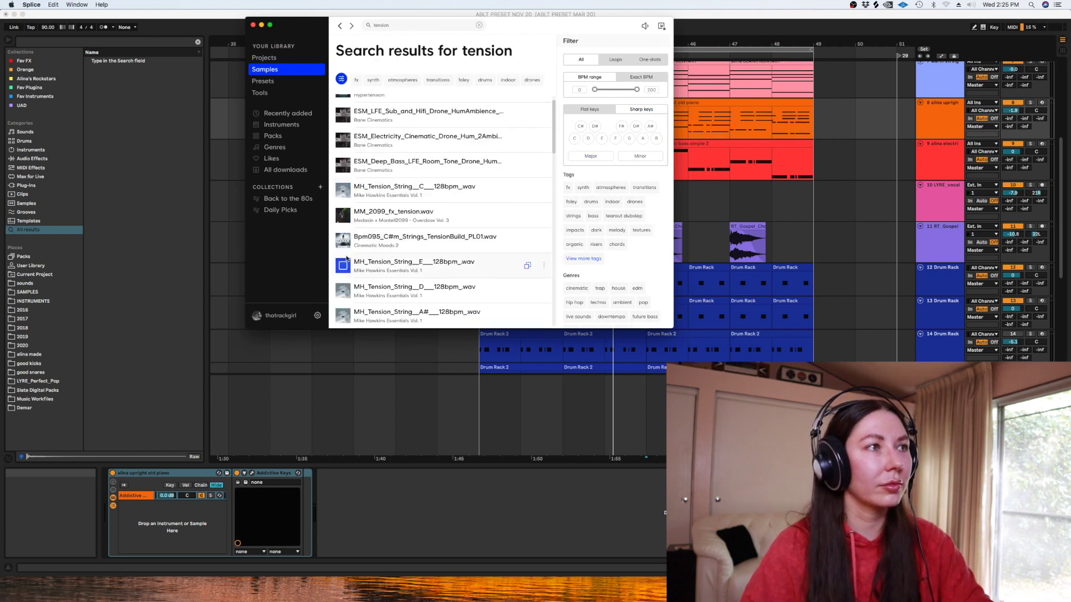
pyautogui.click(909, 192)
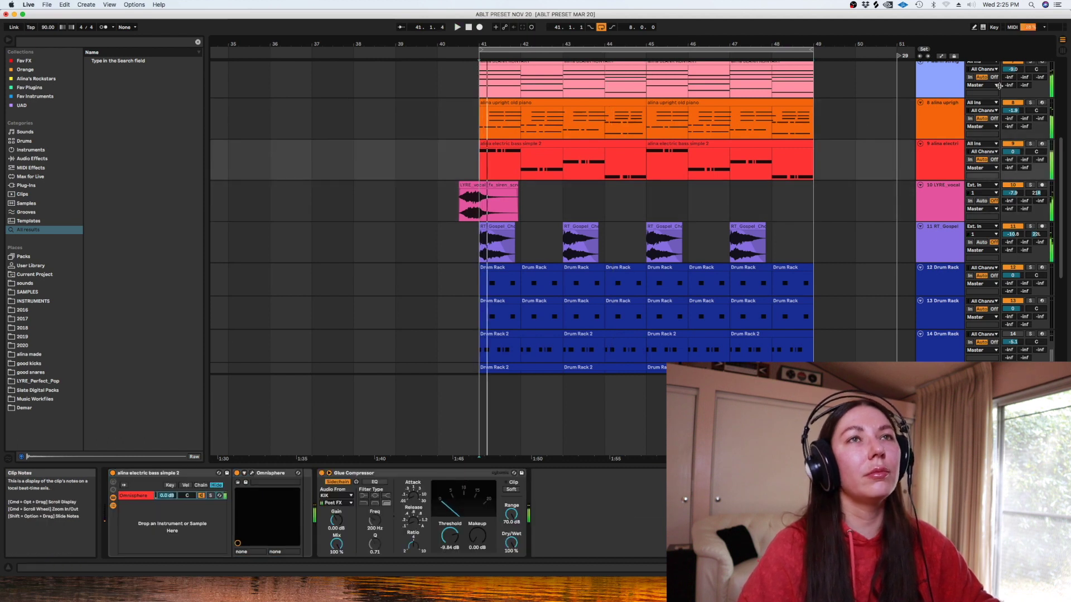
pyautogui.click(870, 5)
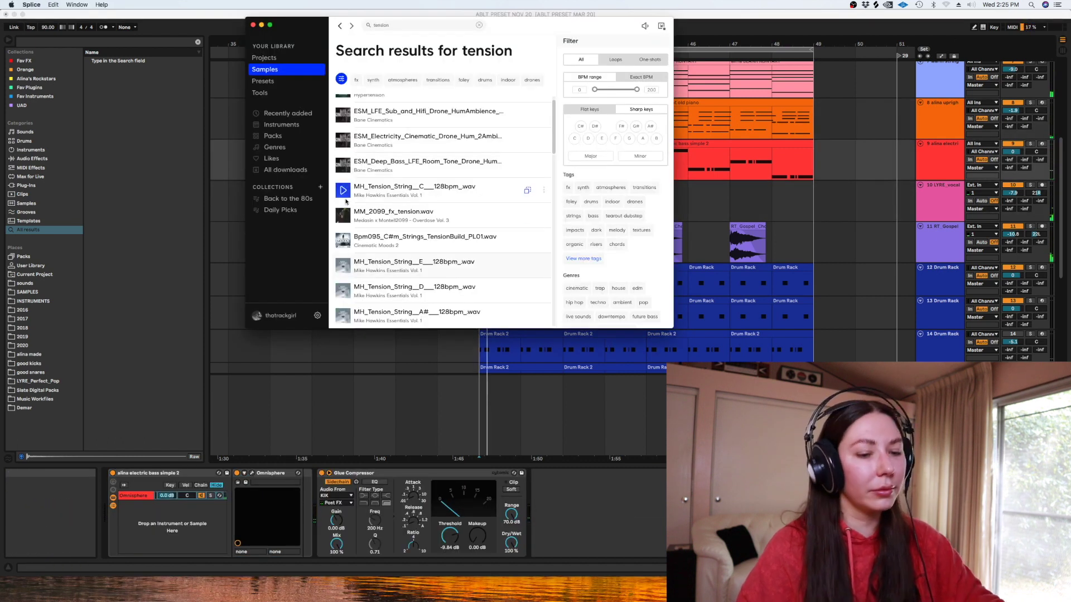
pyautogui.press('Down')
pyautogui.press('Down')
pyautogui.press('Down')
pyautogui.press('Down')
pyautogui.press('Down')
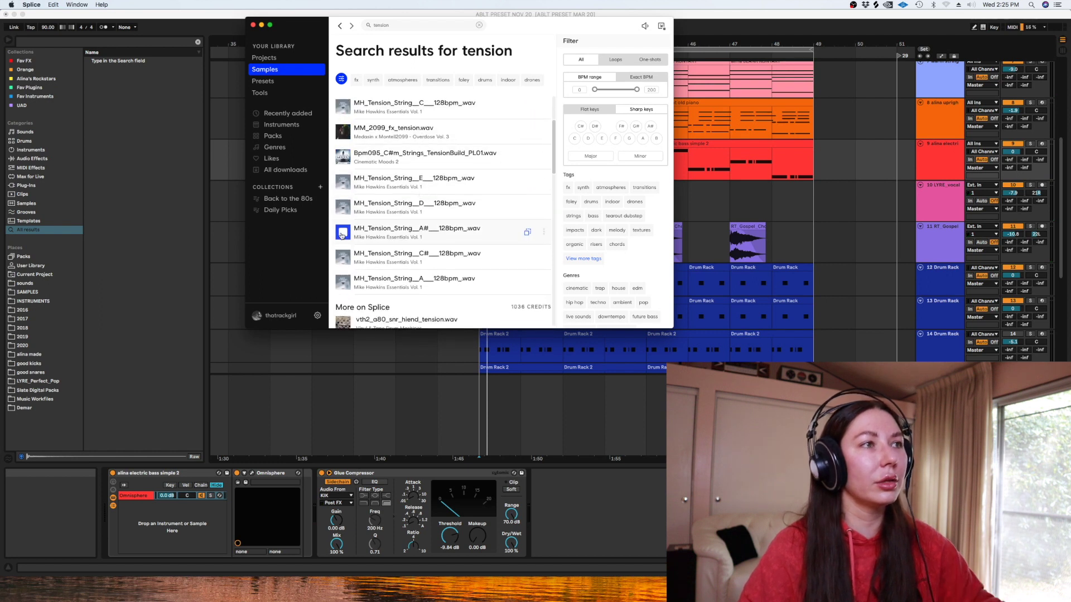
pyautogui.click(841, 227)
pyautogui.moveTo(934, 167); pyautogui.dragTo(933, 170)
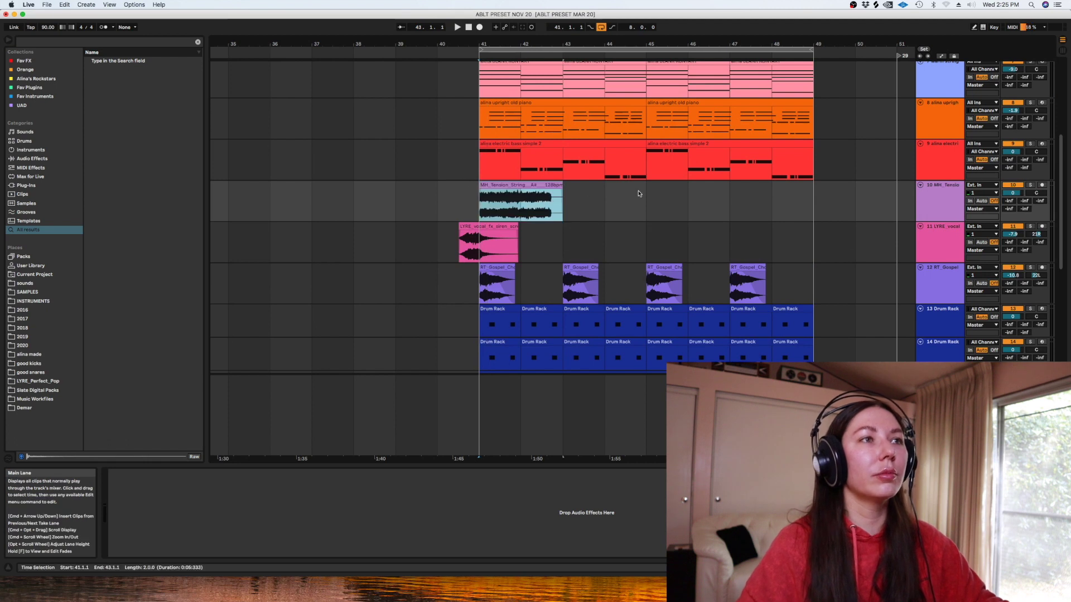
# Duplicate the tension string clip through to bar 49 and lower its track volume to -26.6 dB
pyautogui.press('super+d')
pyautogui.press('super+d')
pyautogui.press('super+d')
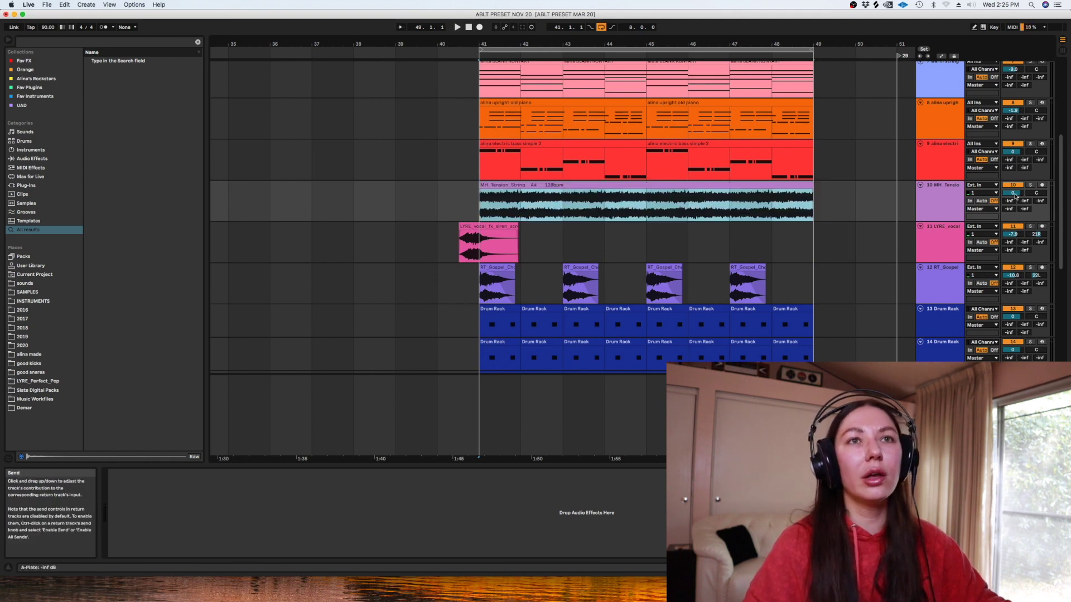
pyautogui.moveTo(1012, 193); pyautogui.dragTo(1013, 214)
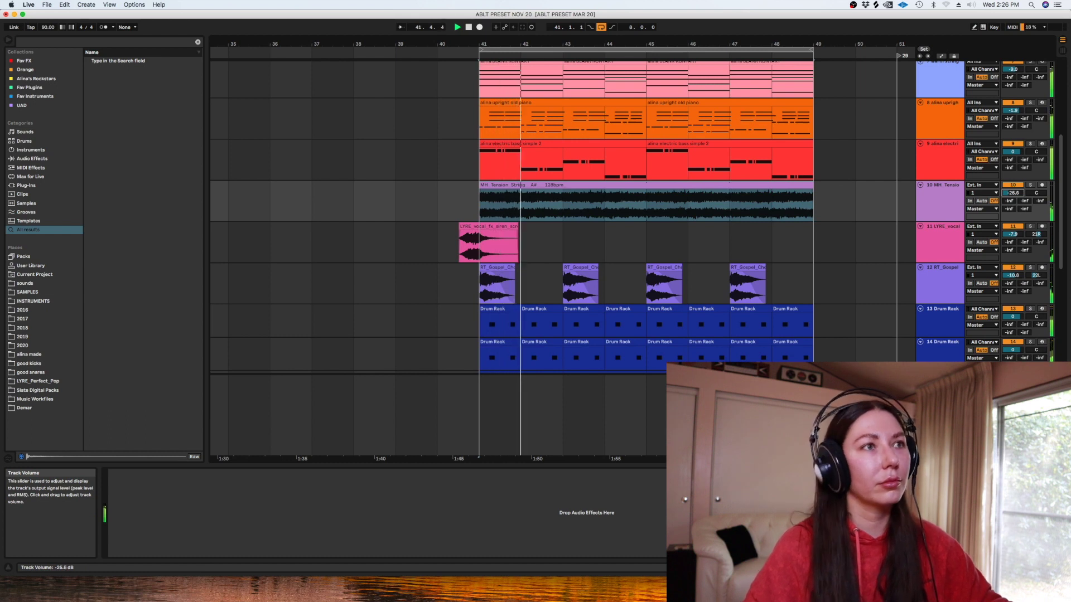
# Separate bars 42–43 of the tension string clip, set its warp mode to Complex and transpose it down one semitone
pyautogui.moveTo(558, 204); pyautogui.dragTo(518, 201)
pyautogui.press('space')
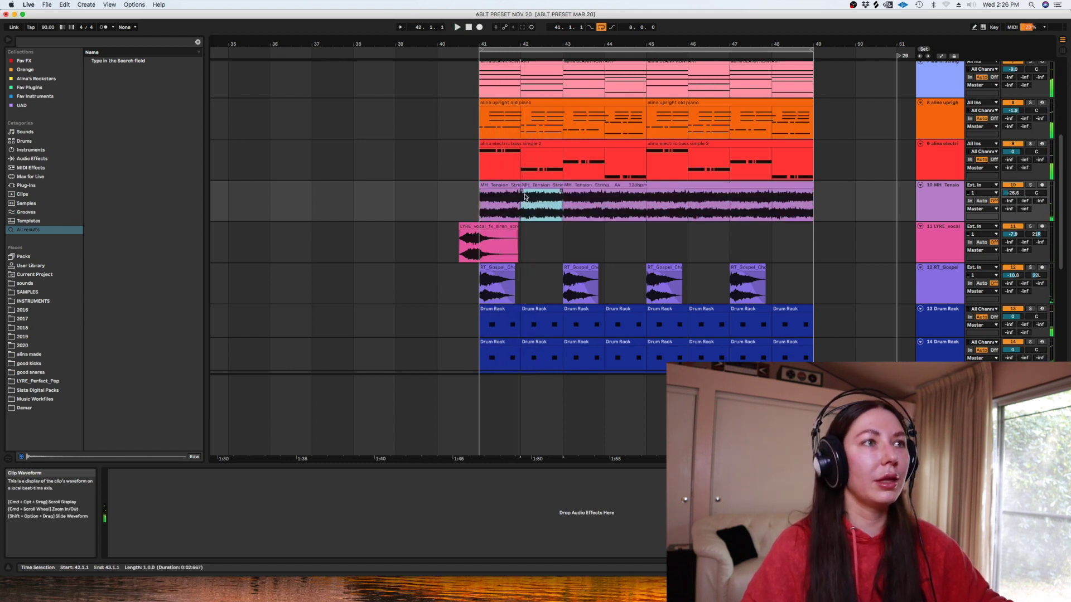
pyautogui.doubleClick(524, 197)
pyautogui.click(207, 191)
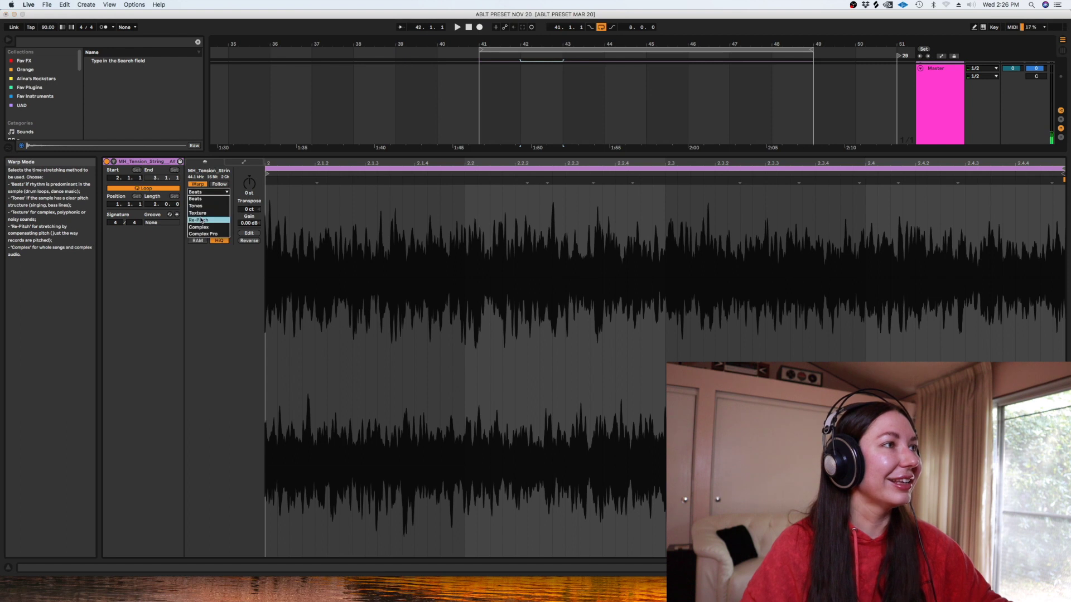
pyautogui.click(202, 224)
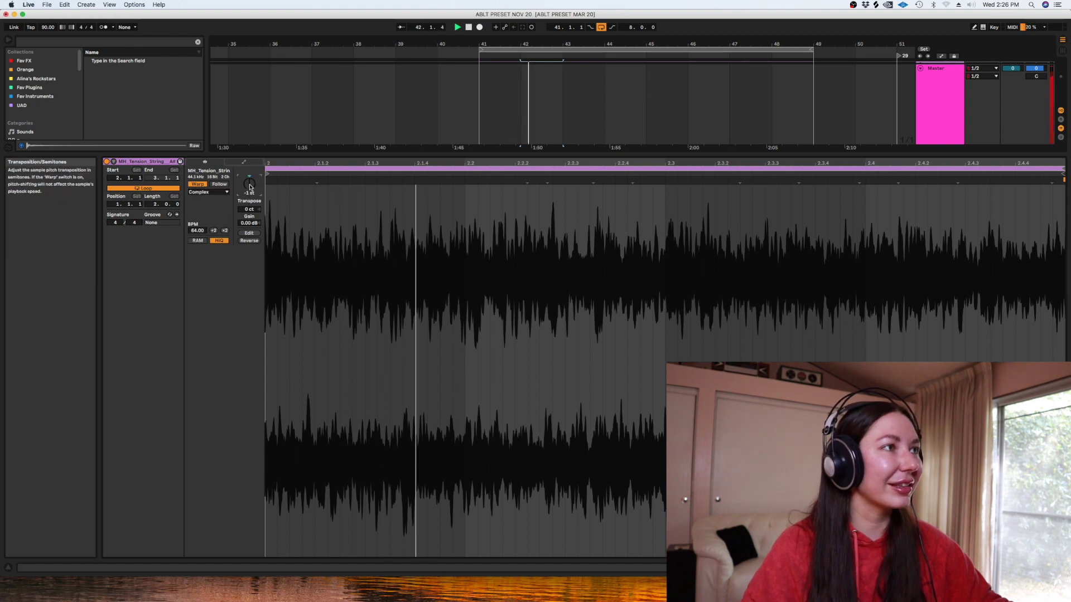
pyautogui.hotkey('shift', 'Tab')
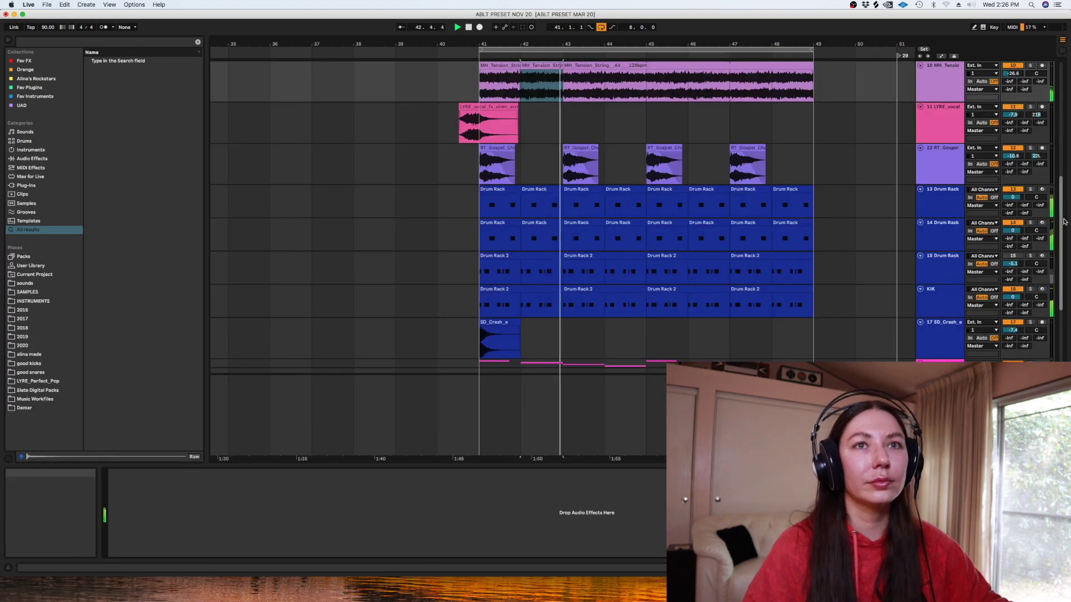
# Duplicate the edited tension string clips from bars 41–45 onto bars 45–49
pyautogui.scroll(5, 1063, 221)
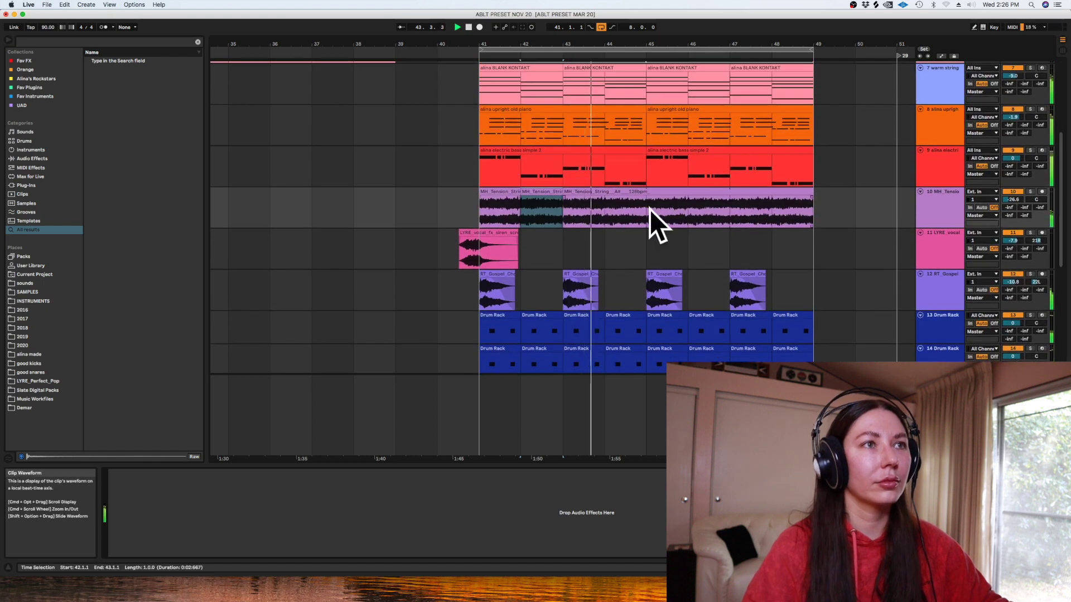
pyautogui.moveTo(650, 212); pyautogui.dragTo(474, 218)
pyautogui.press('super+d')
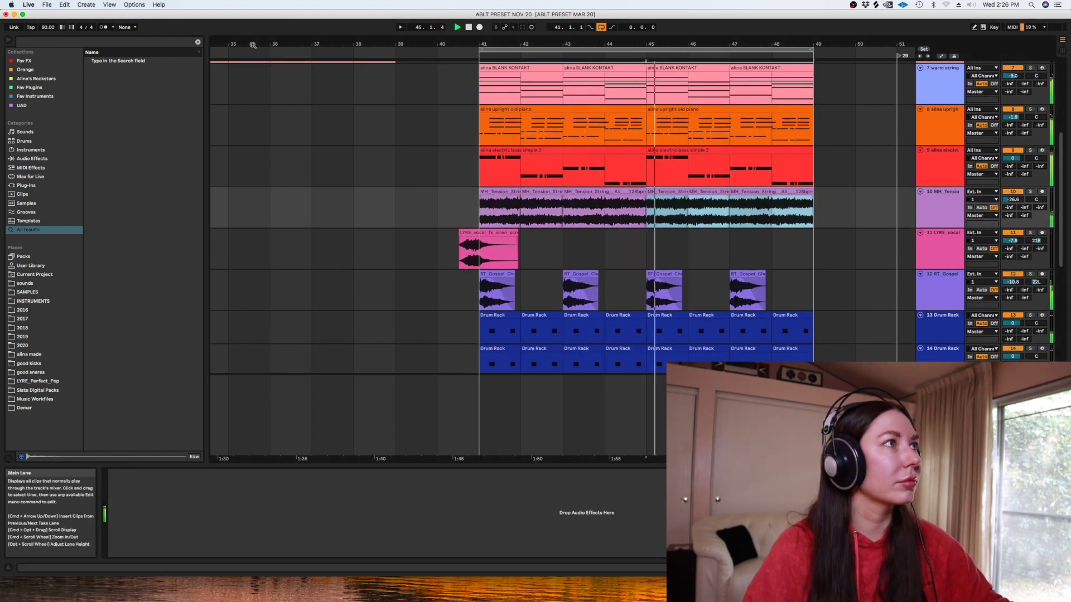
# Find OneKnob Pumper Stereo, load it on the tension string track and adjust its pump amount
pyautogui.click(198, 43)
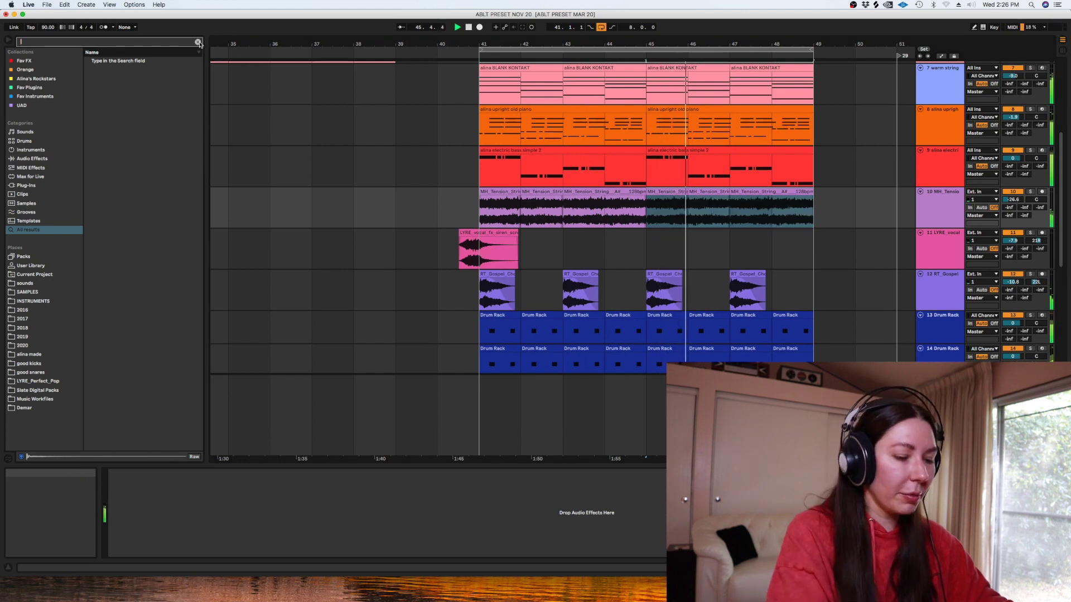
pyautogui.write('oum')
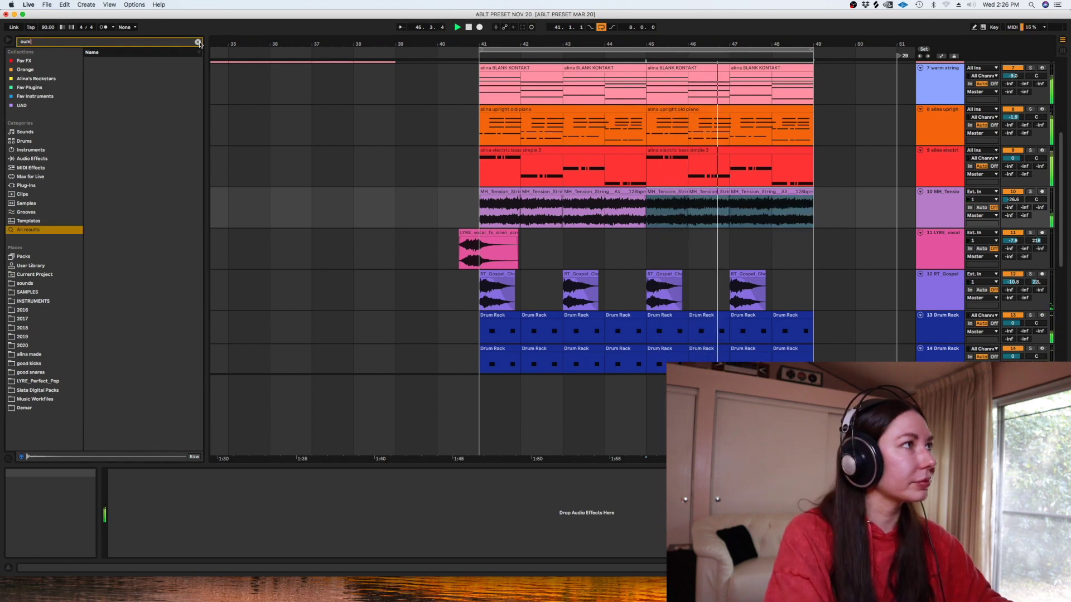
pyautogui.write('pepumpe')
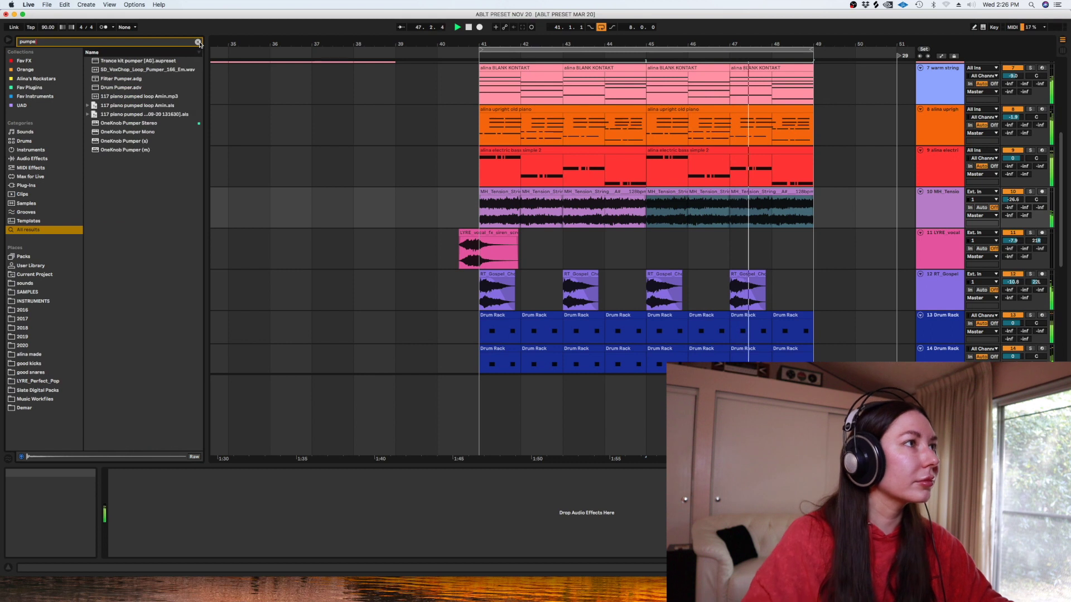
pyautogui.moveTo(140, 123); pyautogui.dragTo(366, 142)
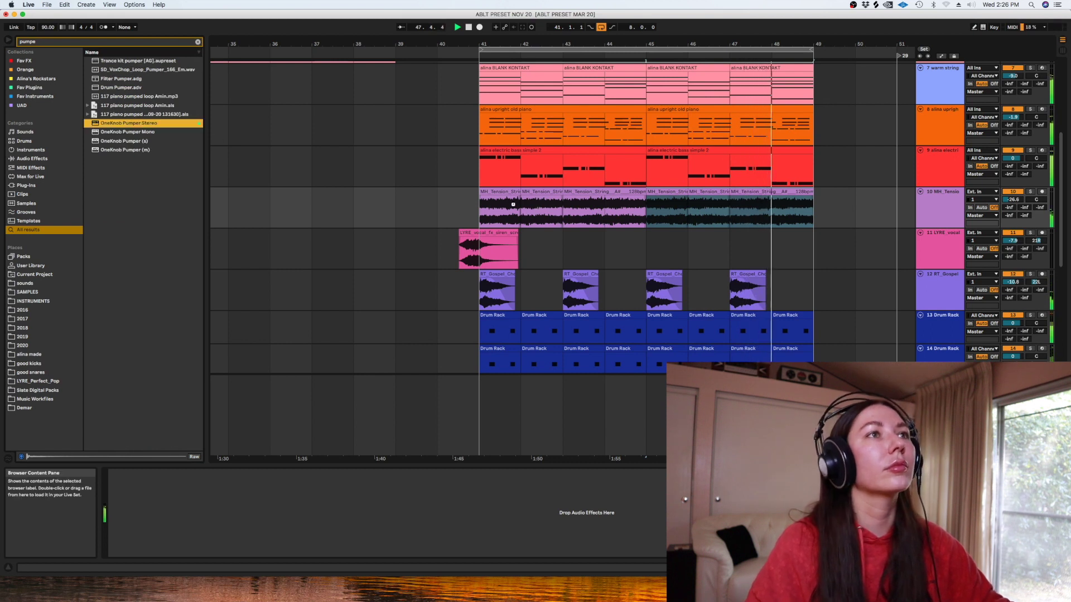
pyautogui.moveTo(524, 211); pyautogui.dragTo(523, 210)
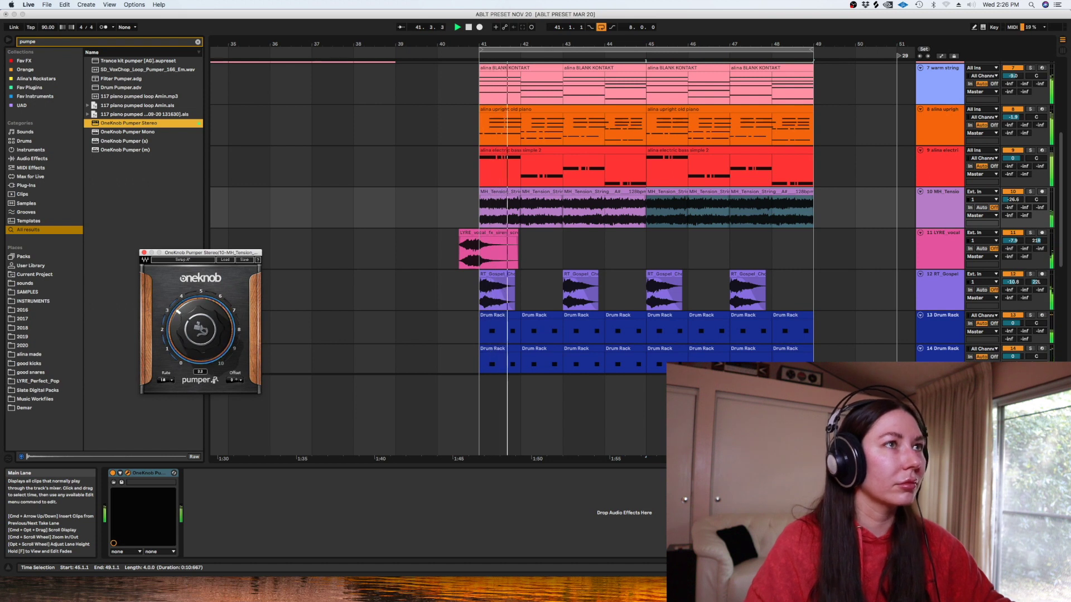
pyautogui.moveTo(209, 334); pyautogui.dragTo(209, 336)
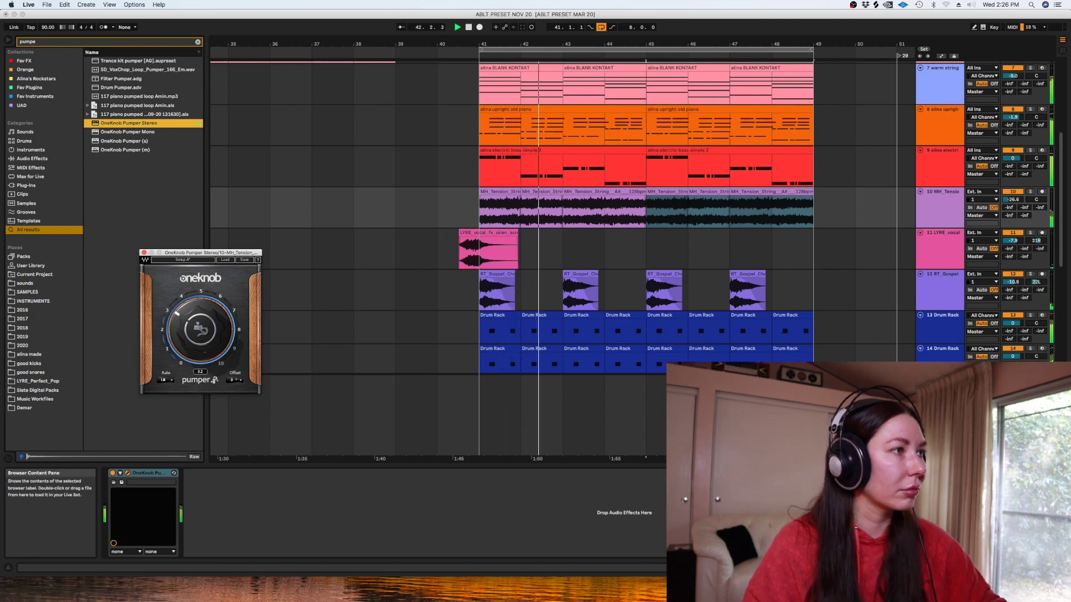
# Add OneKnob Pumper Stereo to the warm strings track and solo that track, closing the plug-in window
pyautogui.press('space')
pyautogui.moveTo(152, 473); pyautogui.dragTo(478, 90)
pyautogui.press('space')
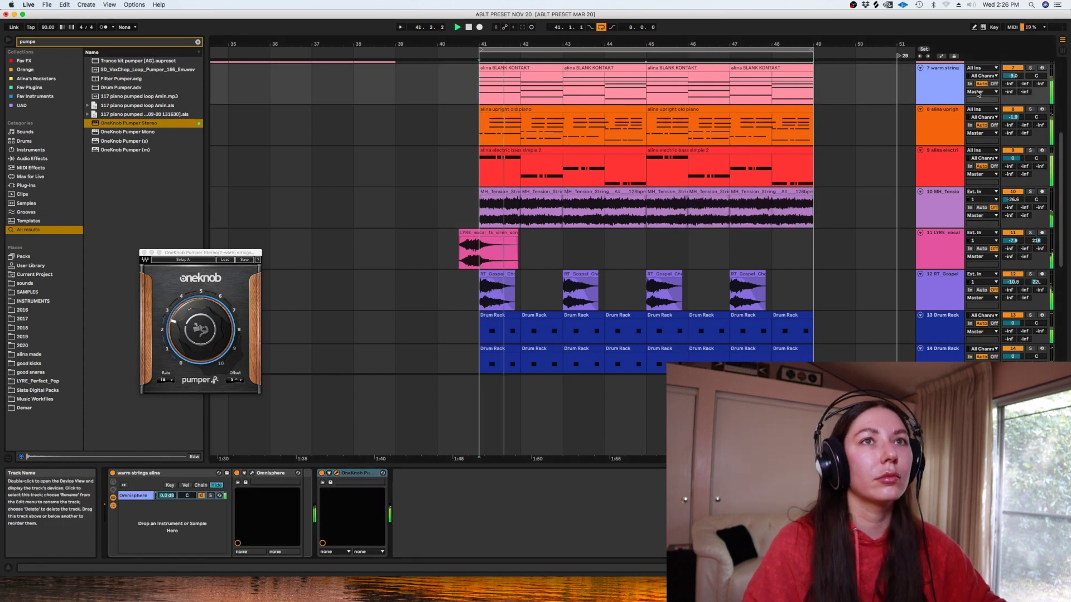
pyautogui.click(1029, 68)
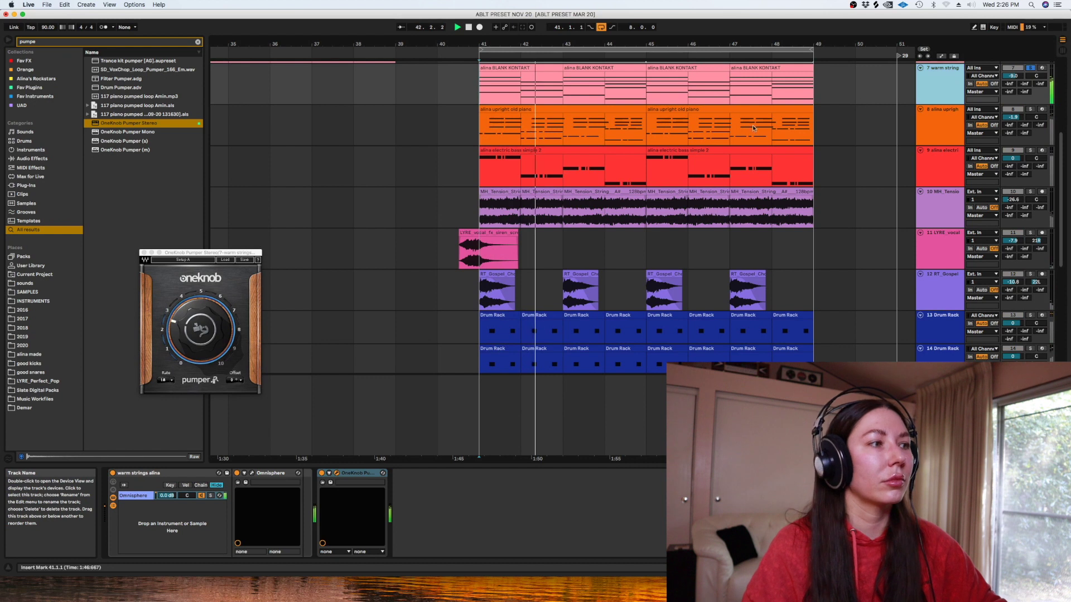
pyautogui.click(144, 253)
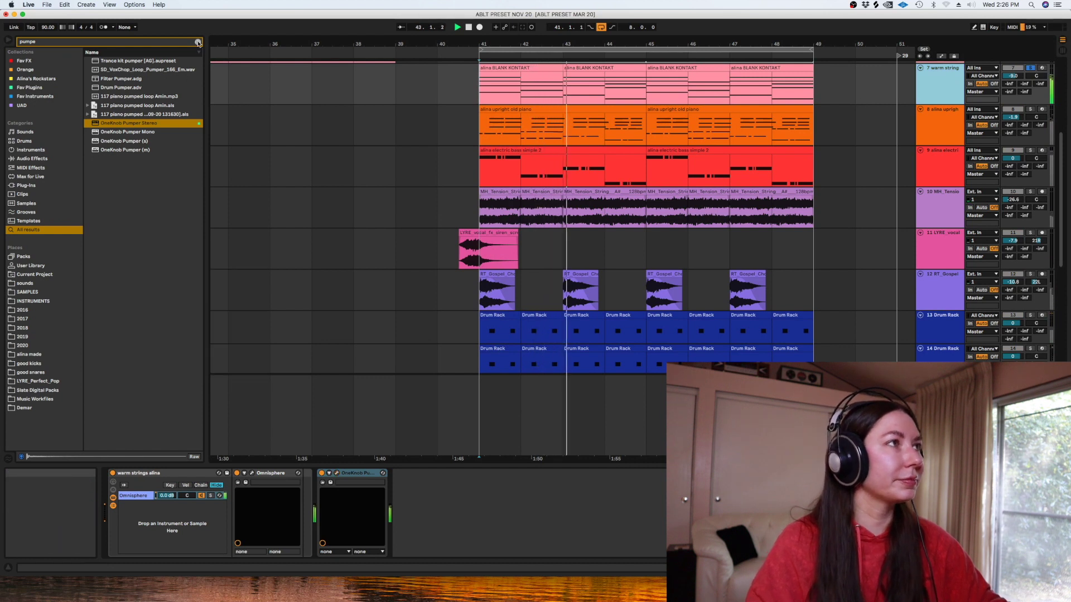
# Find the iZotope Ozone 7 Imager and add it after the Pumper on the warm strings track
pyautogui.click(198, 42)
pyautogui.write('imager')
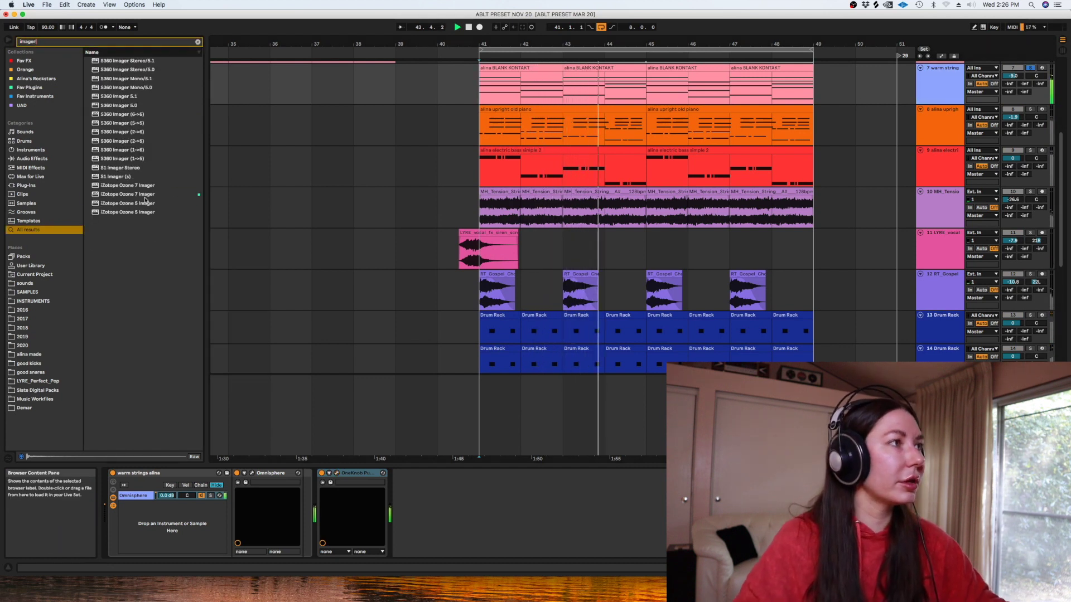
pyautogui.click(151, 194)
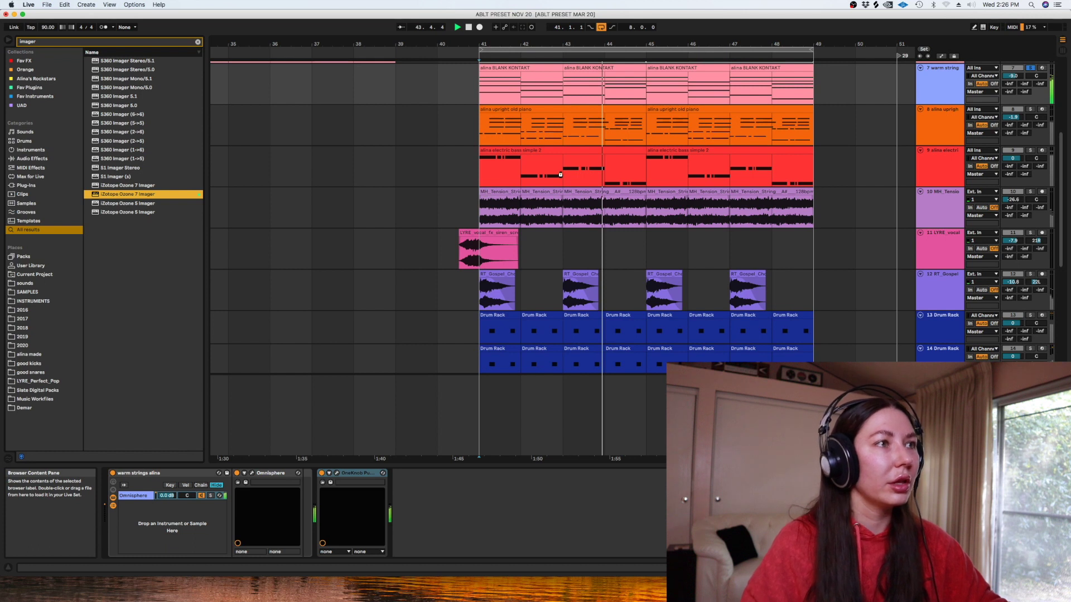
pyautogui.click(146, 257)
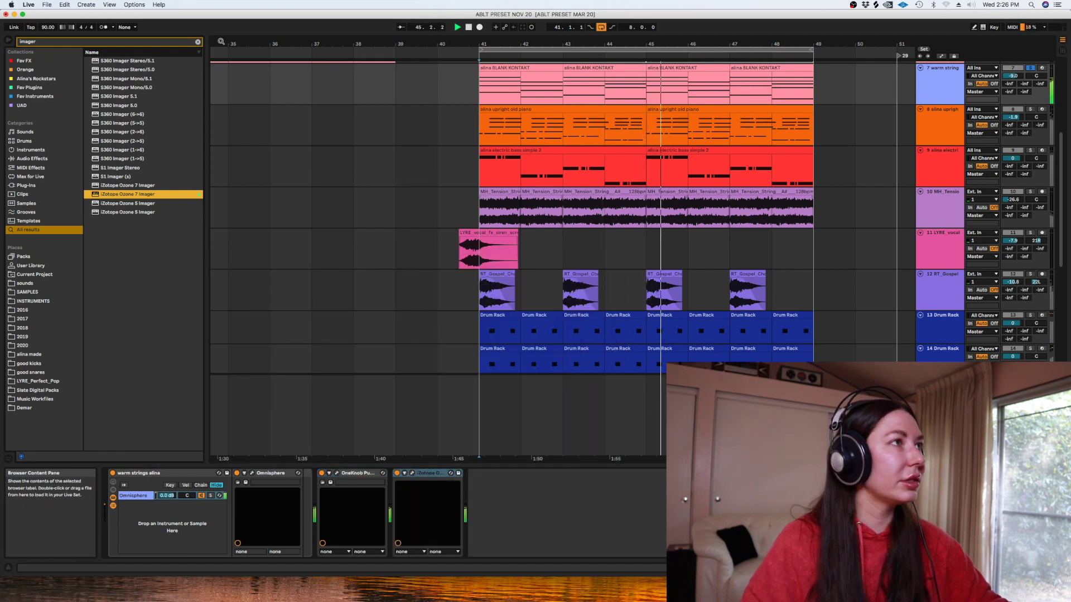
# Add EQ Eight to the warm strings track and make its first band a low cut at about 130 Hz
pyautogui.press('super+f')
pyautogui.write('eq')
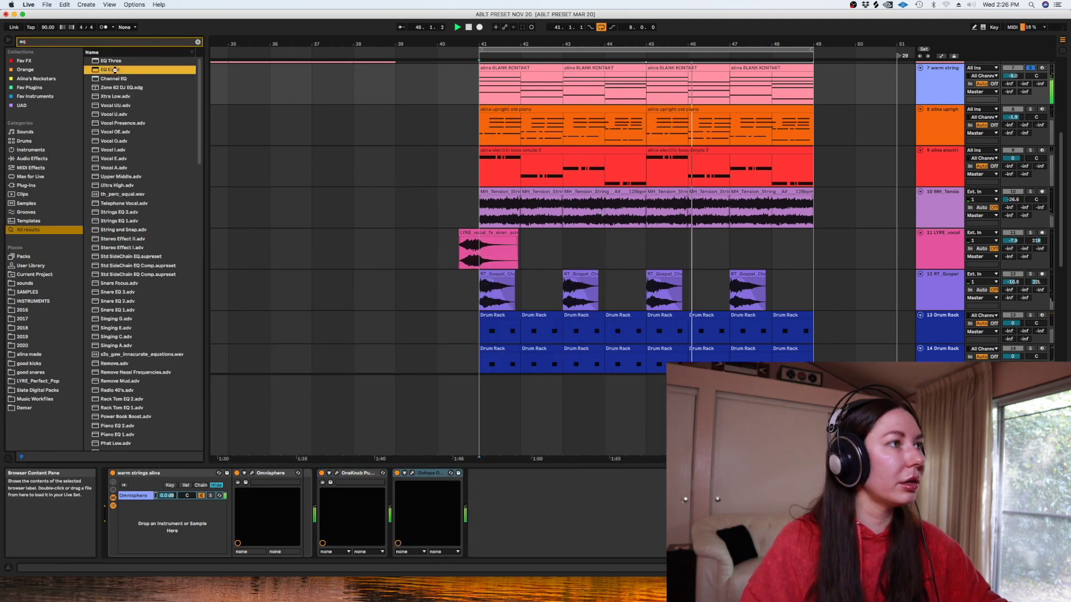
pyautogui.press('Return')
pyautogui.click(507, 544)
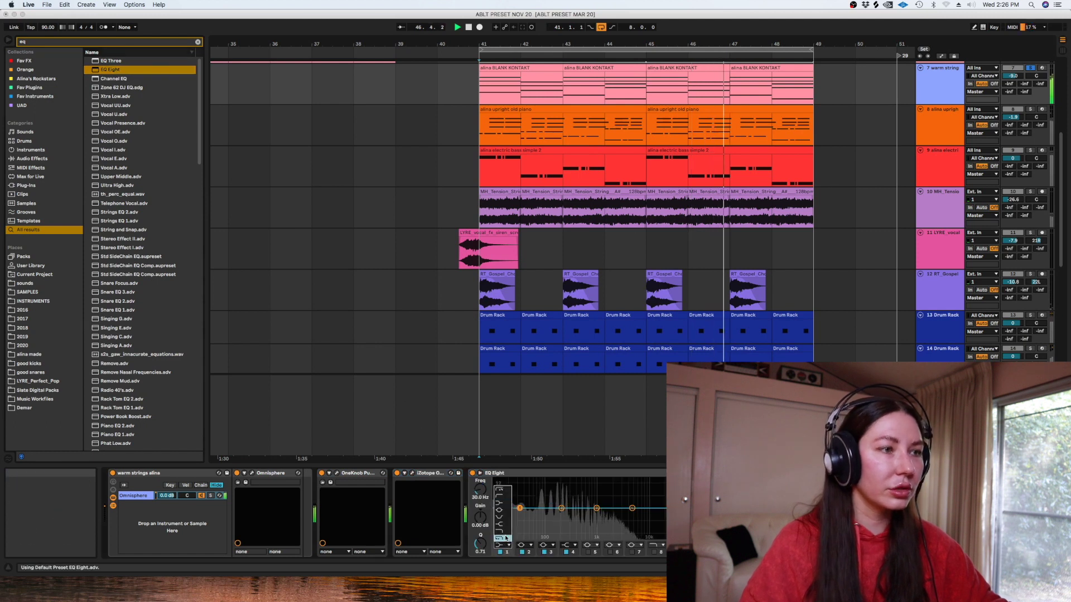
pyautogui.click(500, 490)
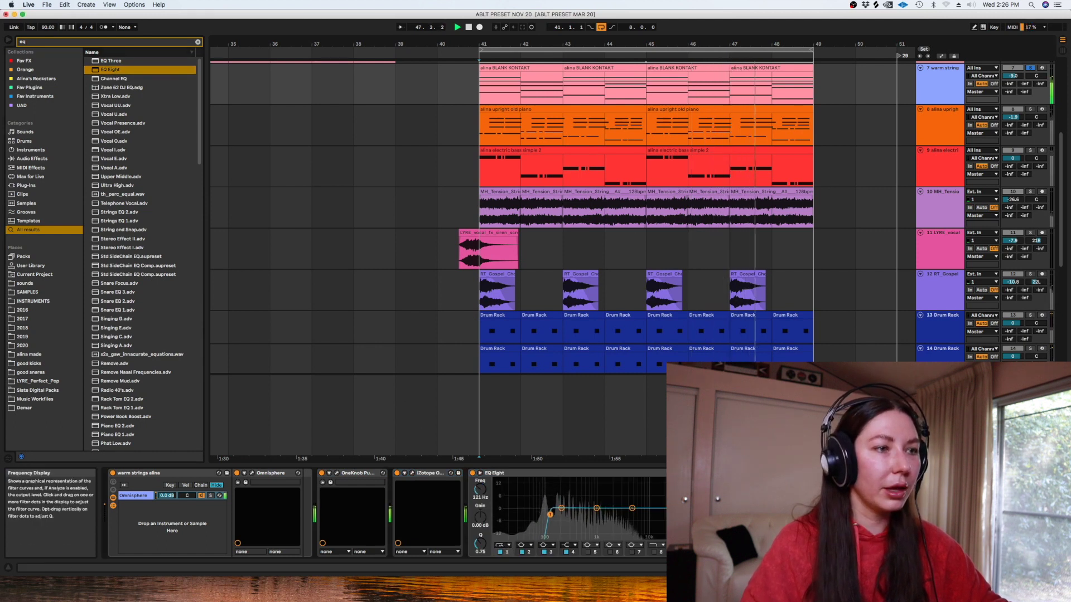
# Set the Ozone Imager's band 3 width to 100, then unsolo the warm strings track and lower it to -10.6 dB
pyautogui.click(412, 472)
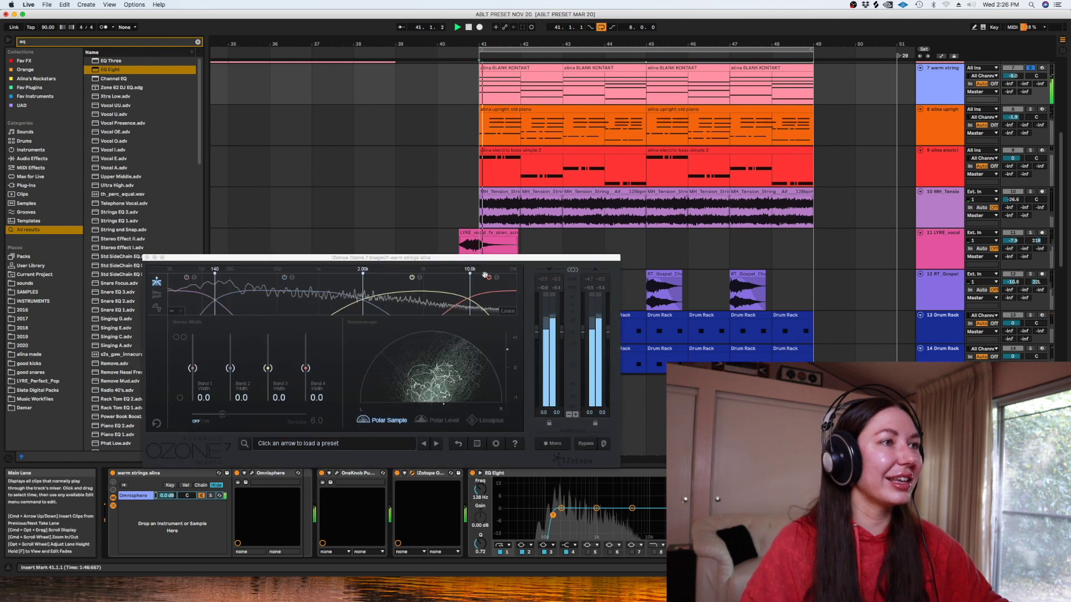
pyautogui.moveTo(268, 368); pyautogui.dragTo(267, 336)
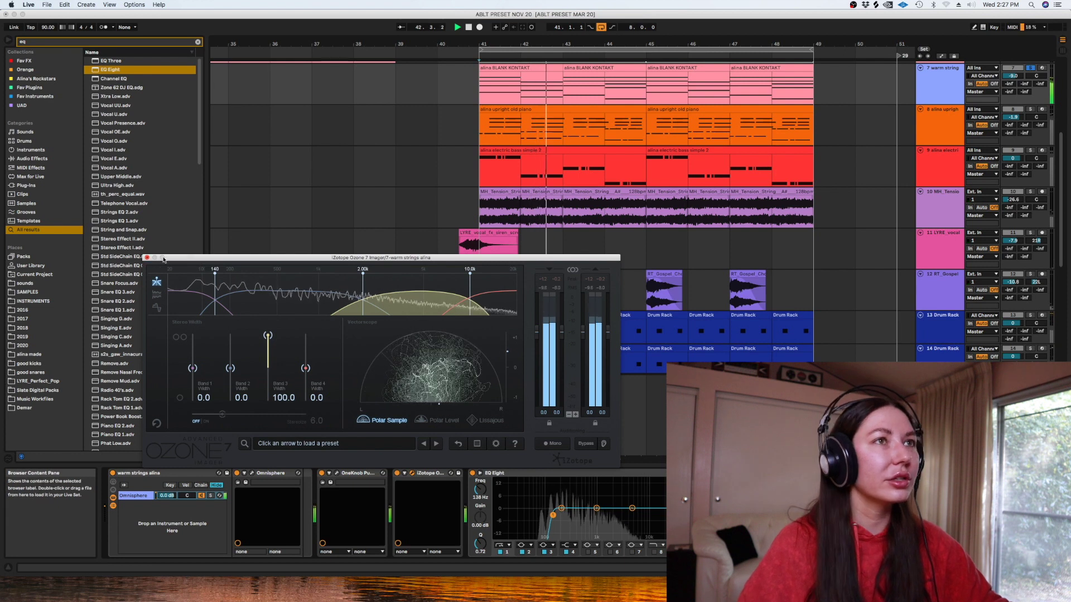
pyautogui.moveTo(1013, 76); pyautogui.dragTo(1016, 78)
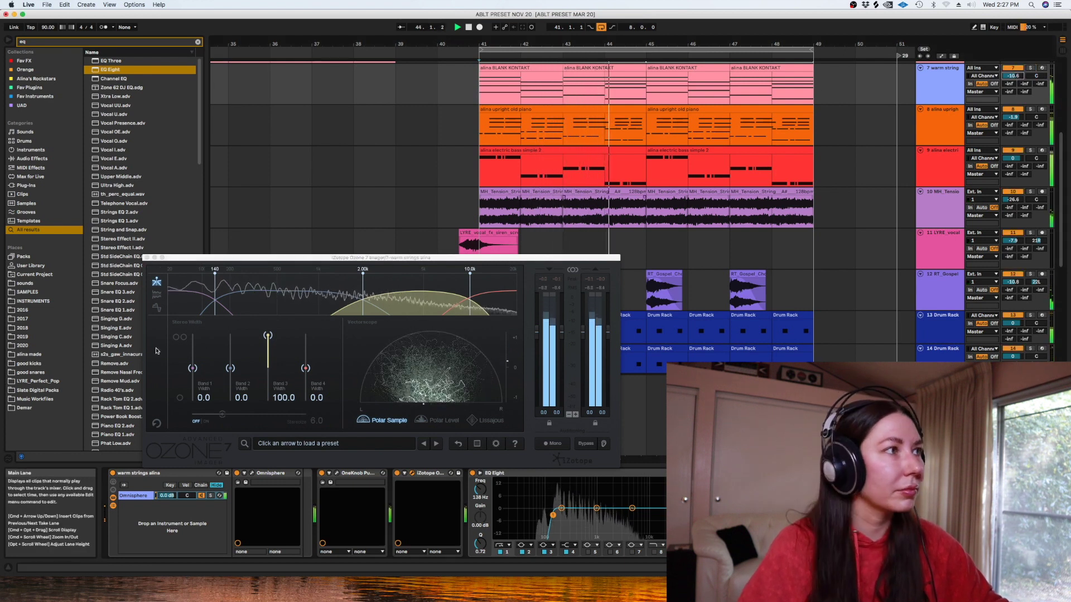
pyautogui.press('super+alt+p')
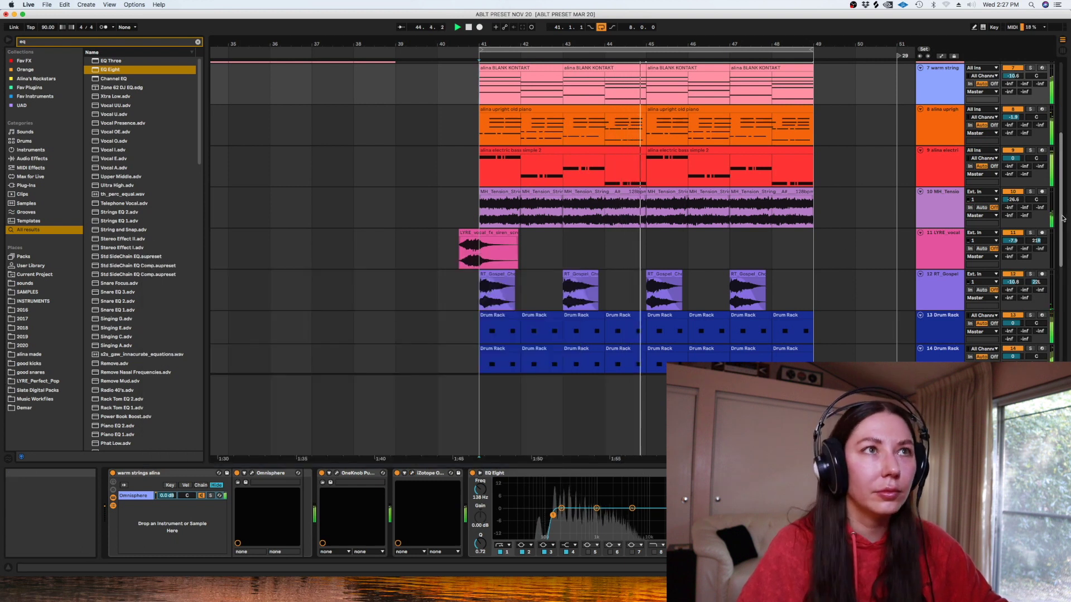
# Lengthen the final chord's notes to the end of the upright old piano clip at bars 41–45, and duplicate the clip over bars 45–49
pyautogui.scroll(3, 1063, 217)
pyautogui.scroll(-1, 1062, 216)
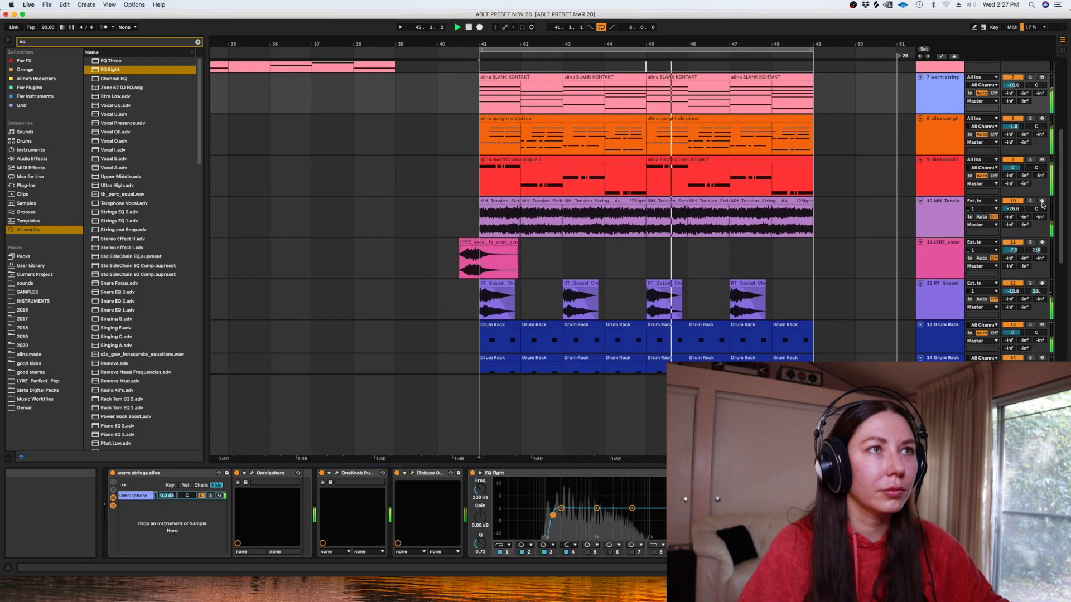
pyautogui.click(632, 124)
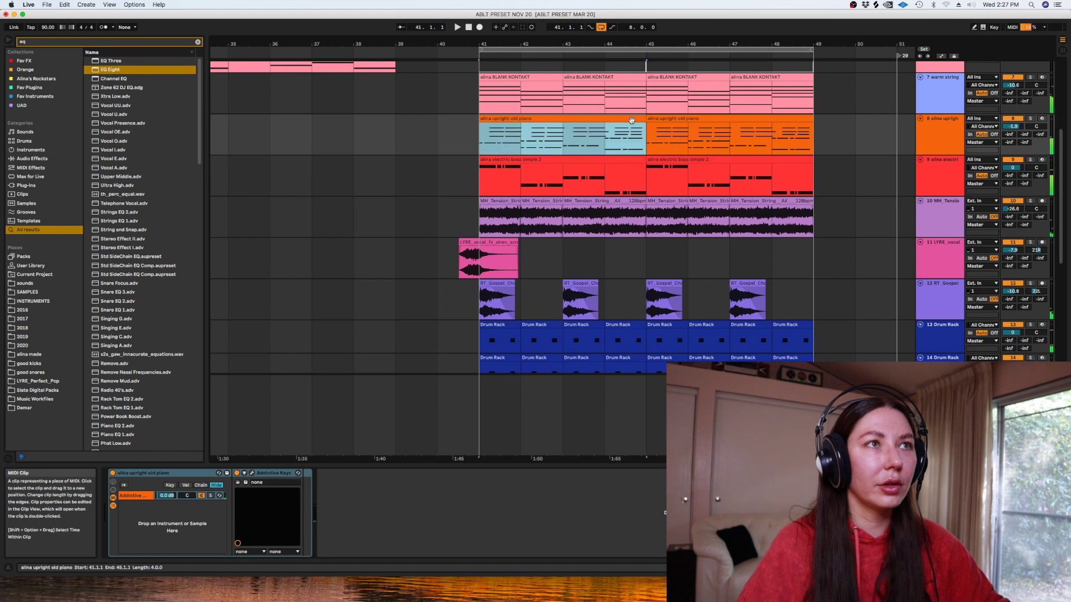
pyautogui.doubleClick(633, 125)
pyautogui.click(957, 175)
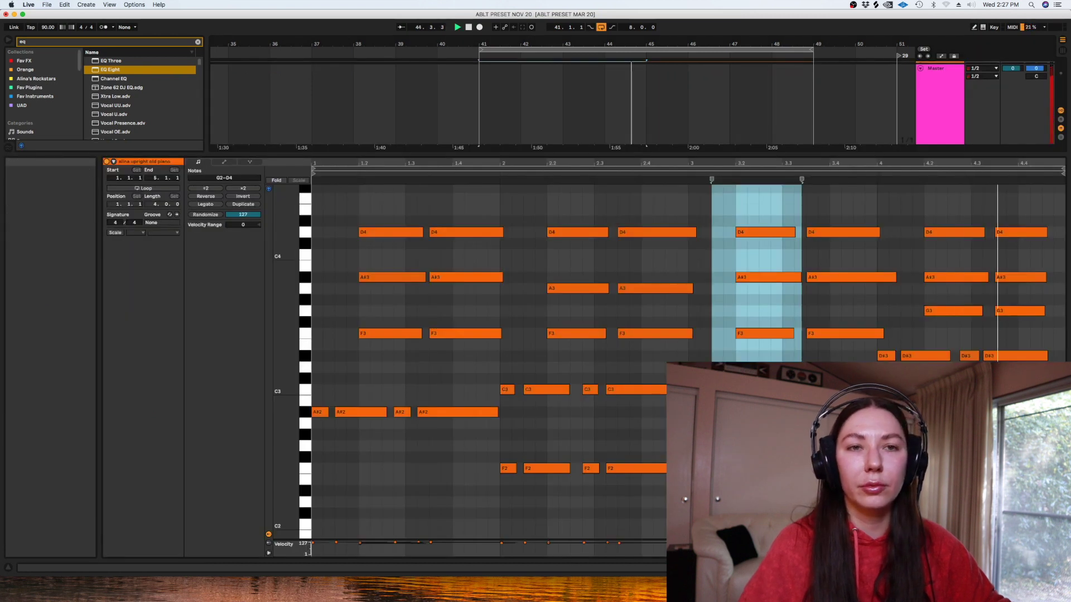
pyautogui.click(1031, 491)
pyautogui.press('space')
pyautogui.press('space')
pyautogui.moveTo(1038, 214); pyautogui.dragTo(1001, 359)
pyautogui.moveTo(1046, 233); pyautogui.dragTo(1070, 233)
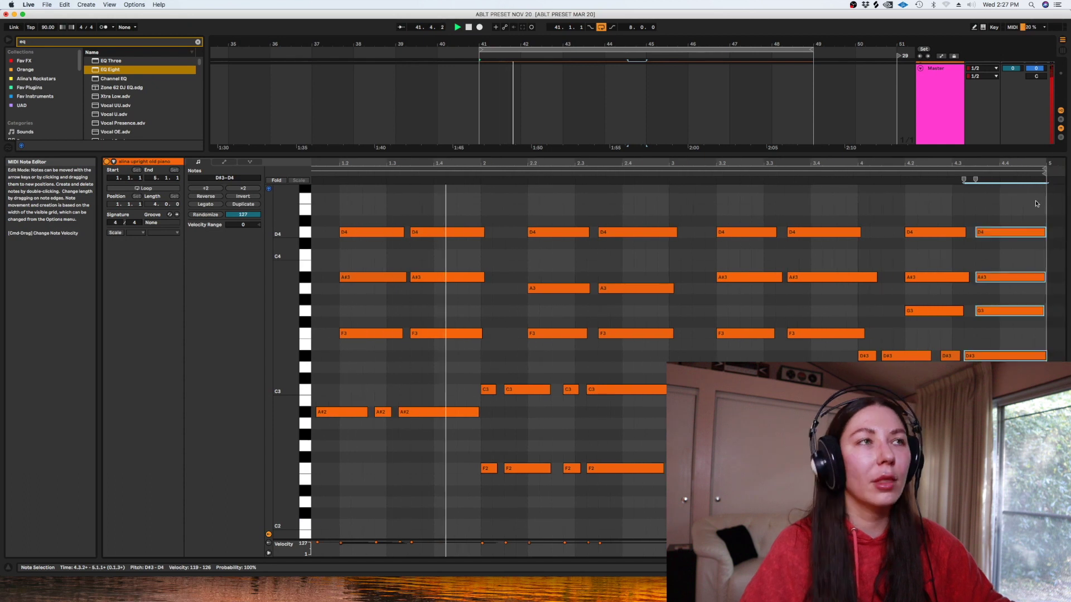
pyautogui.hotkey('shift', 'Tab')
pyautogui.click(544, 67)
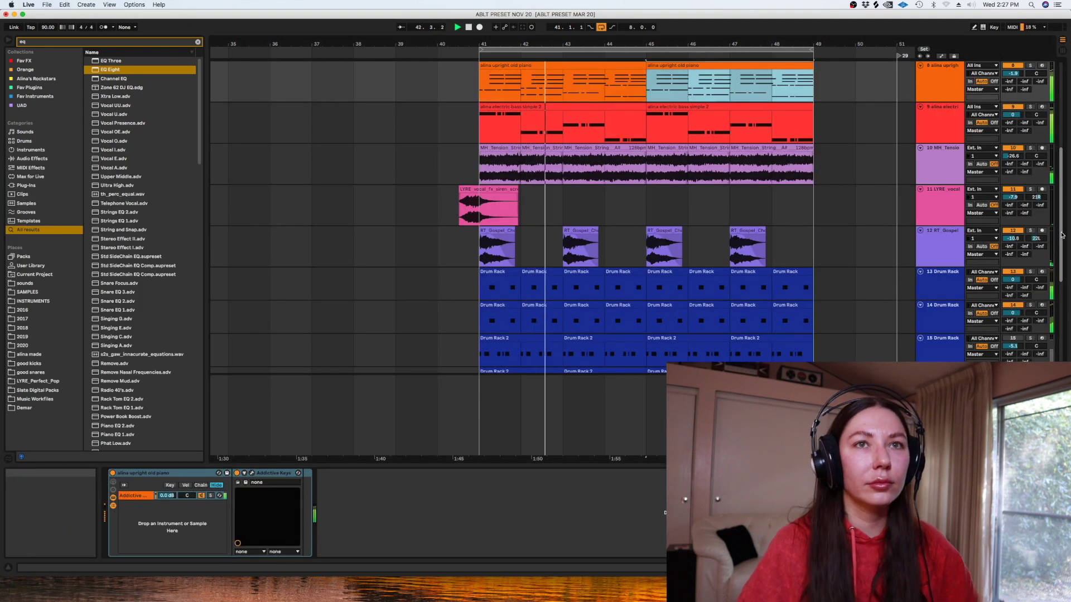
# Compare the jh_drum and dhh_perc loop tracks by toggling them during playback, leave dhh_perc muted and stop playback
pyautogui.scroll(-5, 1055, 286)
pyautogui.scroll(-3, 1055, 286)
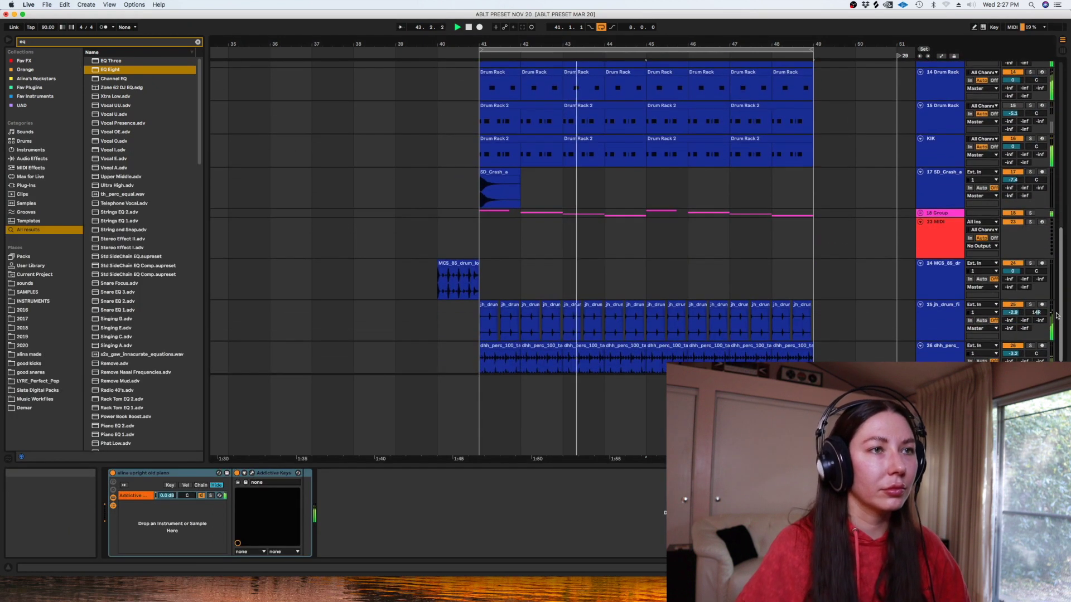
pyautogui.scroll(-2, 1055, 315)
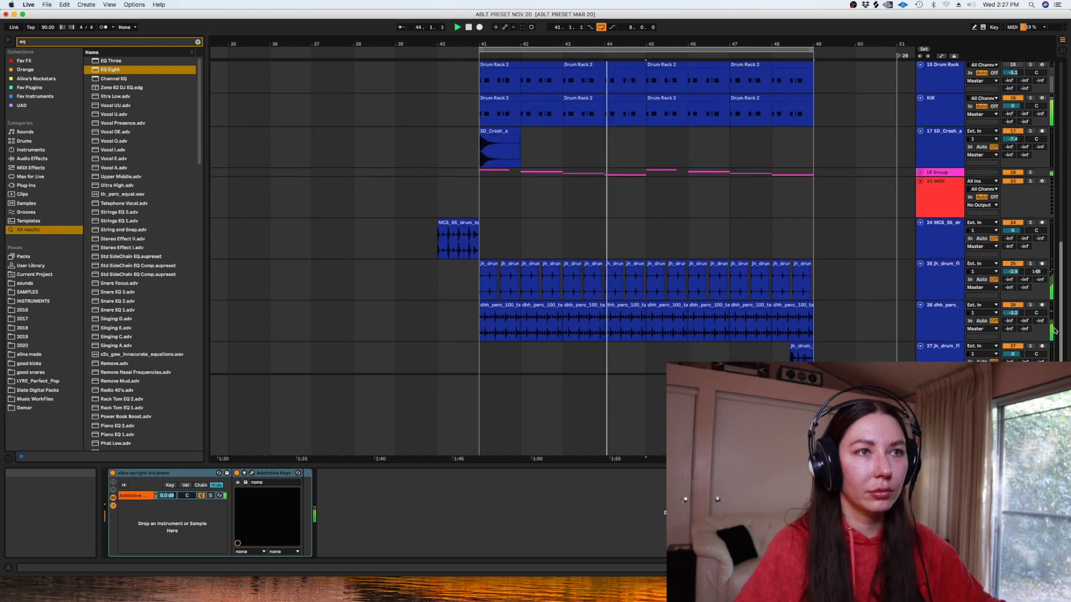
pyautogui.click(1012, 247)
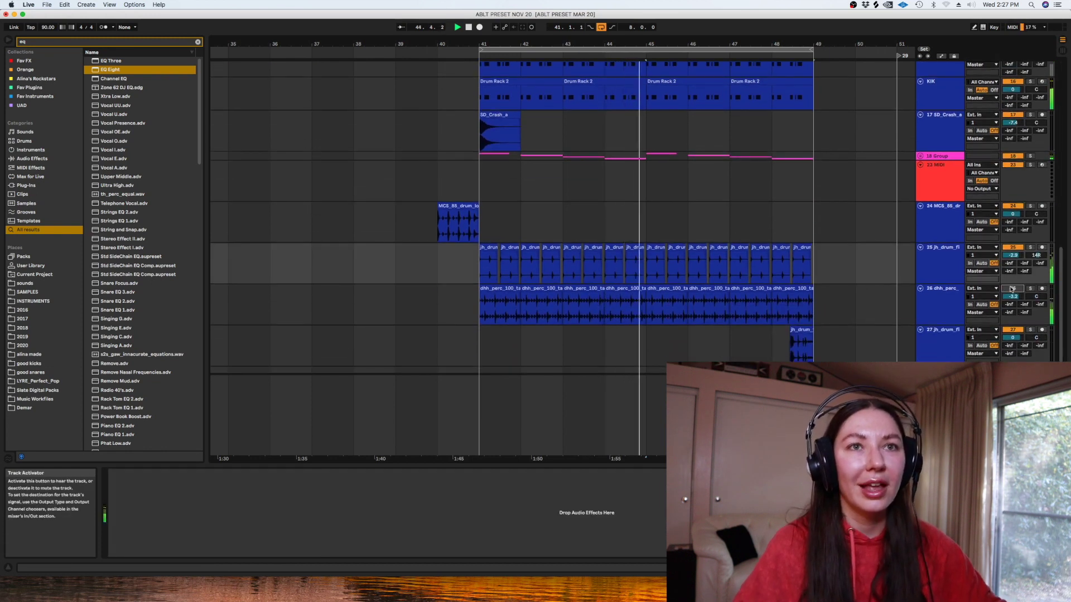
pyautogui.click(1013, 247)
pyautogui.click(1013, 288)
pyautogui.press('space')
# Insert a new audio track below the dhh_perc track and place the insert marker on it at bar 49
pyautogui.click(933, 302)
pyautogui.press('super+t')
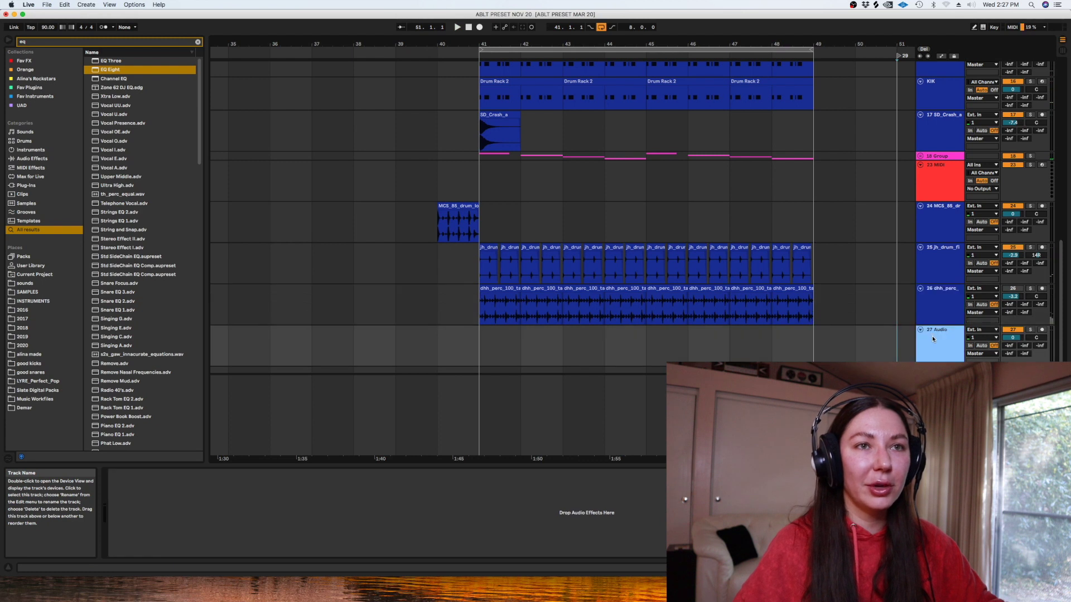
pyautogui.click(813, 347)
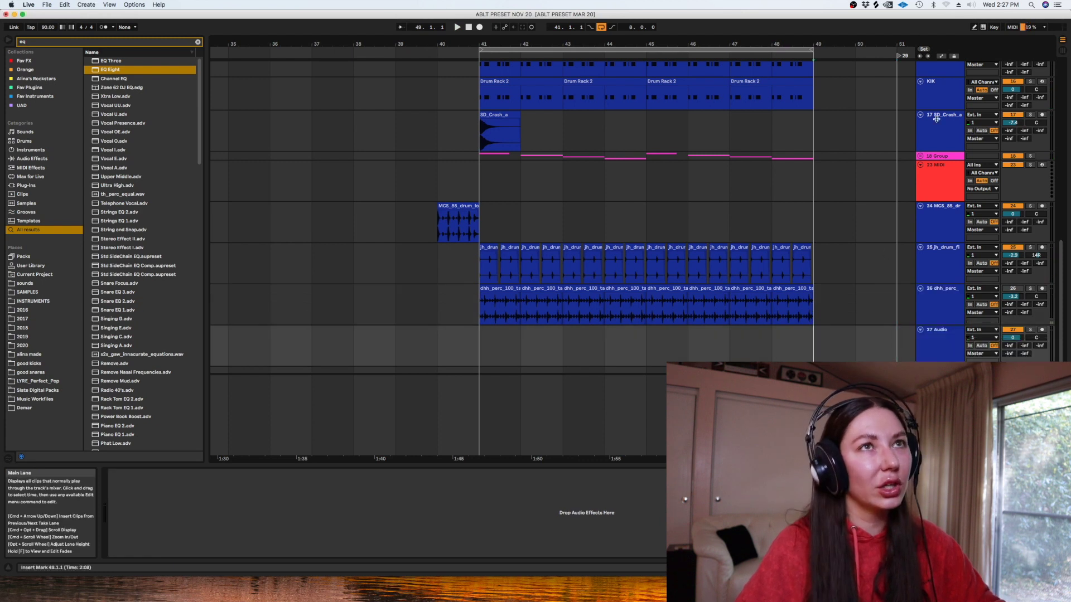
# Switch to Splice and filter the library's drum samples to hats loops with a BPM range of about 87–109
pyautogui.click(876, 5)
pyautogui.click(271, 124)
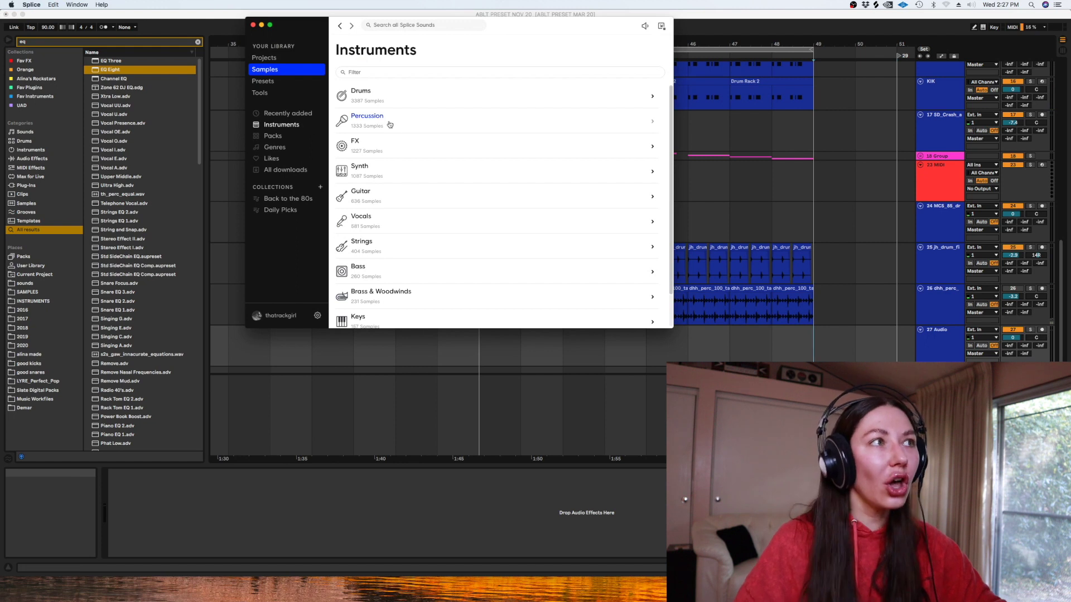
pyautogui.click(361, 93)
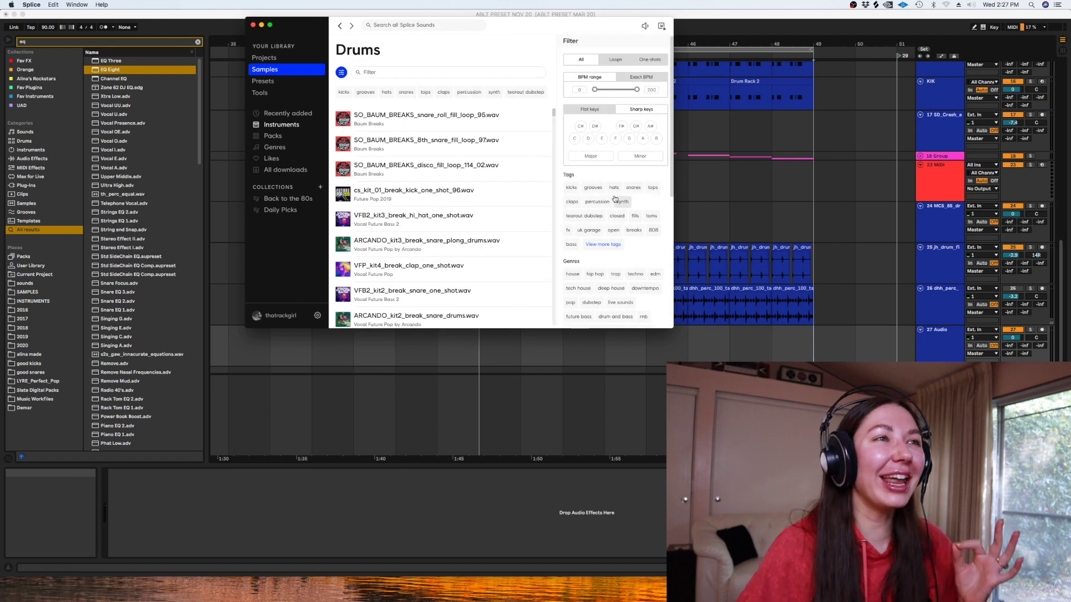
pyautogui.click(615, 59)
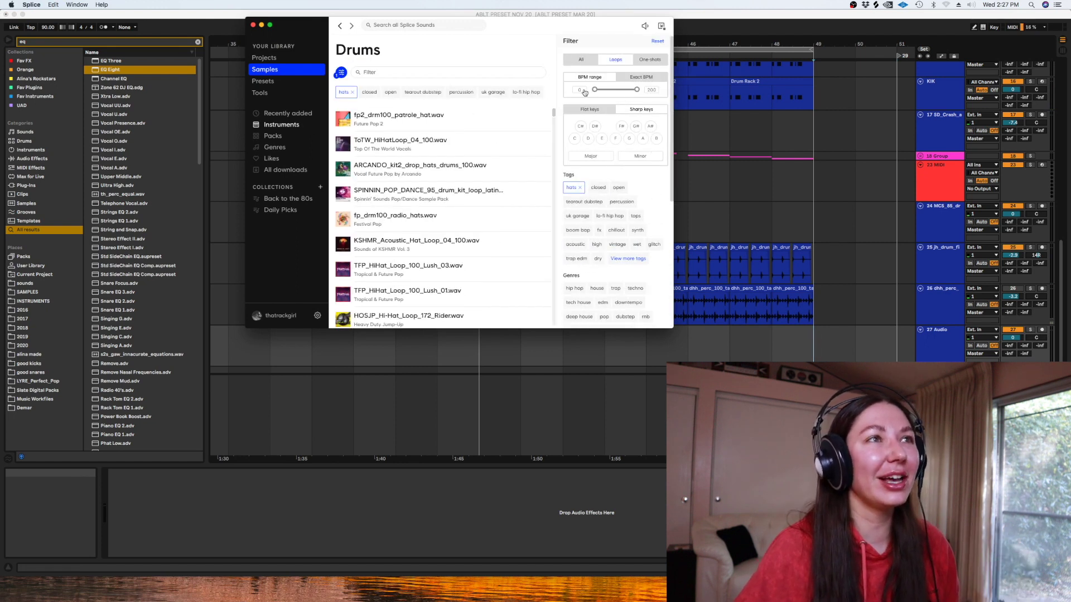
pyautogui.moveTo(594, 90); pyautogui.dragTo(613, 95)
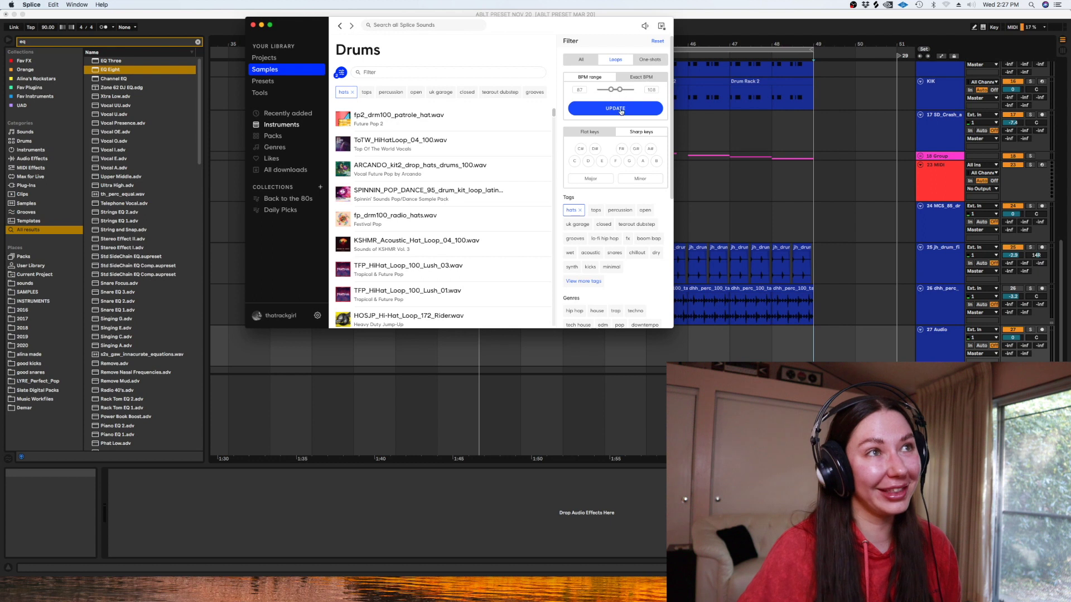
pyautogui.click(621, 109)
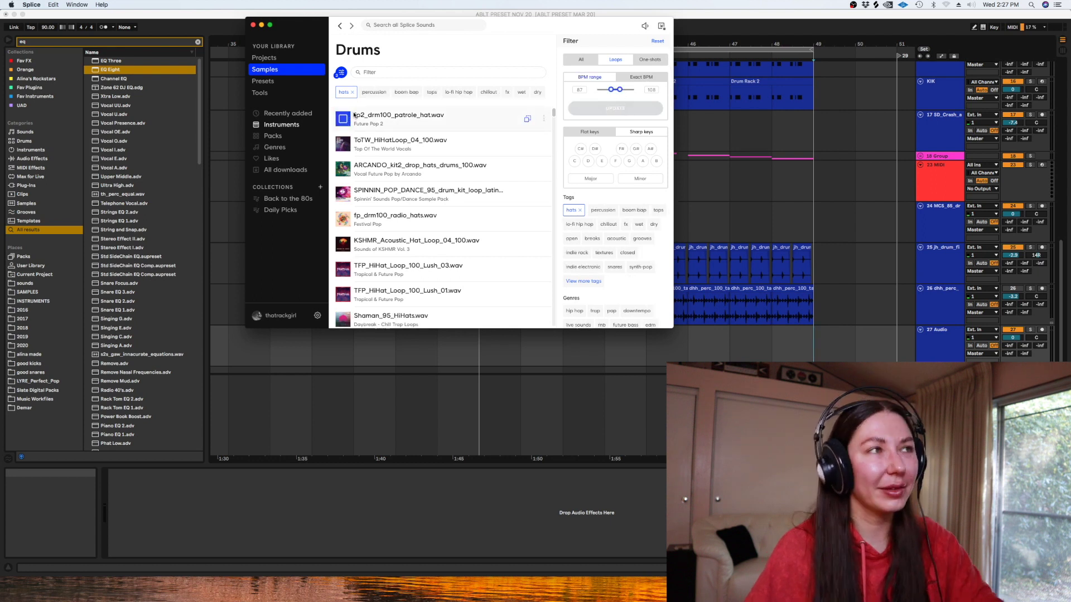
# Browse the filtered hats loops for one that suits the section
pyautogui.scroll(-1, 417, 115)
pyautogui.scroll(-1, 510, 105)
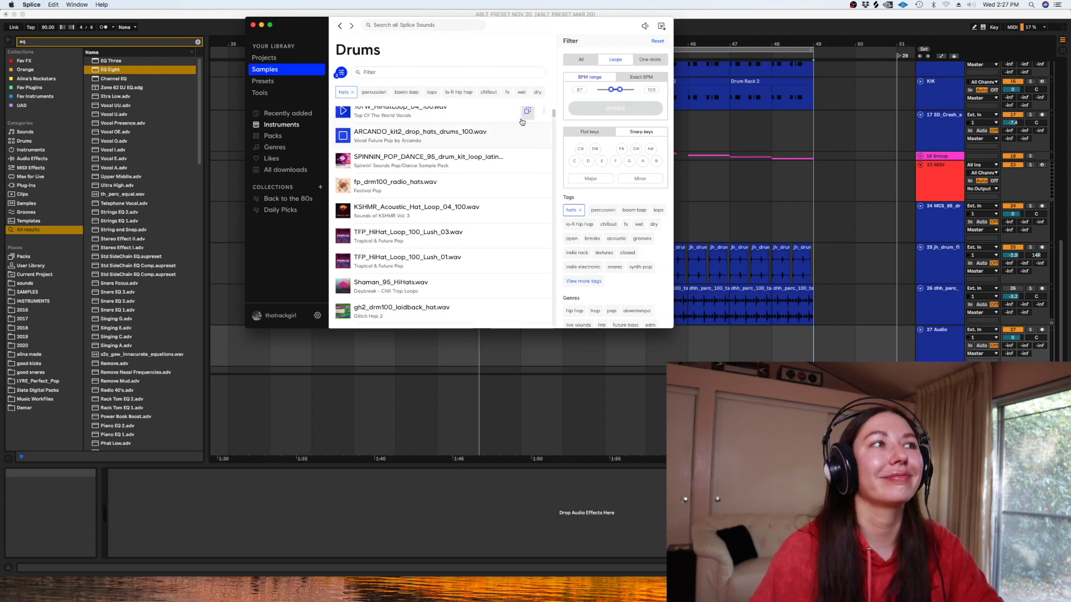